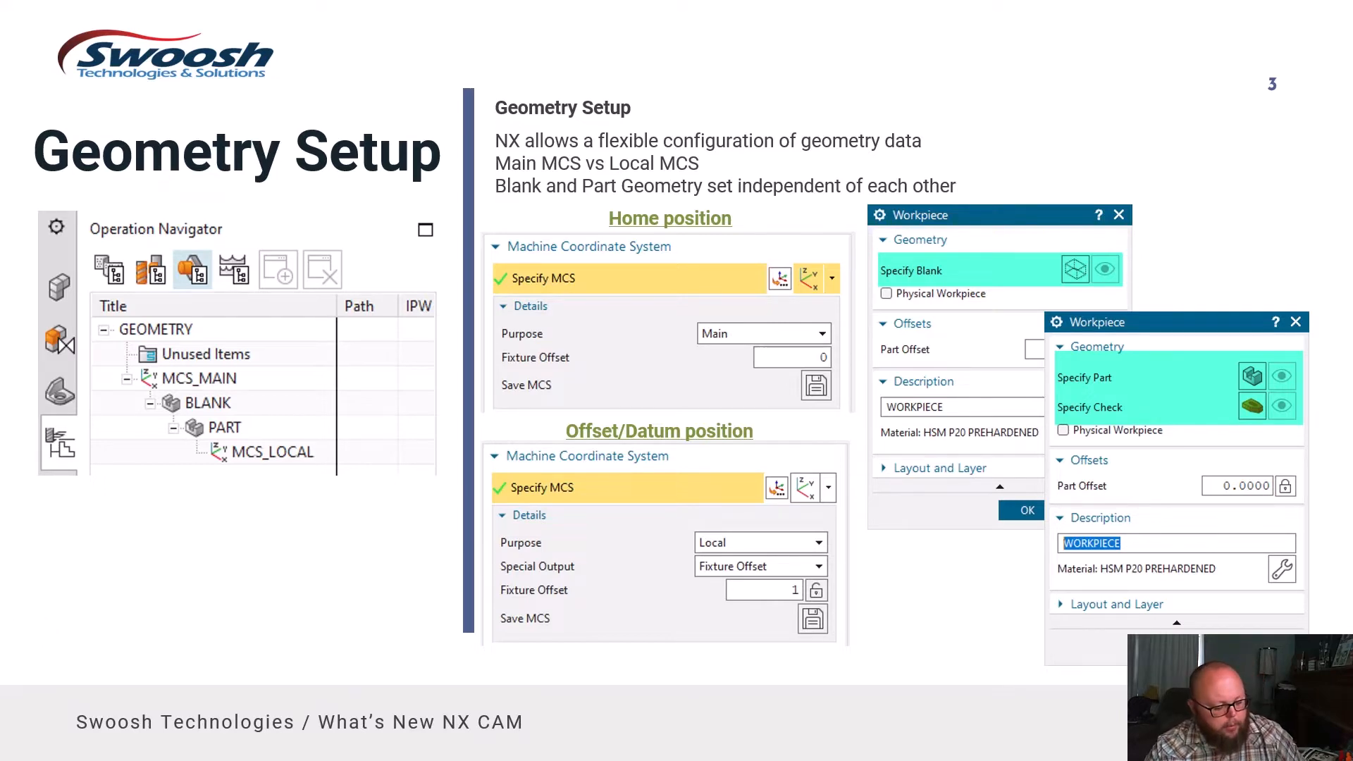
Switch to the NX Manufacturing window and display the Operation Navigator in Geometry View
{"action": "key", "text": "super+Tab"}
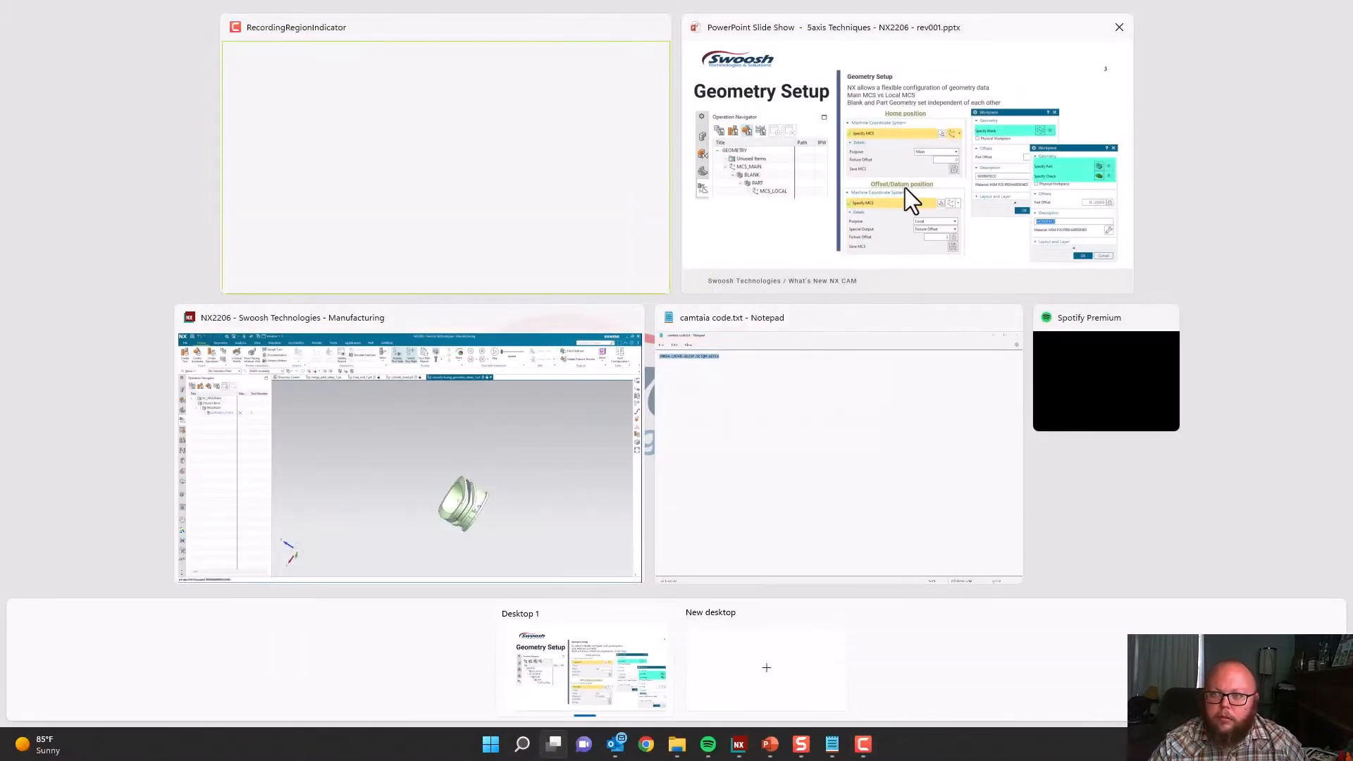
{"action": "left_click", "coordinate": [508, 431]}
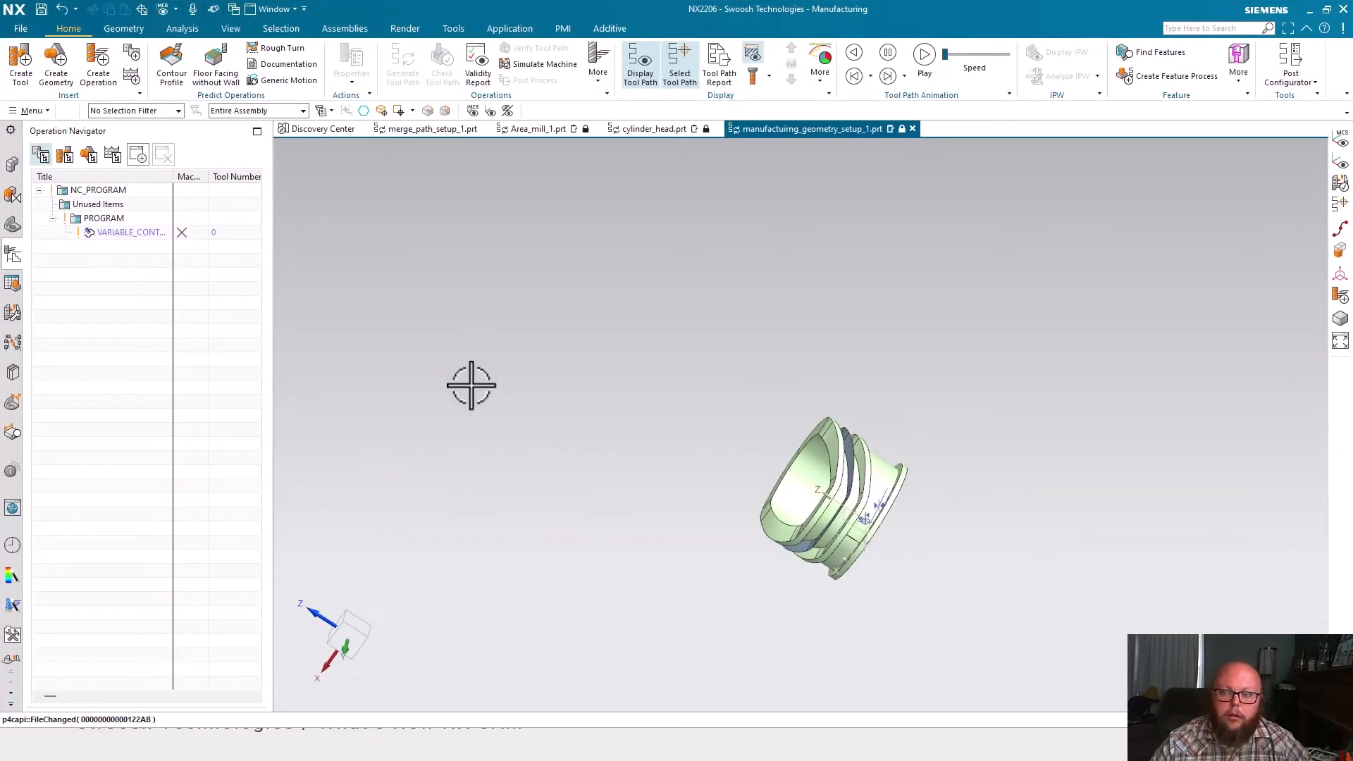
{"action": "left_click", "coordinate": [99, 156]}
{"action": "scroll", "coordinate": [888, 415], "scroll_direction": "up", "scroll_amount": 2}
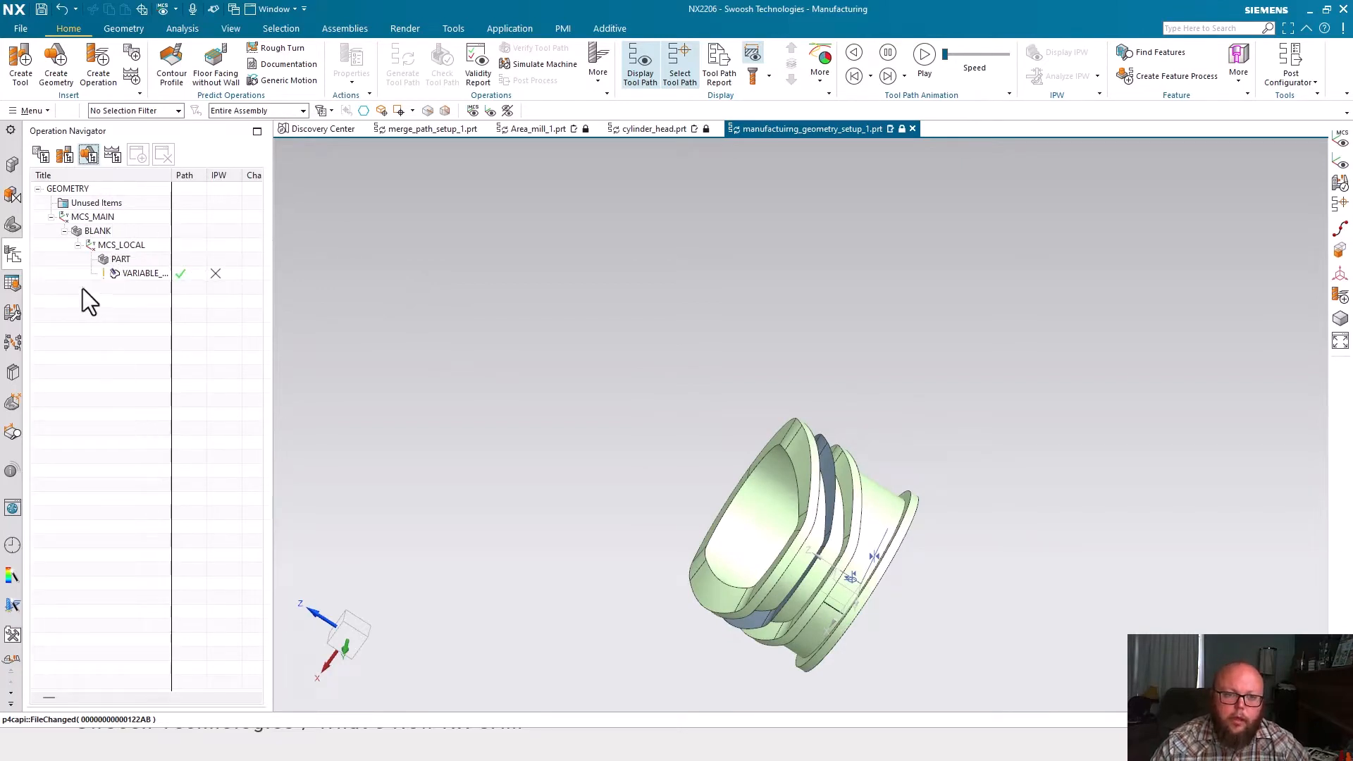
Examine MCS_MAIN, BLANK, MCS_LOCAL, PART and the VARIABLE_CONTOUR tool path one by one in the geometry tree
{"action": "left_click", "coordinate": [97, 217]}
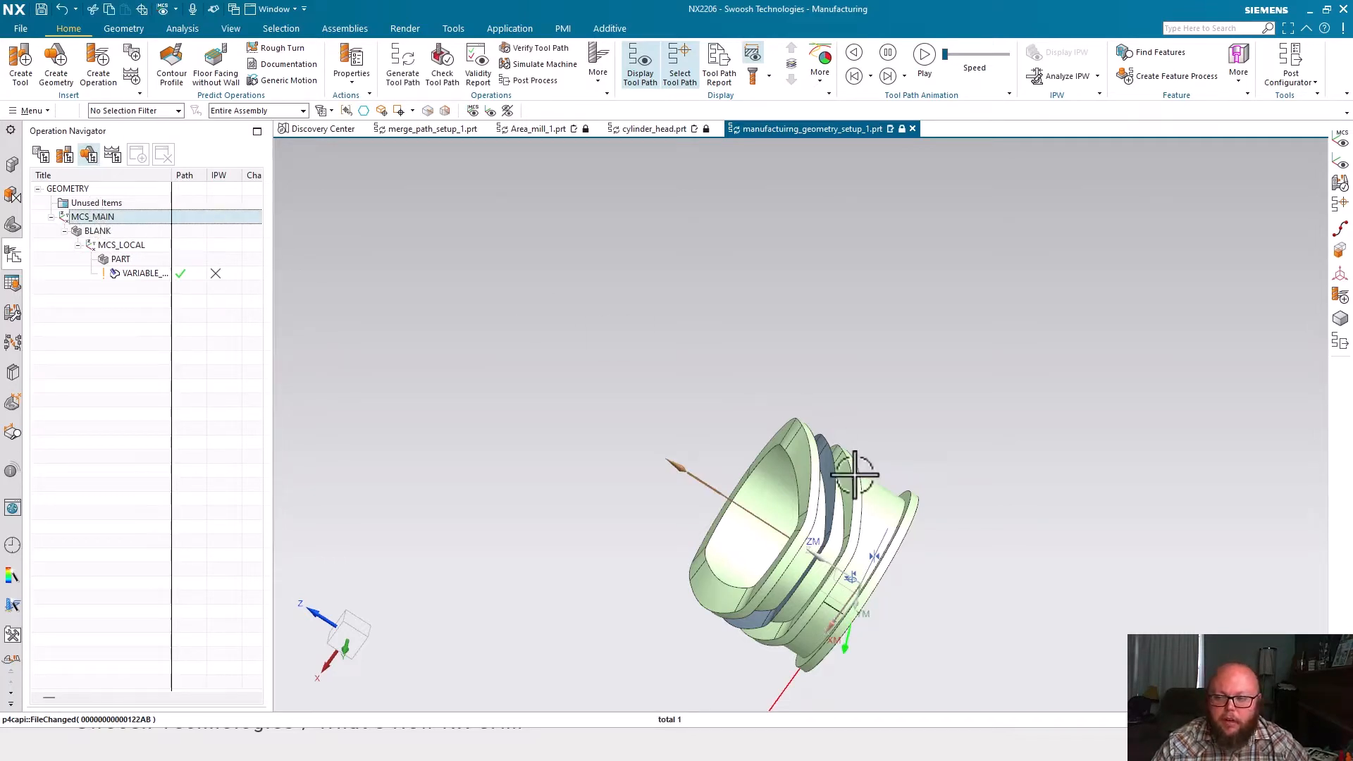
{"action": "middle_click_drag", "start_coordinate": [885, 604], "coordinate": [910, 564]}
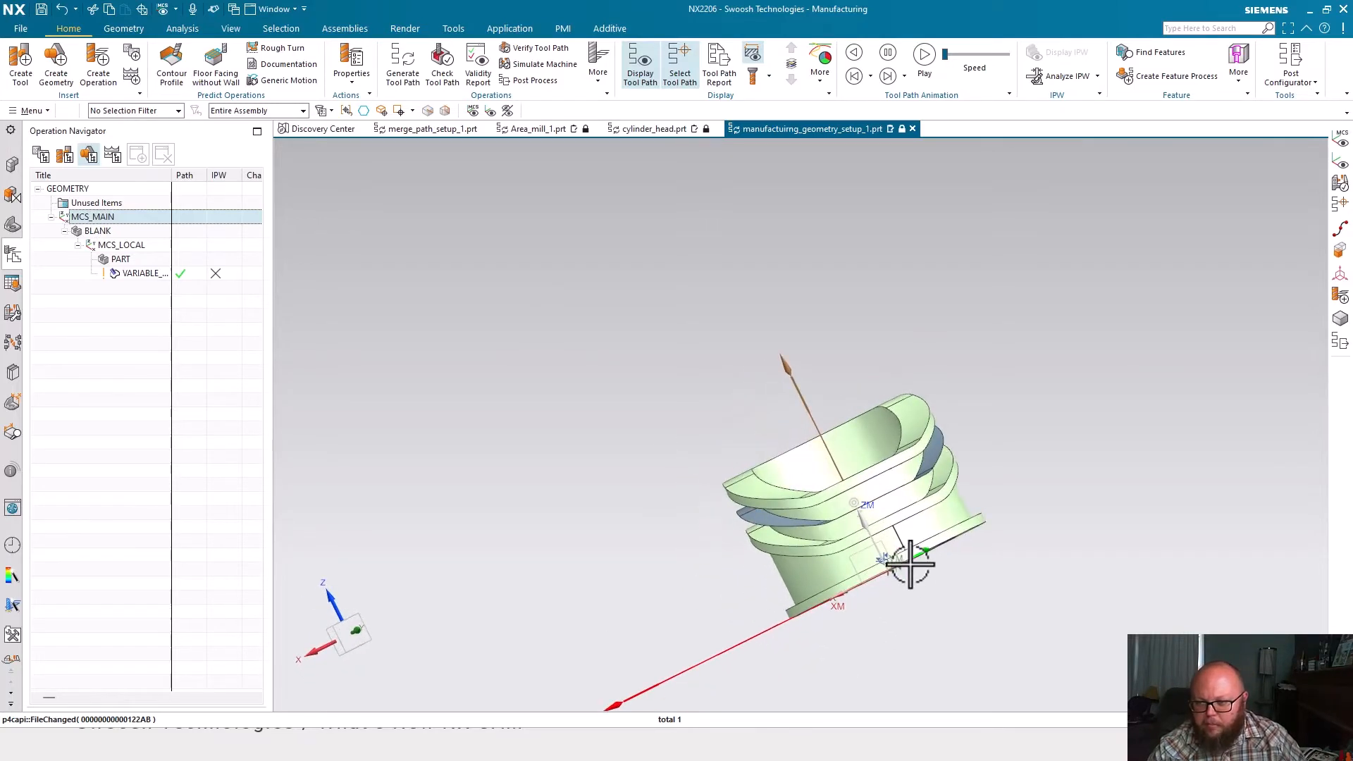
{"action": "left_click", "coordinate": [106, 233]}
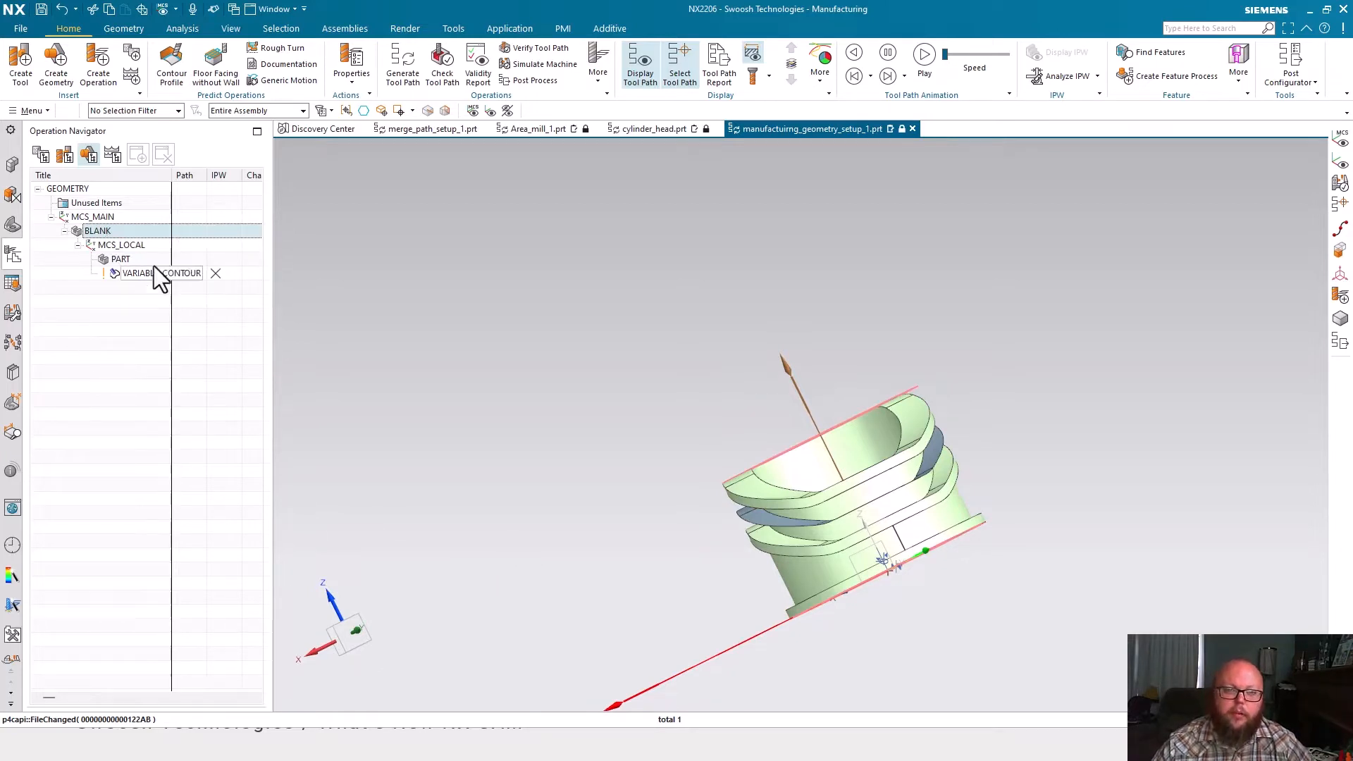
{"action": "left_click", "coordinate": [134, 246]}
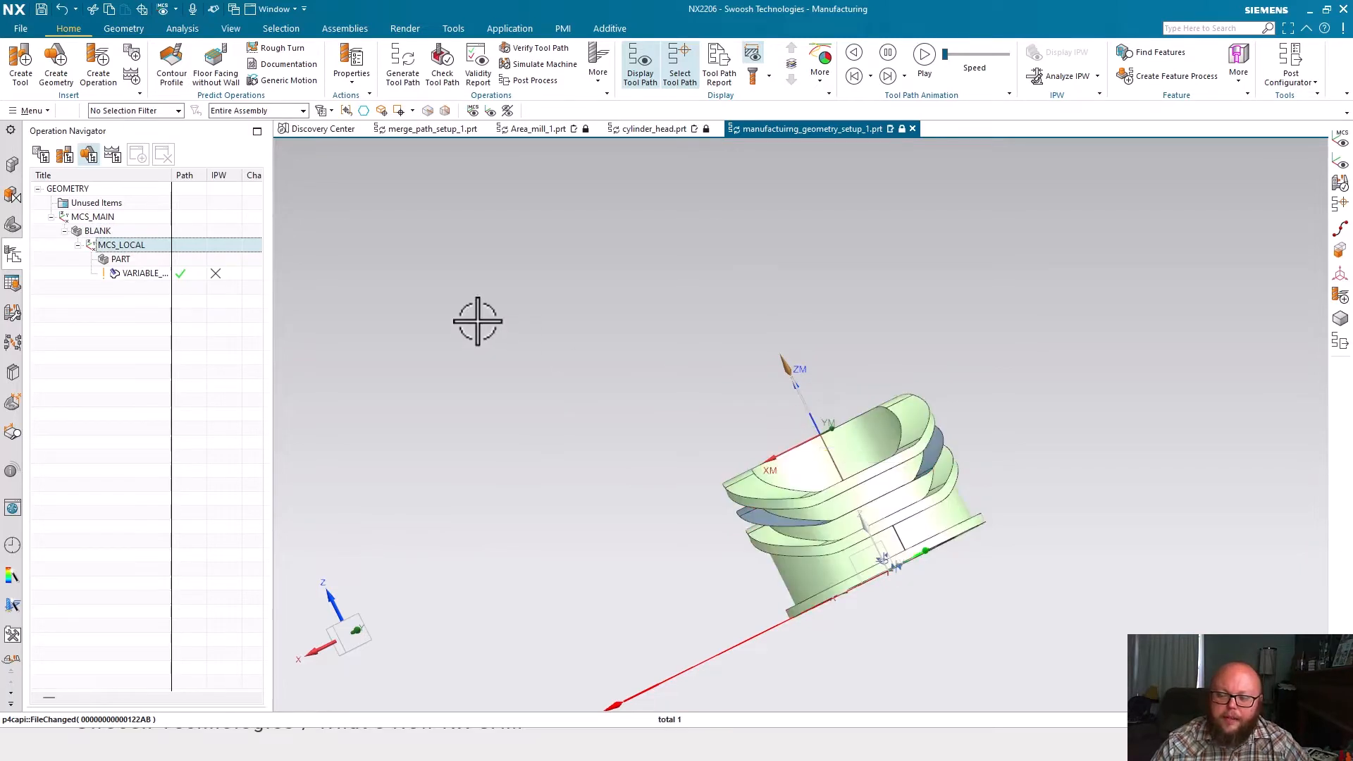
{"action": "left_click", "coordinate": [124, 258]}
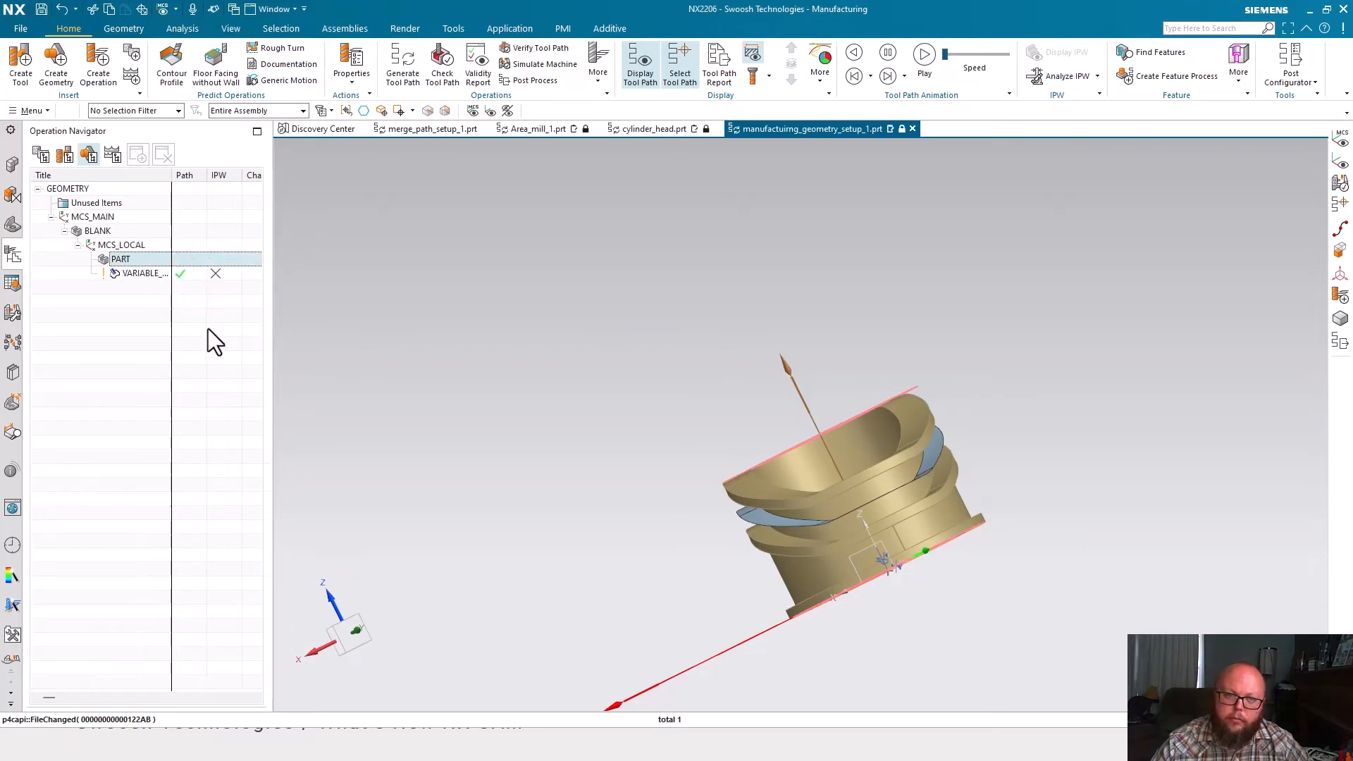
{"action": "left_click", "coordinate": [519, 332]}
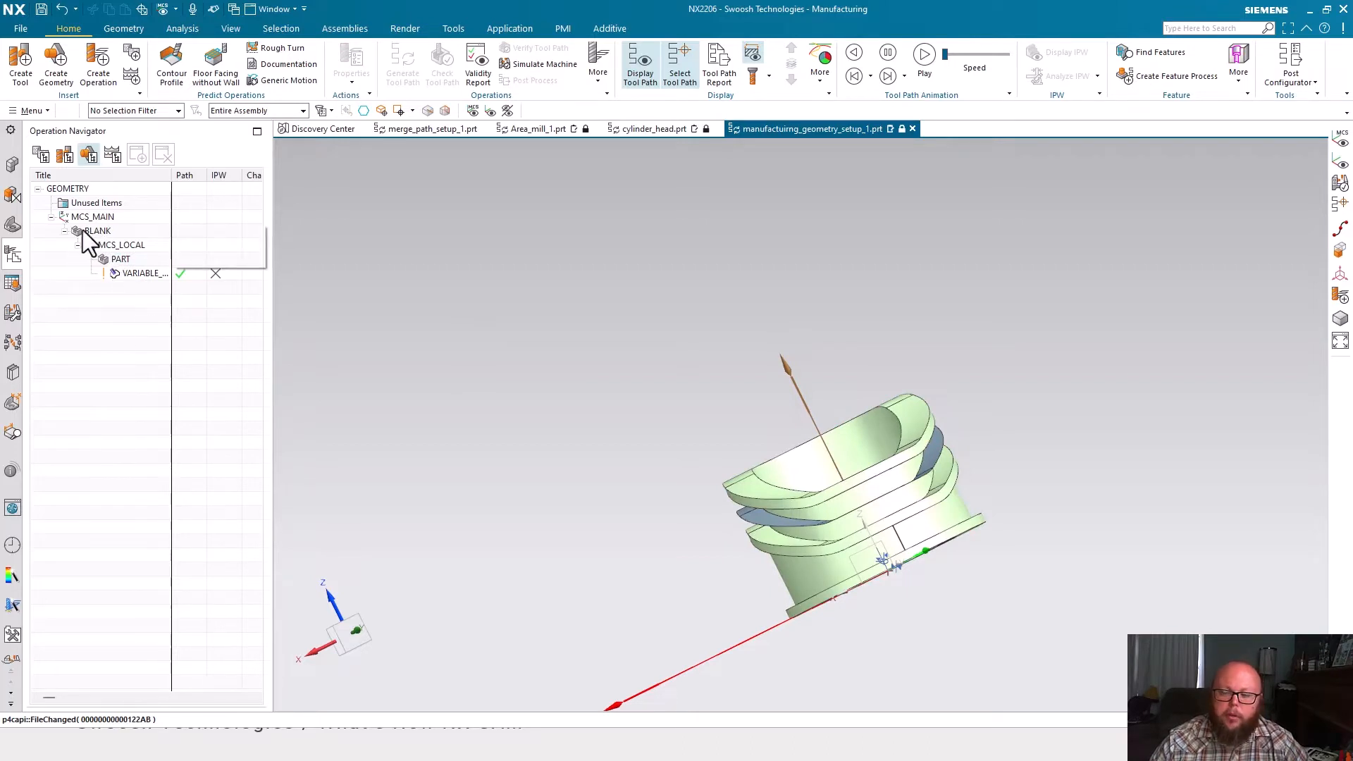
{"action": "left_click", "coordinate": [141, 276]}
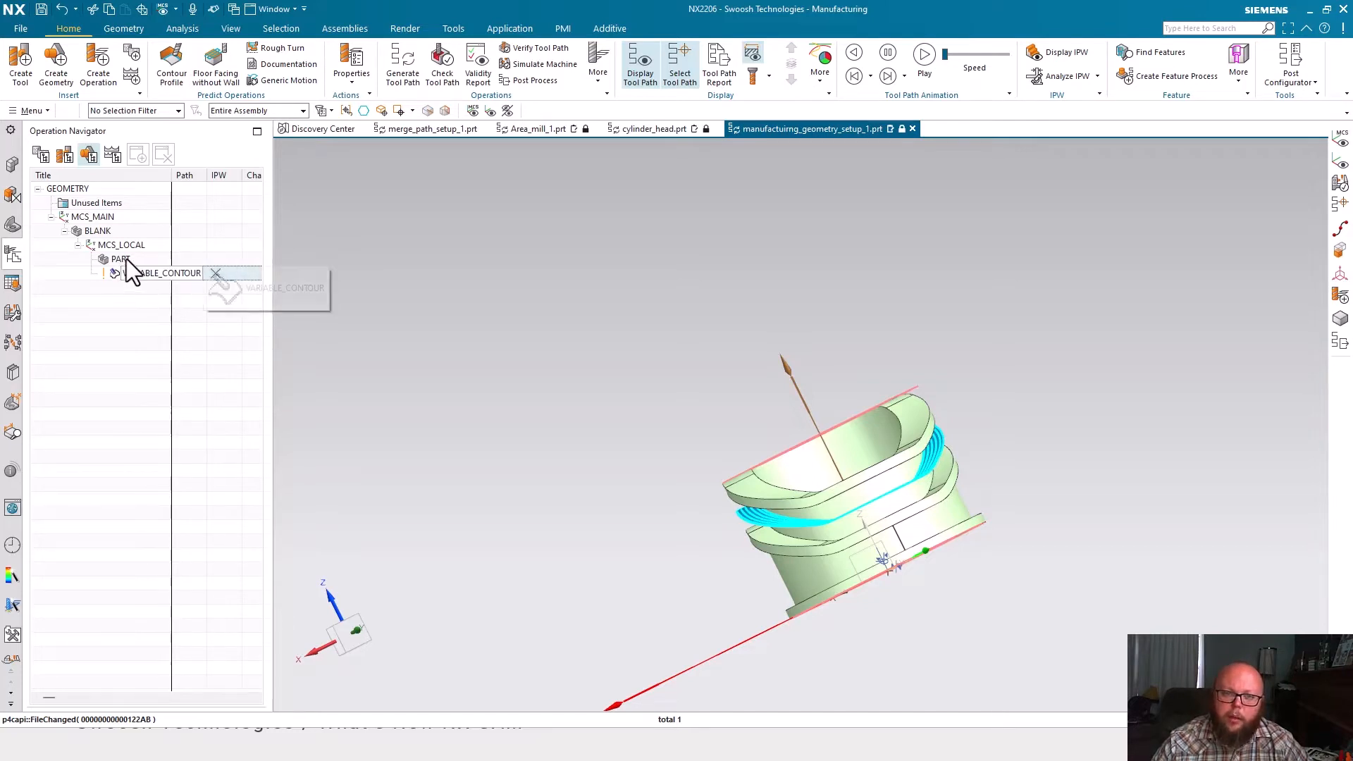
Open the VARIABLE_CONTOUR operation, display the drive geometry of its Surface Area drive method, and accept the settings
{"action": "double_click", "coordinate": [140, 274]}
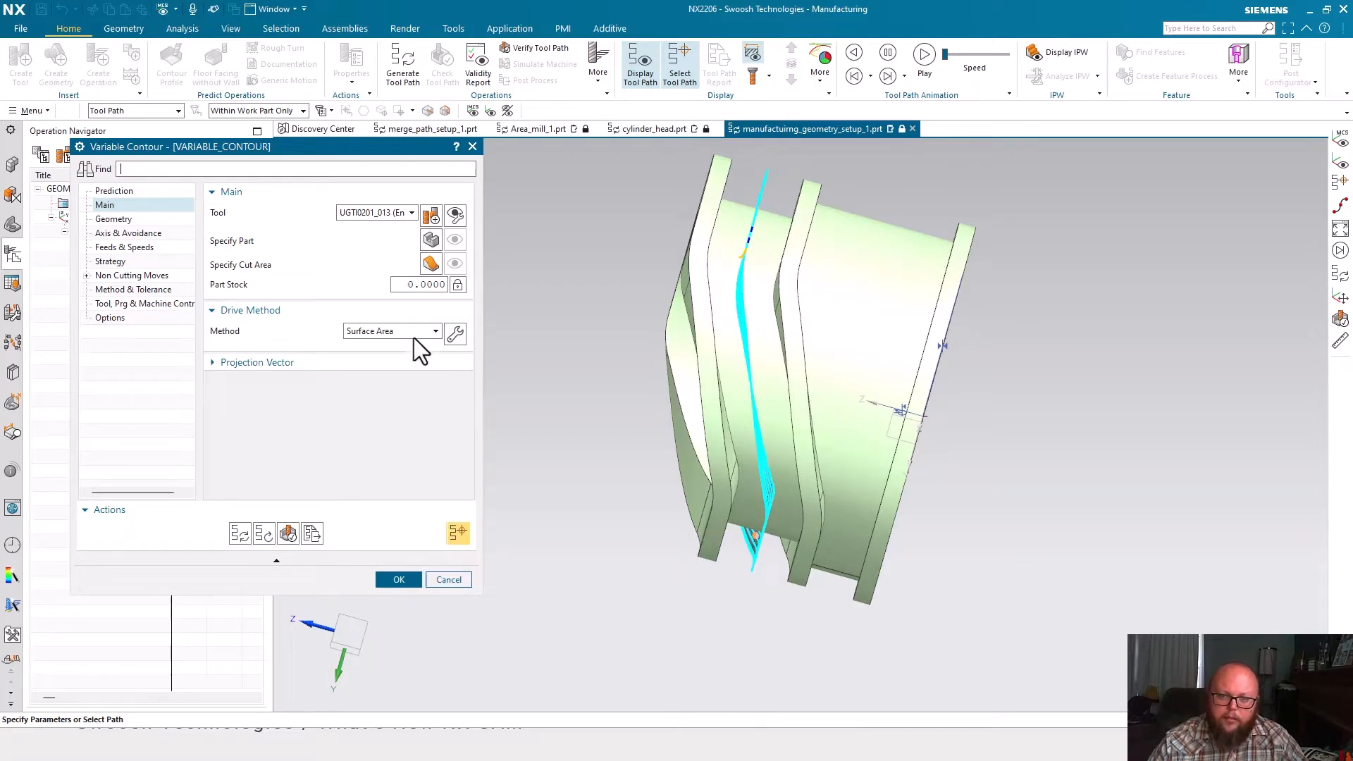
{"action": "left_click", "coordinate": [455, 335]}
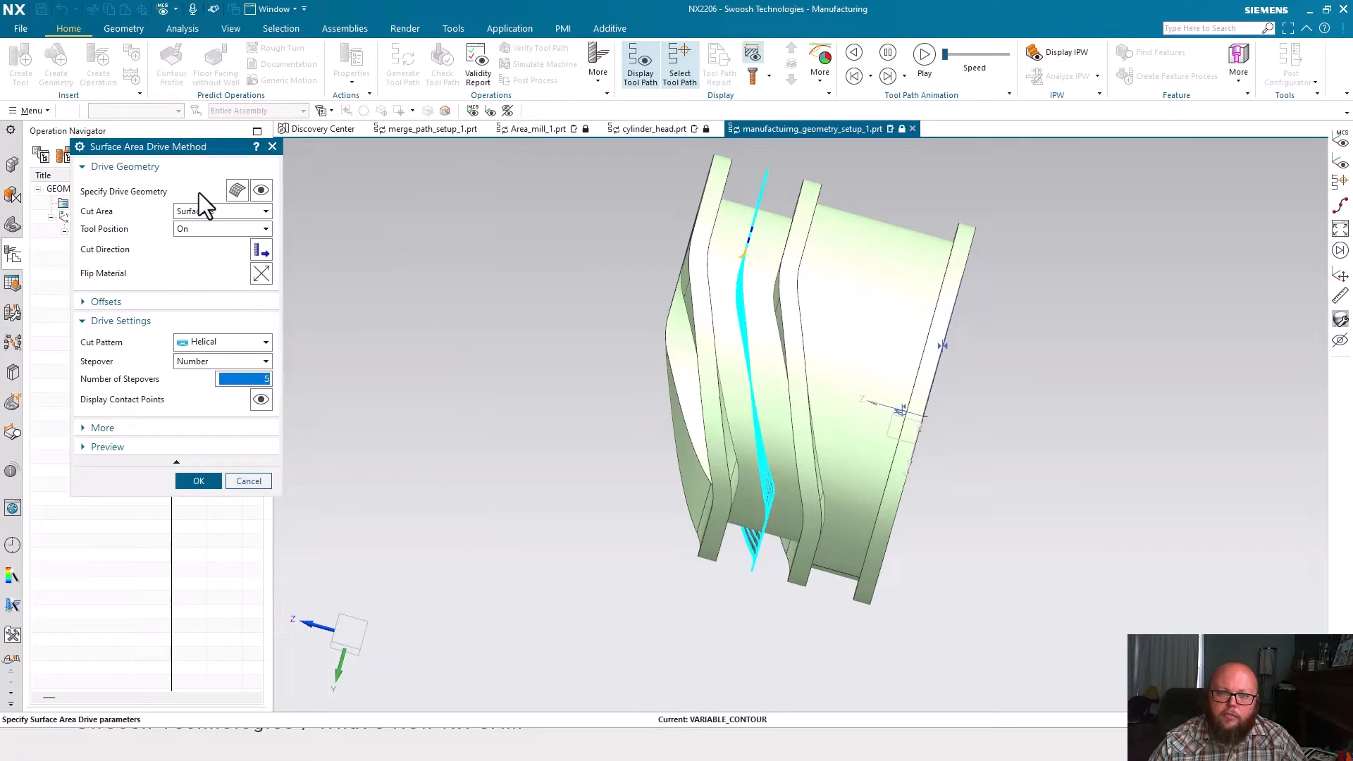
{"action": "left_click", "coordinate": [261, 191]}
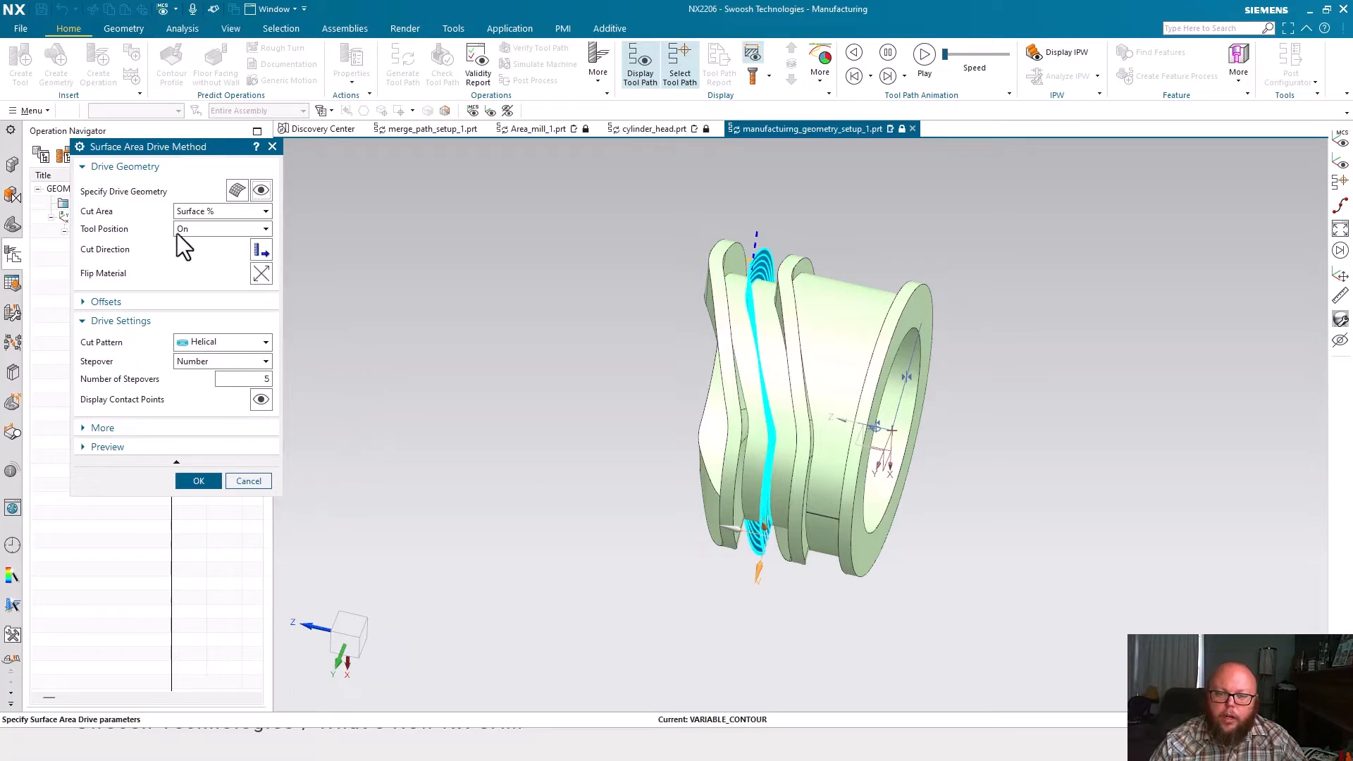
{"action": "left_click", "coordinate": [199, 481]}
{"action": "middle_click", "coordinate": [412, 253]}
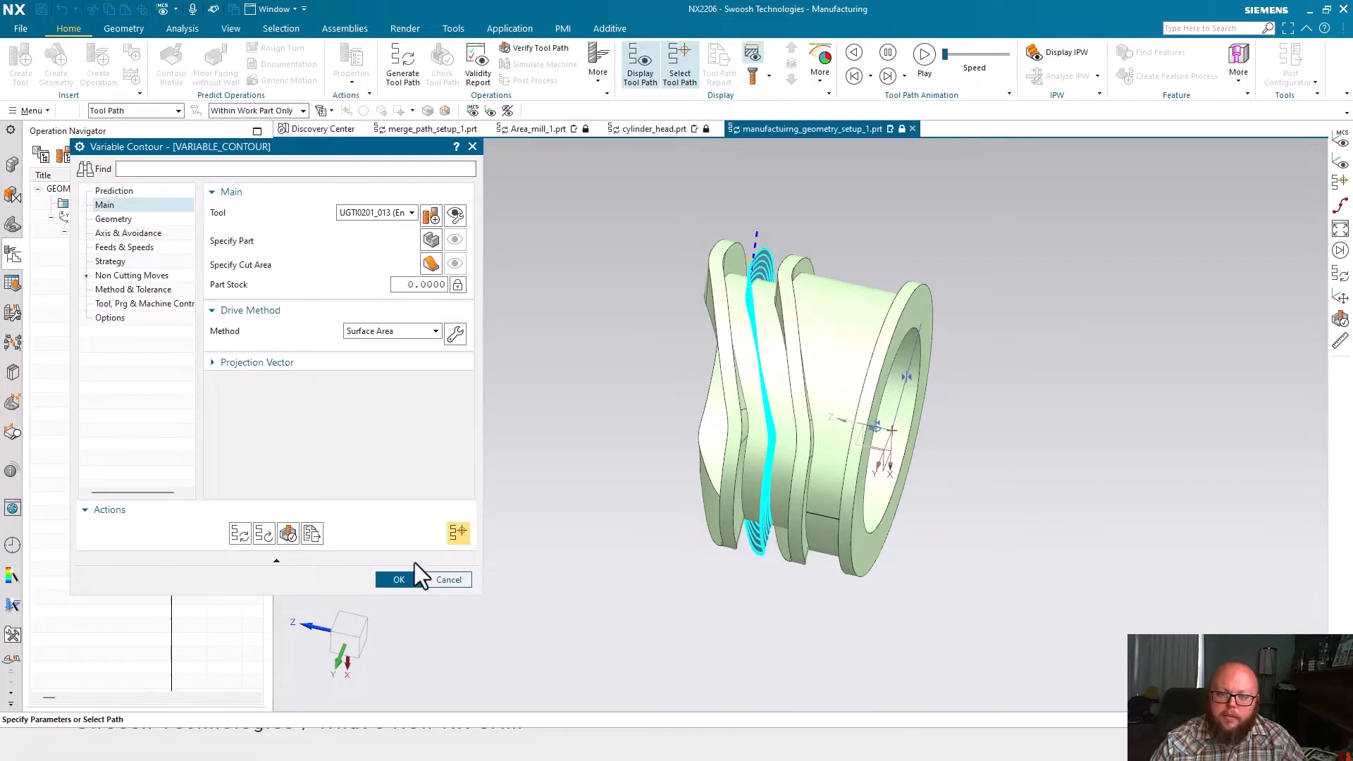
{"action": "left_click", "coordinate": [412, 581]}
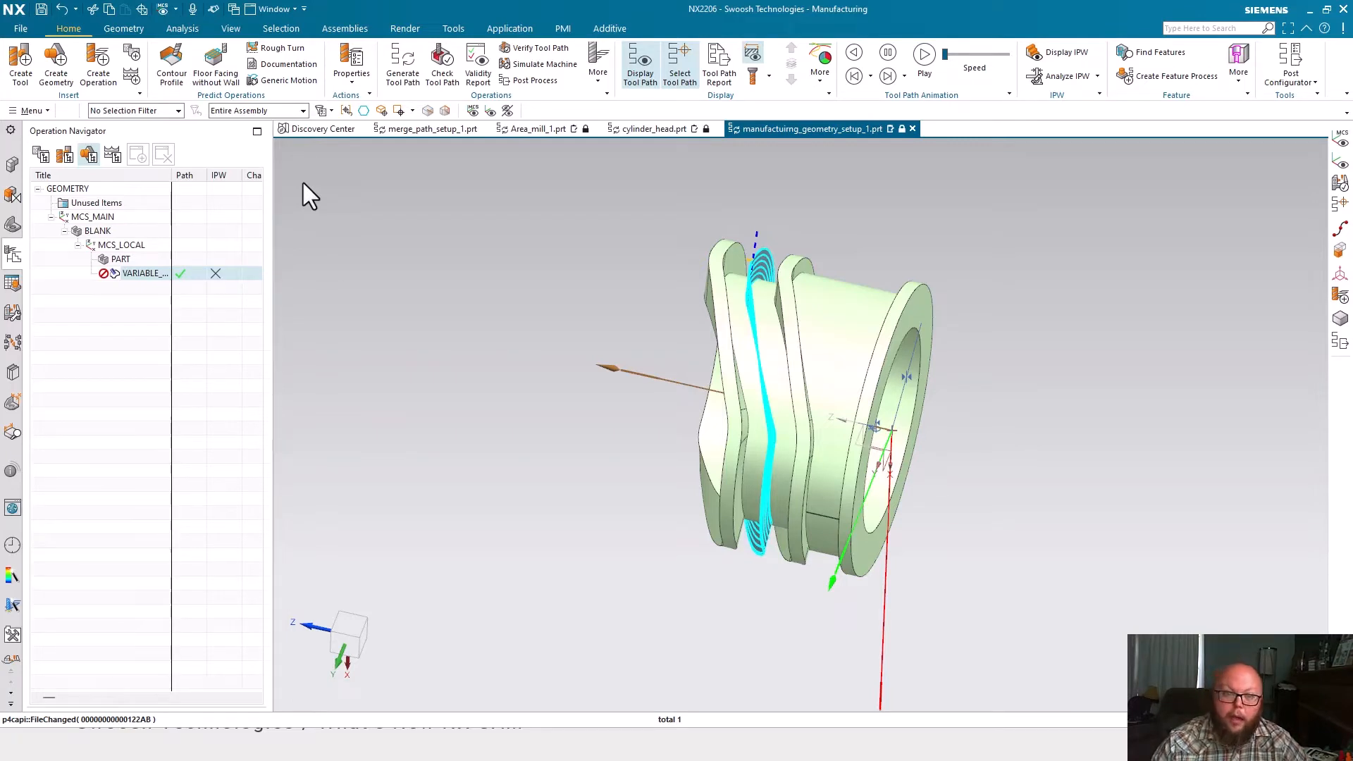
Check the PART geometry against the VARIABLE_CONTOUR tool path and undo the last operation edit
{"action": "left_click", "coordinate": [119, 259]}
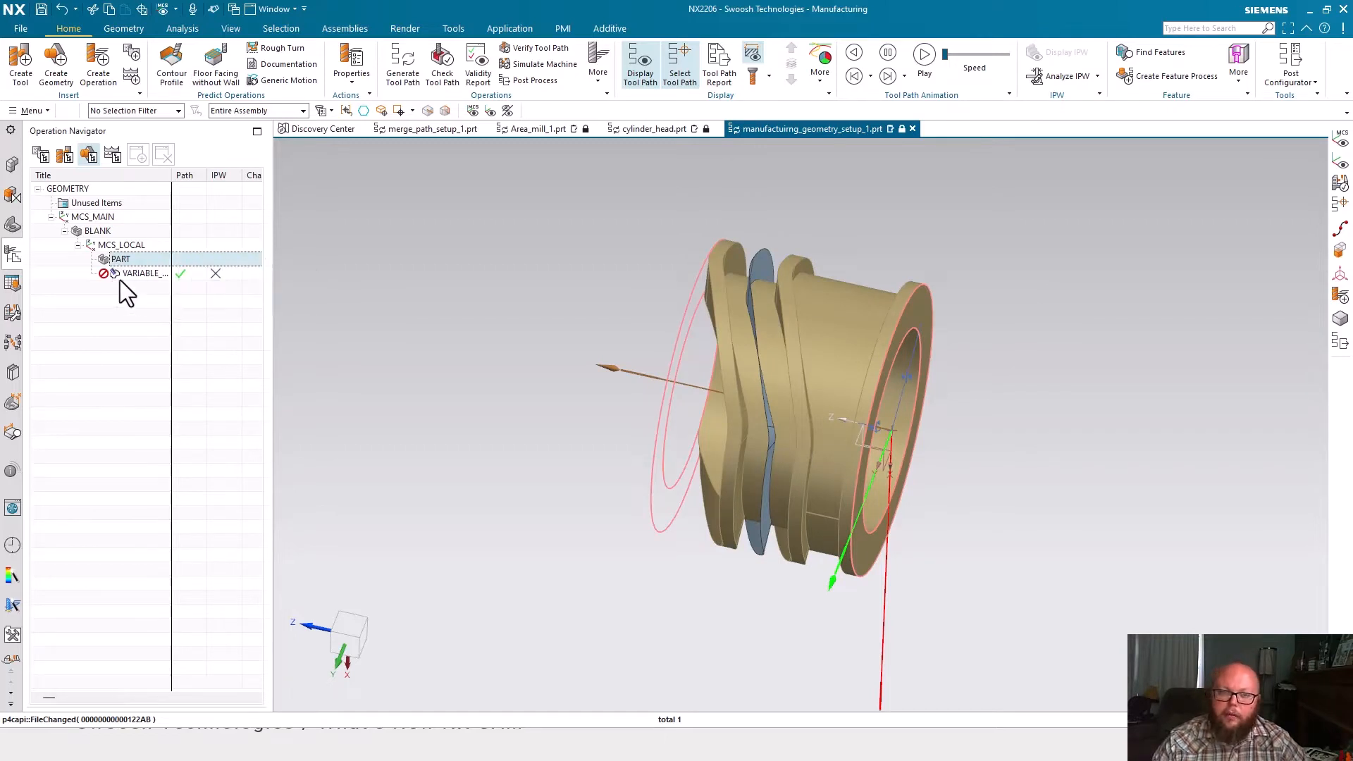
{"action": "left_click", "coordinate": [124, 274]}
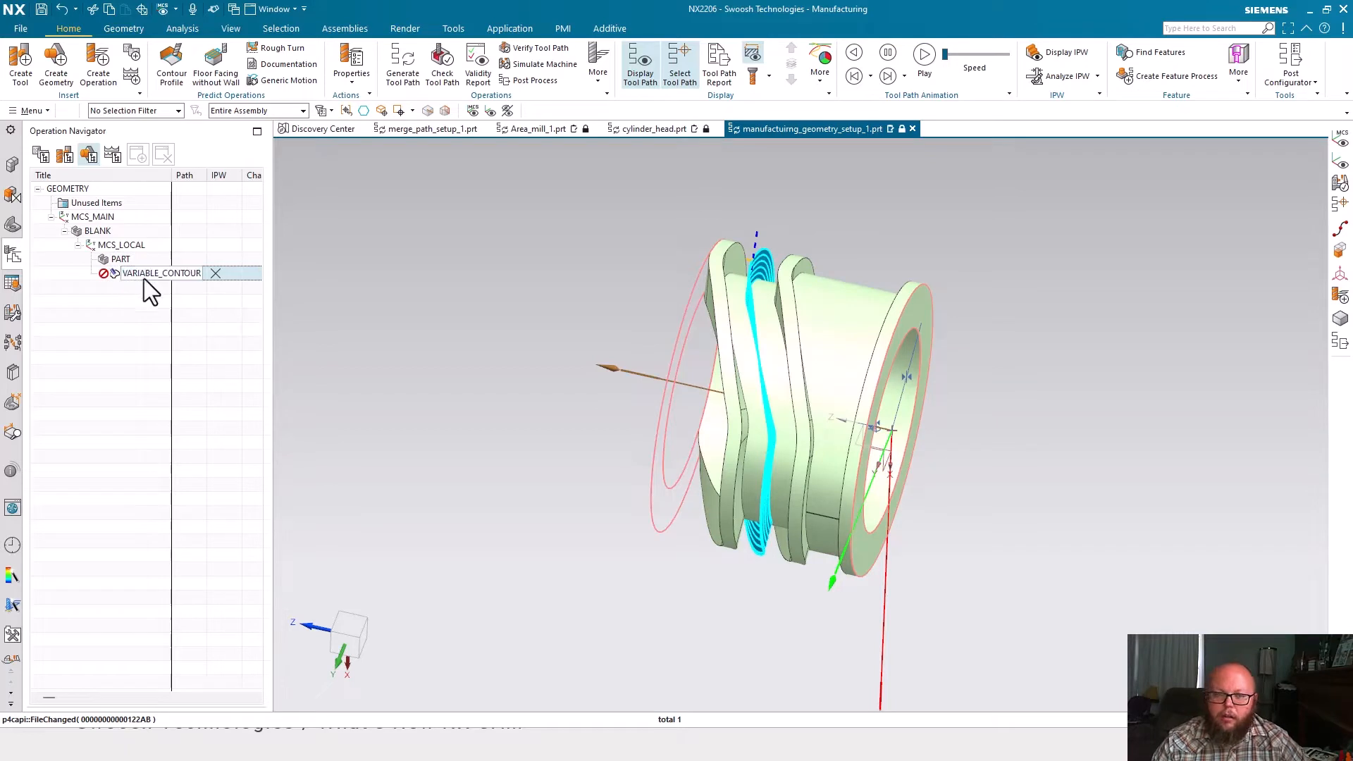
{"action": "left_click", "coordinate": [61, 10]}
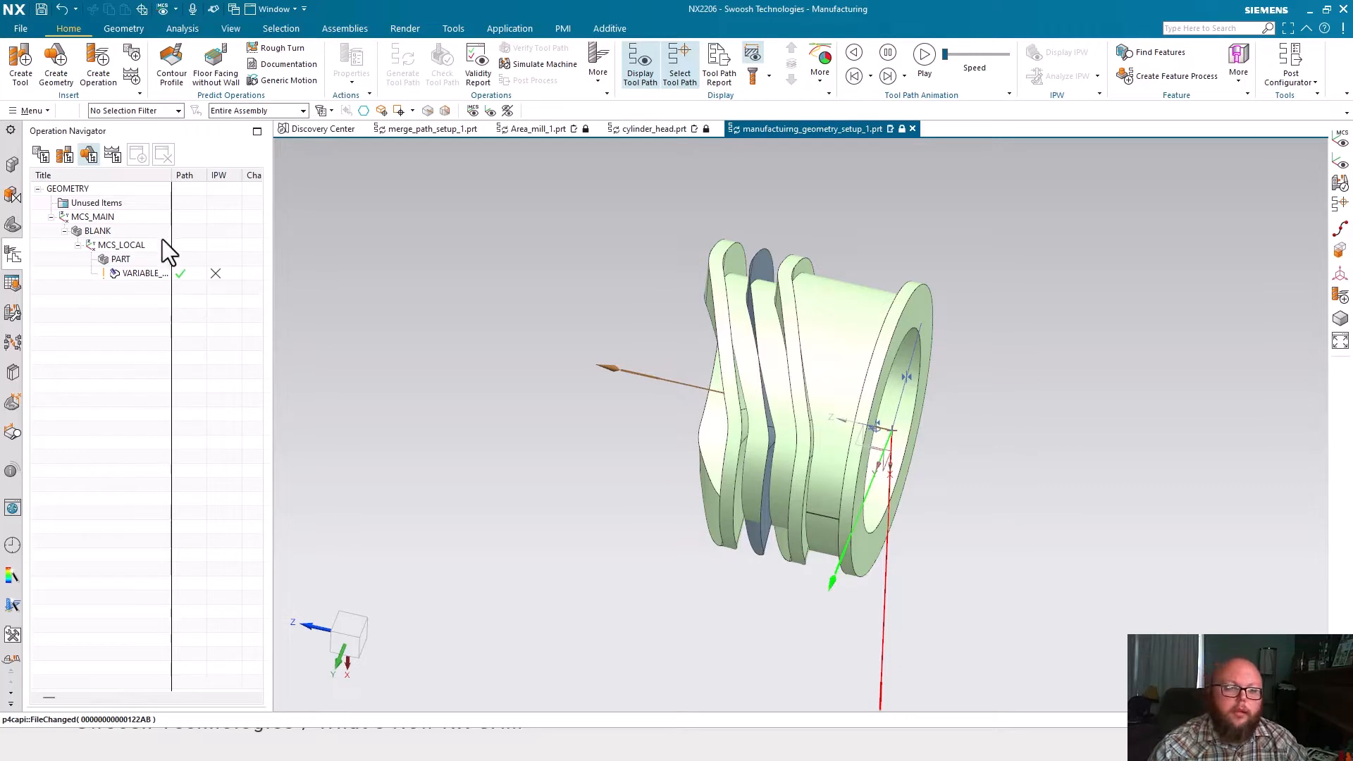
Review the purpose and fixture offset settings of MCS_MAIN and MCS_LOCAL, cancelling out of each
{"action": "double_click", "coordinate": [83, 217]}
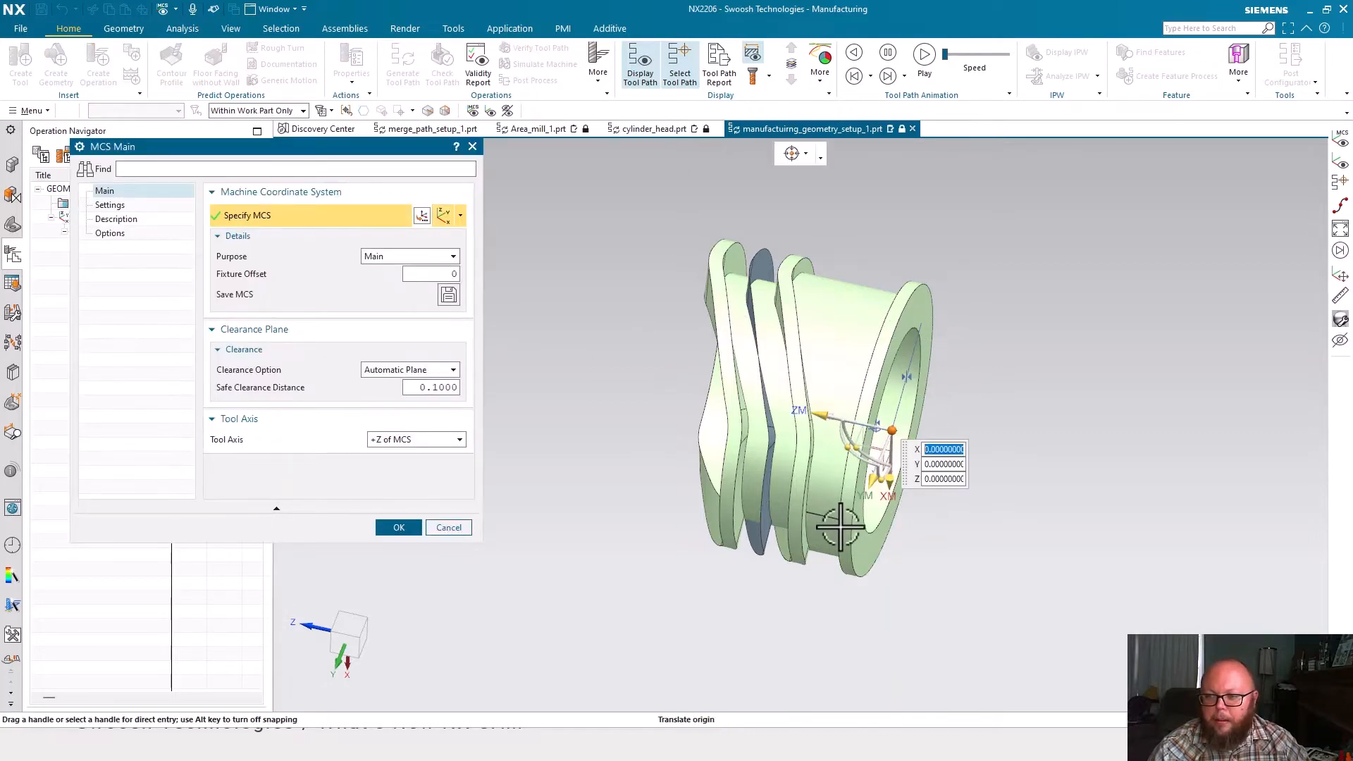
{"action": "middle_click_drag", "start_coordinate": [680, 384], "coordinate": [789, 317]}
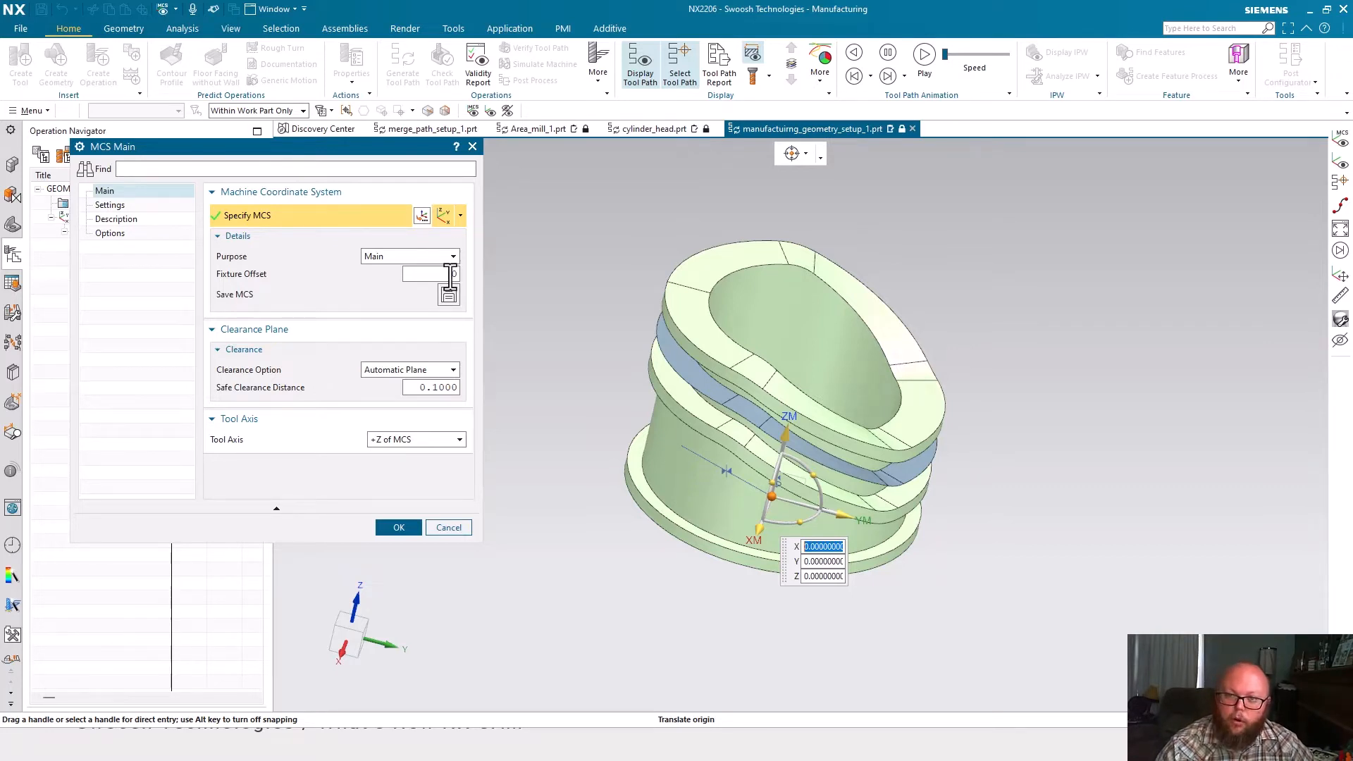
{"action": "left_click", "coordinate": [453, 530]}
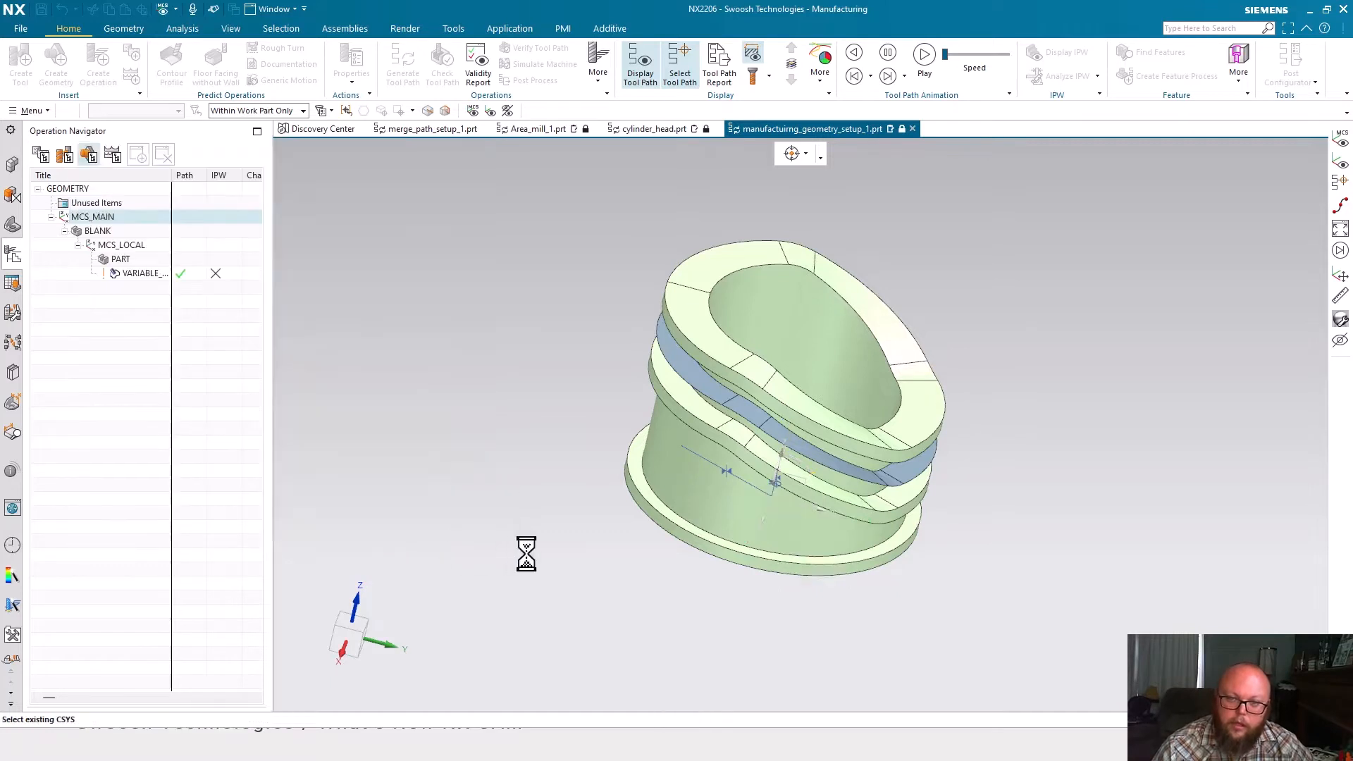
{"action": "double_click", "coordinate": [140, 247]}
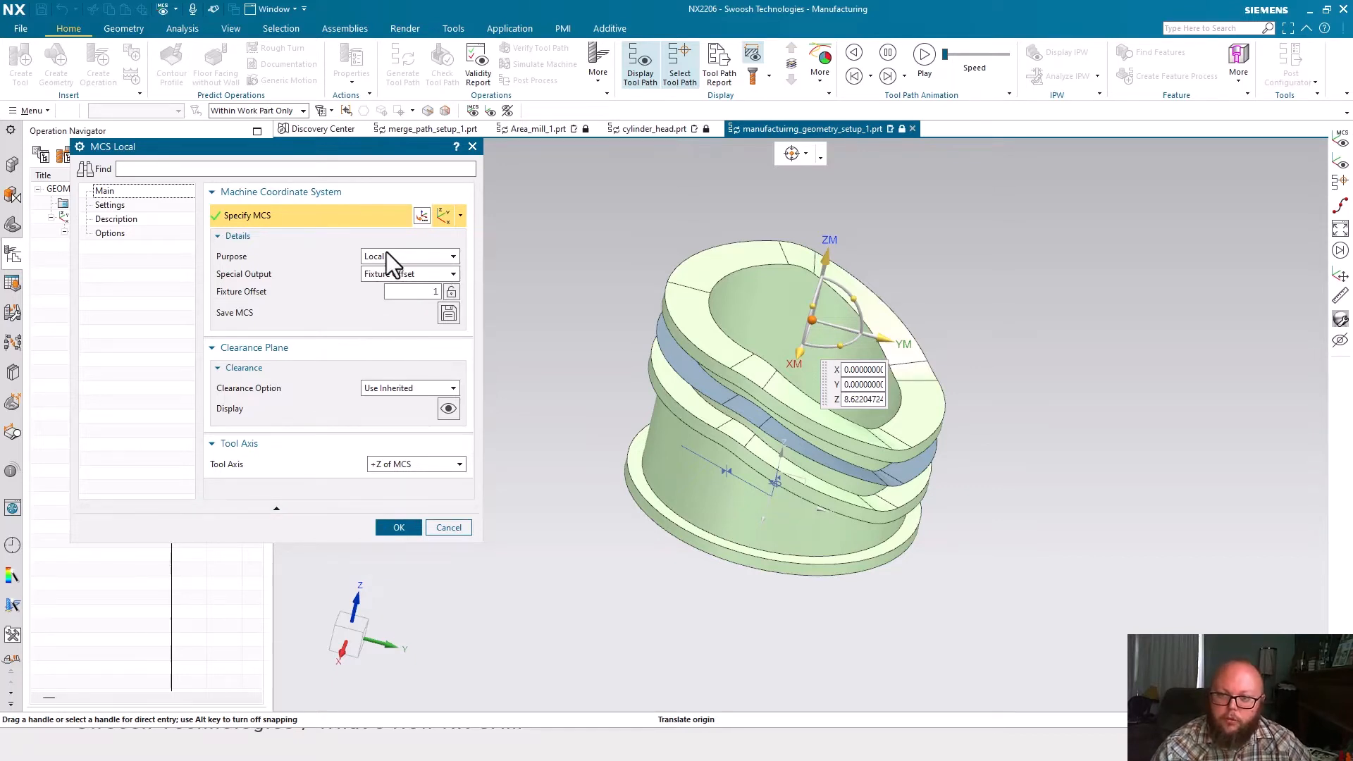
{"action": "left_click", "coordinate": [449, 530]}
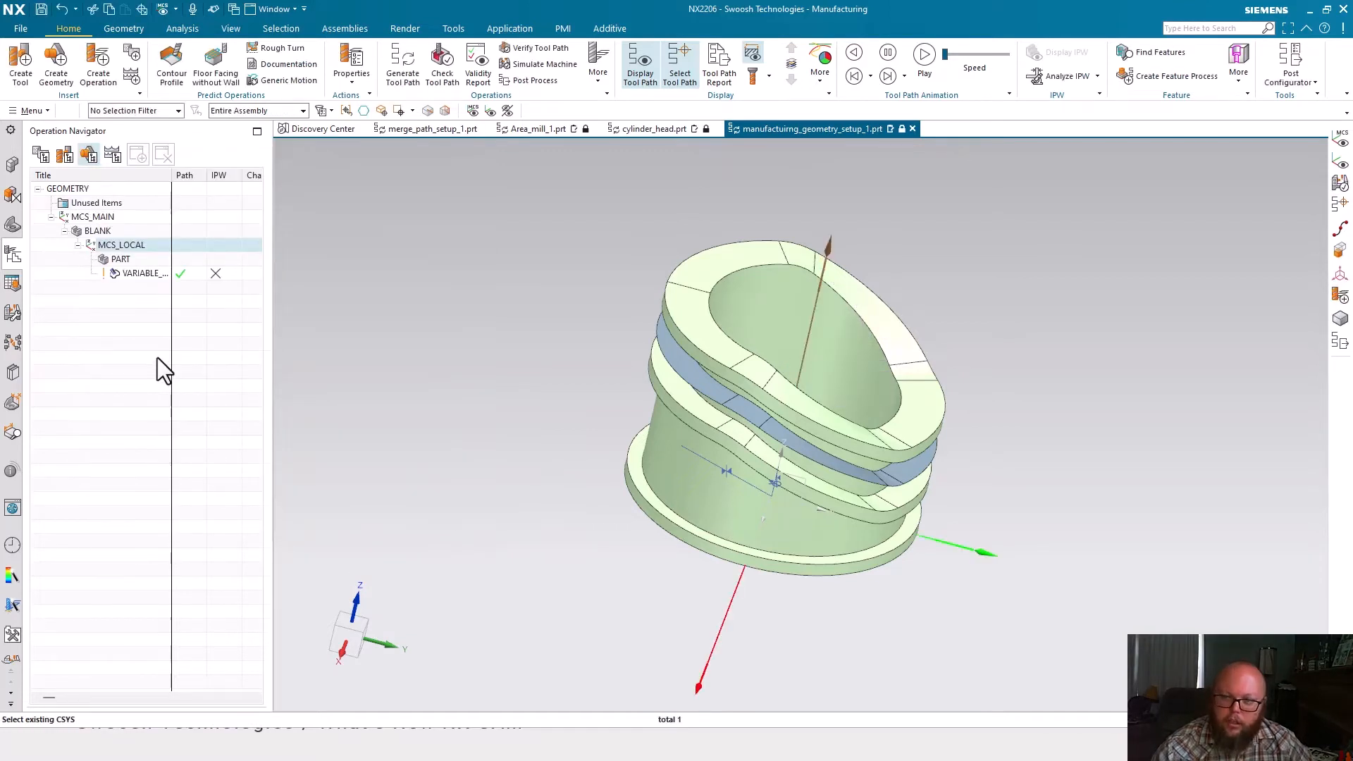
Postprocess the PROGRAM group with the main_verse_local postprocessor, overwriting the existing file manufactuirng_geometry_setup_1.h
{"action": "left_click", "coordinate": [134, 274]}
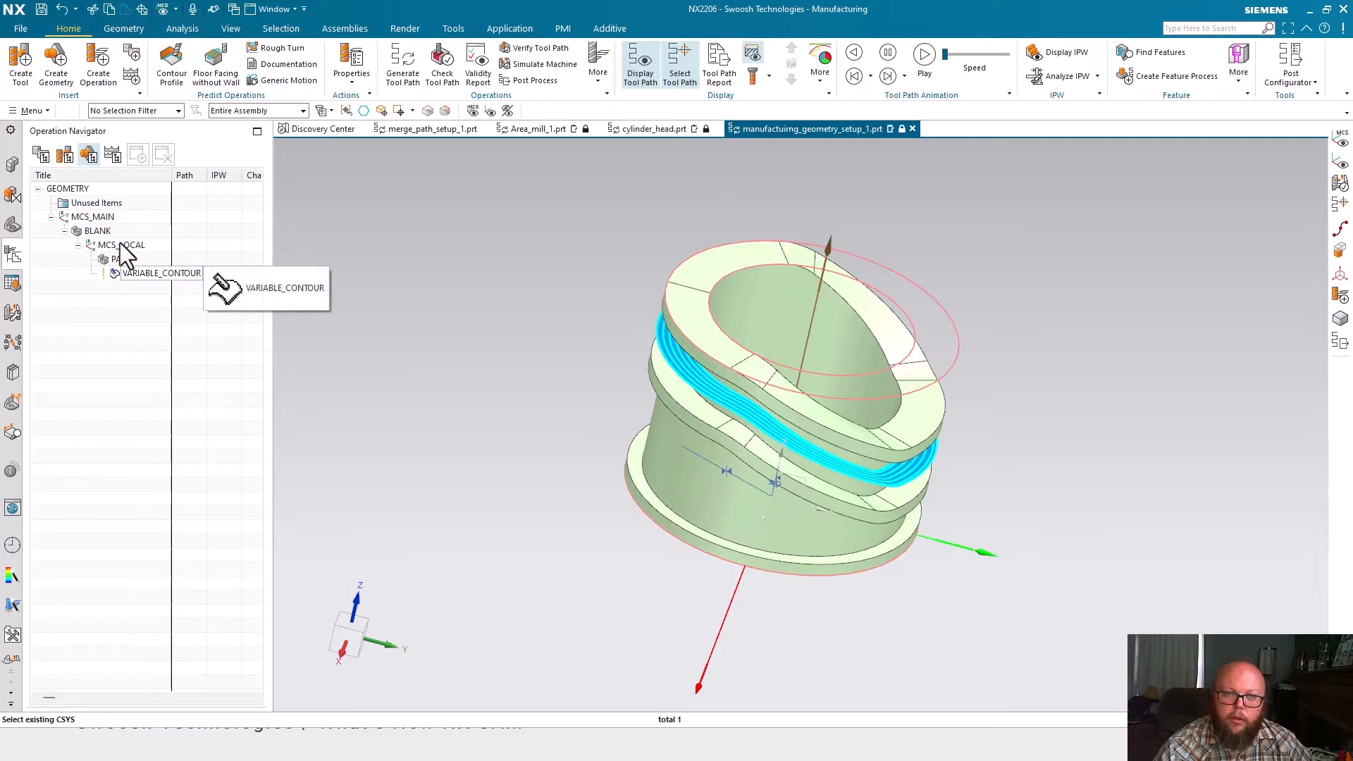
{"action": "left_click", "coordinate": [44, 152]}
{"action": "left_click", "coordinate": [103, 220]}
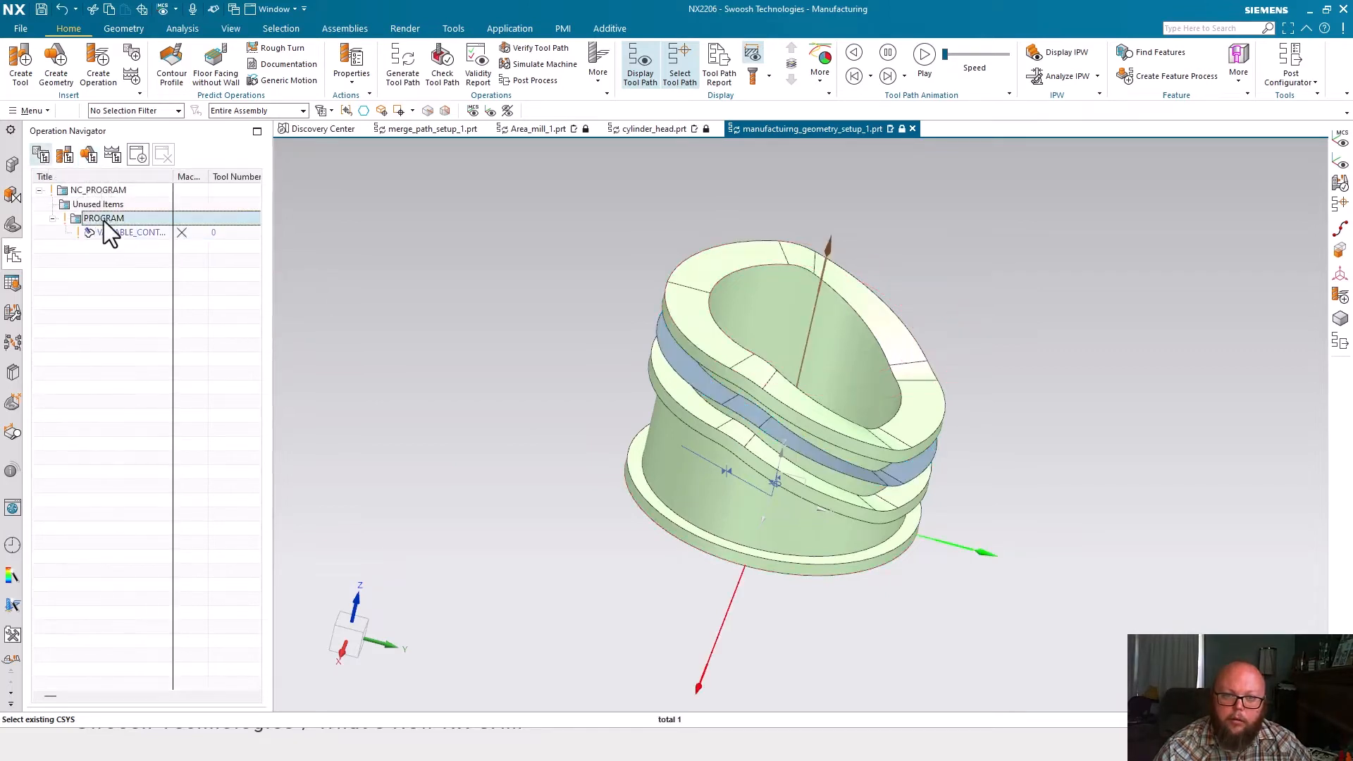
{"action": "right_click", "coordinate": [103, 221]}
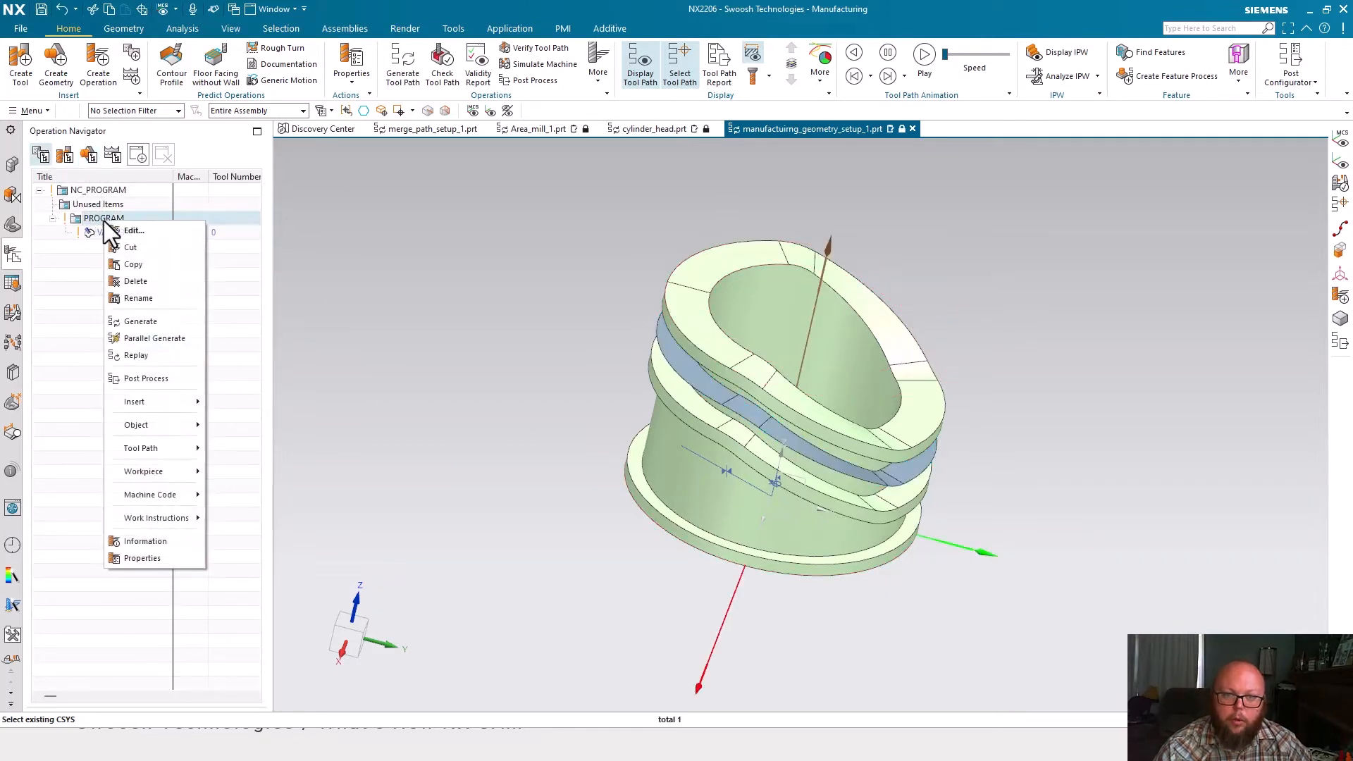
{"action": "left_click", "coordinate": [151, 379]}
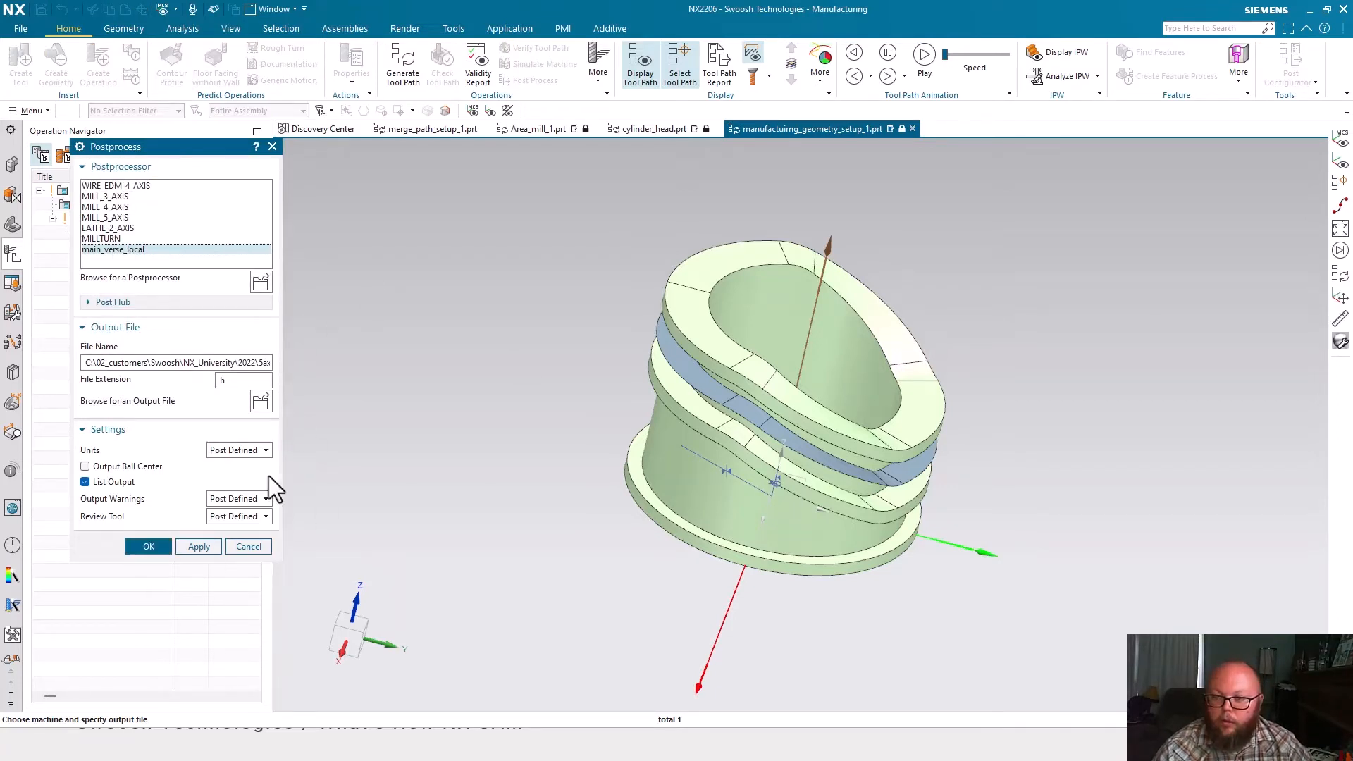
{"action": "left_click", "coordinate": [146, 548]}
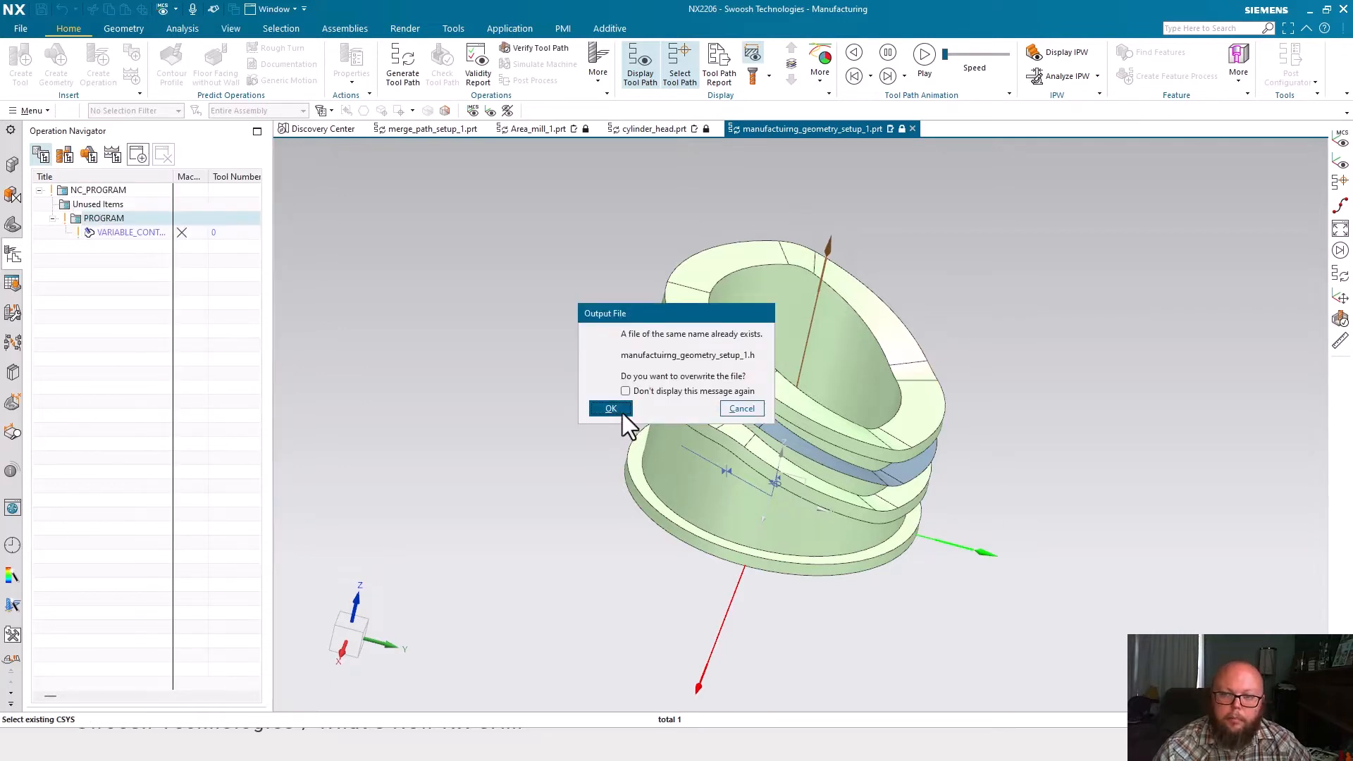
{"action": "left_click", "coordinate": [613, 410]}
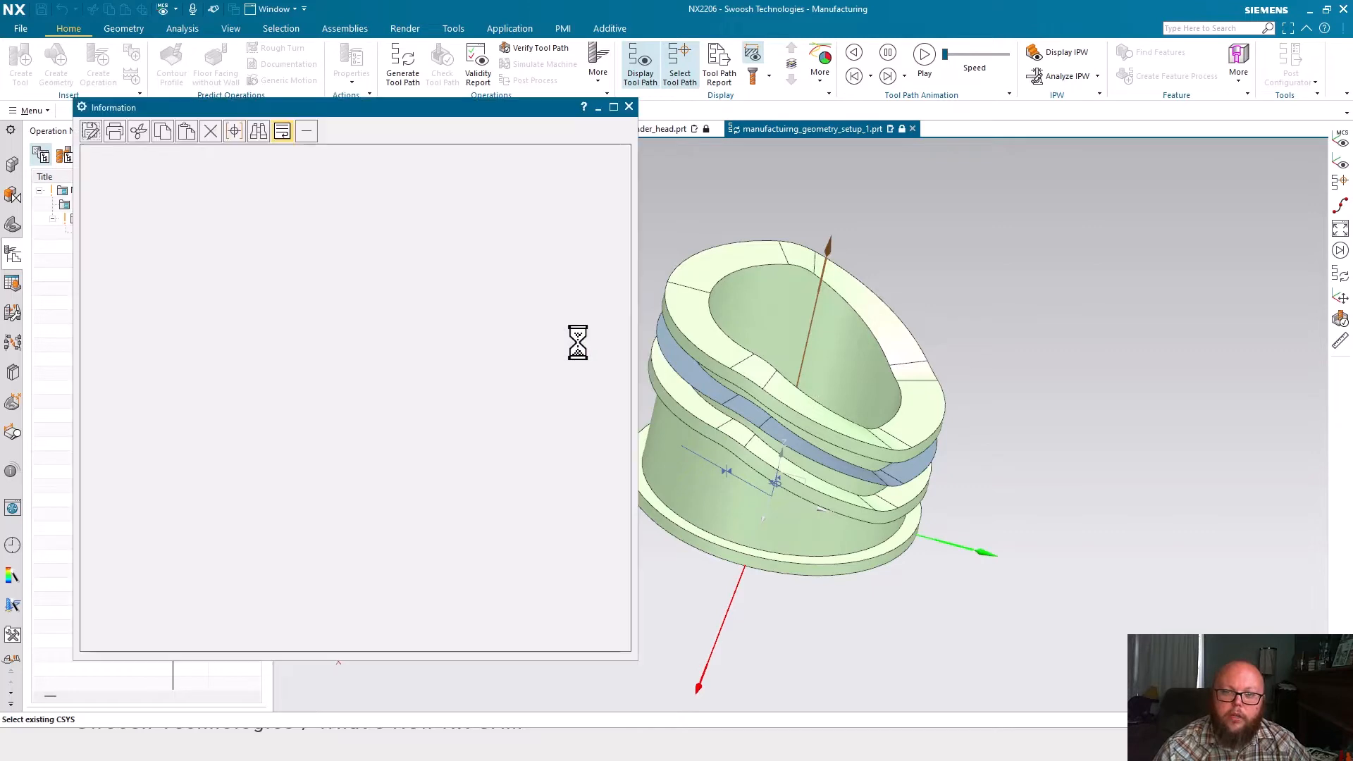
Examine the CYCL DEF 7 datum shift lines and the first Z move in the posted code, and close the listing
{"action": "left_click_drag", "start_coordinate": [432, 109], "coordinate": [419, 68]}
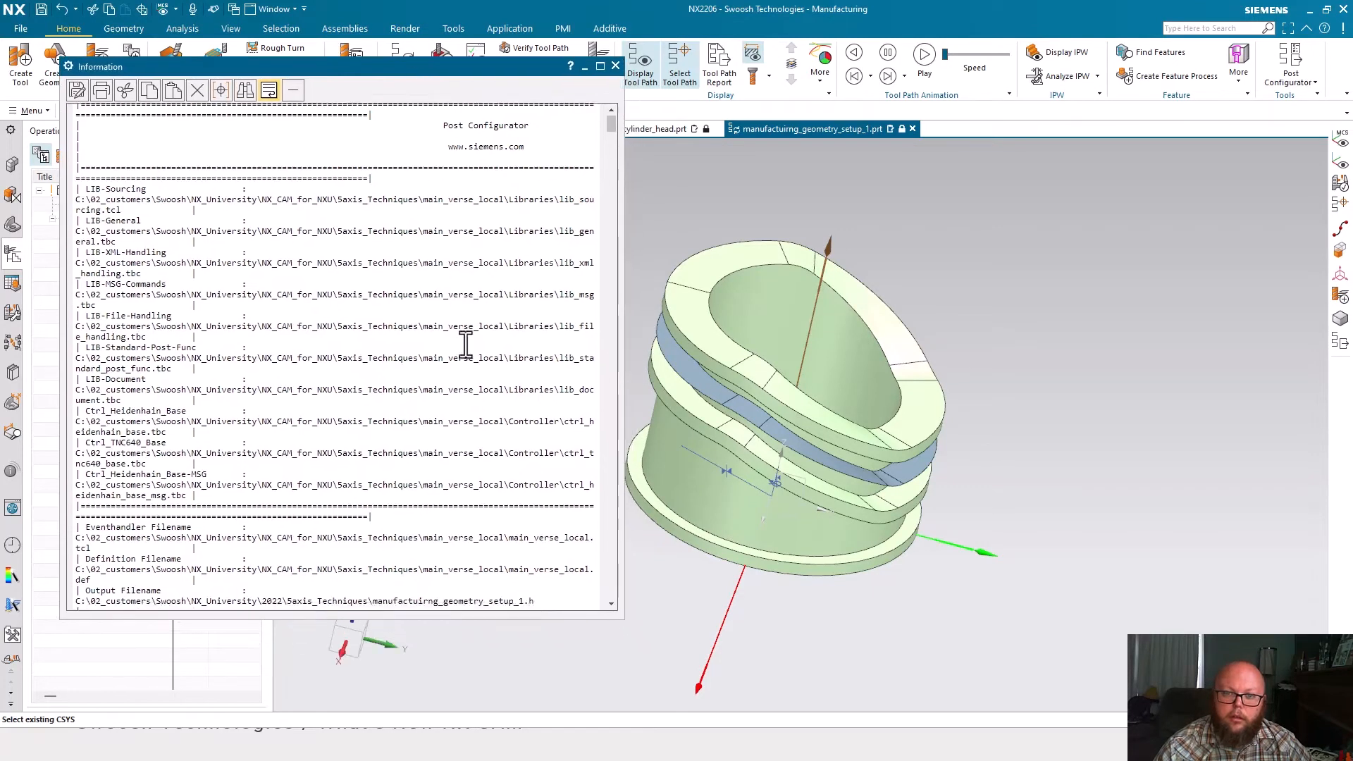
{"action": "scroll", "coordinate": [466, 344], "scroll_direction": "down", "scroll_amount": 15}
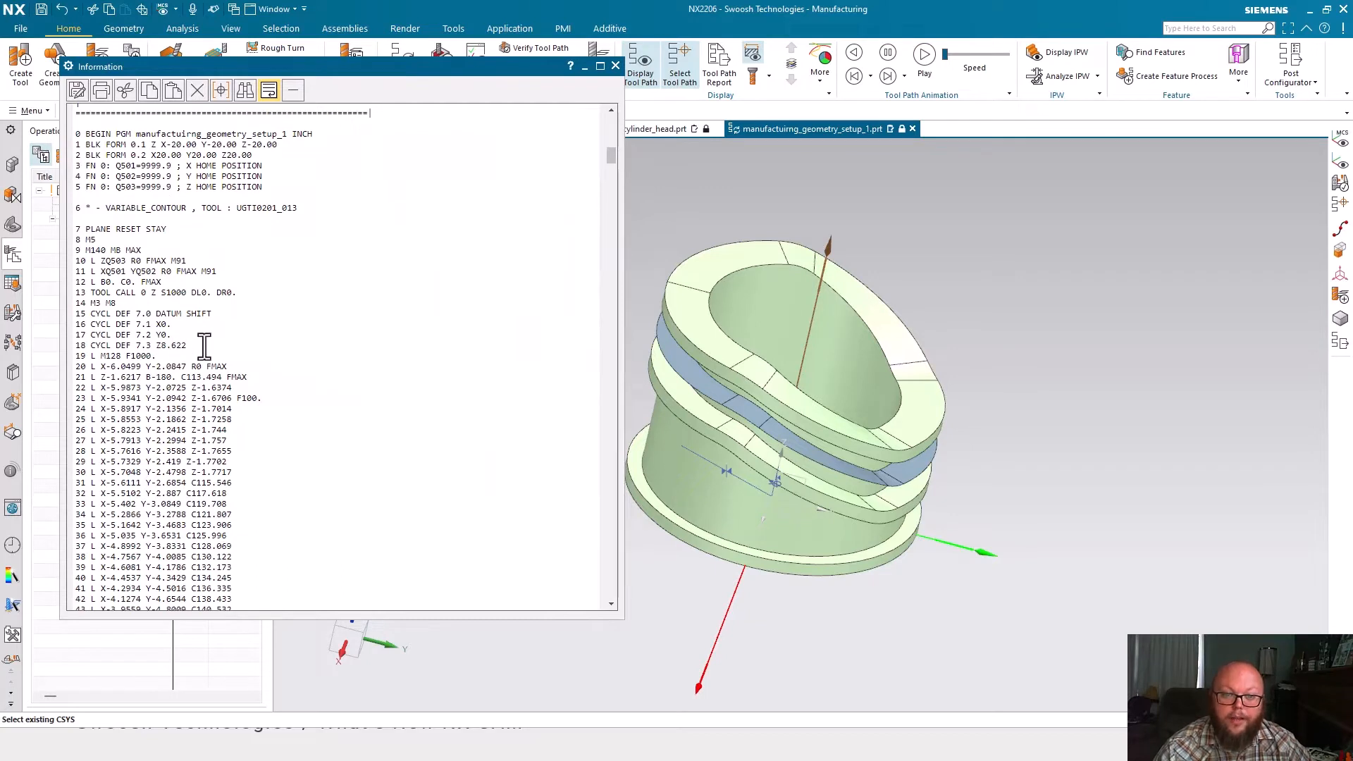
{"action": "left_click_drag", "start_coordinate": [204, 345], "coordinate": [64, 310]}
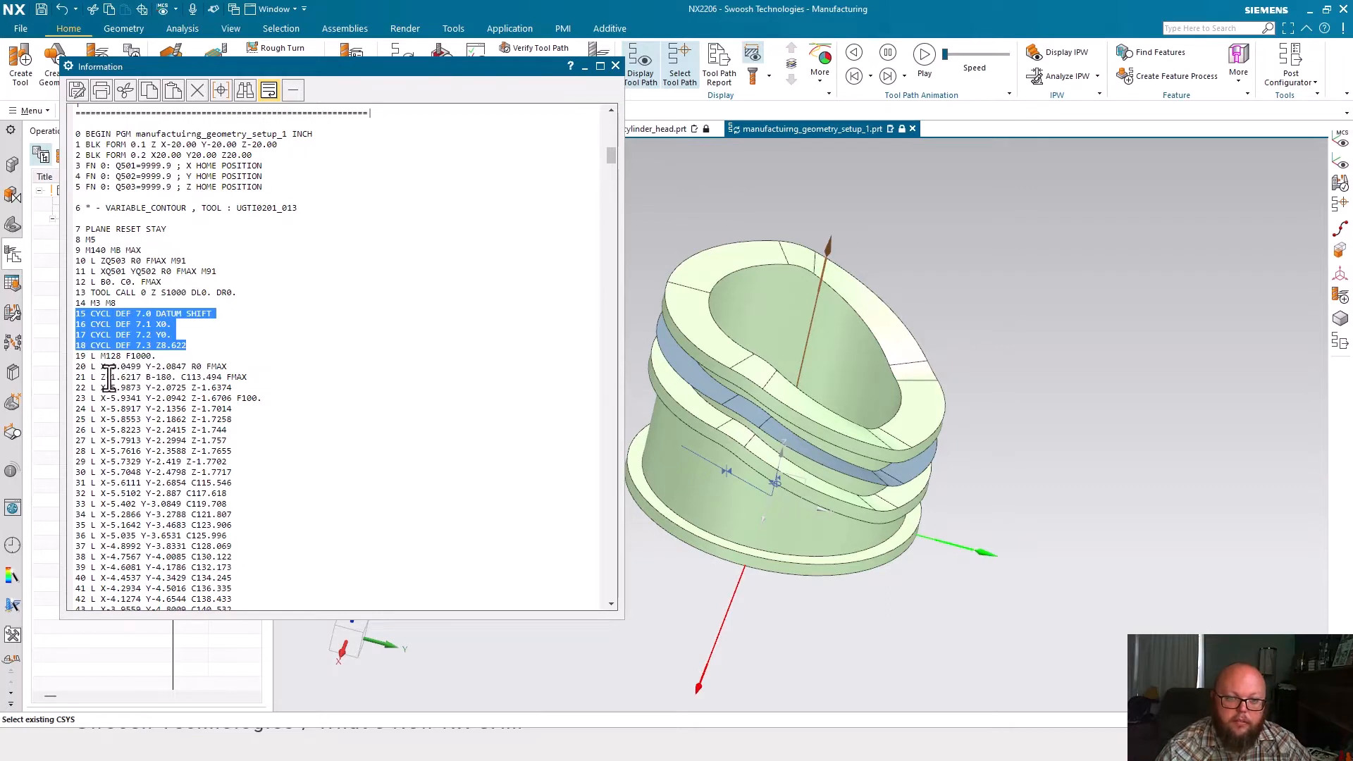
{"action": "left_click_drag", "start_coordinate": [105, 378], "coordinate": [150, 379]}
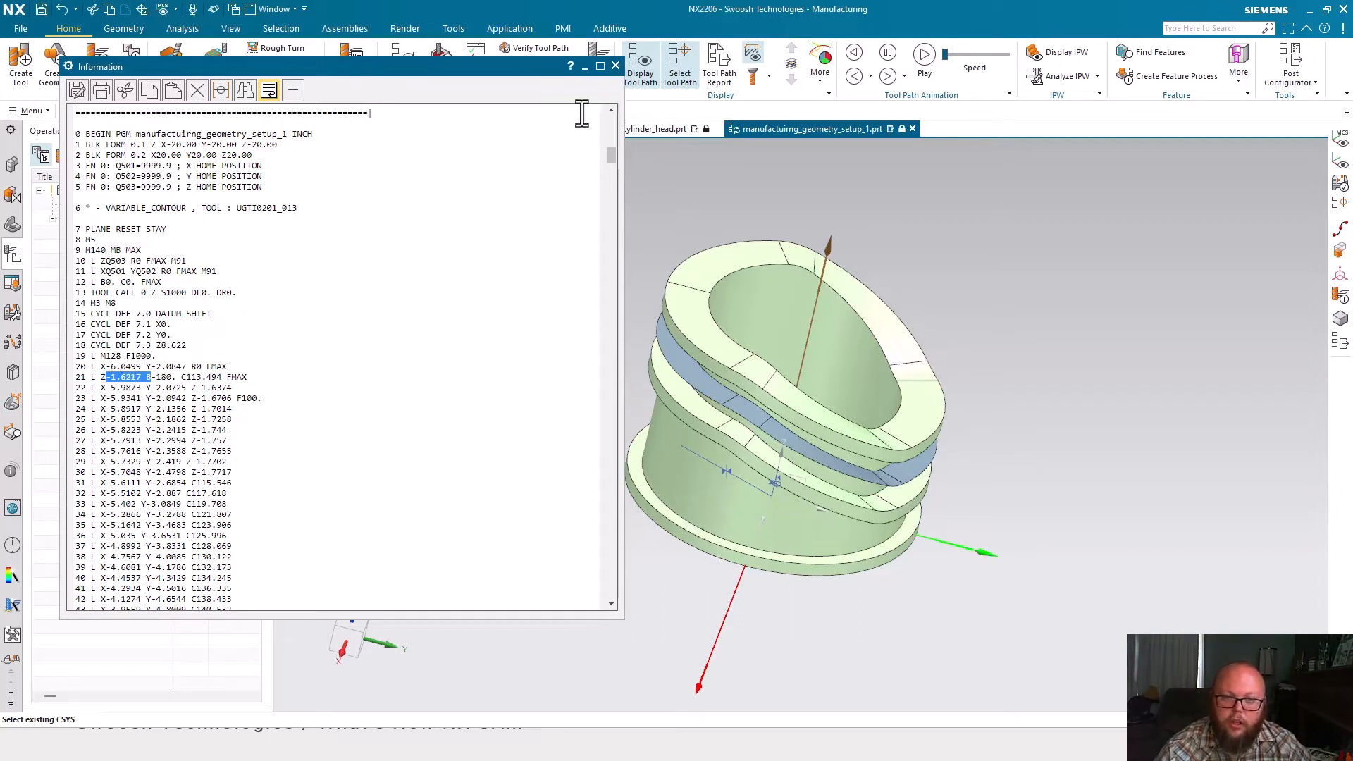
{"action": "left_click", "coordinate": [616, 65]}
Return the Operation Navigator to Geometry View and select VARIABLE_CONTOUR to show its tool path
{"action": "left_click", "coordinate": [88, 155]}
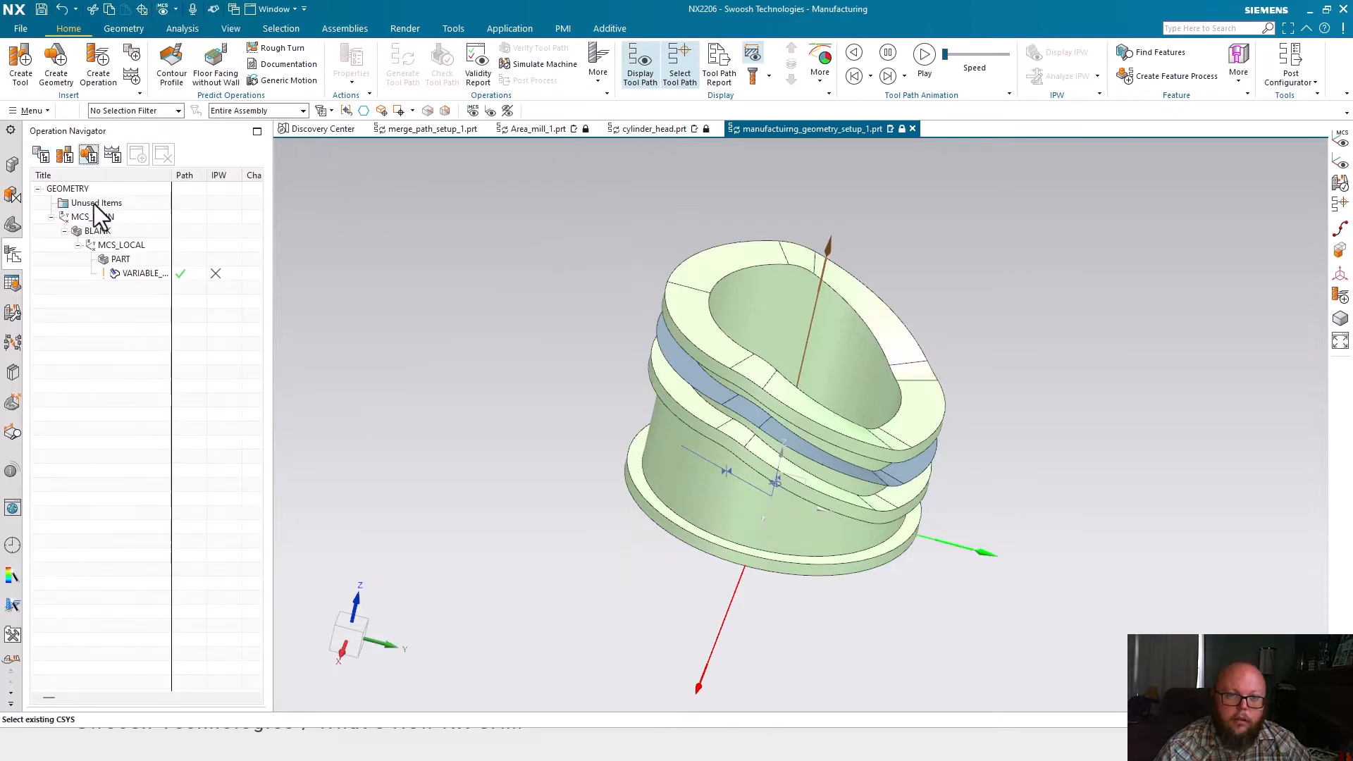
{"action": "left_click", "coordinate": [171, 273]}
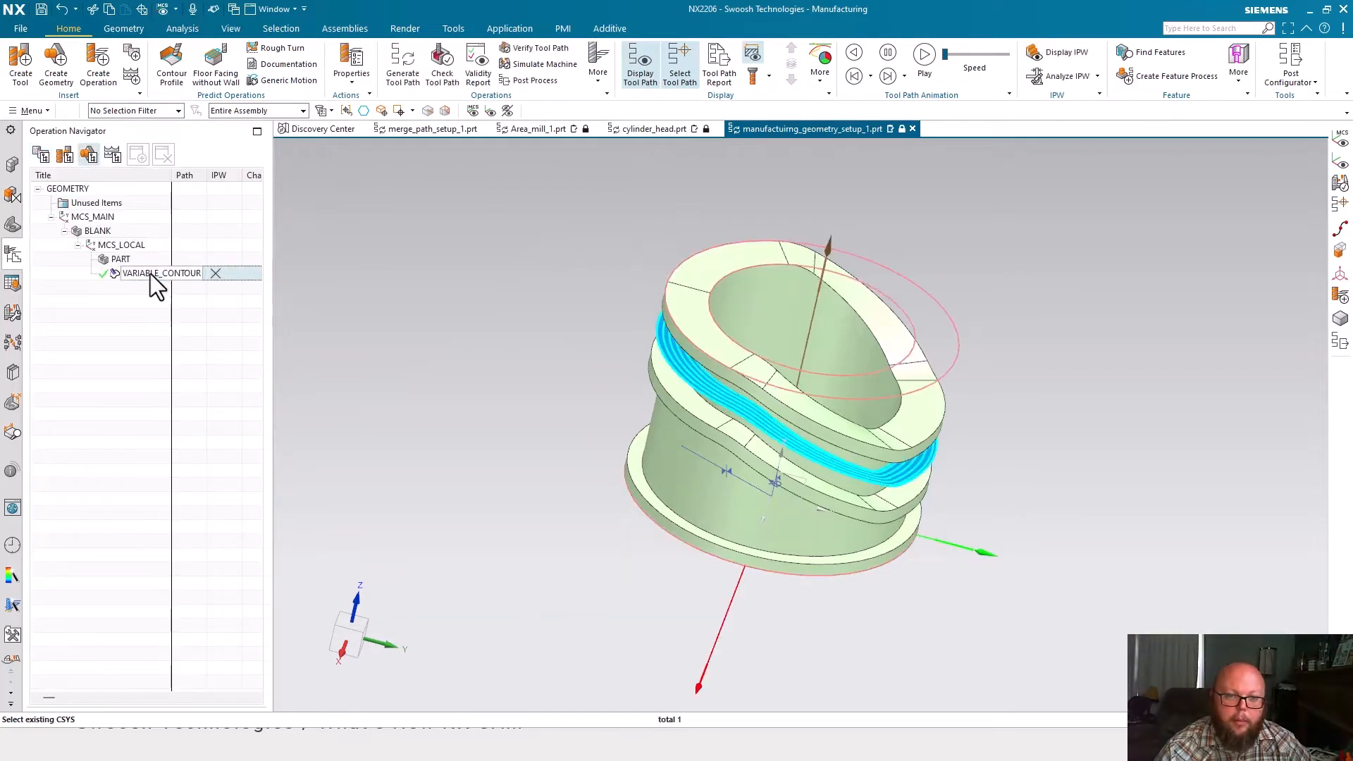
Move VARIABLE_CONTOUR out of MCS_LOCAL to directly under BLANK, and postprocess the PROGRAM group, overwriting manufactuirng_geometry_setup_1.h
{"action": "left_click_drag", "start_coordinate": [150, 273], "coordinate": [102, 233]}
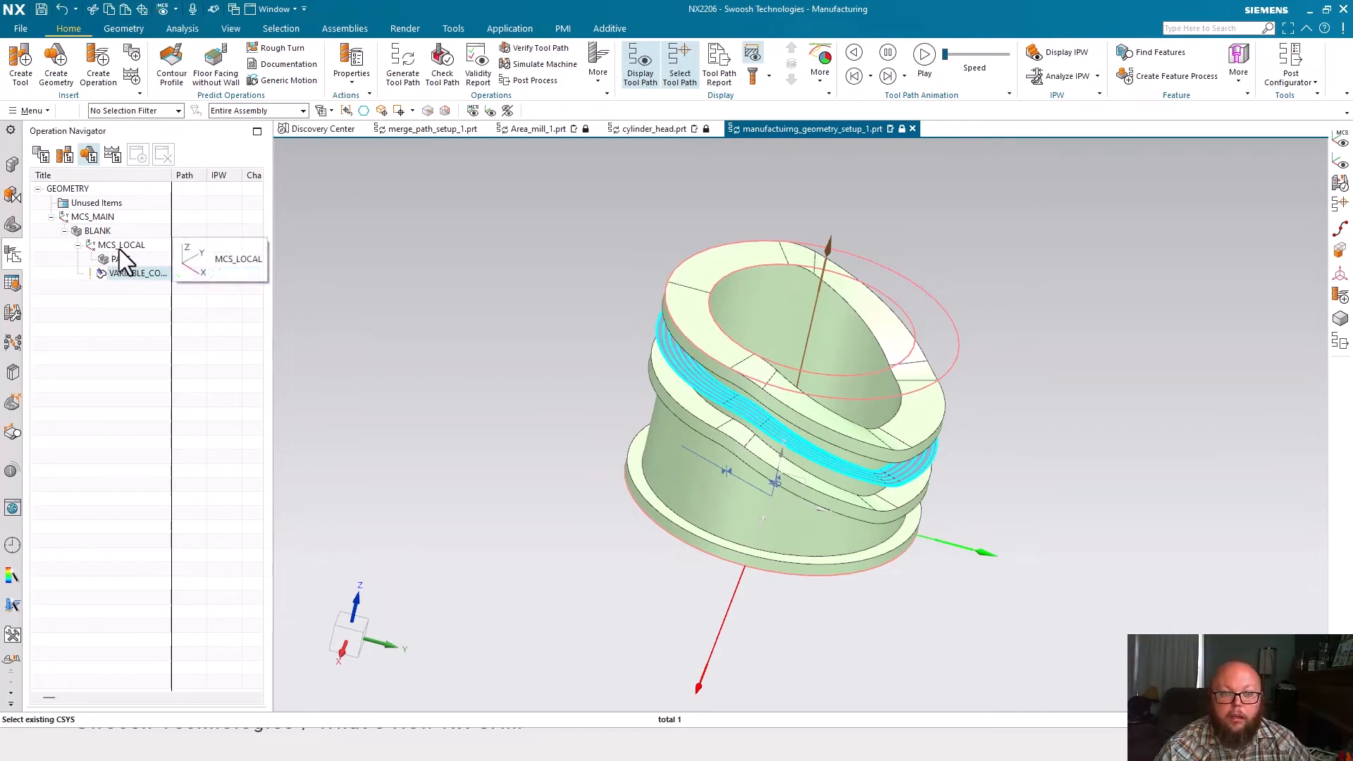
{"action": "left_click", "coordinate": [40, 156]}
{"action": "right_click", "coordinate": [95, 219]}
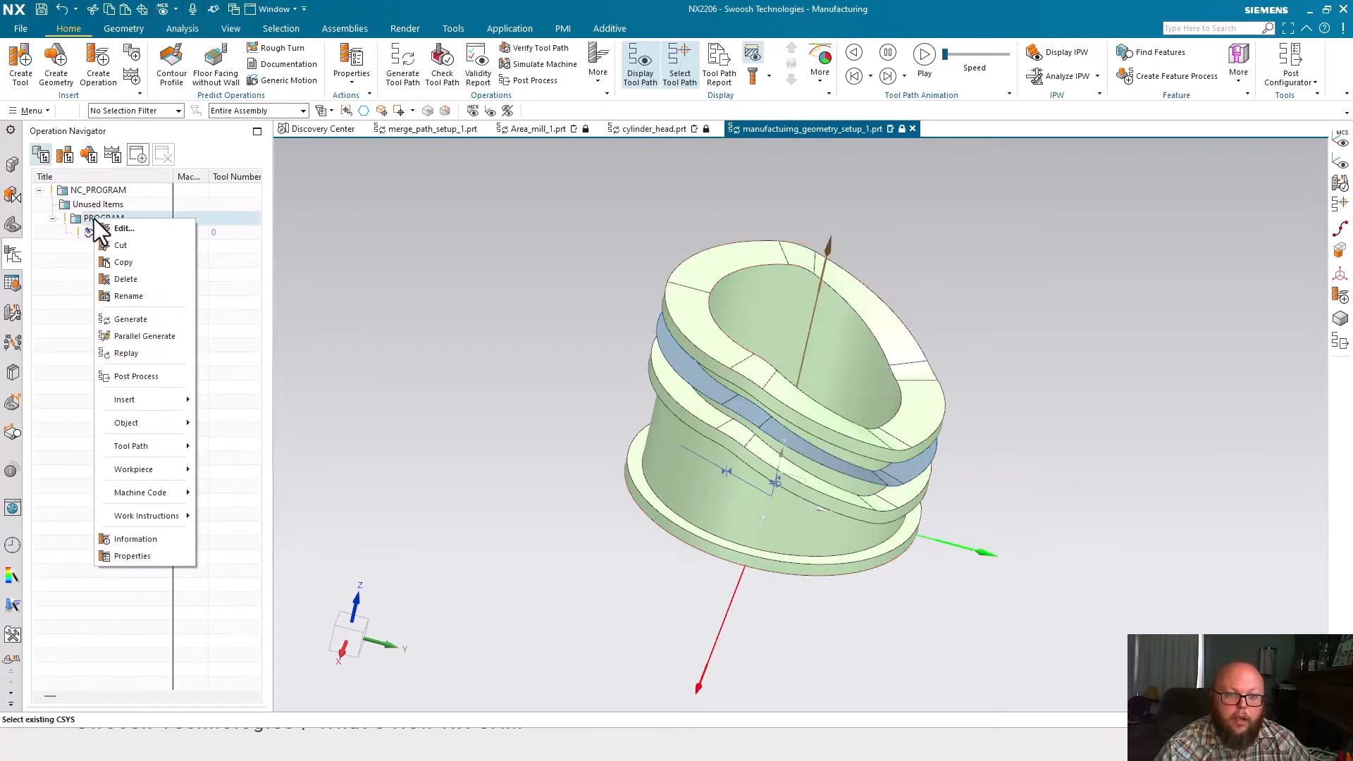
{"action": "left_click", "coordinate": [158, 376]}
{"action": "middle_click", "coordinate": [496, 444]}
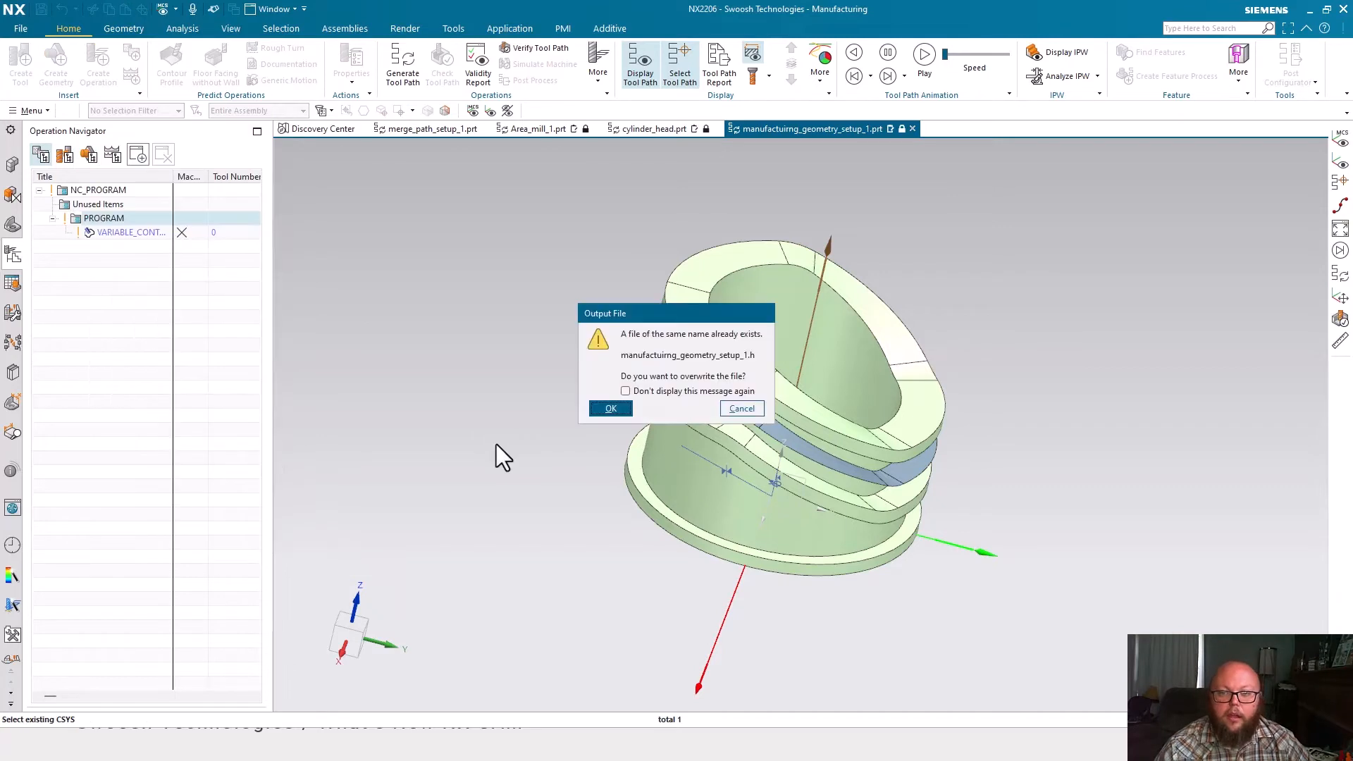
{"action": "left_click", "coordinate": [611, 408]}
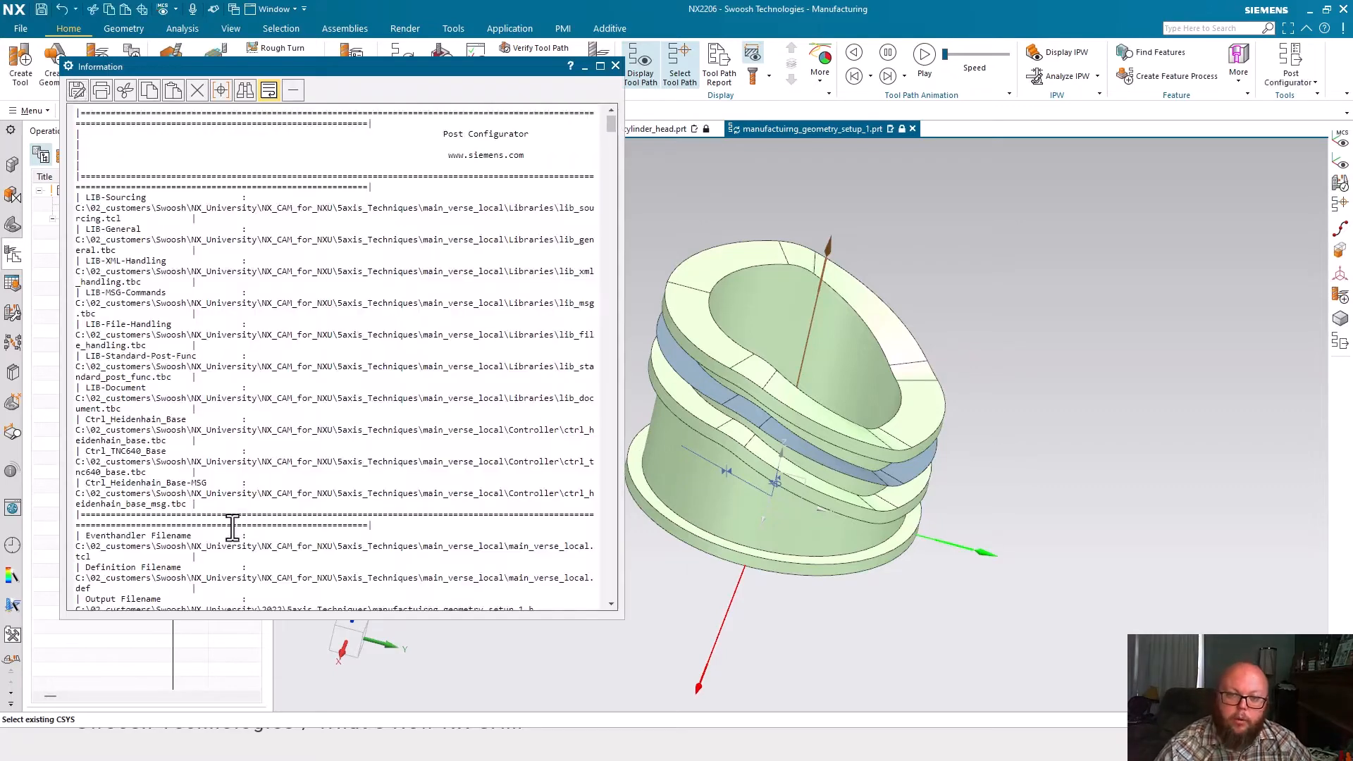
Examine the first Z move of VARIABLE_CONTOUR in the posted code and close the listing
{"action": "scroll", "coordinate": [474, 498], "scroll_direction": "down", "scroll_amount": 10}
{"action": "scroll", "coordinate": [481, 503], "scroll_direction": "down", "scroll_amount": 7}
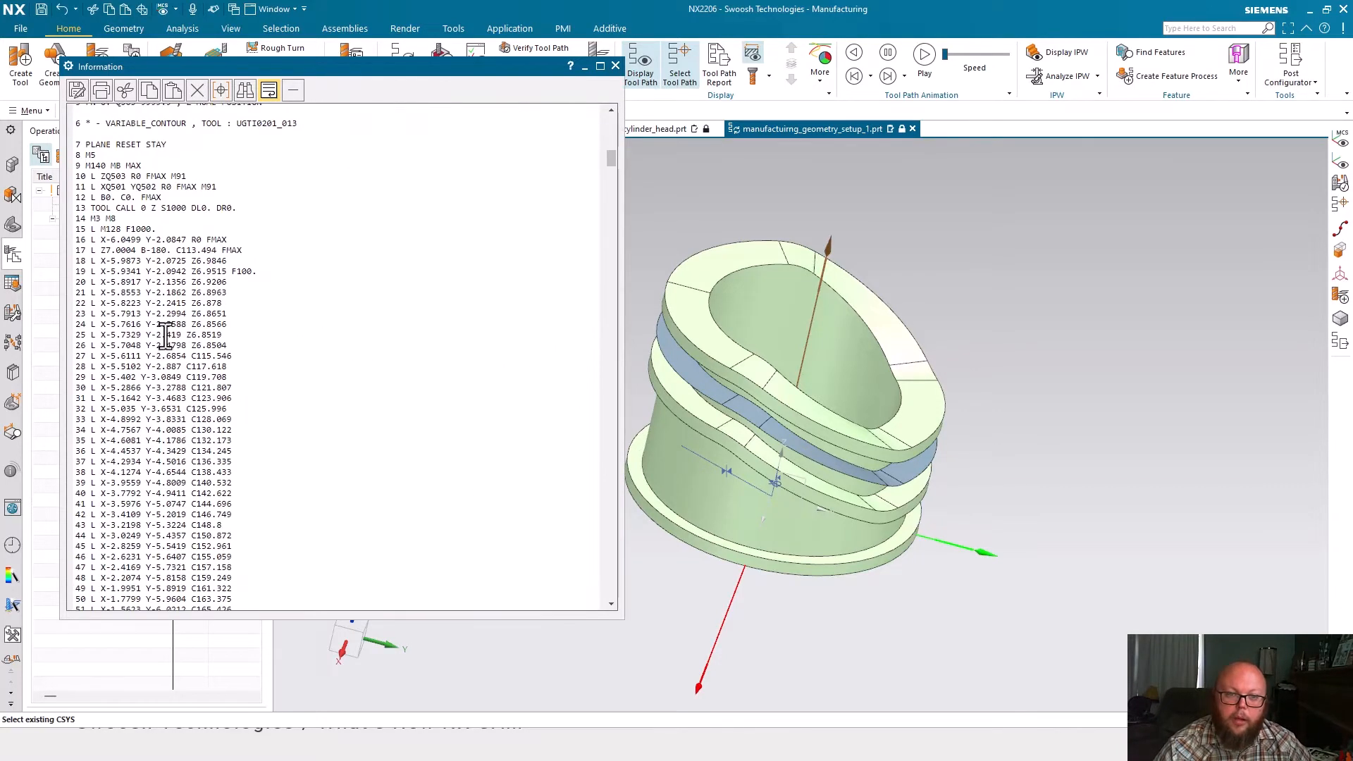
{"action": "left_click_drag", "start_coordinate": [97, 250], "coordinate": [146, 251]}
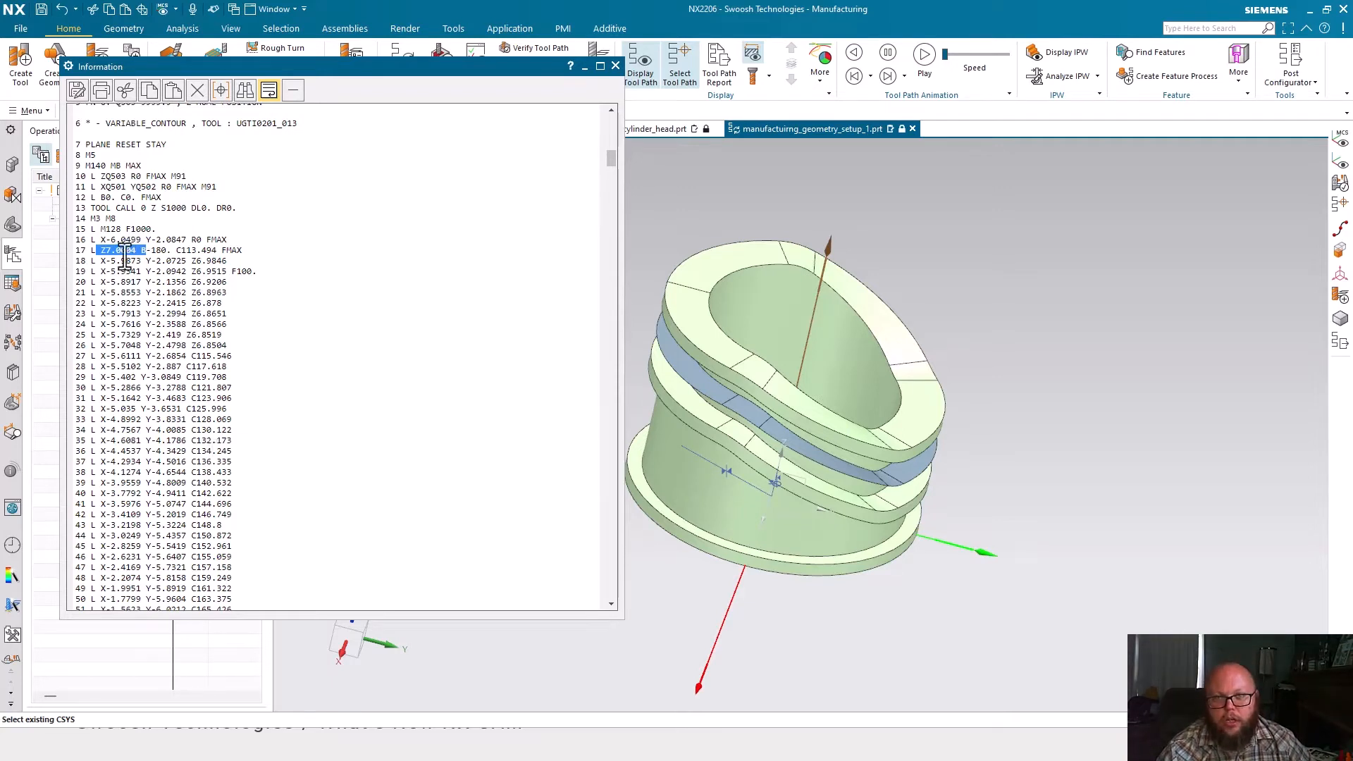
{"action": "left_click", "coordinate": [615, 66]}
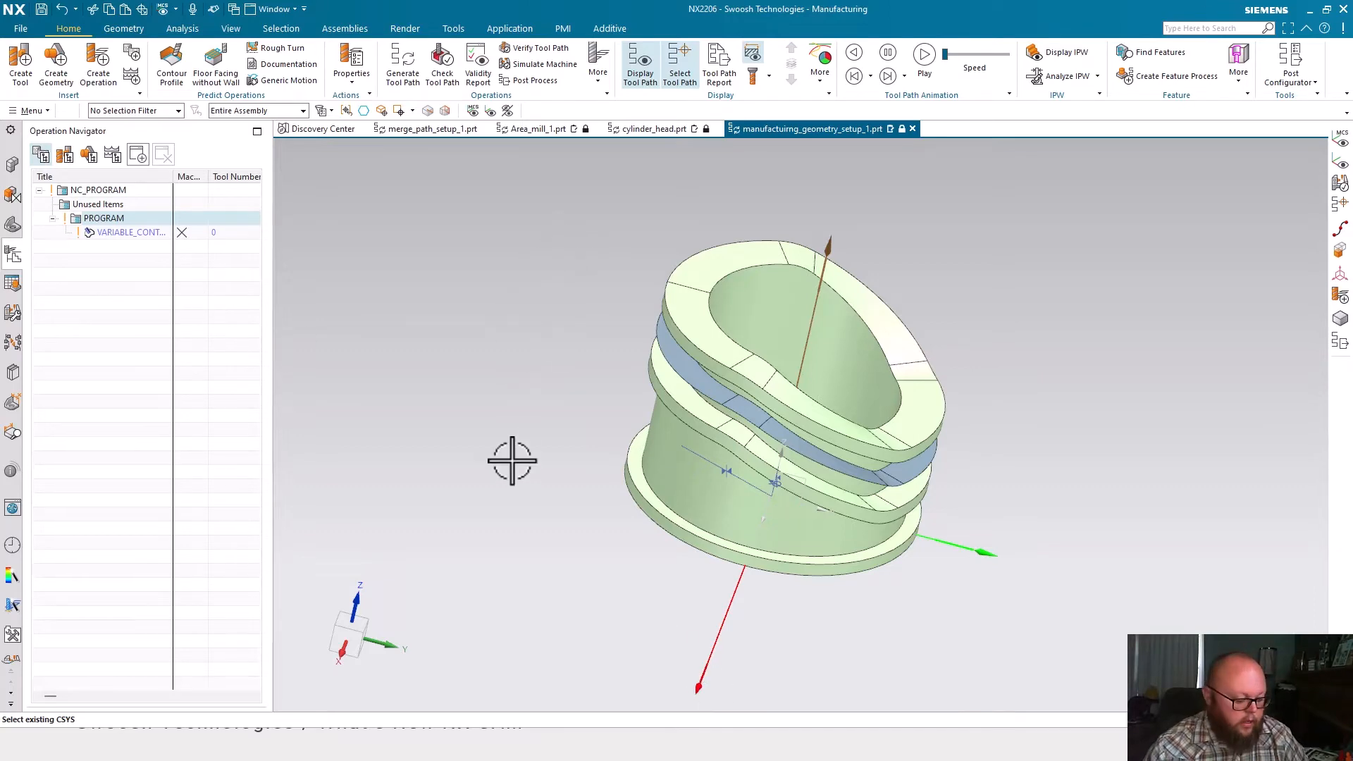
Switch to the PowerPoint slide show and advance to the Area Milling Point Distribution / Tilt Tool Axis slide
{"action": "key", "text": "super+Tab"}
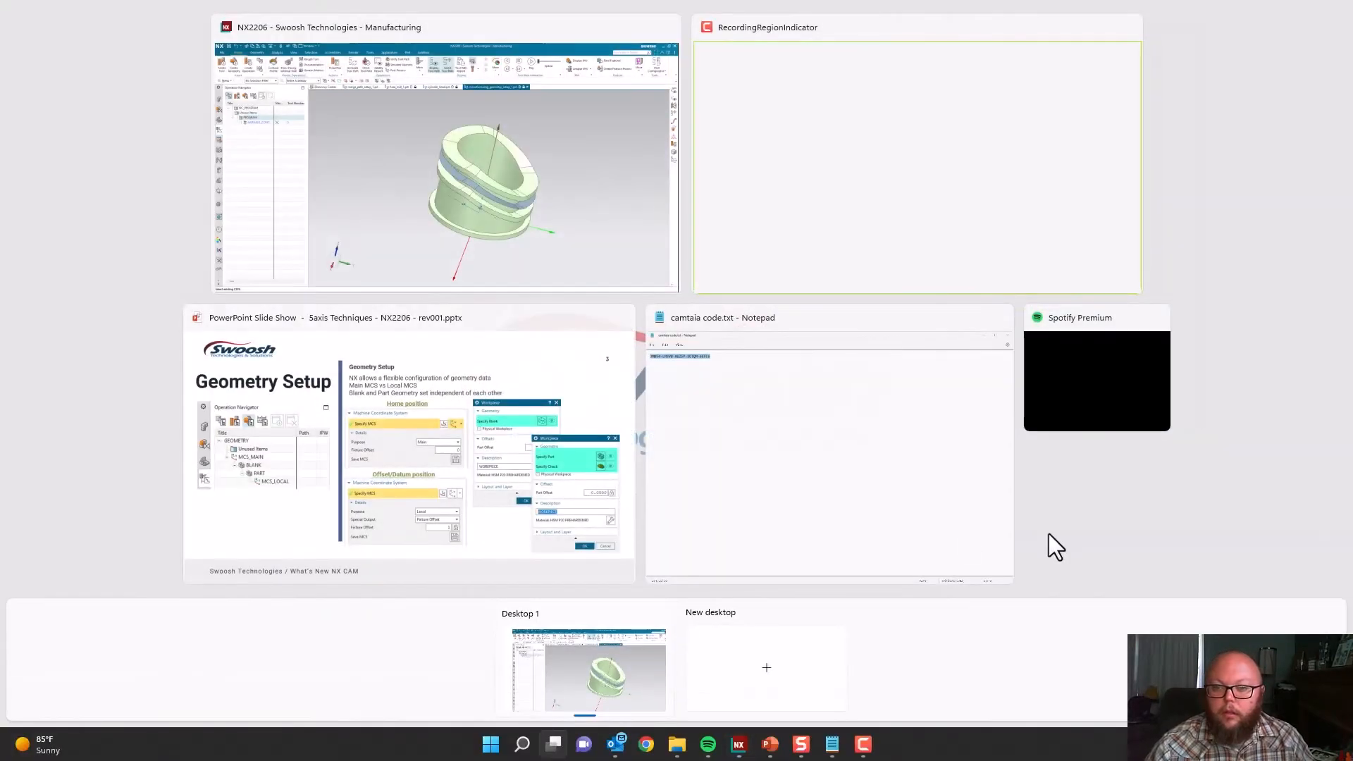
{"action": "left_click", "coordinate": [564, 451]}
{"action": "key", "text": "Right"}
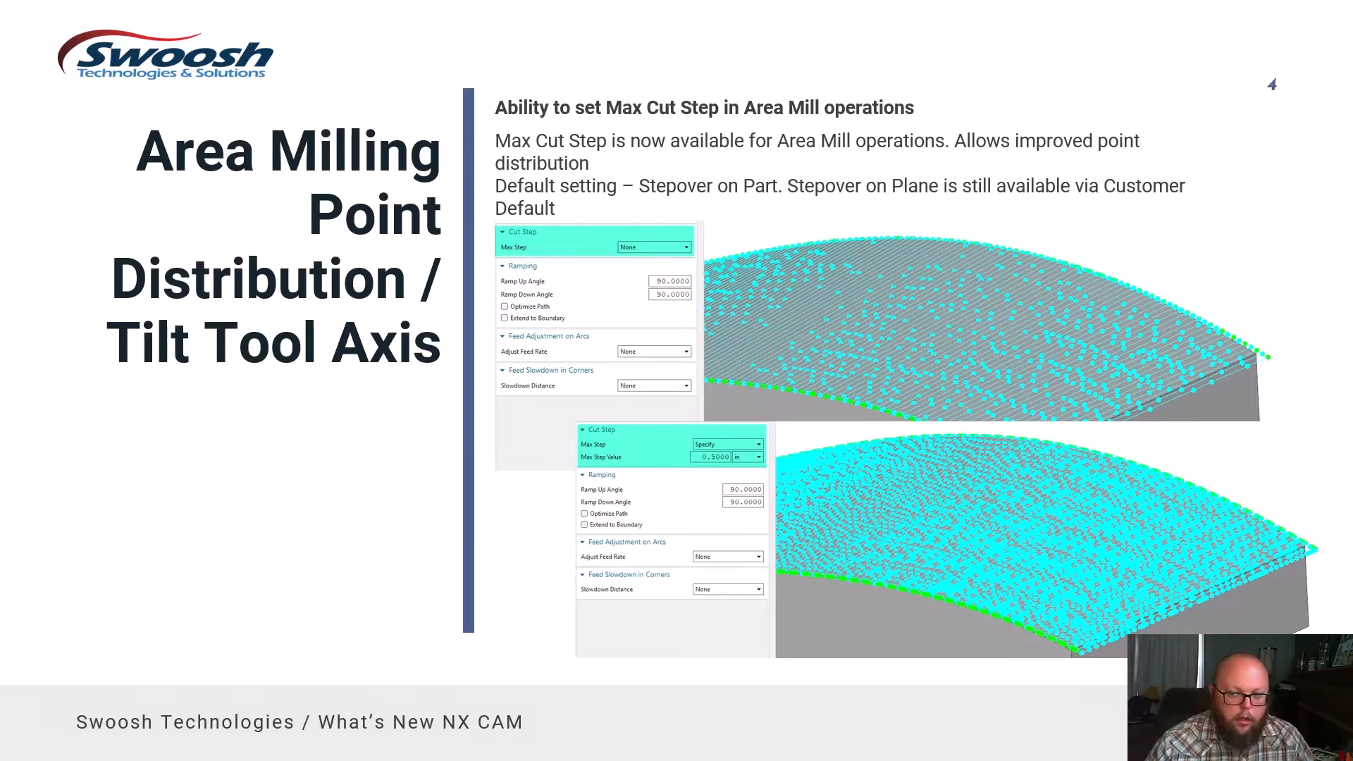
Switch to NX, bring up Area_mill_1.prt, and display the AREA_MILL tool path with its end points
{"action": "key", "text": "super+Tab"}
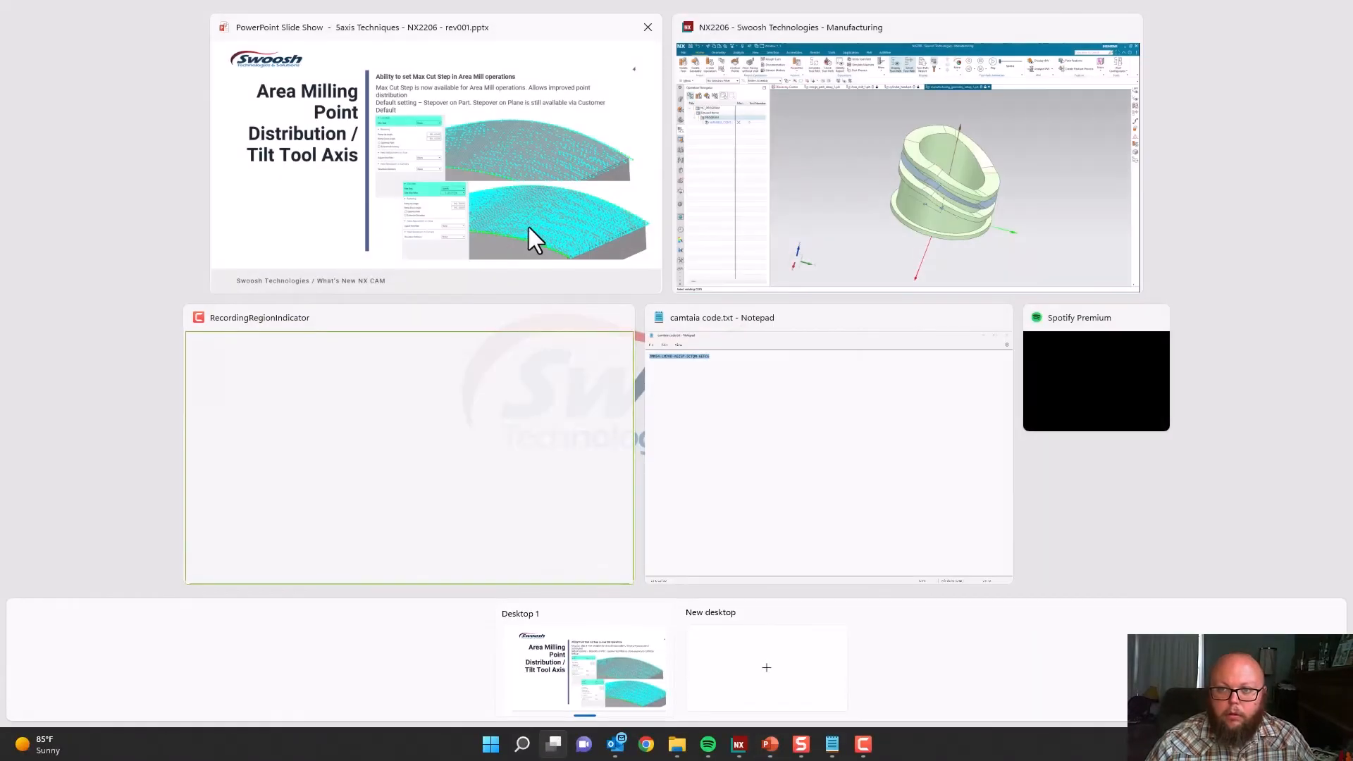
{"action": "left_click", "coordinate": [784, 199]}
{"action": "left_click", "coordinate": [540, 129]}
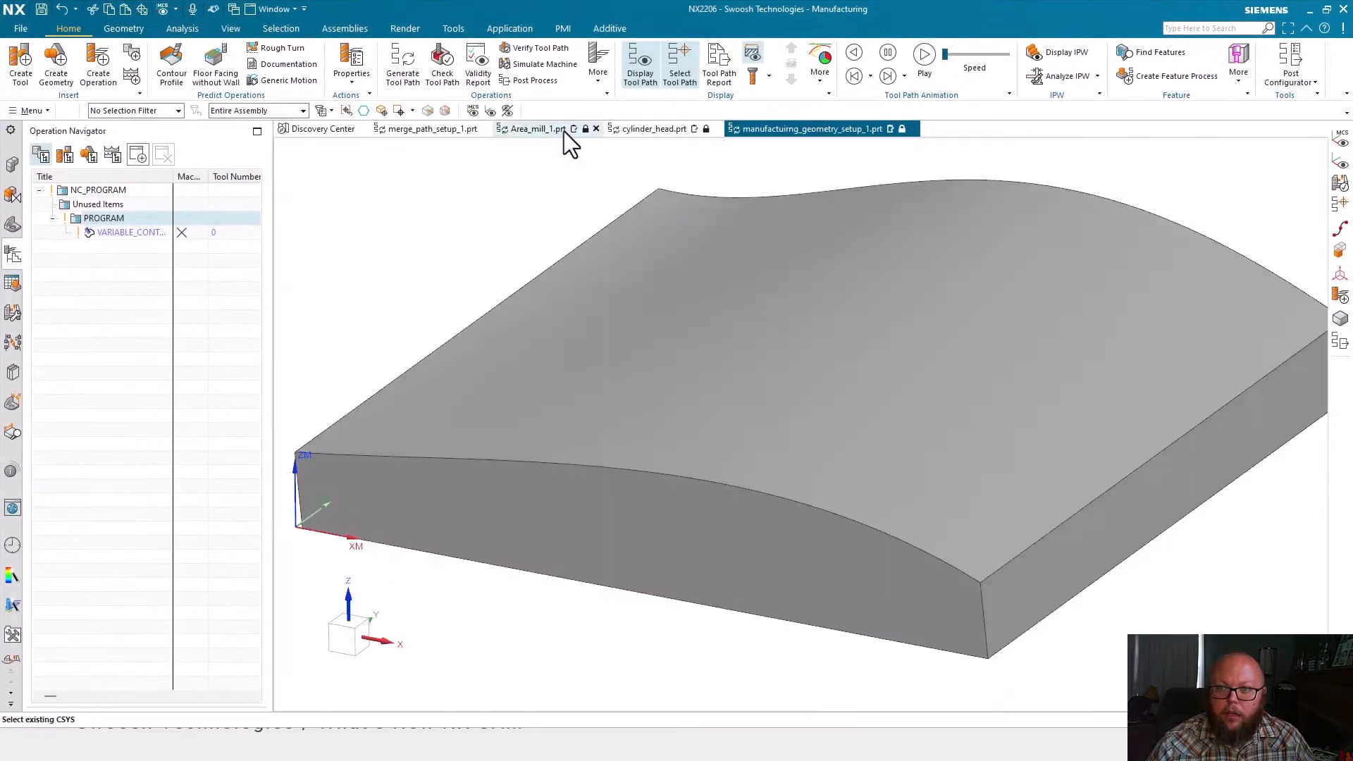
{"action": "left_click", "coordinate": [135, 234]}
{"action": "scroll", "coordinate": [592, 353], "scroll_direction": "down", "scroll_amount": 2}
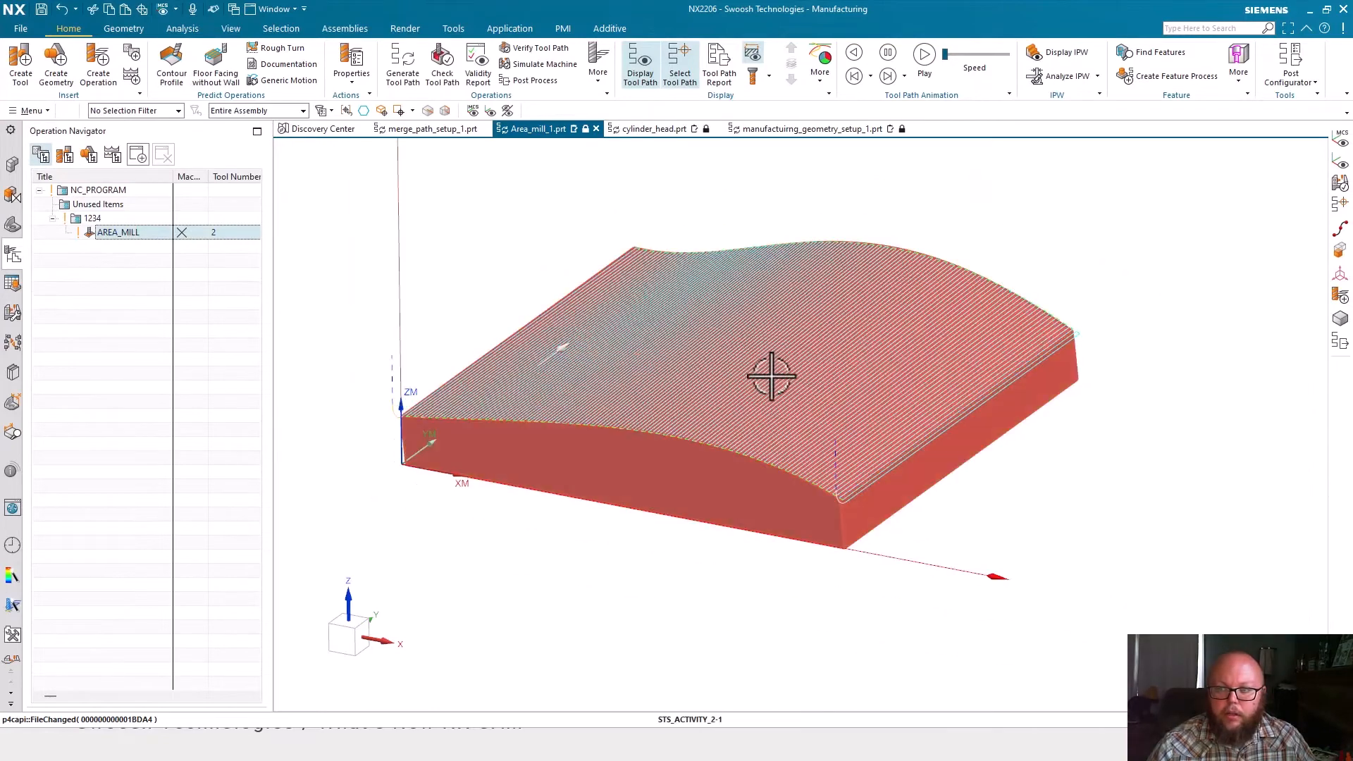
{"action": "scroll", "coordinate": [754, 376], "scroll_direction": "up", "scroll_amount": 2}
{"action": "scroll", "coordinate": [459, 484], "scroll_direction": "down", "scroll_amount": 1}
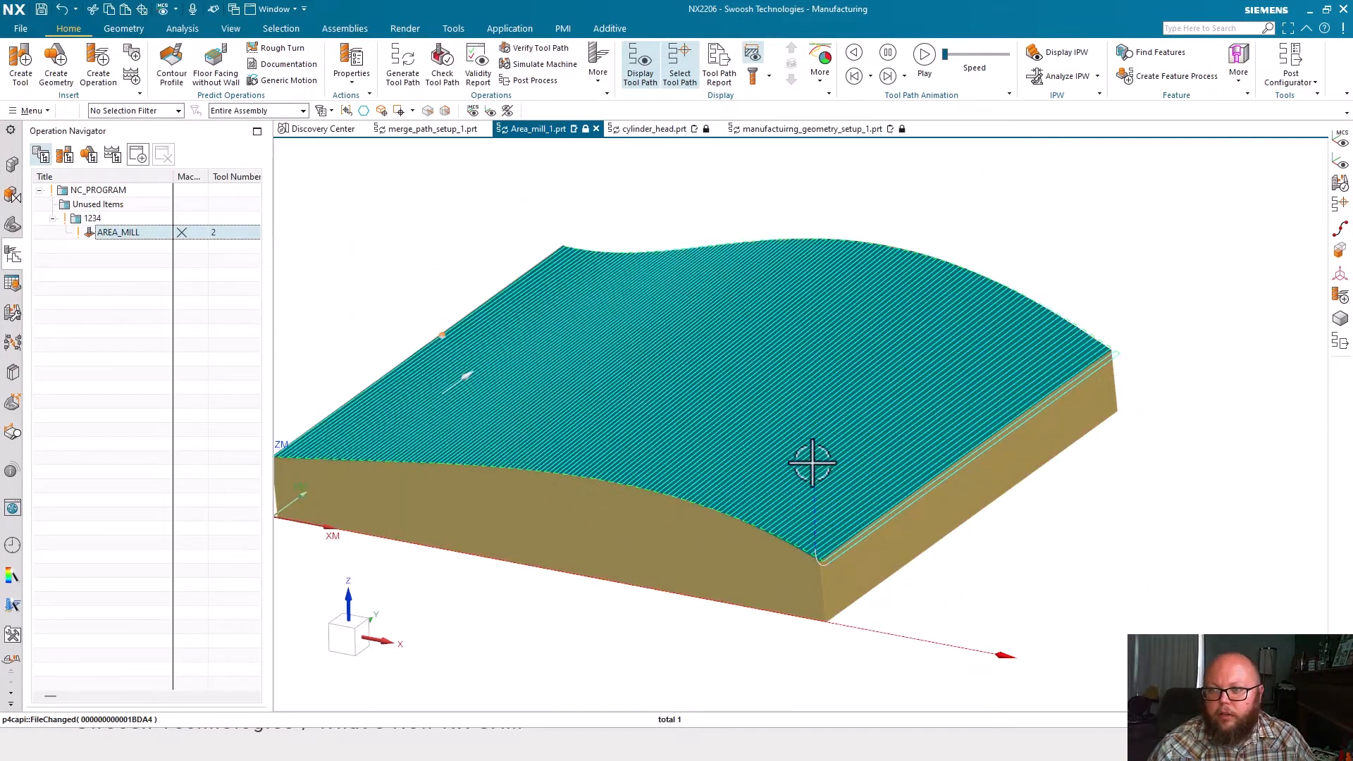
{"action": "left_click", "coordinate": [821, 63]}
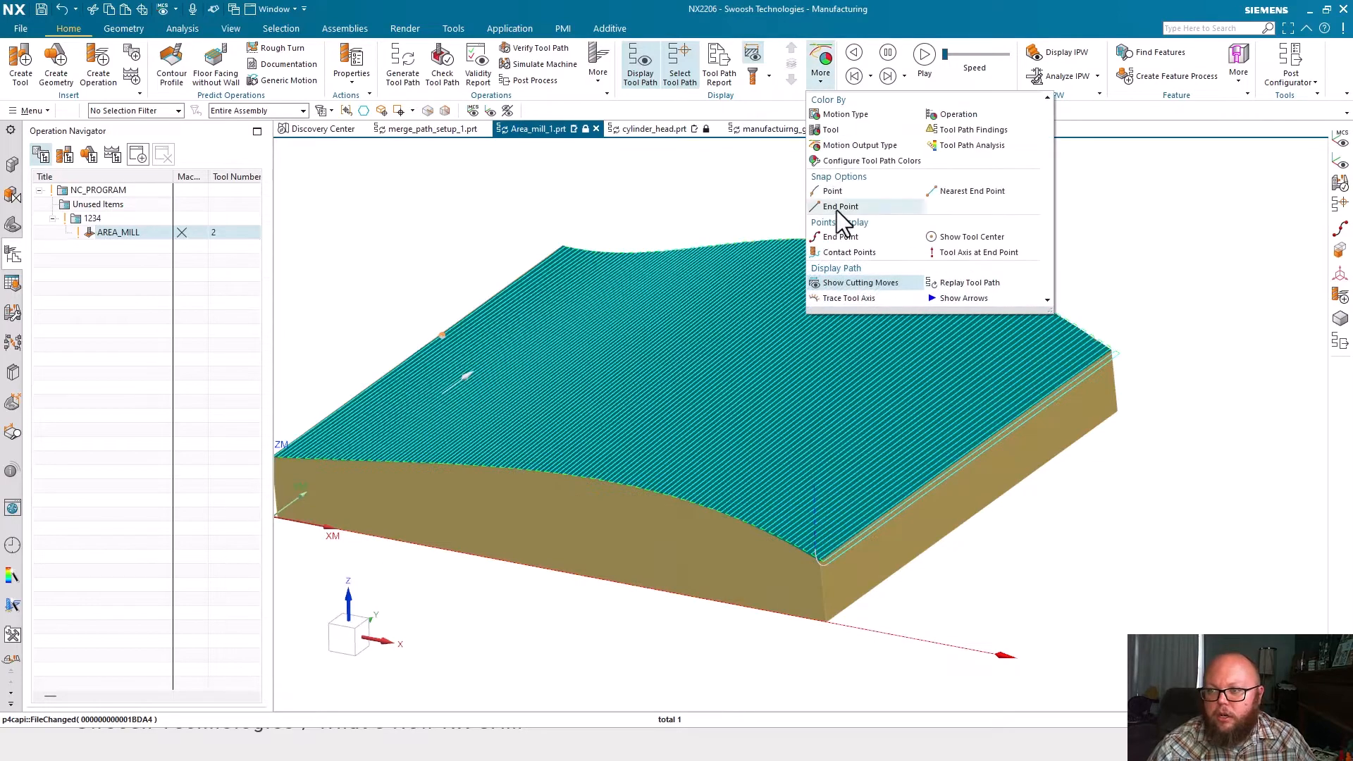
{"action": "left_click", "coordinate": [847, 235]}
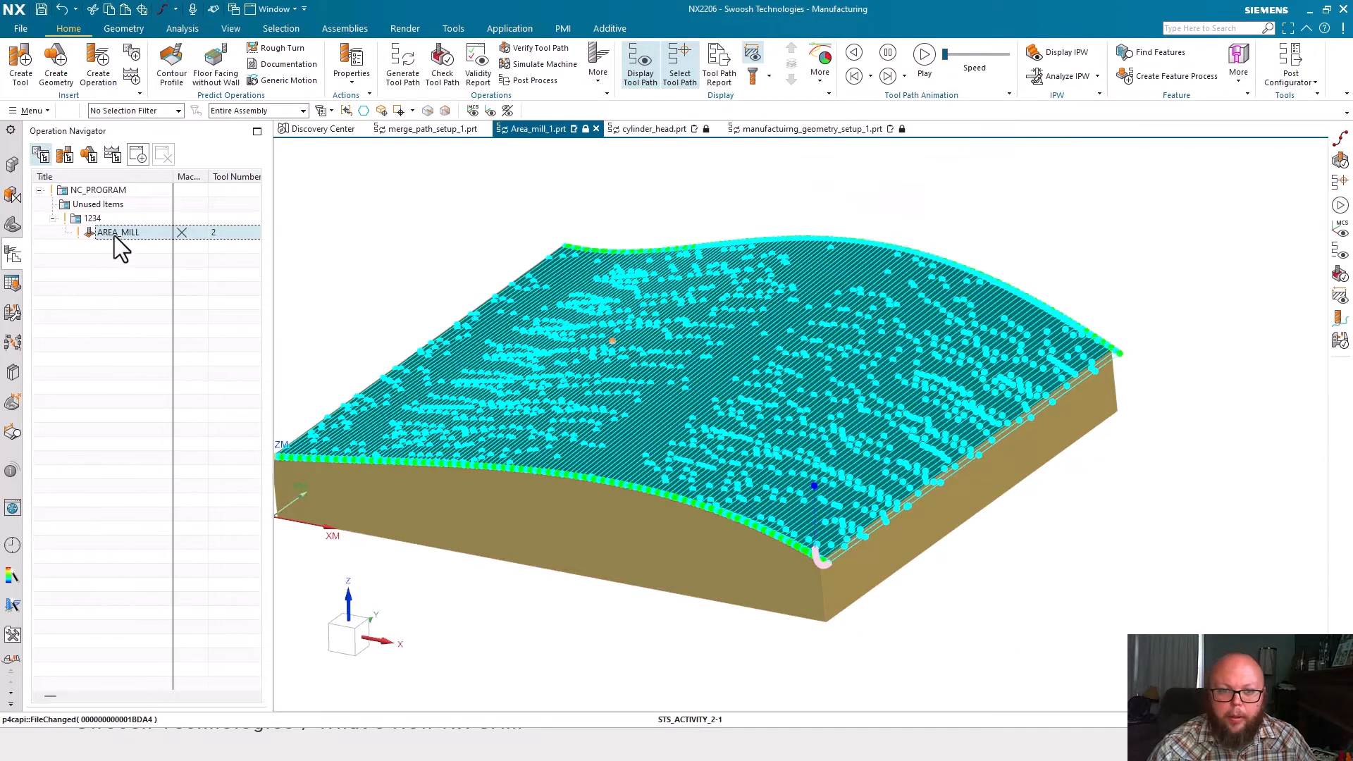
Try specifying a maximum cut step of 0.5 in in the AREA_MILL strategy settings and regenerate the tool path
{"action": "double_click", "coordinate": [117, 233]}
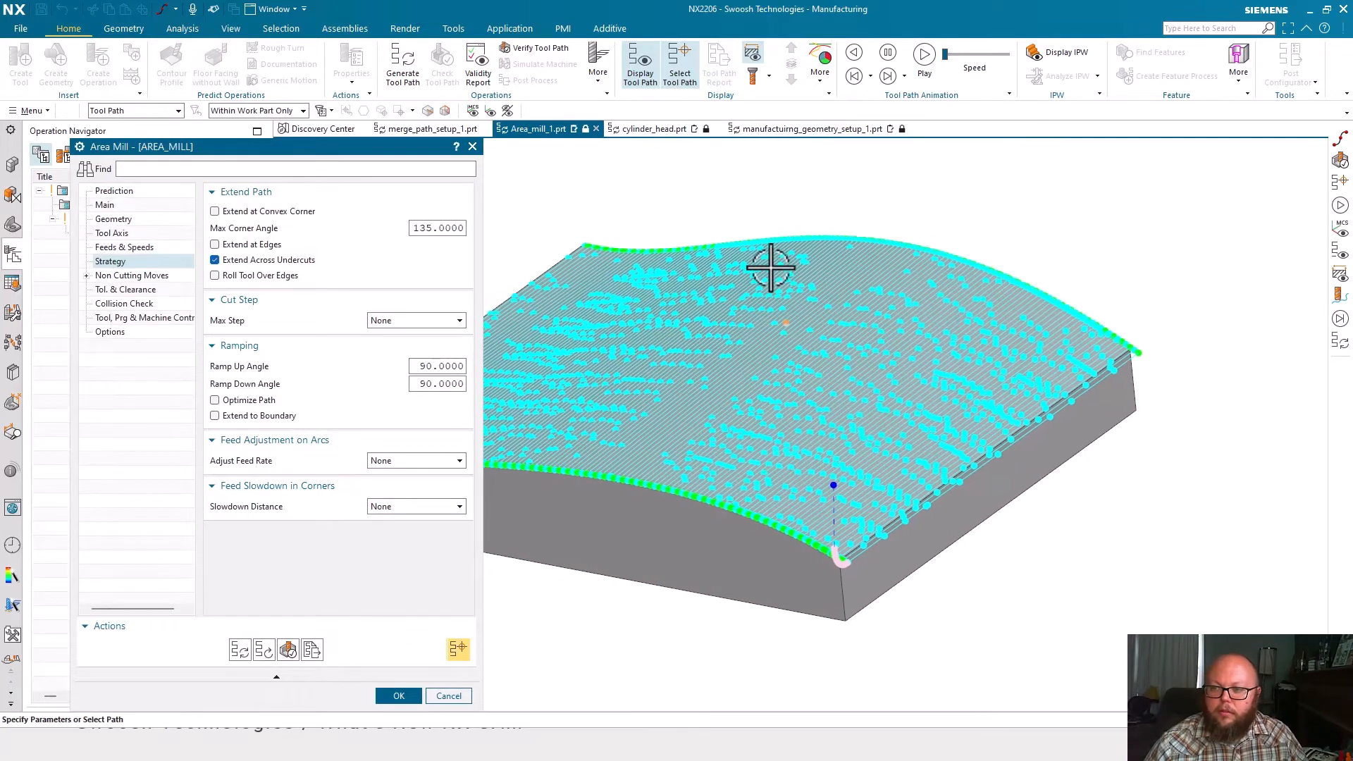
{"action": "middle_click_drag", "start_coordinate": [771, 268], "coordinate": [761, 377]}
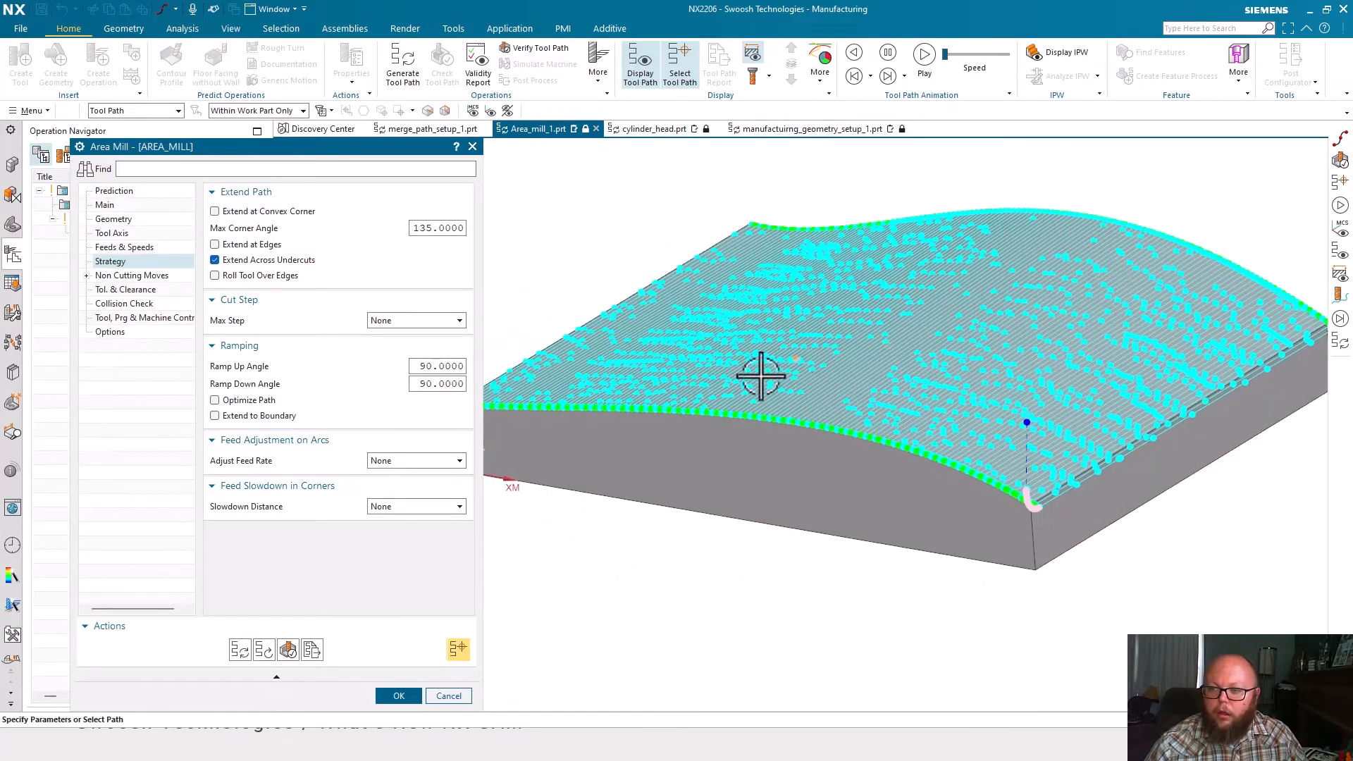
{"action": "middle_click_drag", "start_coordinate": [870, 314], "coordinate": [778, 553]}
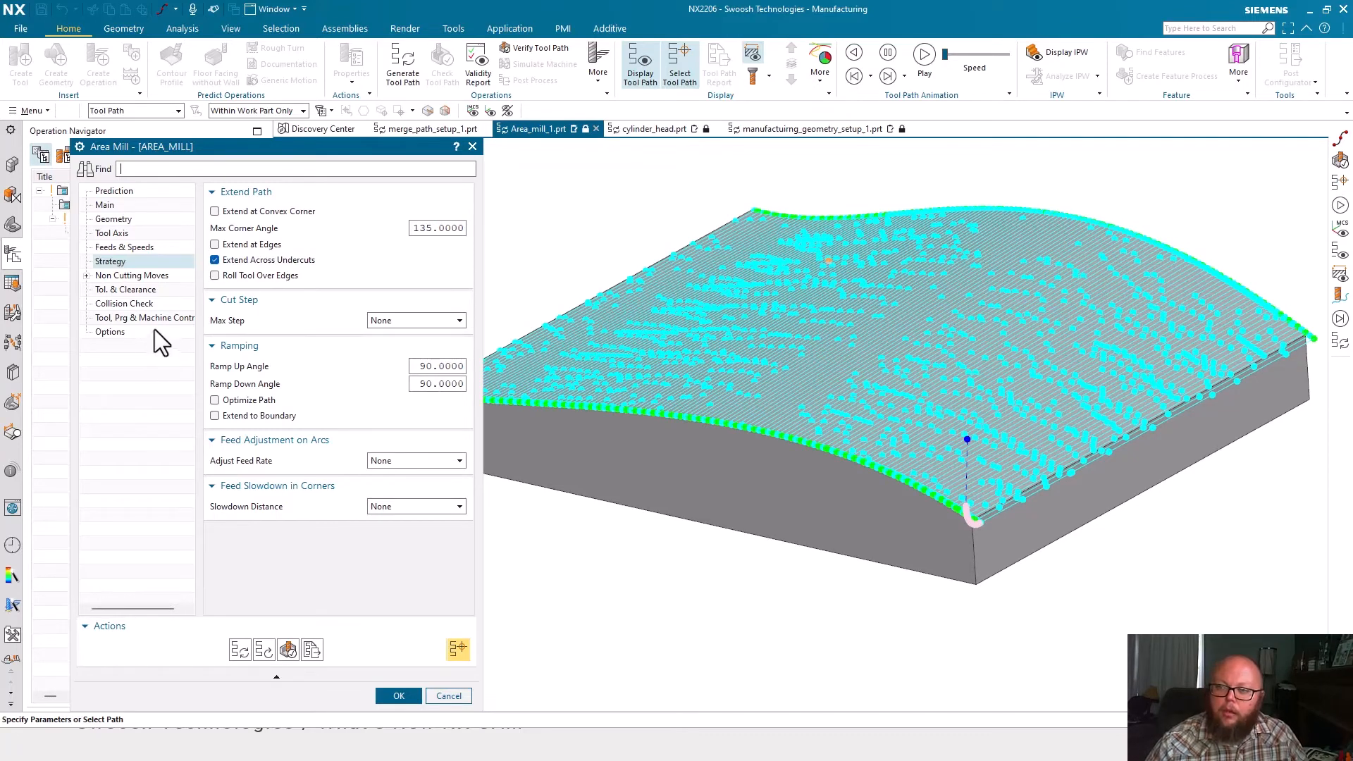
{"action": "left_click", "coordinate": [378, 325]}
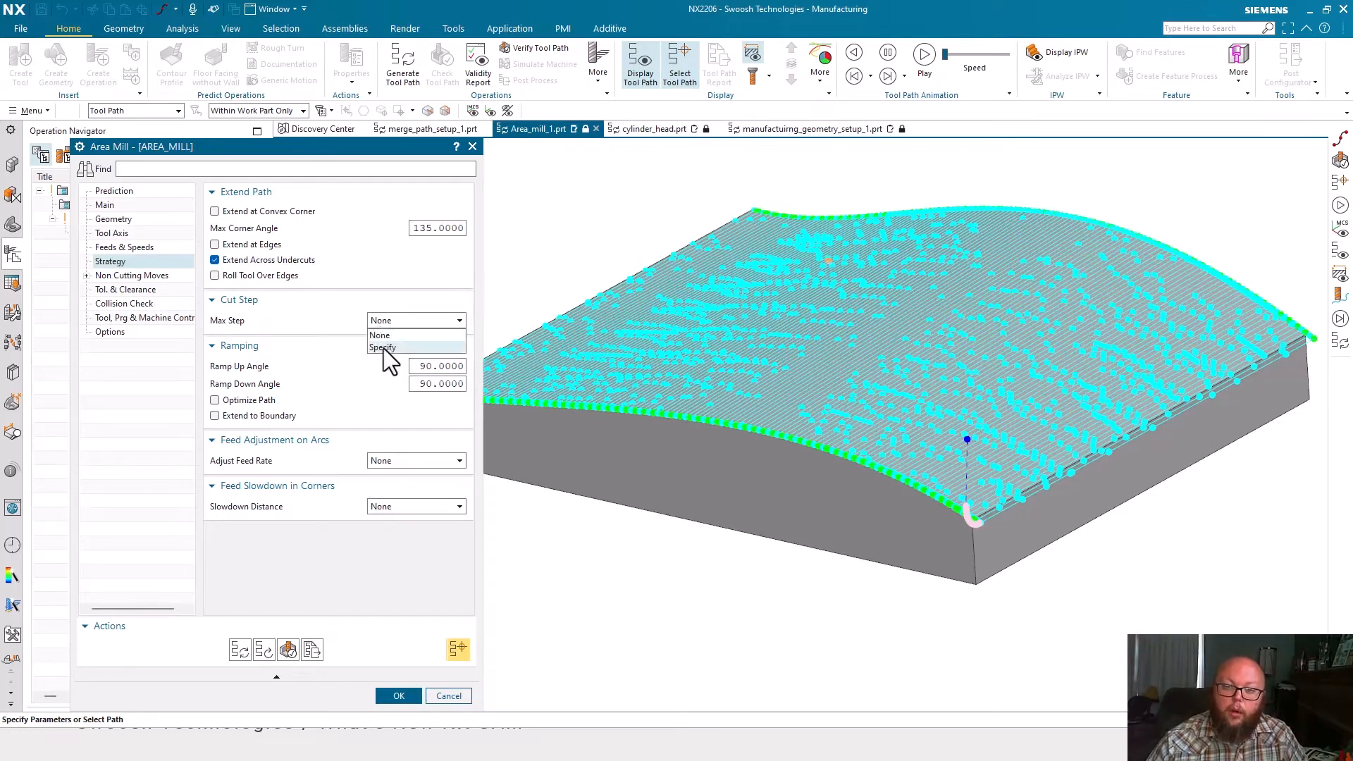
{"action": "left_click", "coordinate": [443, 348]}
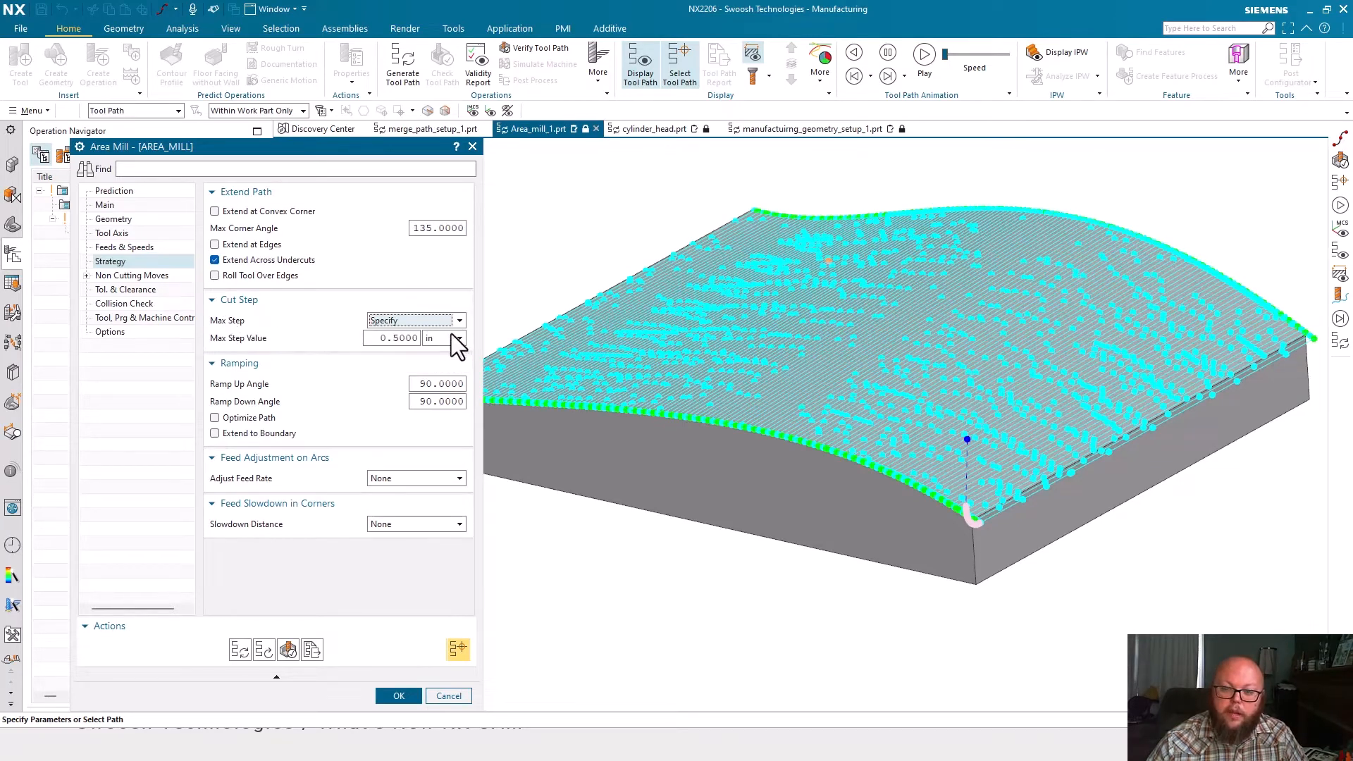
{"action": "left_click", "coordinate": [240, 649]}
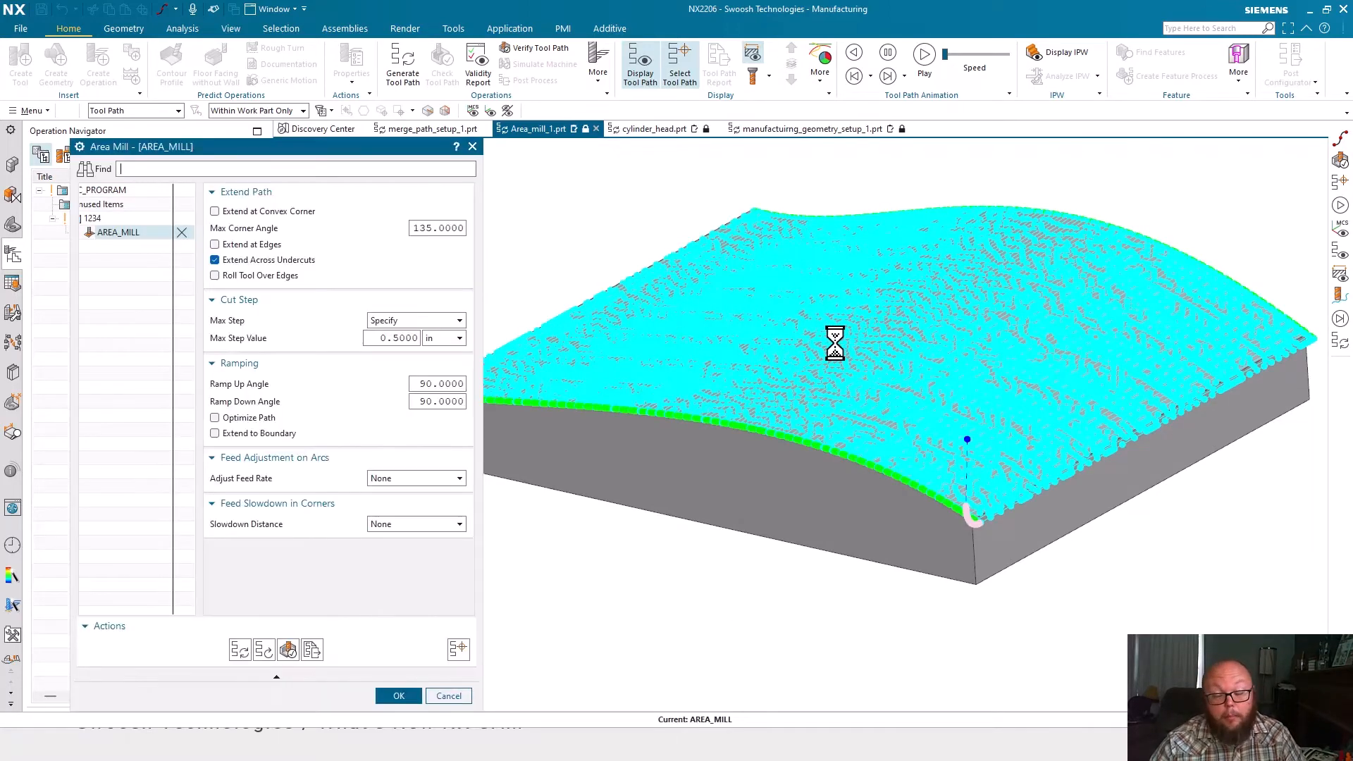
Inspect the point distribution of the regenerated area mill path up close and cancel the operation edit
{"action": "scroll", "coordinate": [837, 331], "scroll_direction": "up", "scroll_amount": 2}
{"action": "scroll", "coordinate": [838, 326], "scroll_direction": "up", "scroll_amount": 3}
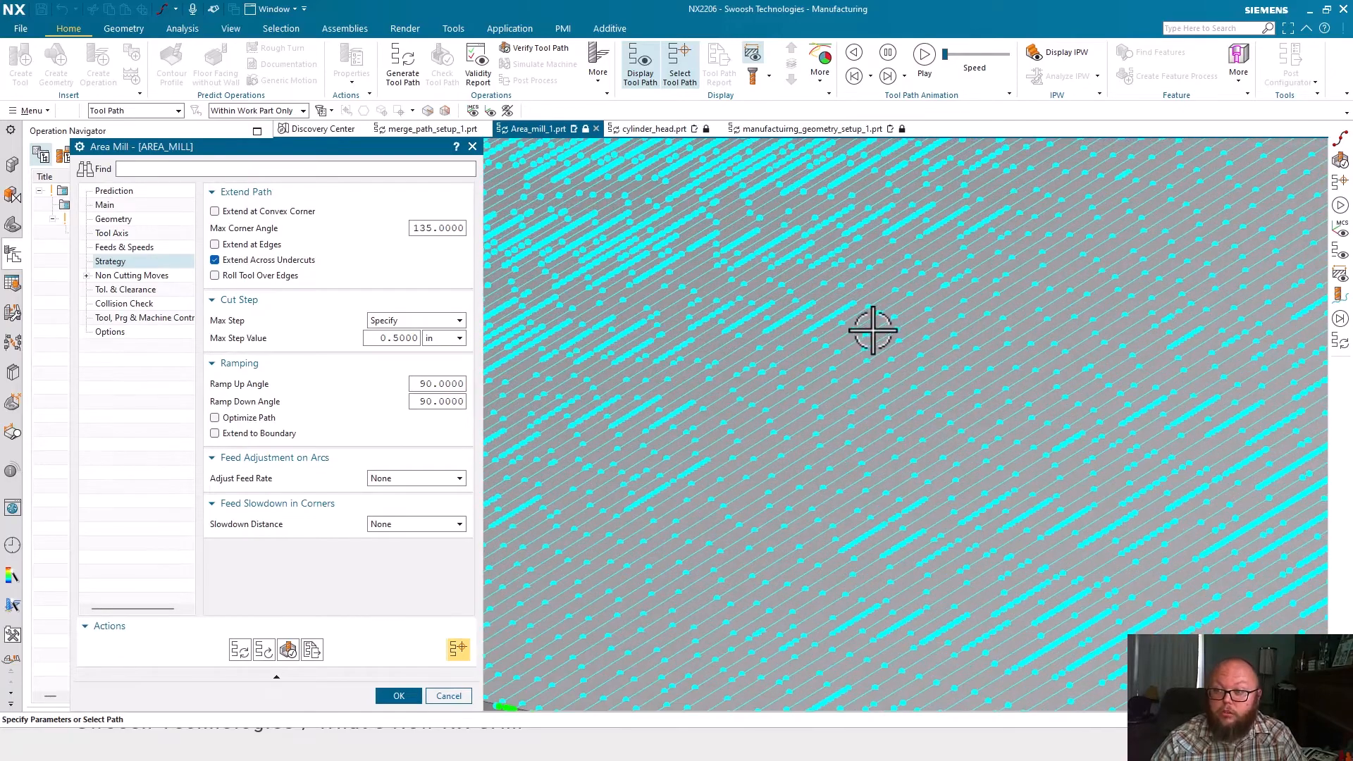
{"action": "scroll", "coordinate": [872, 330], "scroll_direction": "down", "scroll_amount": 2}
{"action": "scroll", "coordinate": [873, 330], "scroll_direction": "down", "scroll_amount": 1}
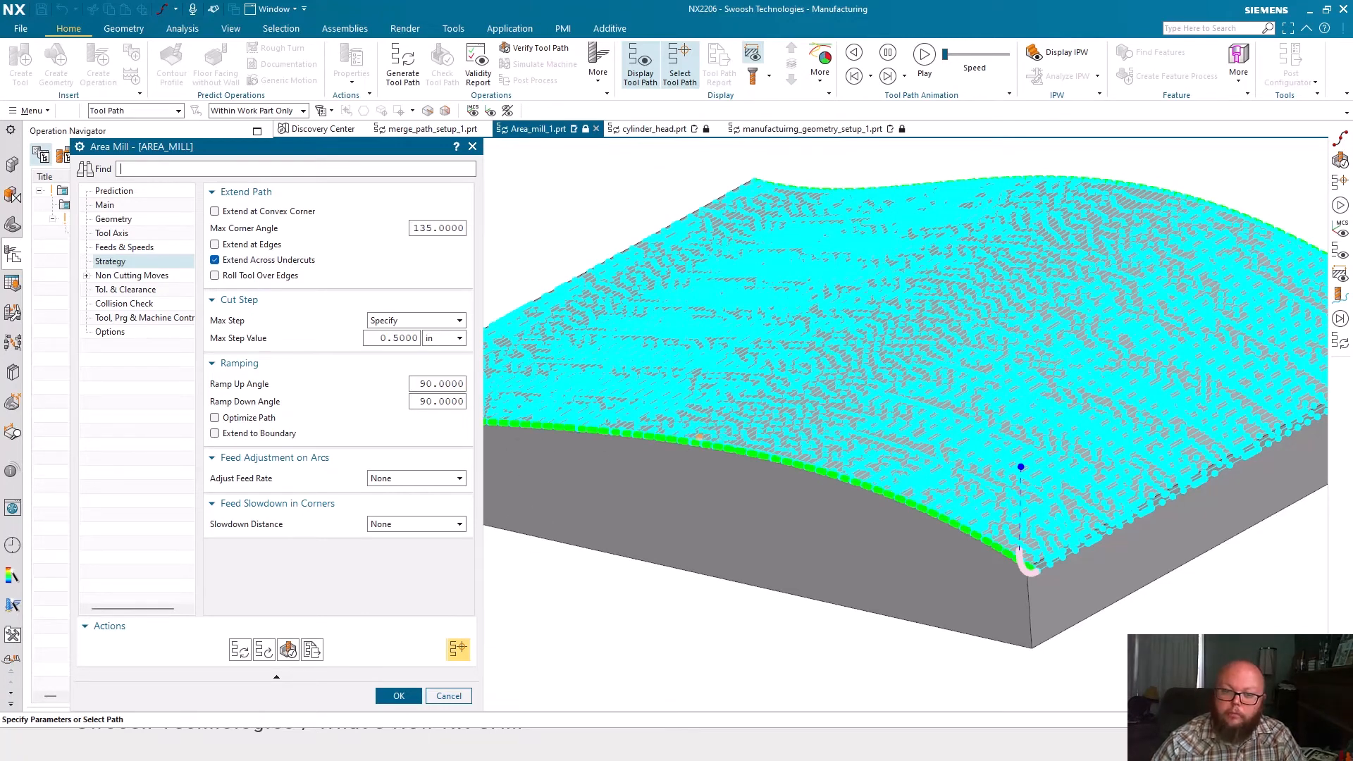
{"action": "left_click", "coordinate": [447, 694]}
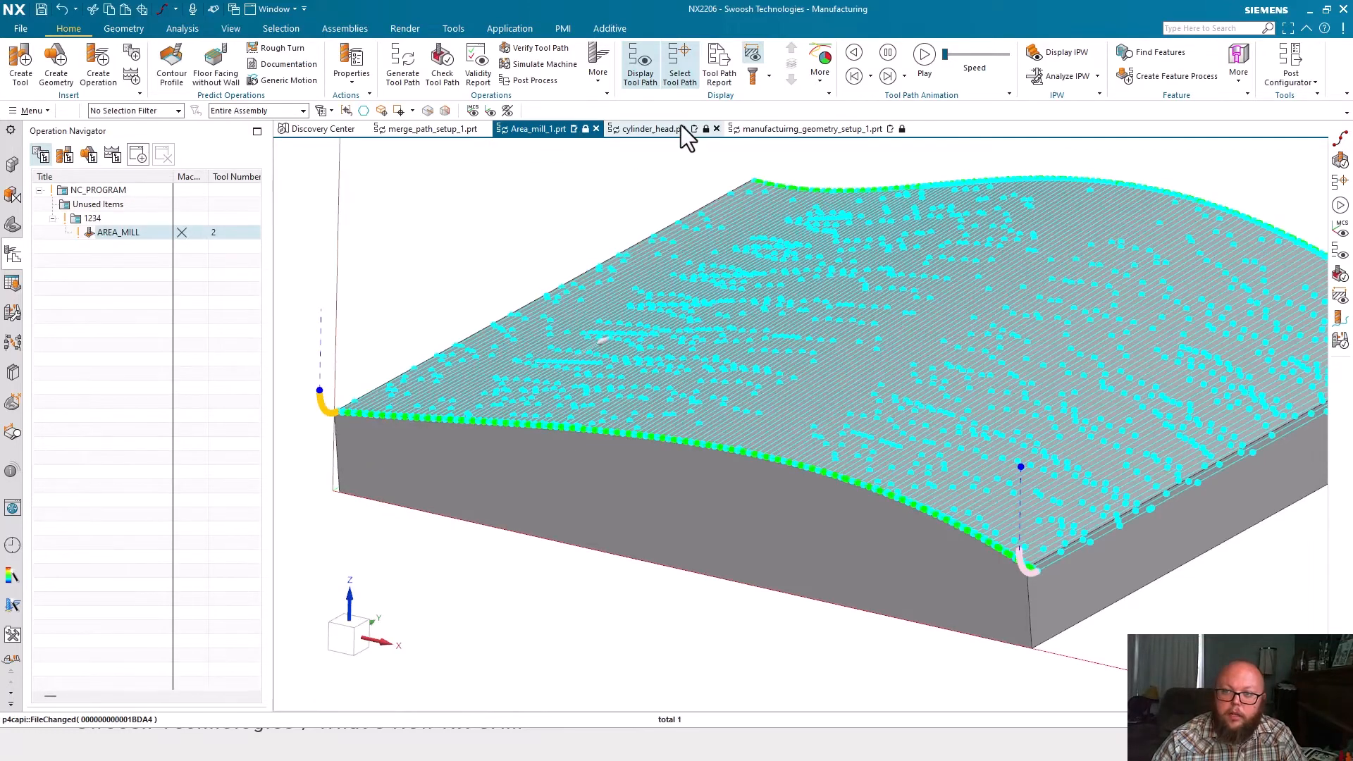
Bring up cylinder_head.prt, display the AREA_MILL_1 tool path in the combustion chamber, and turn off its end point display
{"action": "left_click", "coordinate": [654, 128]}
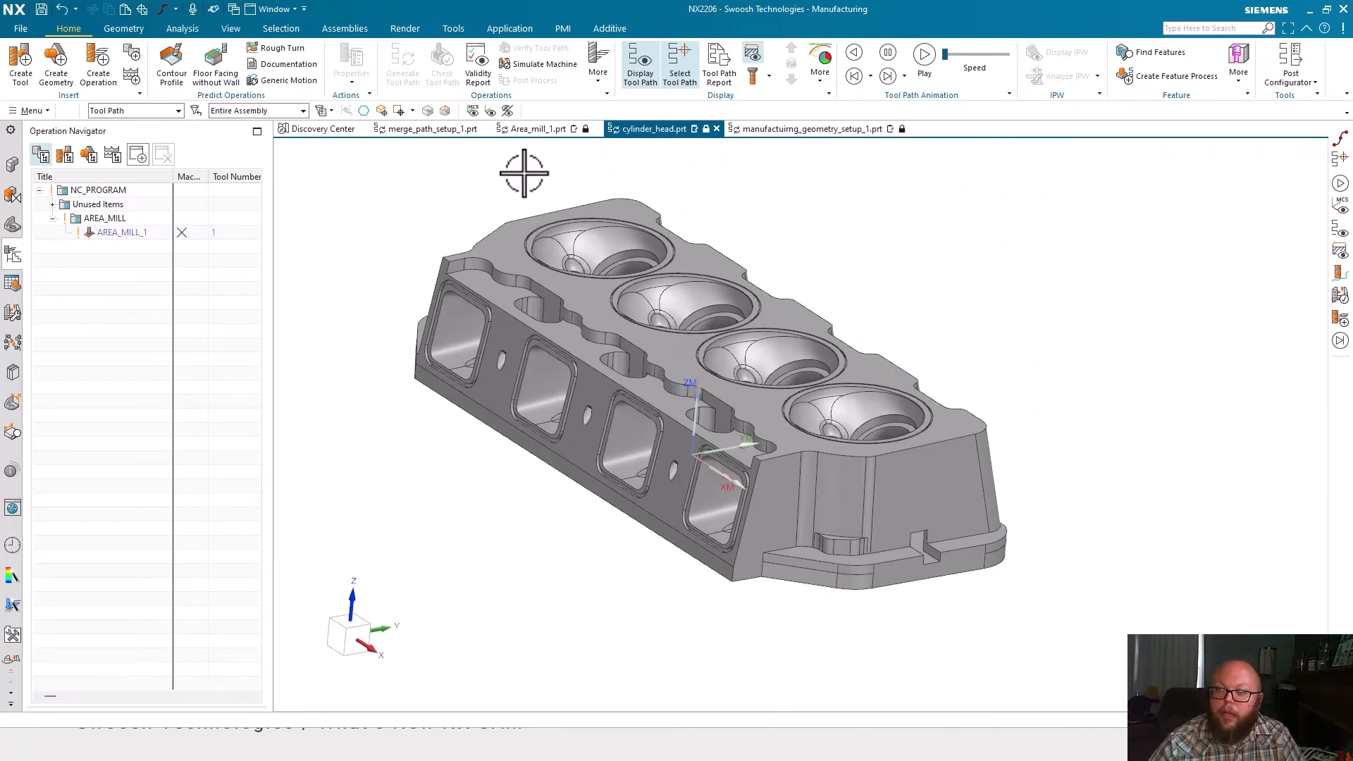
{"action": "left_click", "coordinate": [112, 233]}
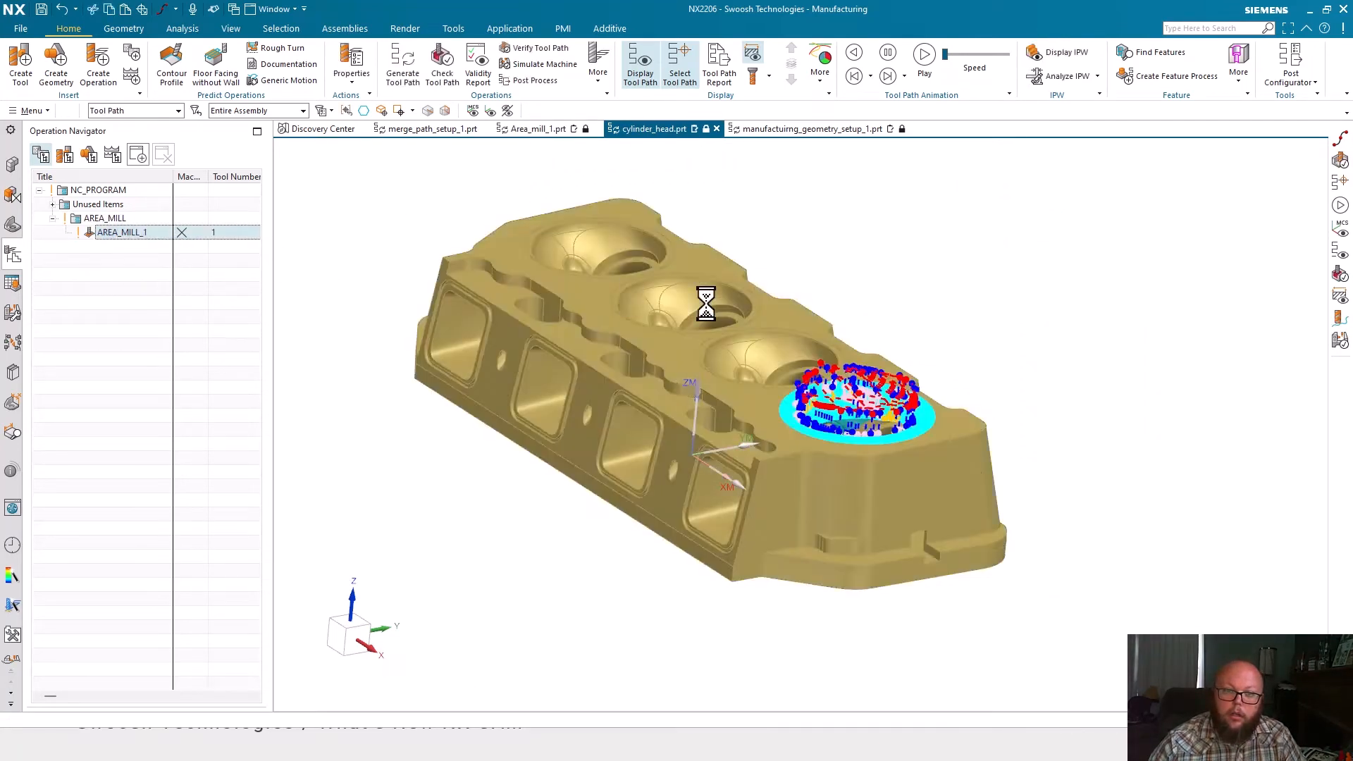
{"action": "scroll", "coordinate": [849, 455], "scroll_direction": "up", "scroll_amount": 6}
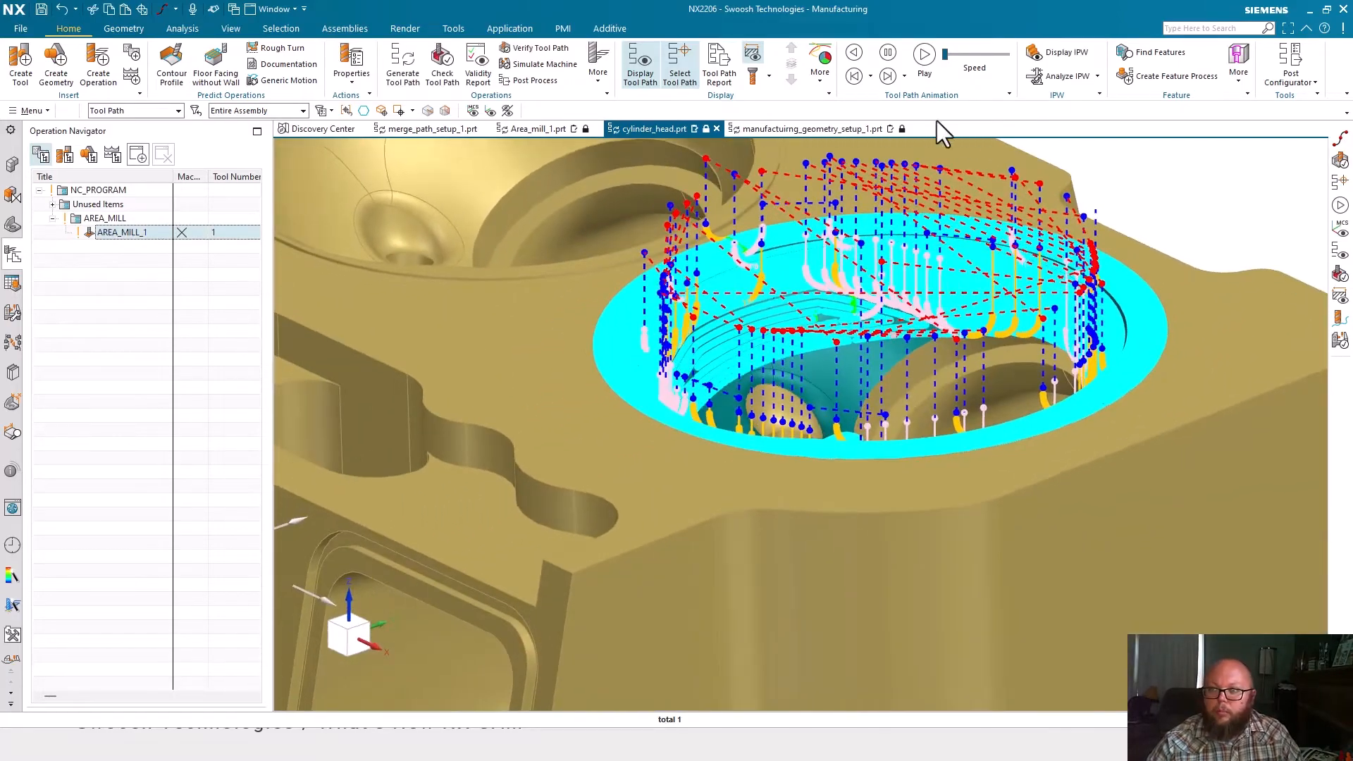
{"action": "left_click", "coordinate": [829, 93]}
{"action": "left_click", "coordinate": [831, 259]}
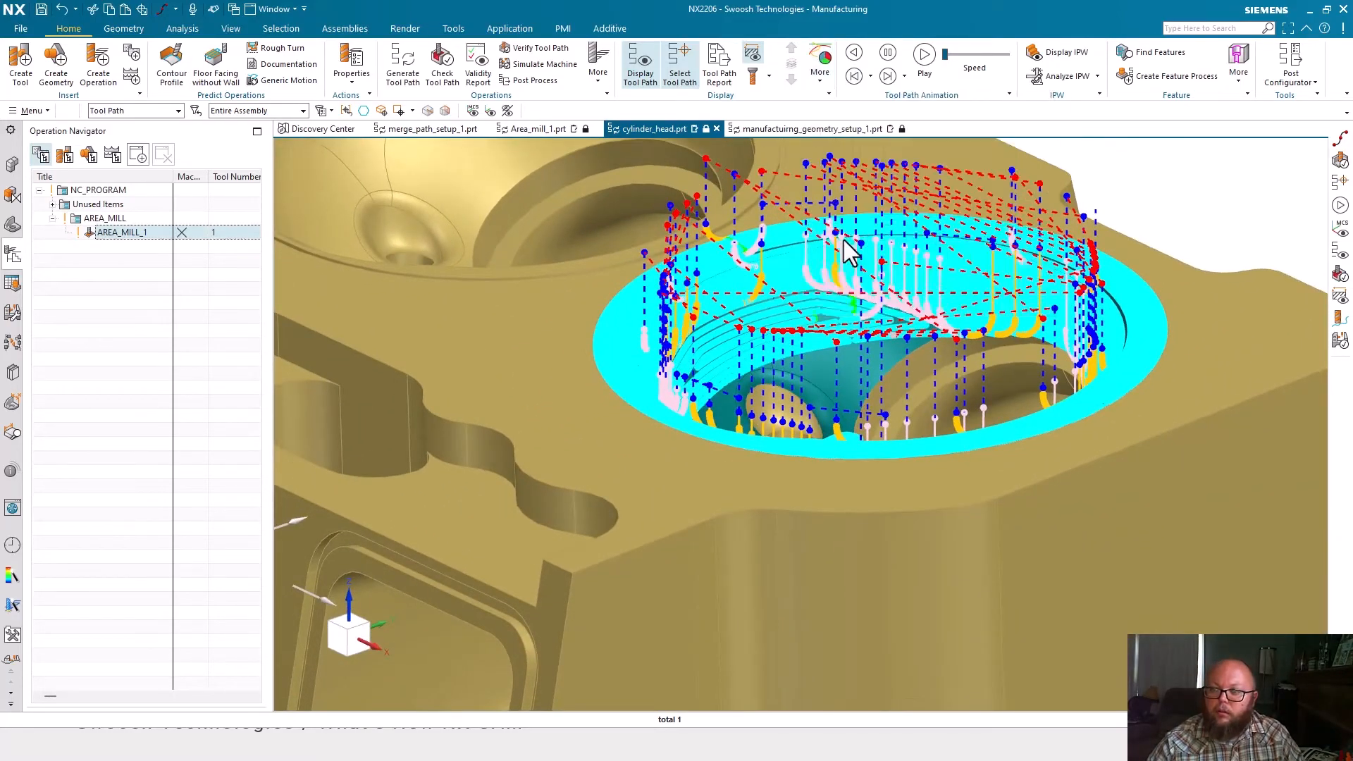
{"action": "middle_click_drag", "start_coordinate": [771, 373], "coordinate": [771, 410]}
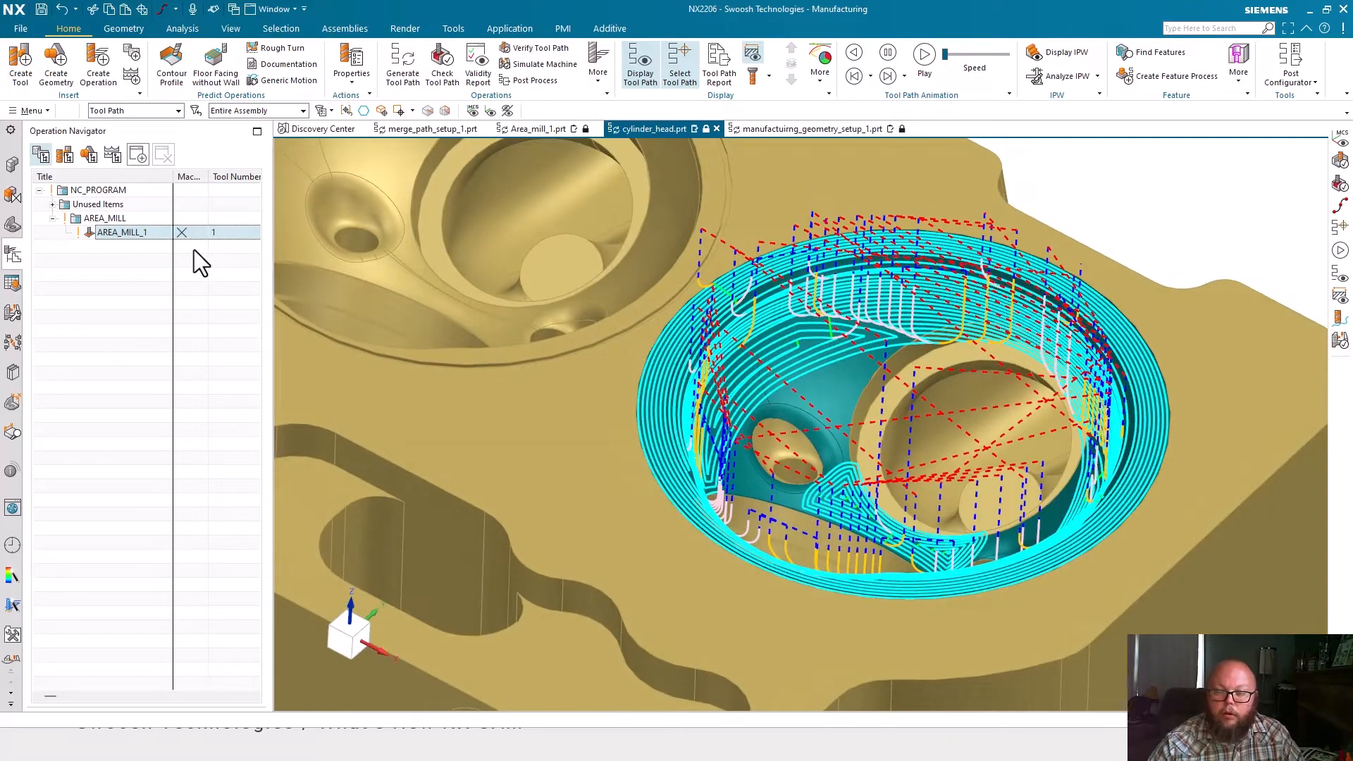
{"action": "middle_click_drag", "start_coordinate": [518, 338], "coordinate": [591, 472]}
{"action": "middle_click_drag", "start_coordinate": [1101, 598], "coordinate": [768, 405]}
Disable Check Tool and Holder in AREA_MILL_1's collision check settings, regenerate the tool path and accept the operation
{"action": "double_click", "coordinate": [117, 235]}
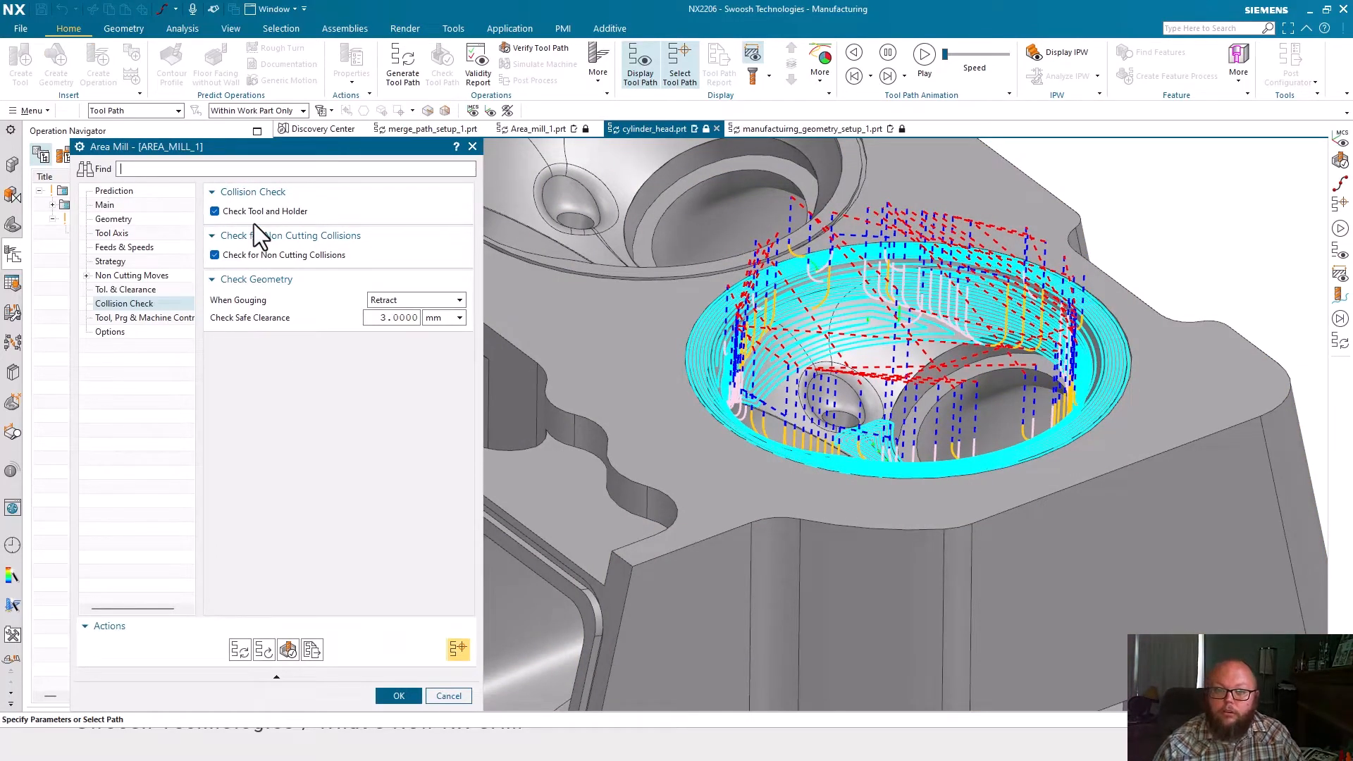
{"action": "scroll", "coordinate": [254, 223], "scroll_direction": "down", "scroll_amount": 4}
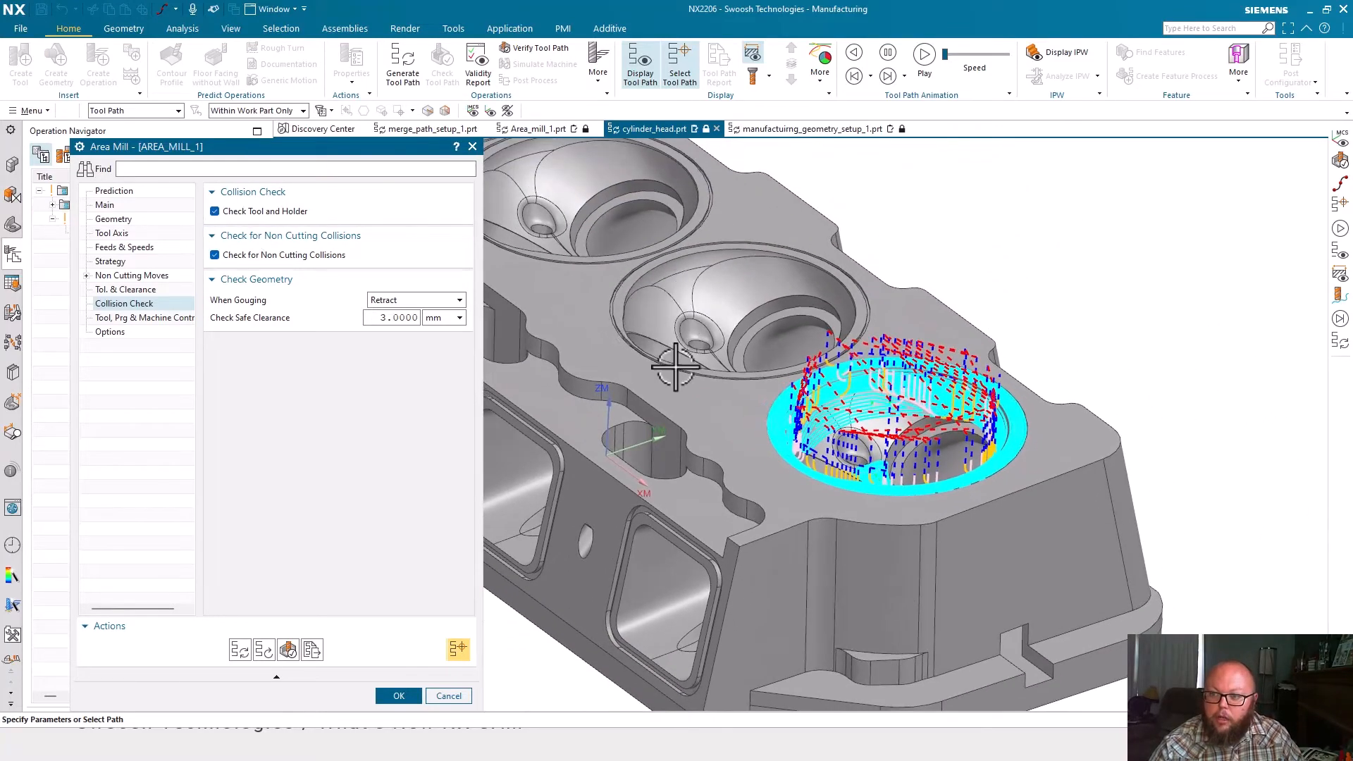
{"action": "mouse_move", "coordinate": [218, 223]}
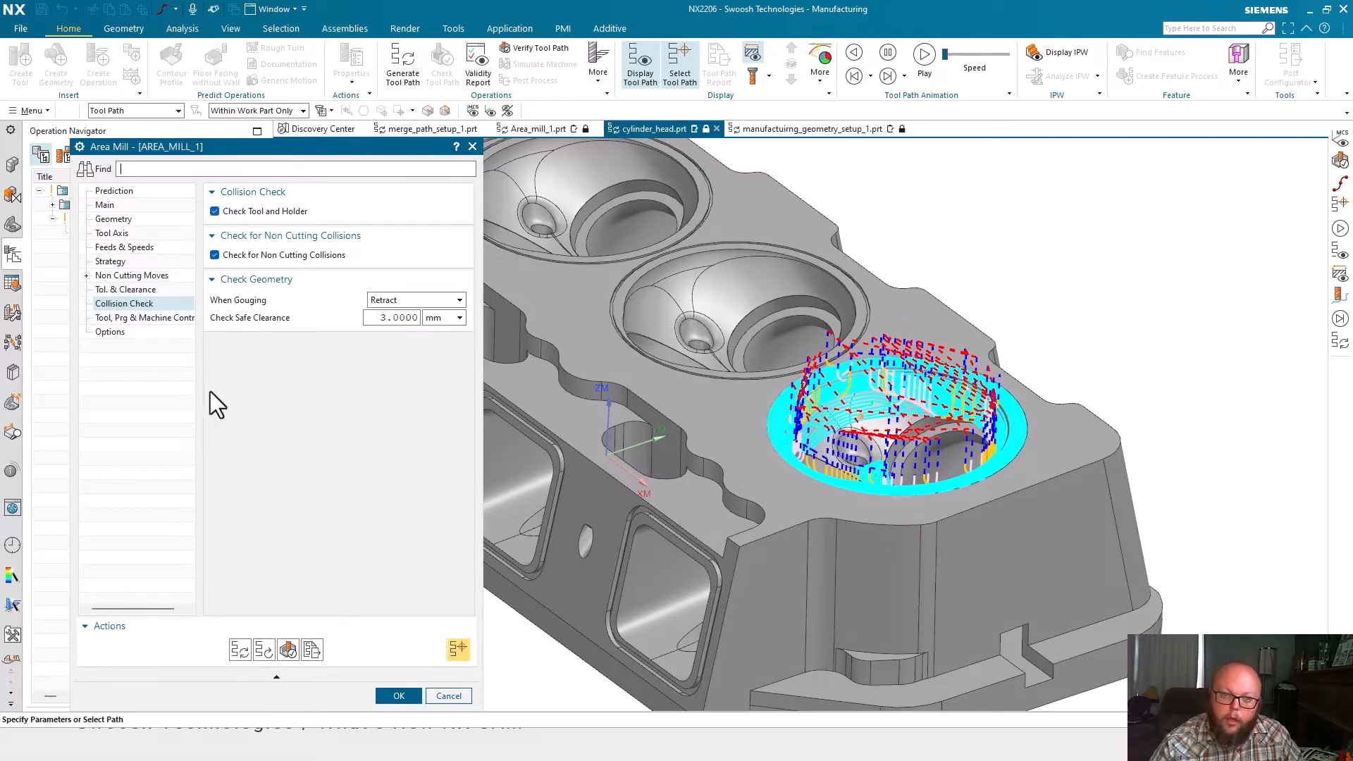
{"action": "left_click", "coordinate": [224, 211]}
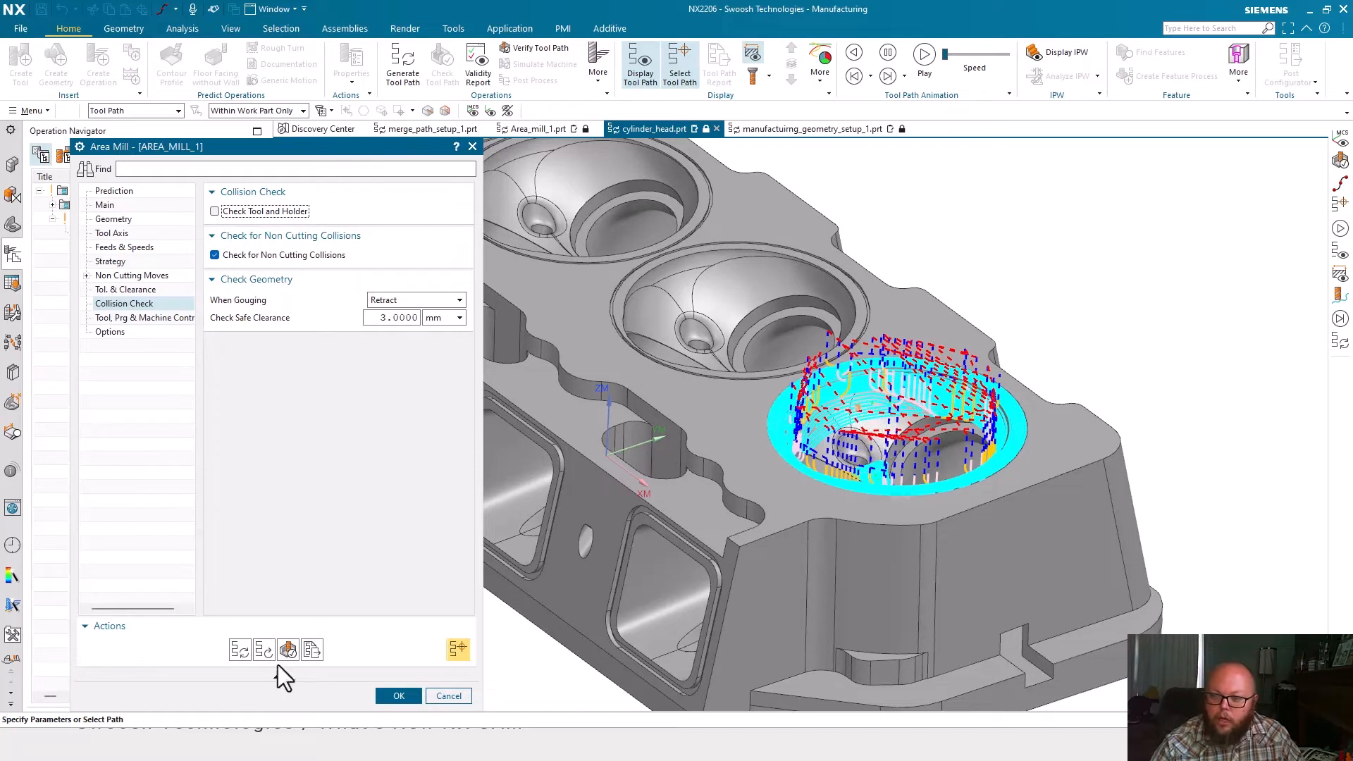
{"action": "left_click", "coordinate": [243, 642]}
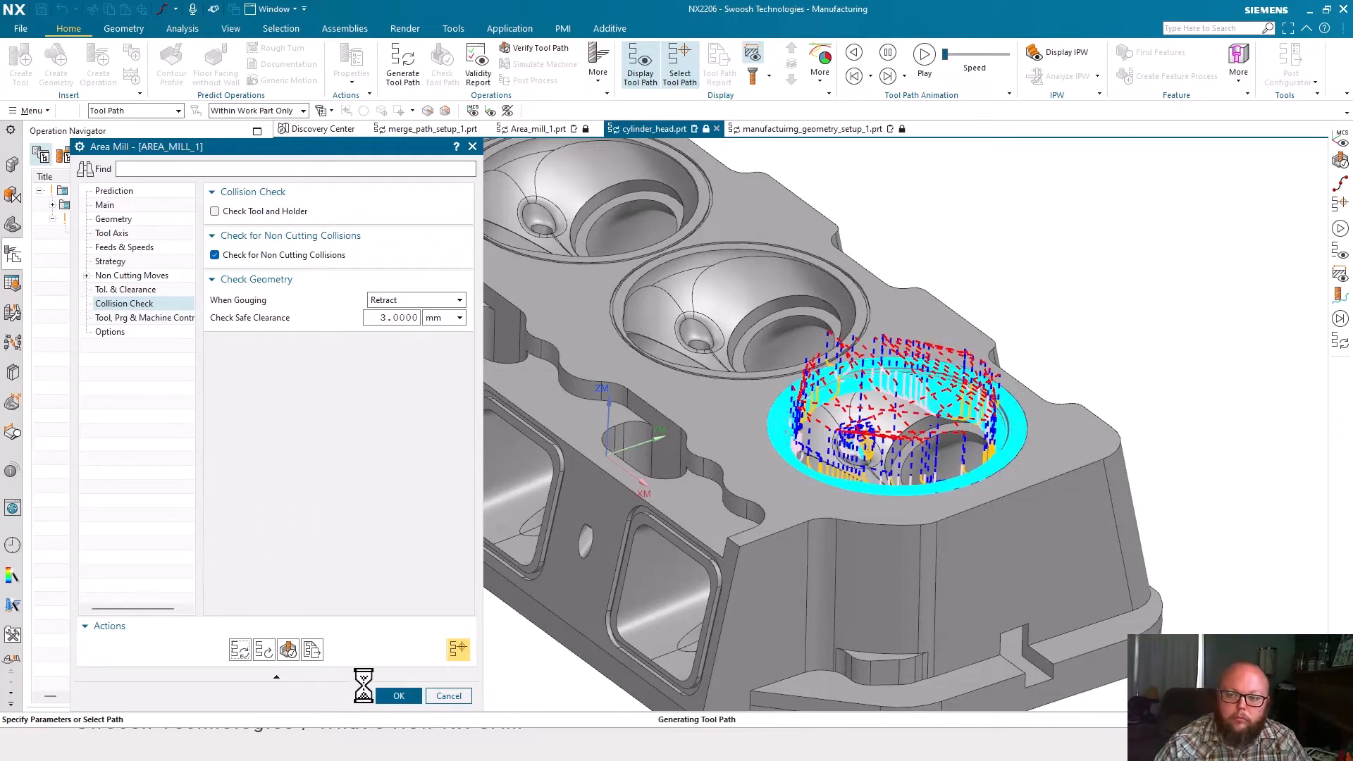
{"action": "left_click", "coordinate": [395, 696]}
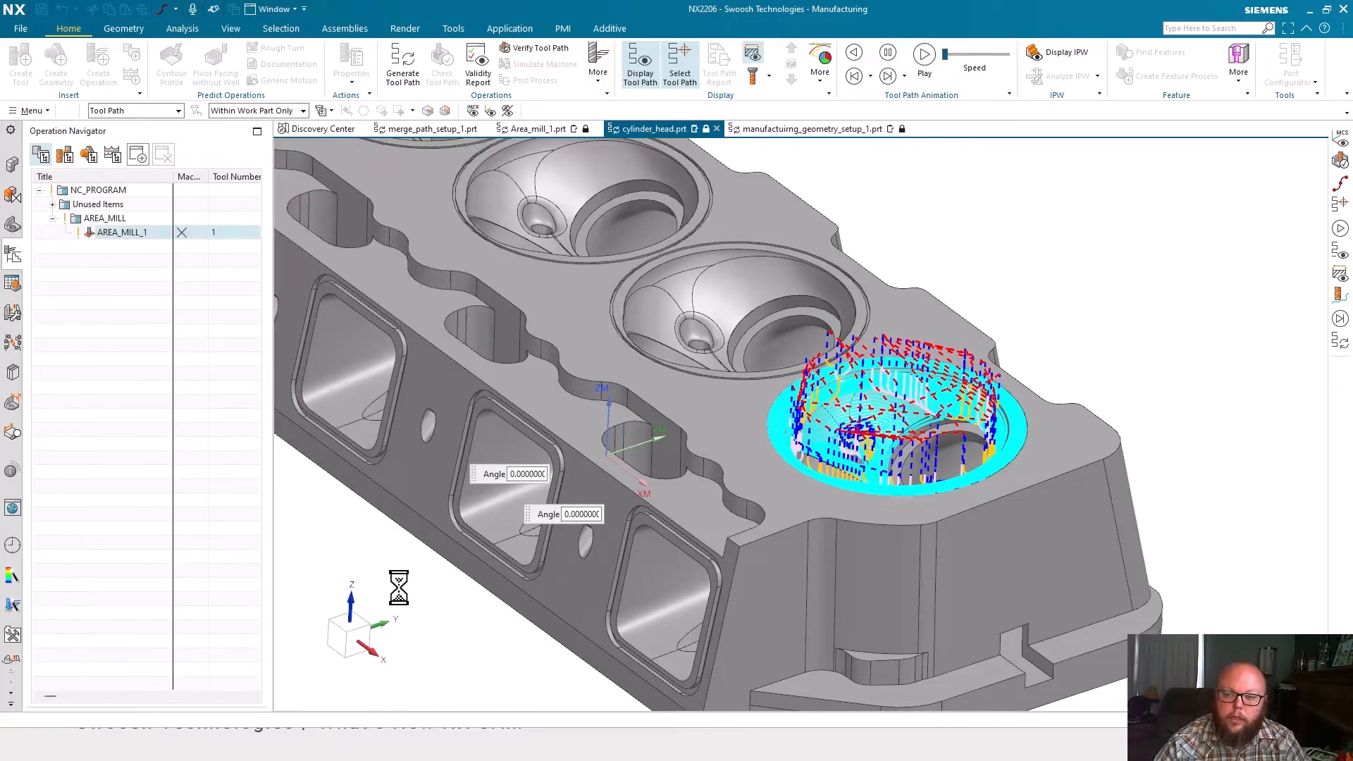
Place the tool at points along AREA_MILL_1's path, examine the holder against the combustion chamber wall, and accept the operation
{"action": "middle_click_drag", "start_coordinate": [811, 359], "coordinate": [908, 308]}
{"action": "scroll", "coordinate": [908, 307], "scroll_direction": "up", "scroll_amount": 5}
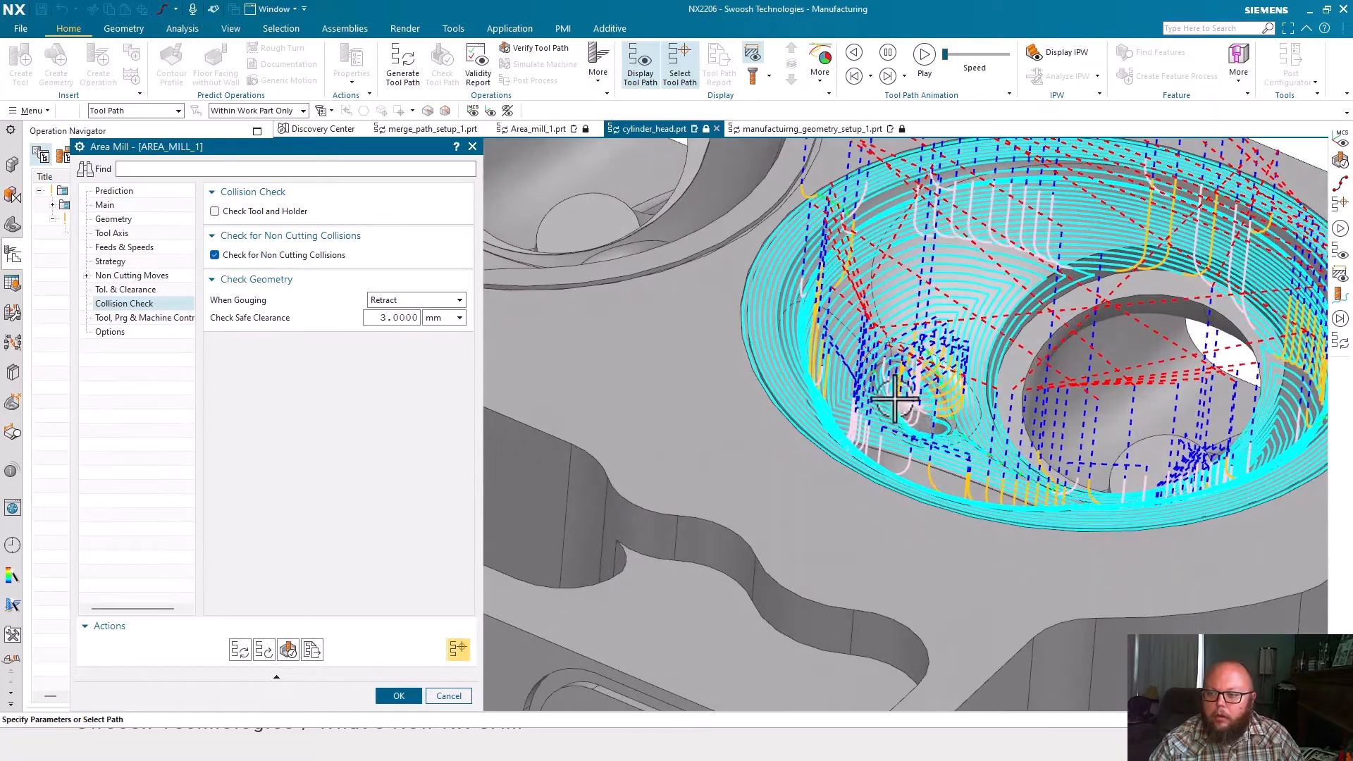
{"action": "left_click", "coordinate": [880, 382]}
{"action": "scroll", "coordinate": [909, 402], "scroll_direction": "down", "scroll_amount": 4}
{"action": "middle_click_drag", "start_coordinate": [912, 404], "coordinate": [800, 389]}
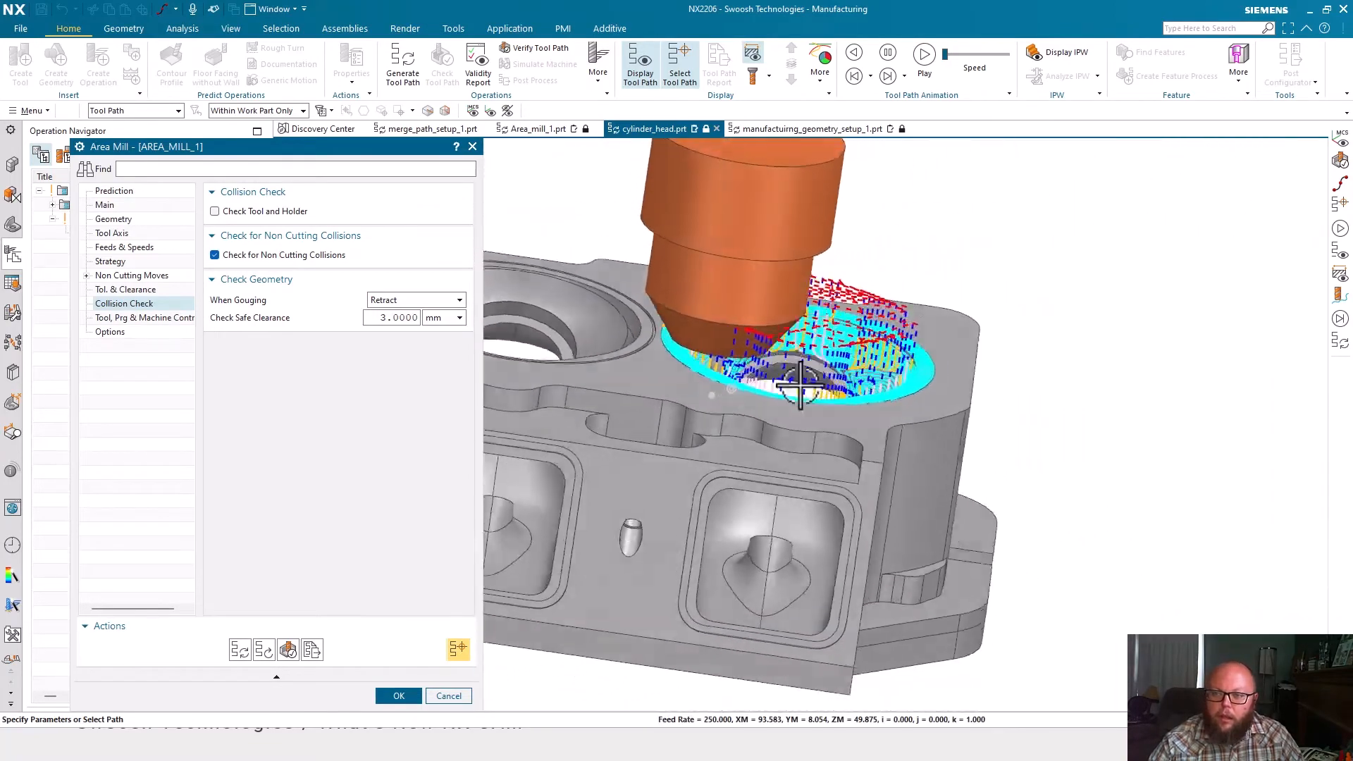
{"action": "scroll", "coordinate": [800, 390], "scroll_direction": "up", "scroll_amount": 4}
{"action": "scroll", "coordinate": [591, 369], "scroll_direction": "up", "scroll_amount": 3}
{"action": "middle_click_drag", "start_coordinate": [606, 371], "coordinate": [1075, 287]}
{"action": "scroll", "coordinate": [1042, 374], "scroll_direction": "down", "scroll_amount": 4}
{"action": "middle_click_drag", "start_coordinate": [1042, 375], "coordinate": [1043, 488]}
{"action": "scroll", "coordinate": [1043, 488], "scroll_direction": "up", "scroll_amount": 6}
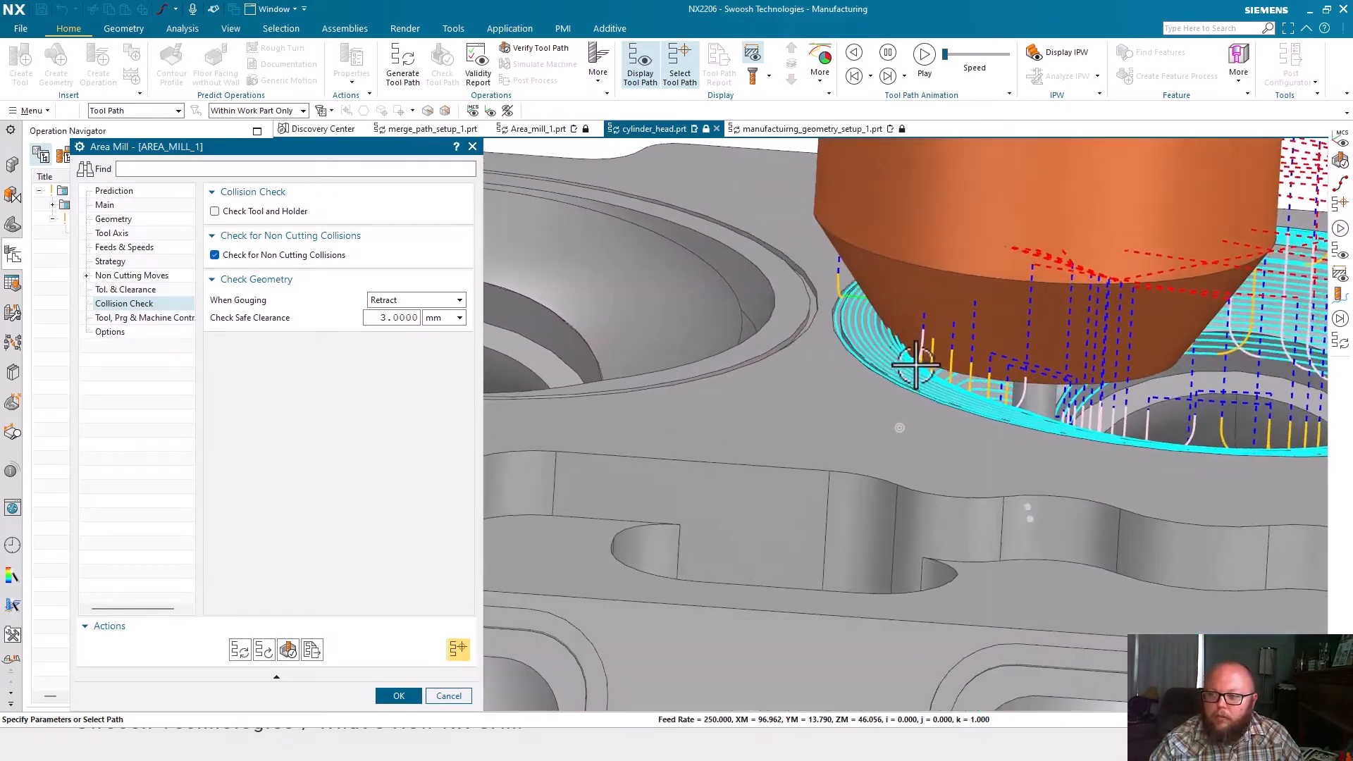
{"action": "middle_click_drag", "start_coordinate": [1003, 378], "coordinate": [1114, 253]}
{"action": "scroll", "coordinate": [1151, 282], "scroll_direction": "down", "scroll_amount": 6}
{"action": "middle_click_drag", "start_coordinate": [1127, 332], "coordinate": [825, 500]}
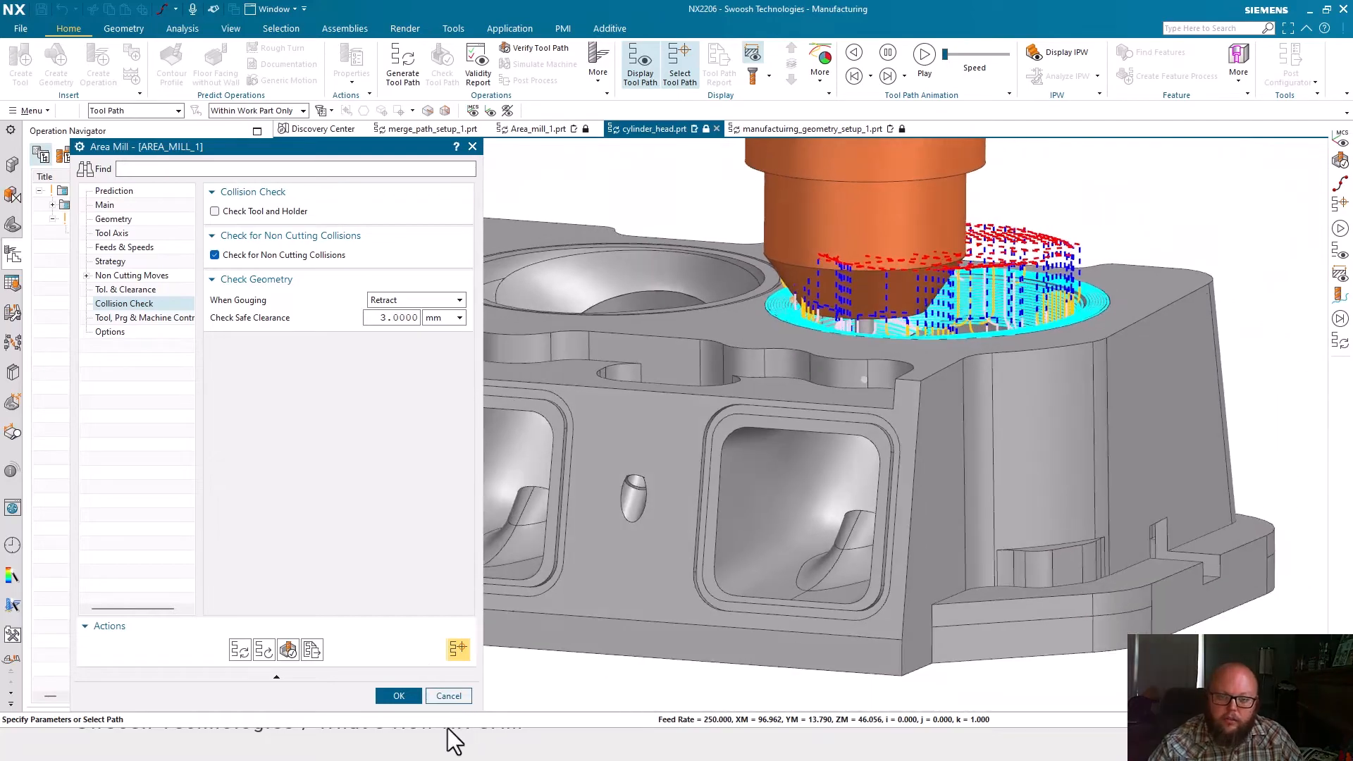
{"action": "left_click", "coordinate": [394, 693]}
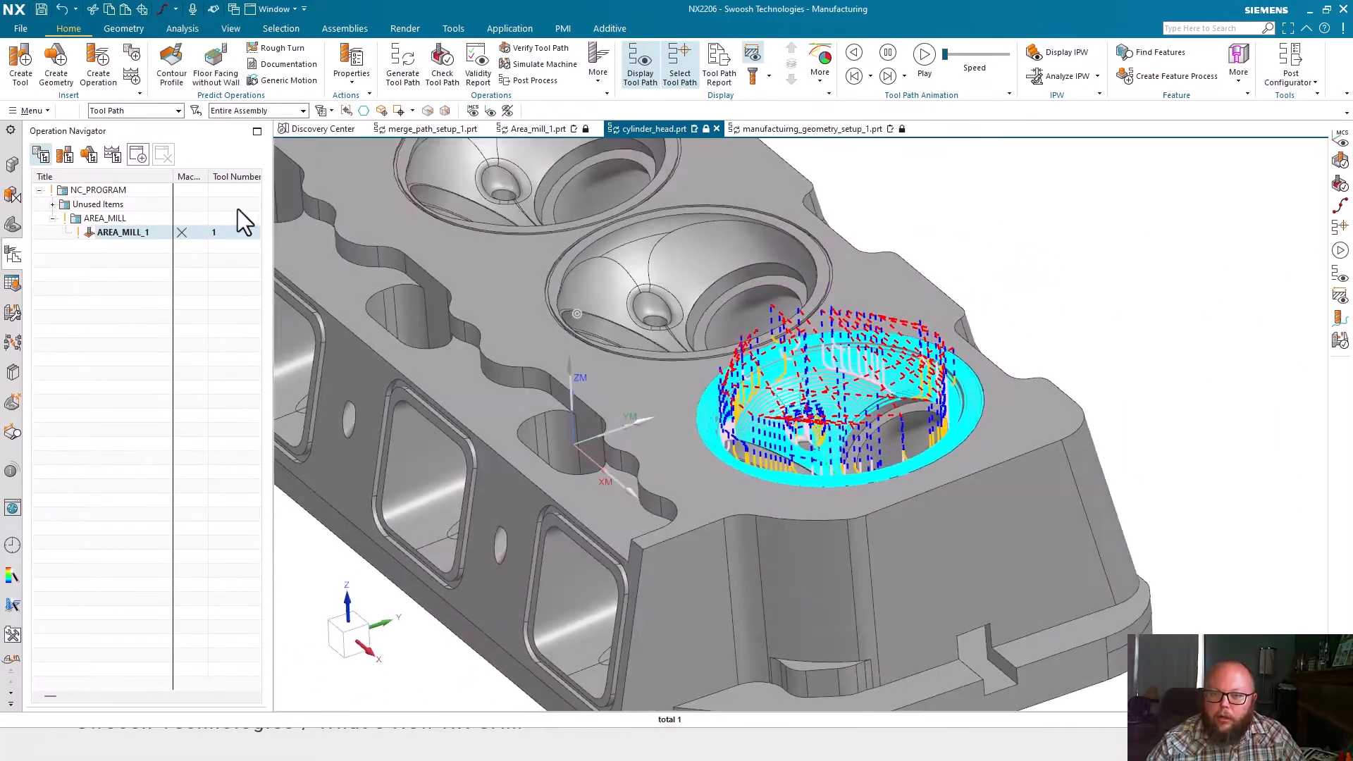
Apply Tilt Tool Axis to AREA_MILL_1 with the +ZM rotary axis and the Tilt/Retract avoidance method, reviewing the machine tool and tilting settings
{"action": "right_click", "coordinate": [132, 233]}
{"action": "mouse_move", "coordinate": [184, 487]}
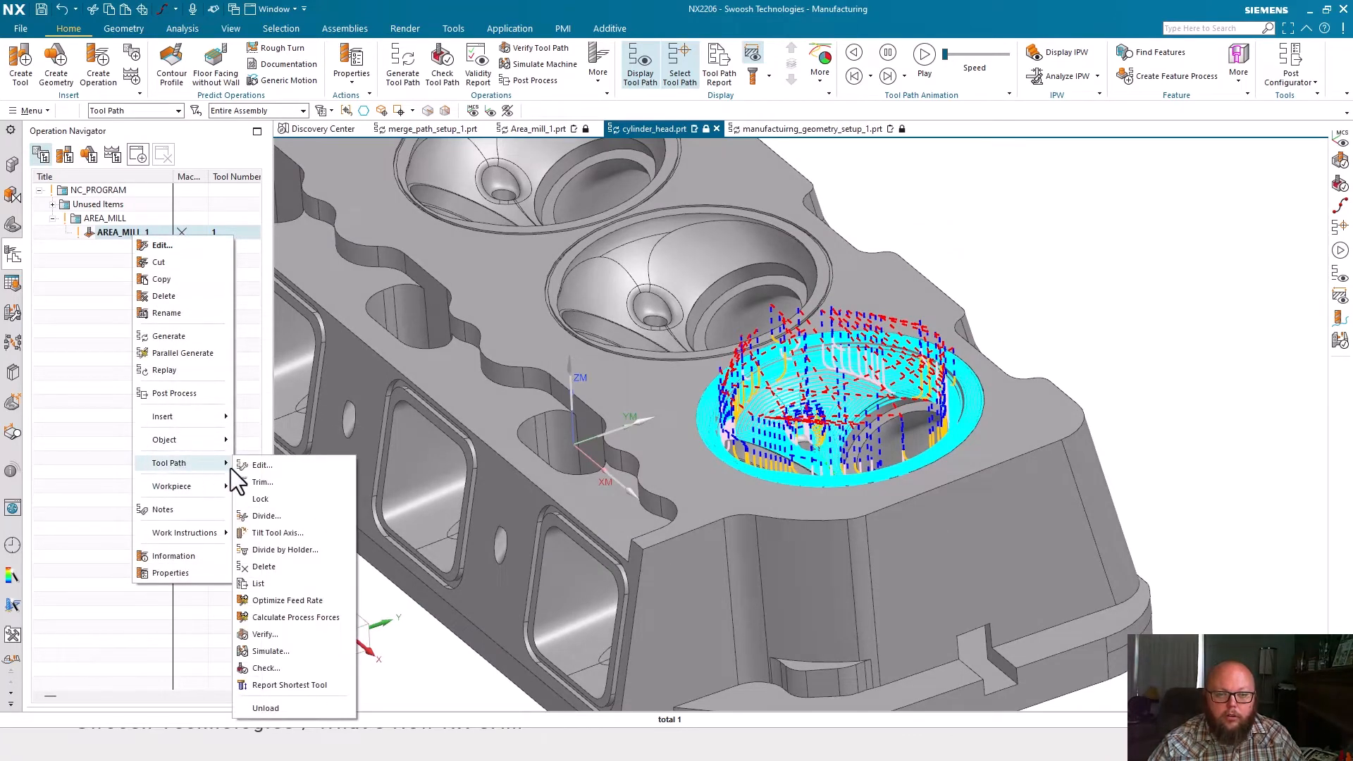
{"action": "left_click", "coordinate": [278, 533]}
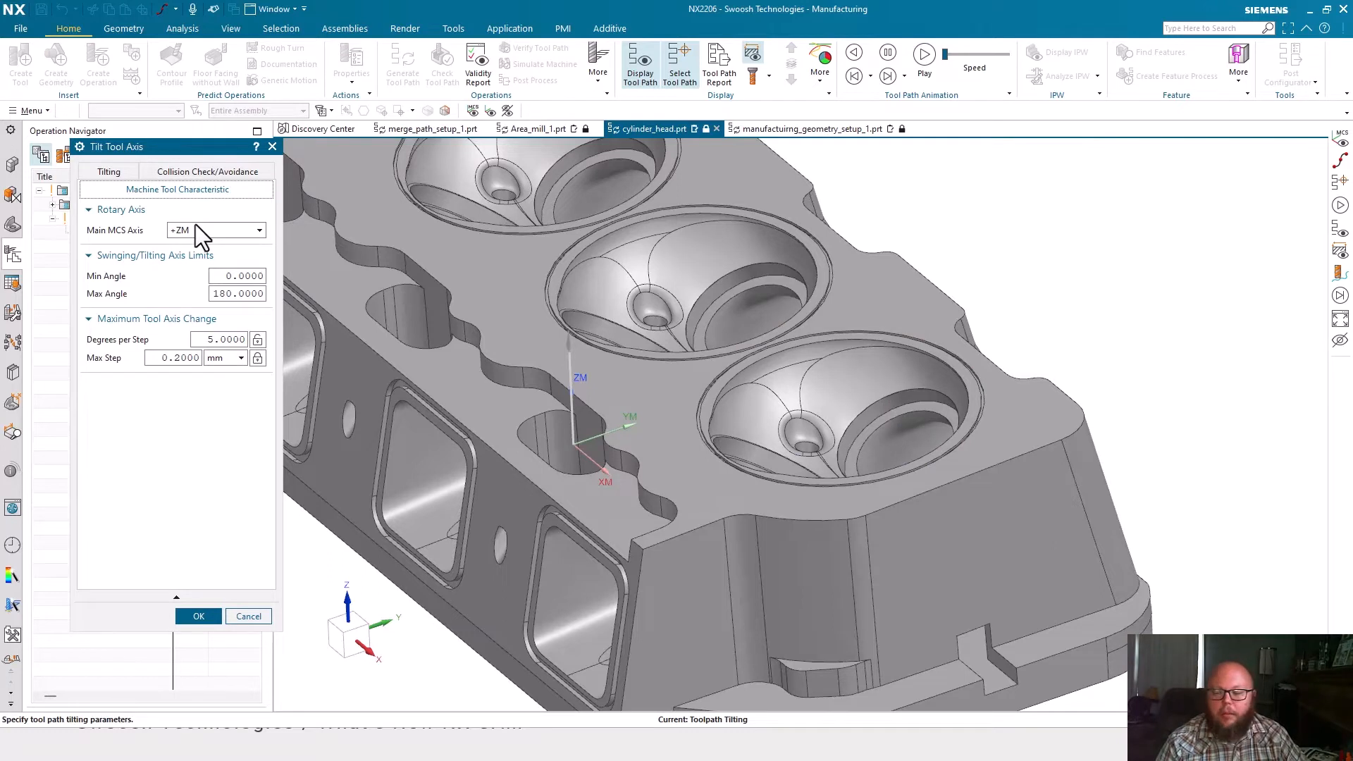
{"action": "left_click", "coordinate": [197, 172]}
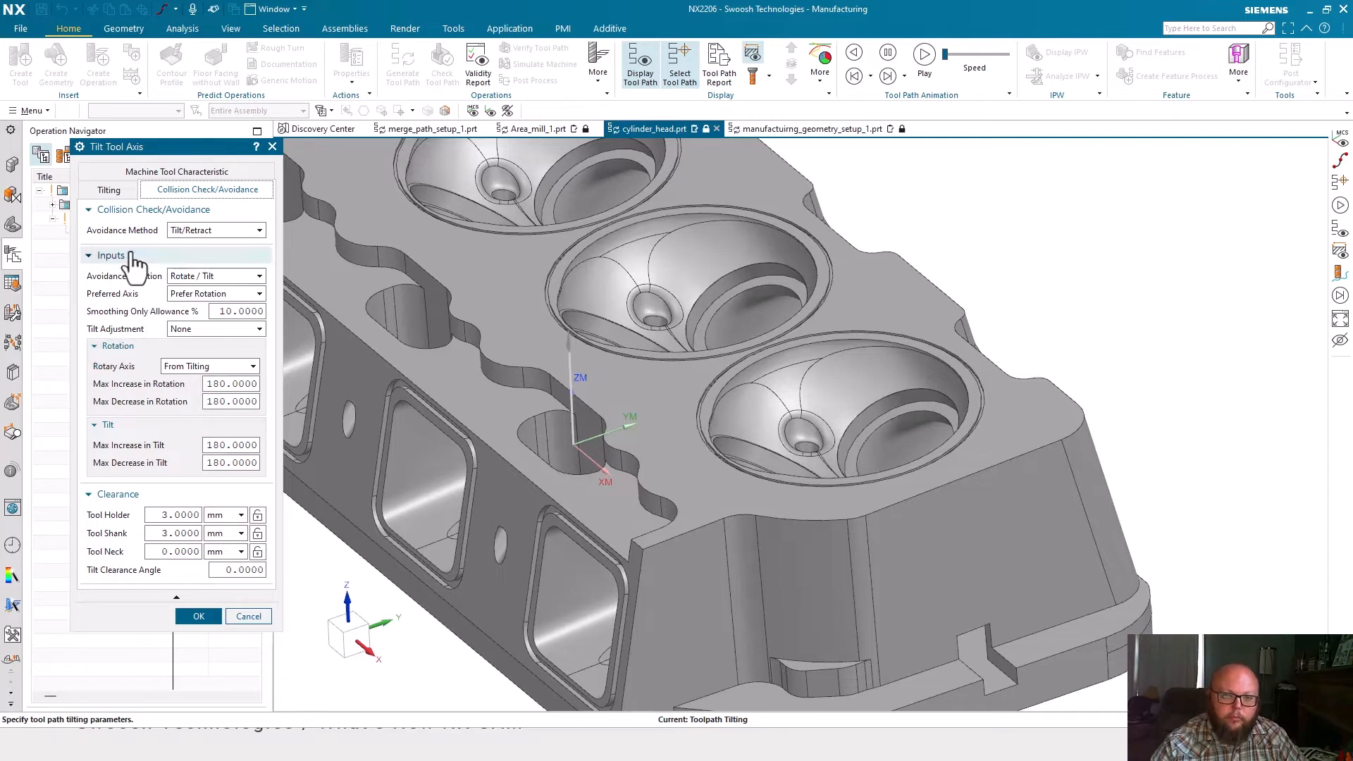
{"action": "left_click", "coordinate": [124, 171]}
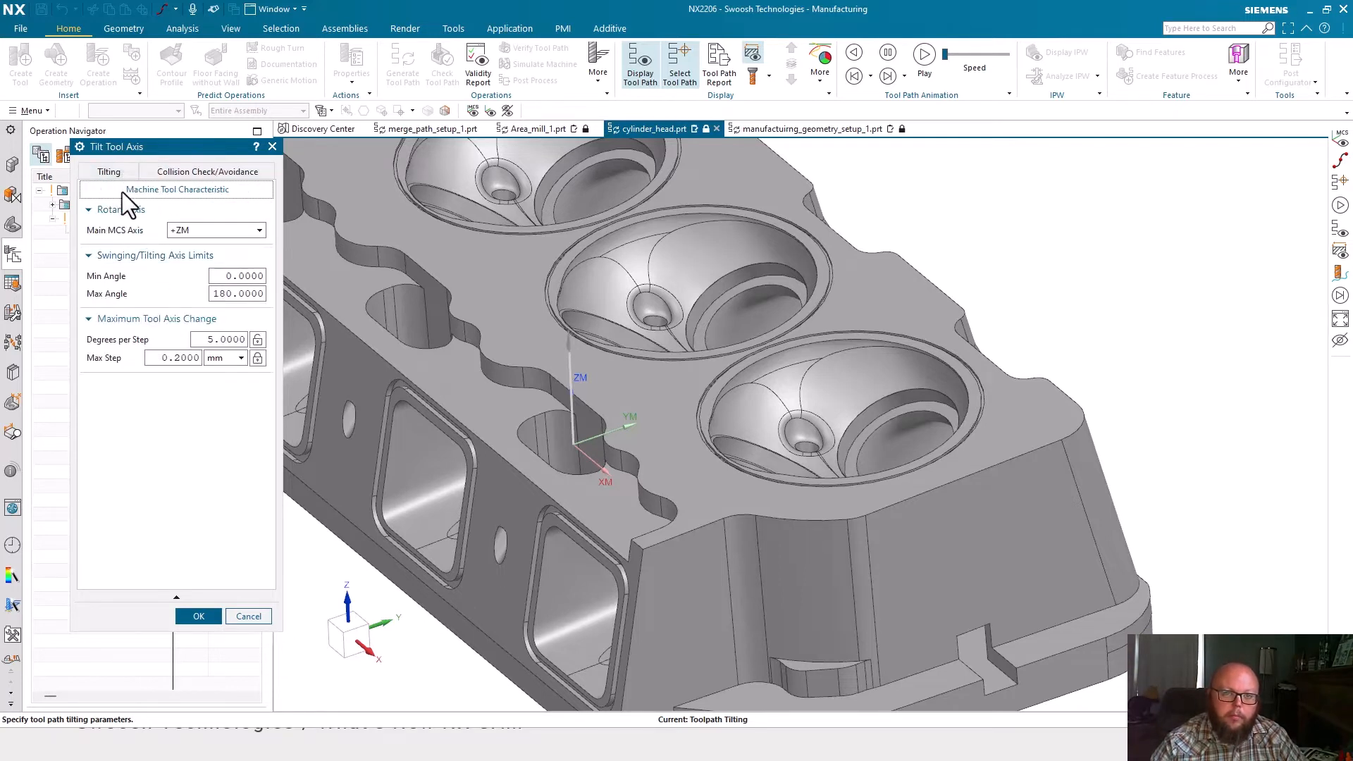
{"action": "left_click", "coordinate": [118, 178]}
{"action": "left_click", "coordinate": [204, 619]}
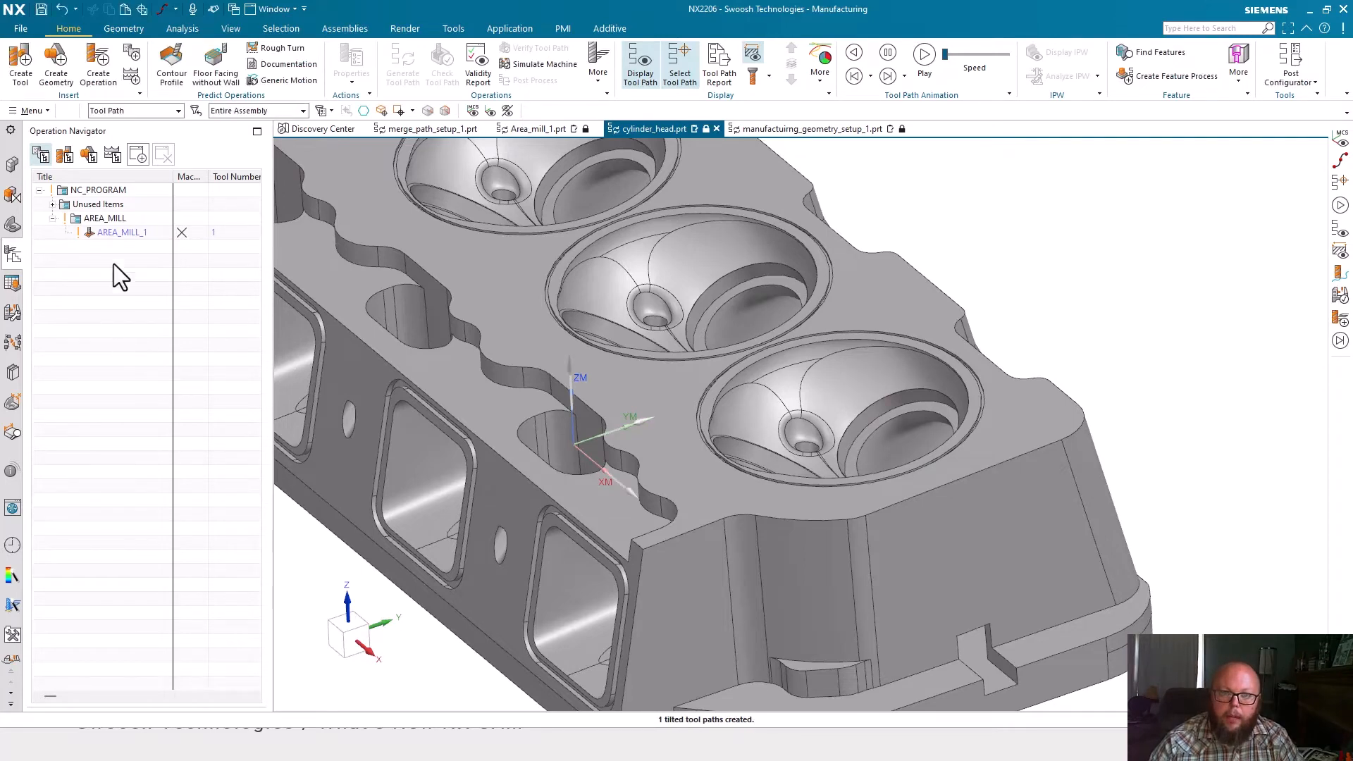
Animate the tool along AREA_MILL_1's tilted path, watch the holder around the combustion chamber, and deselect the operation
{"action": "left_click", "coordinate": [112, 234]}
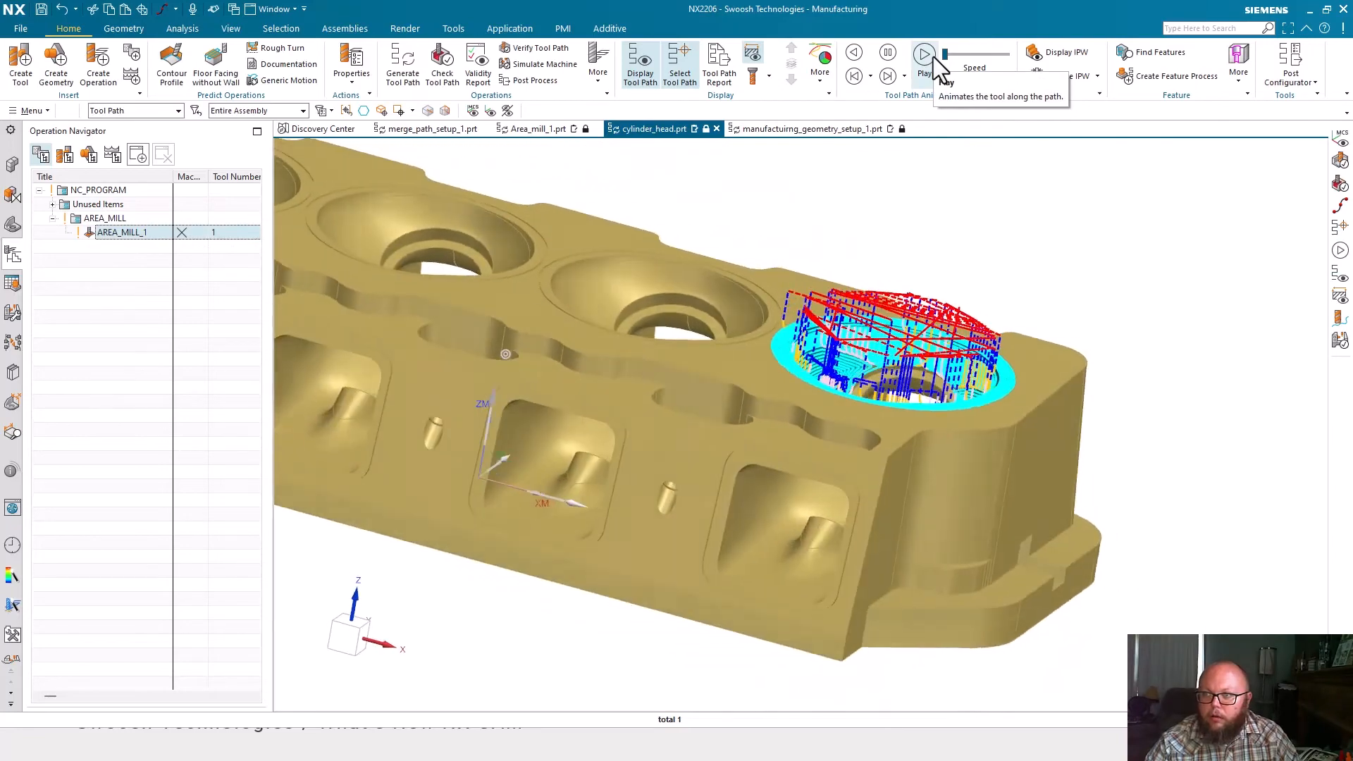
{"action": "left_click", "coordinate": [933, 56]}
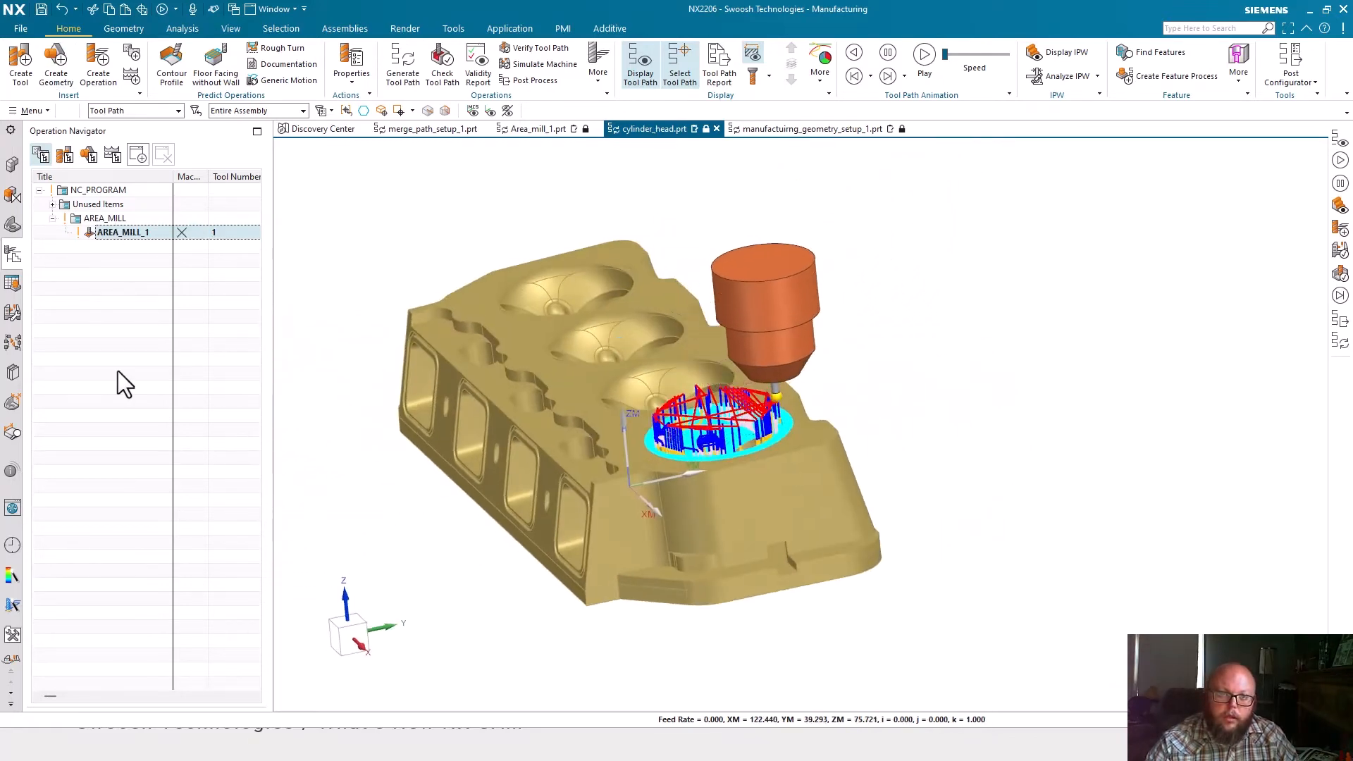
{"action": "left_click", "coordinate": [119, 367]}
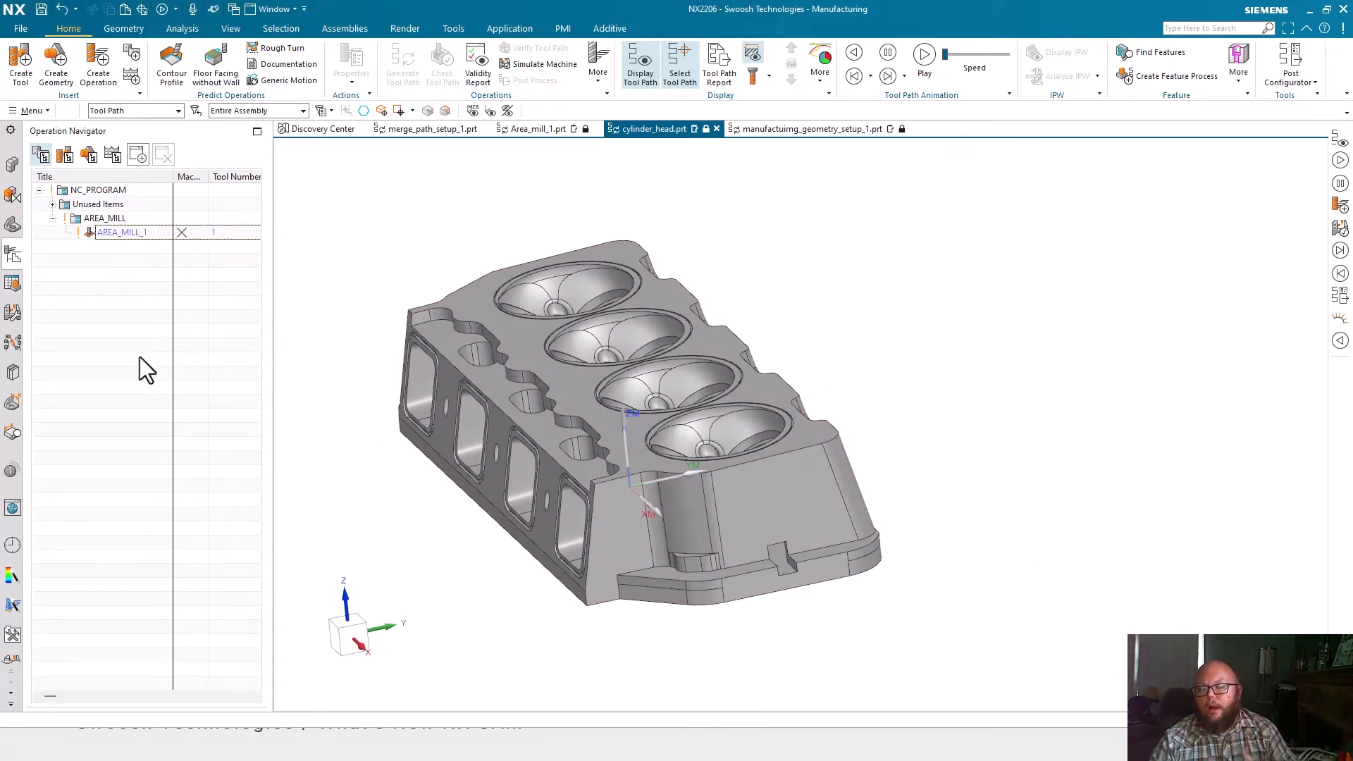
Display AREA_MILL_1's tool path in cylinder_head.prt and examine its coverage of the combustion chamber
{"action": "left_click", "coordinate": [129, 238]}
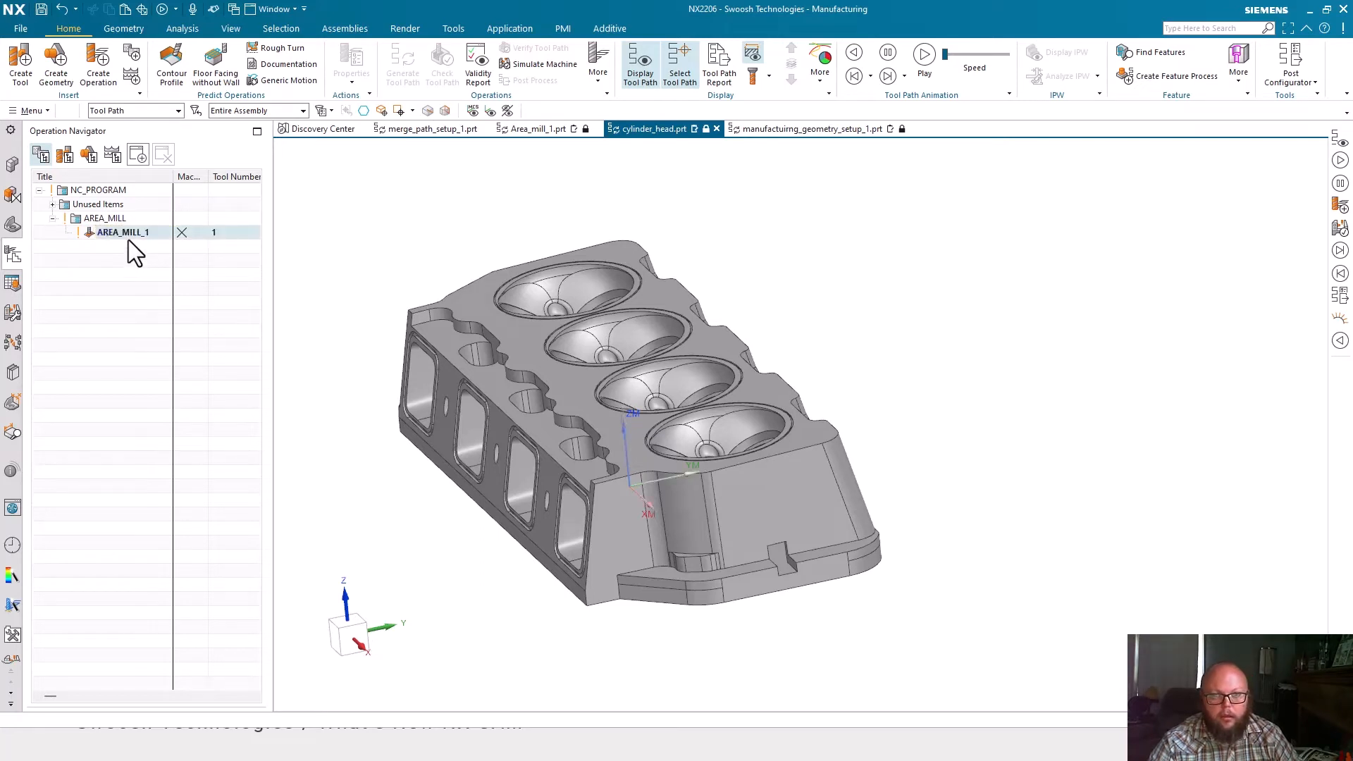
{"action": "left_click", "coordinate": [129, 236]}
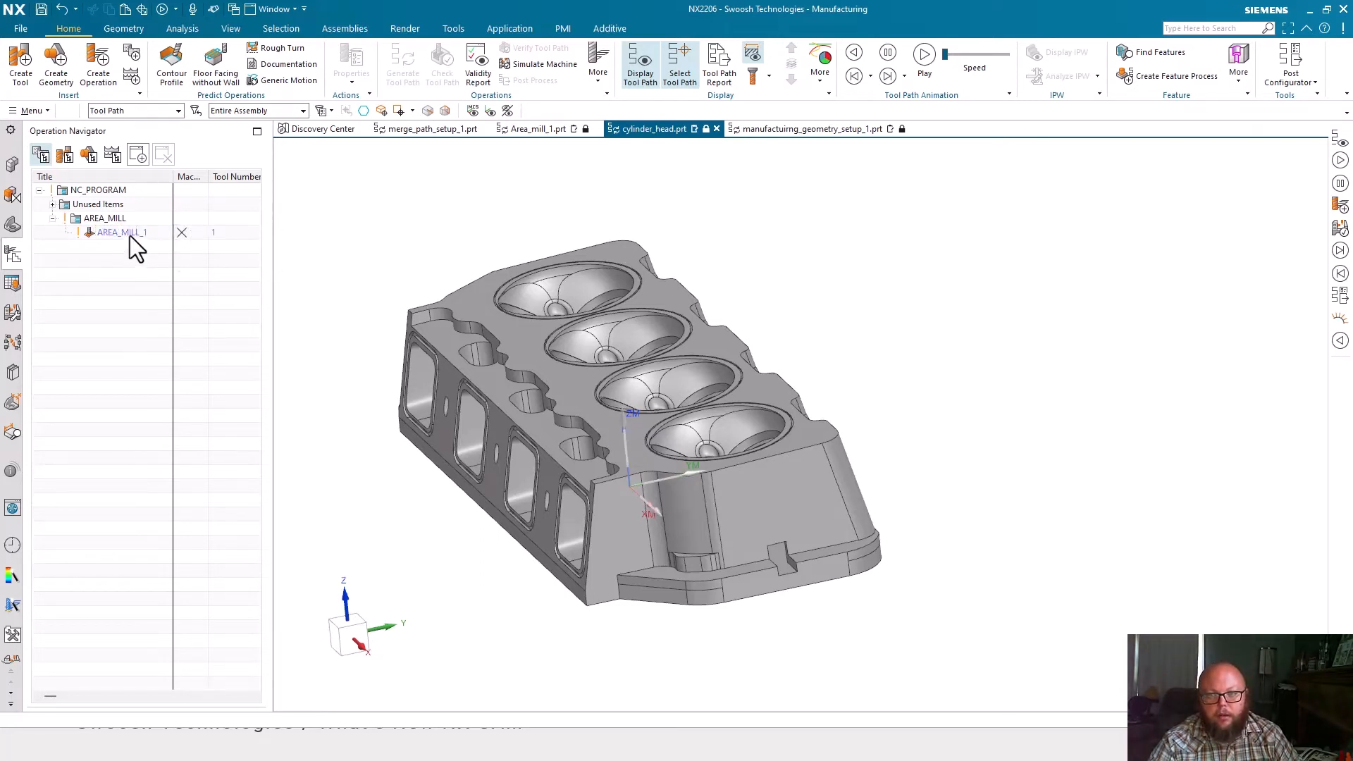
{"action": "key", "text": "Escape"}
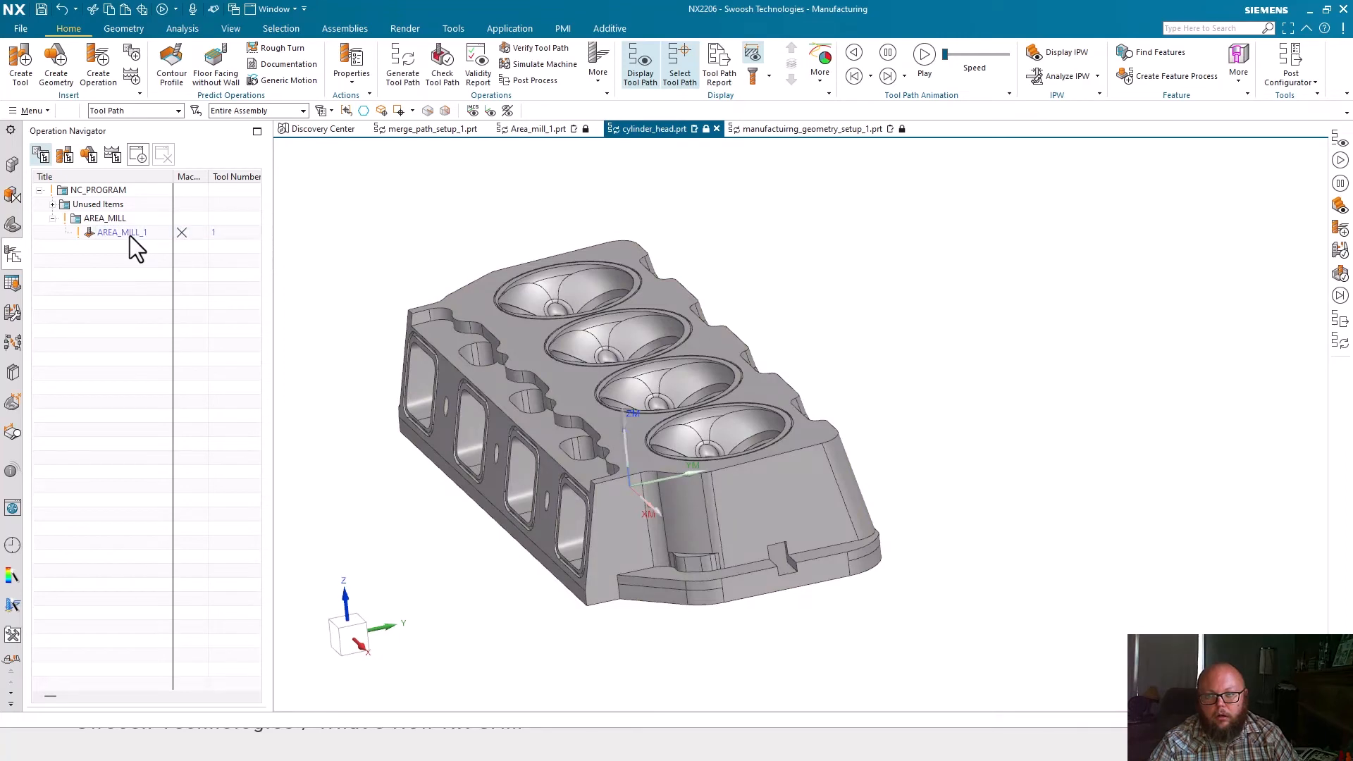
{"action": "key", "text": "ctrl+Tab"}
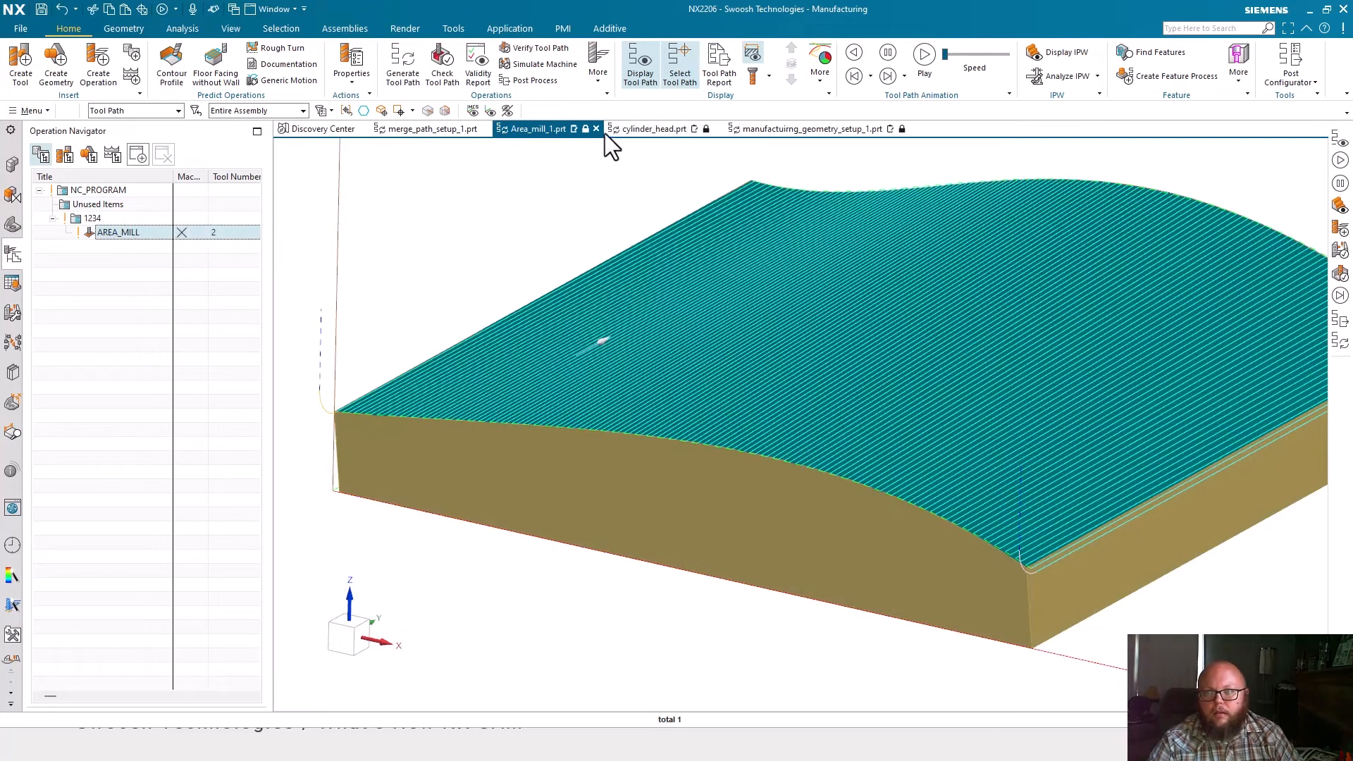
{"action": "left_click", "coordinate": [642, 130]}
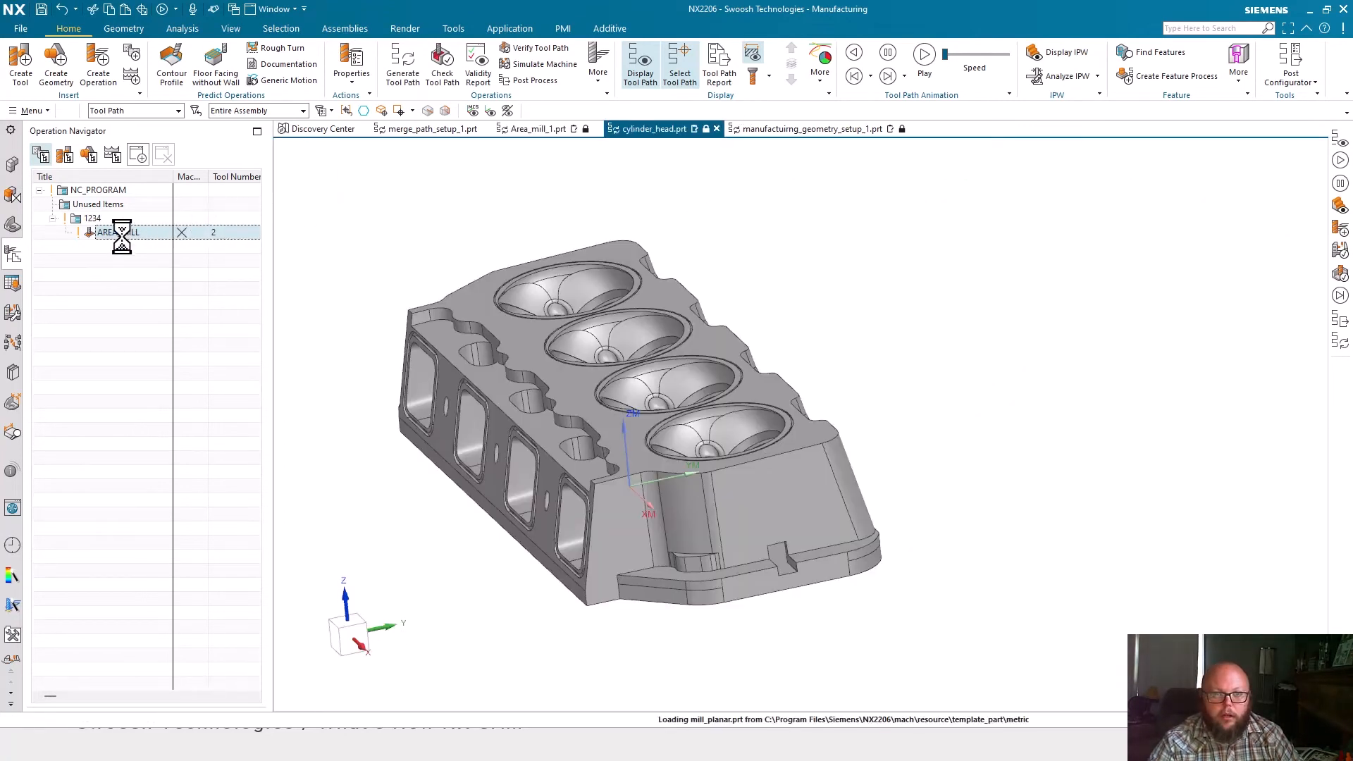
{"action": "scroll", "coordinate": [921, 438], "scroll_direction": "up", "scroll_amount": 5}
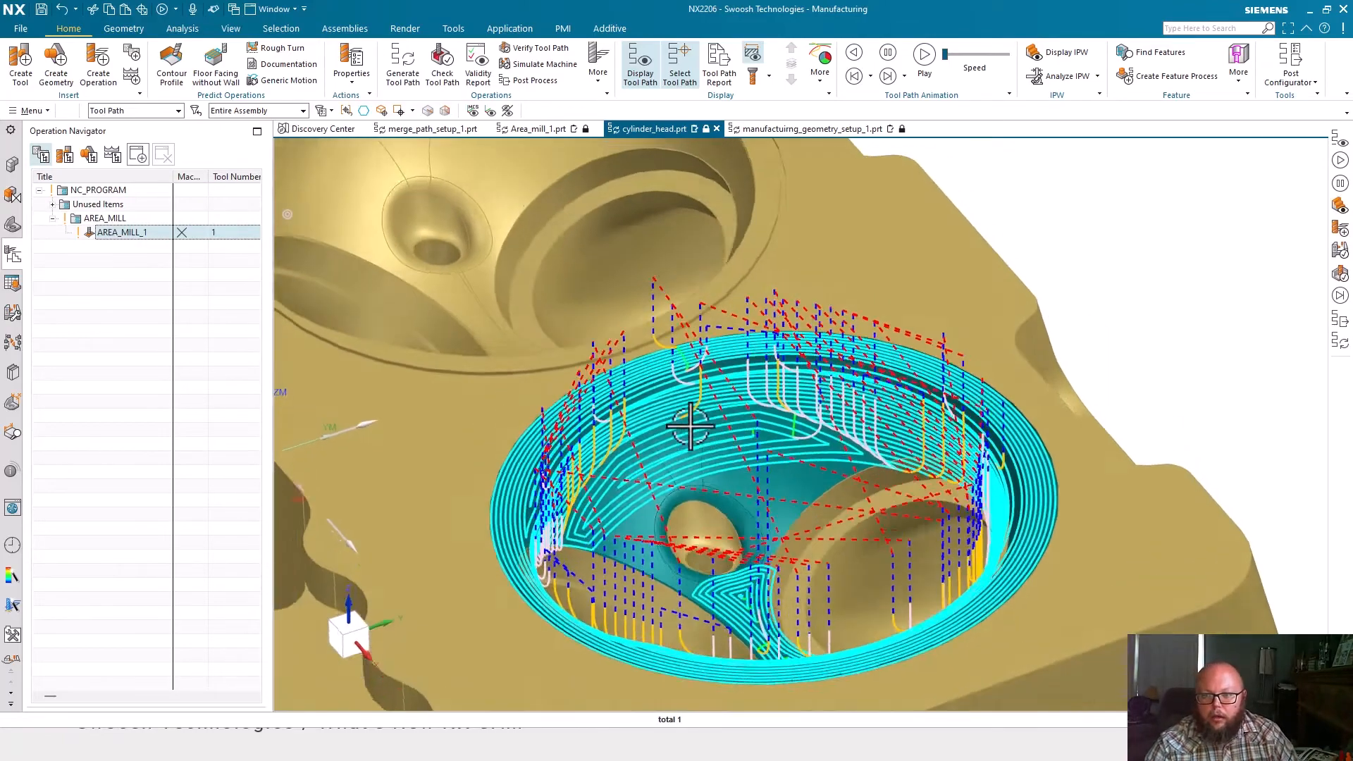
{"action": "key", "text": "End"}
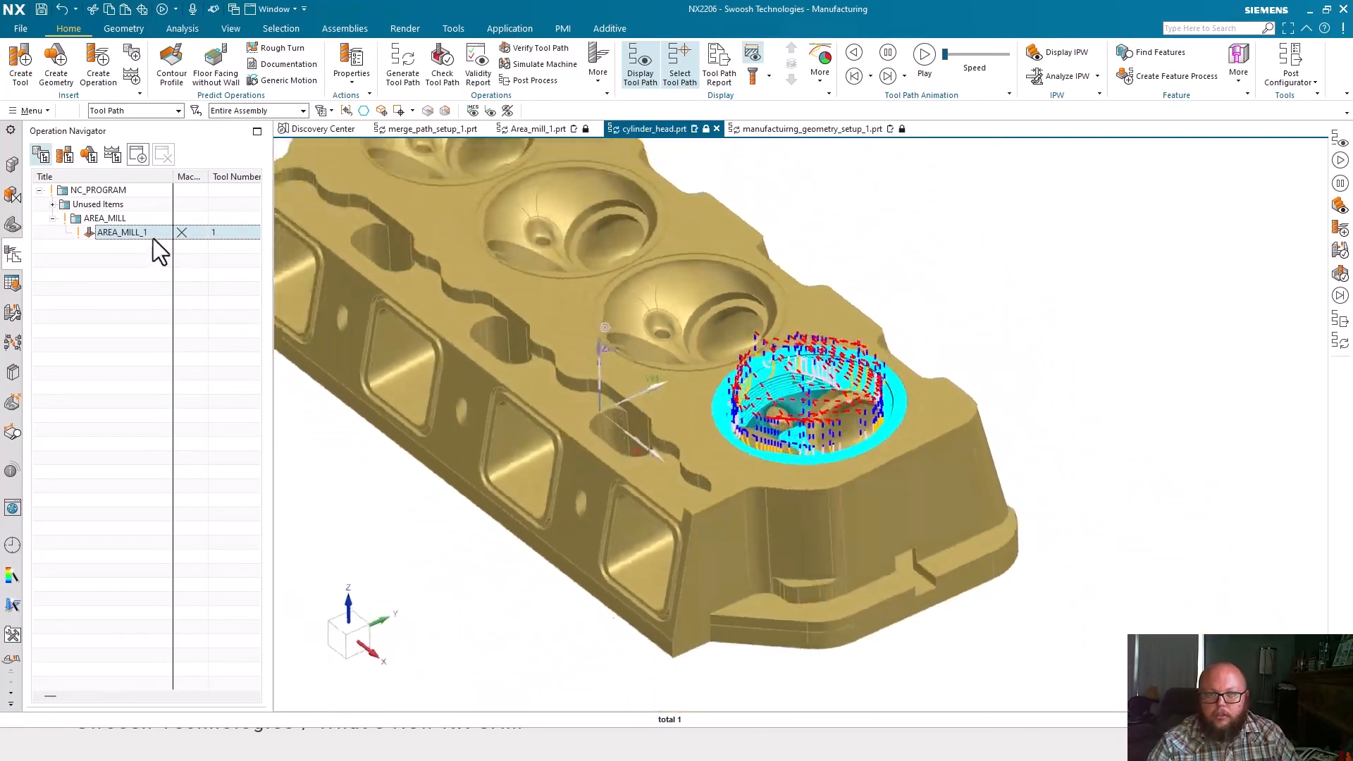
Create the cut region list in AREA_MILL_1's geometry settings, check the collision status of its regions, and accept it
{"action": "double_click", "coordinate": [151, 237]}
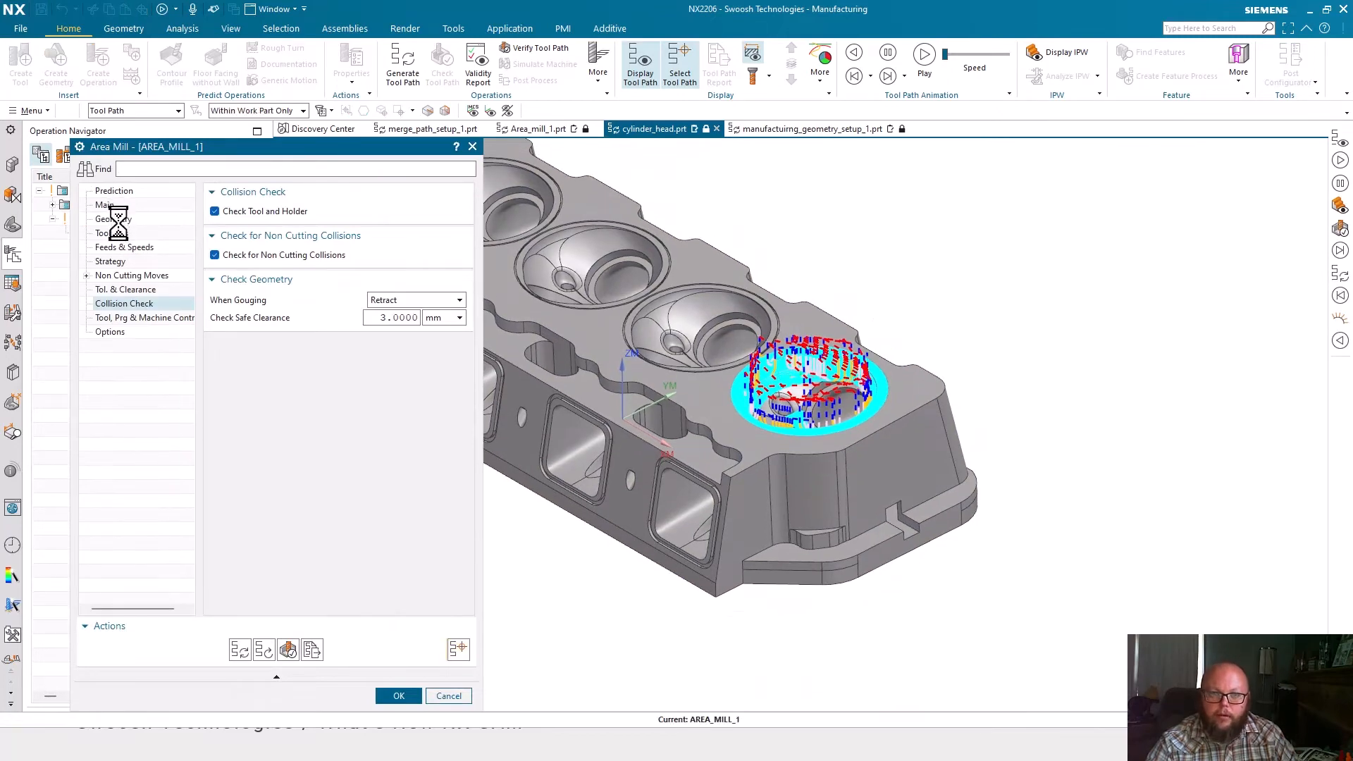
{"action": "left_click", "coordinate": [114, 220]}
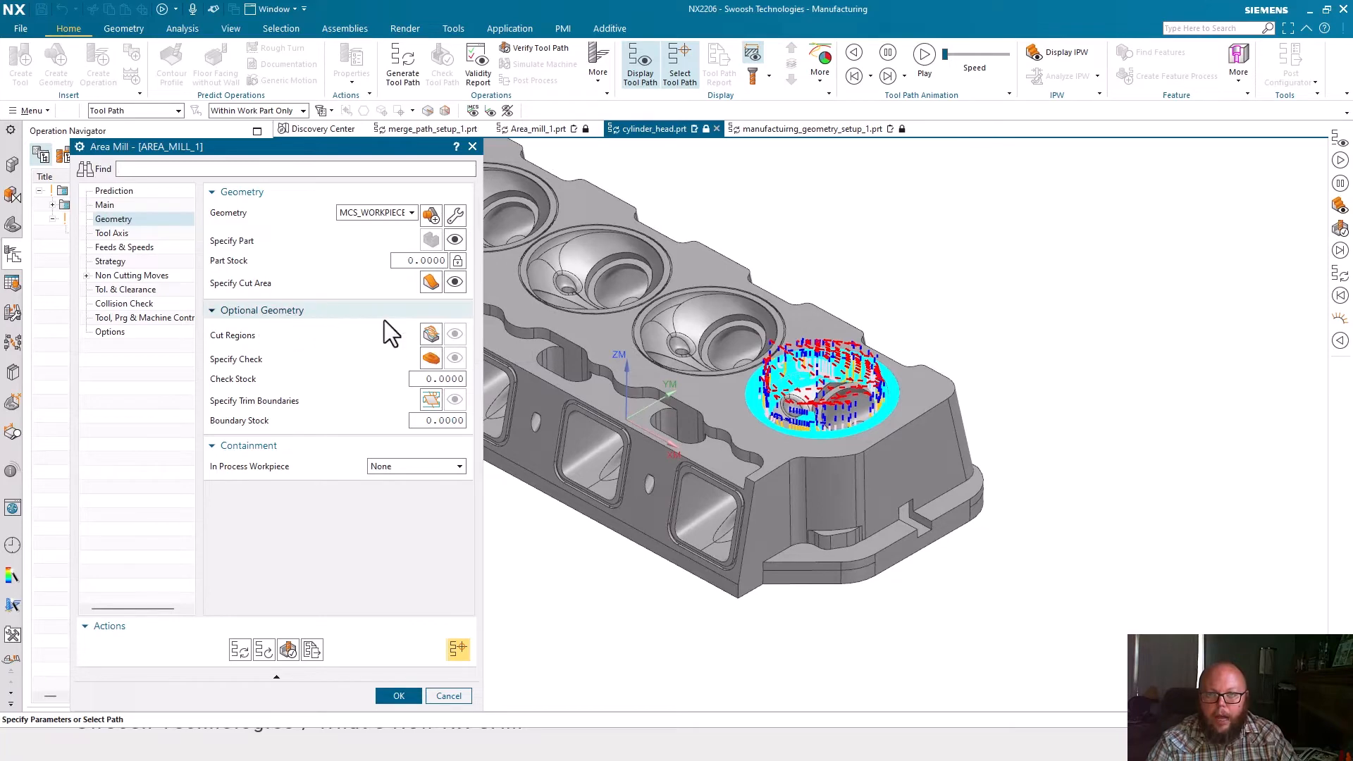
{"action": "left_click", "coordinate": [432, 334]}
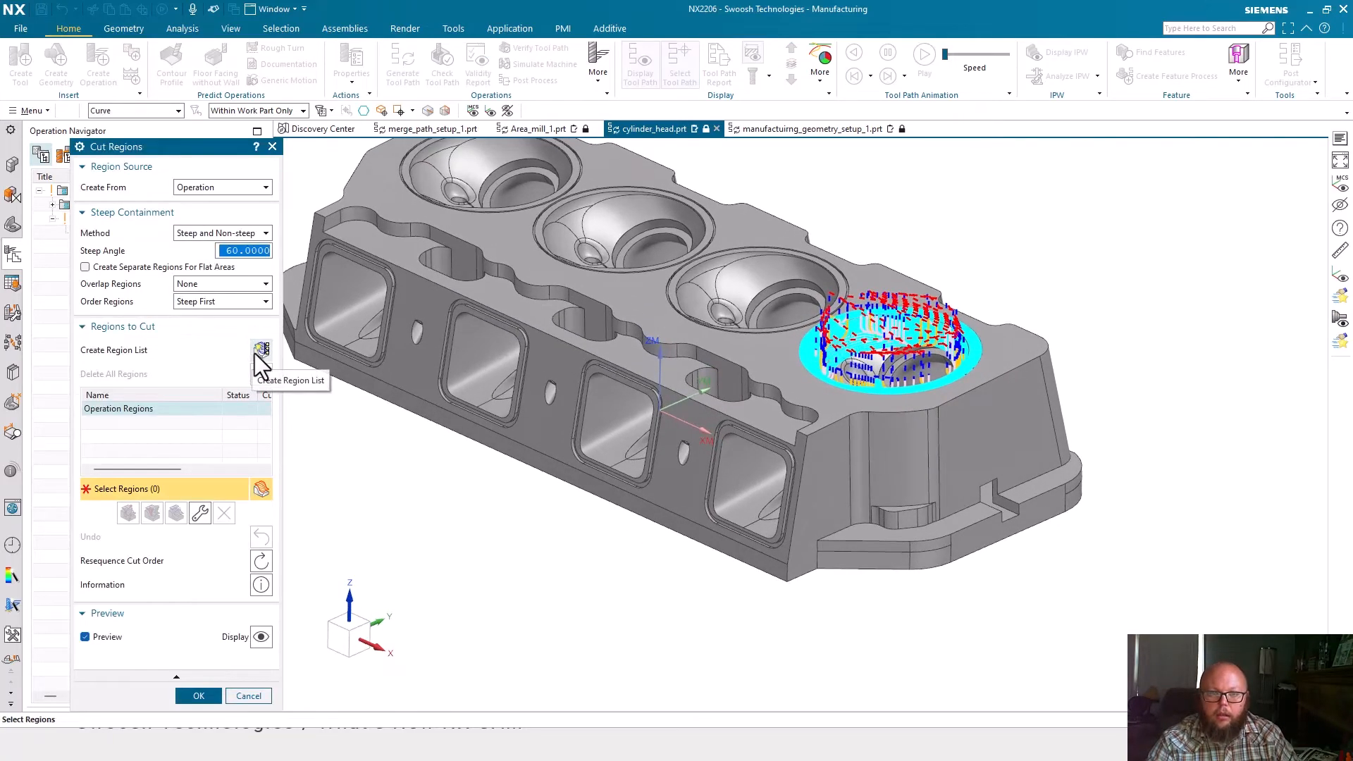
{"action": "left_click", "coordinate": [261, 350]}
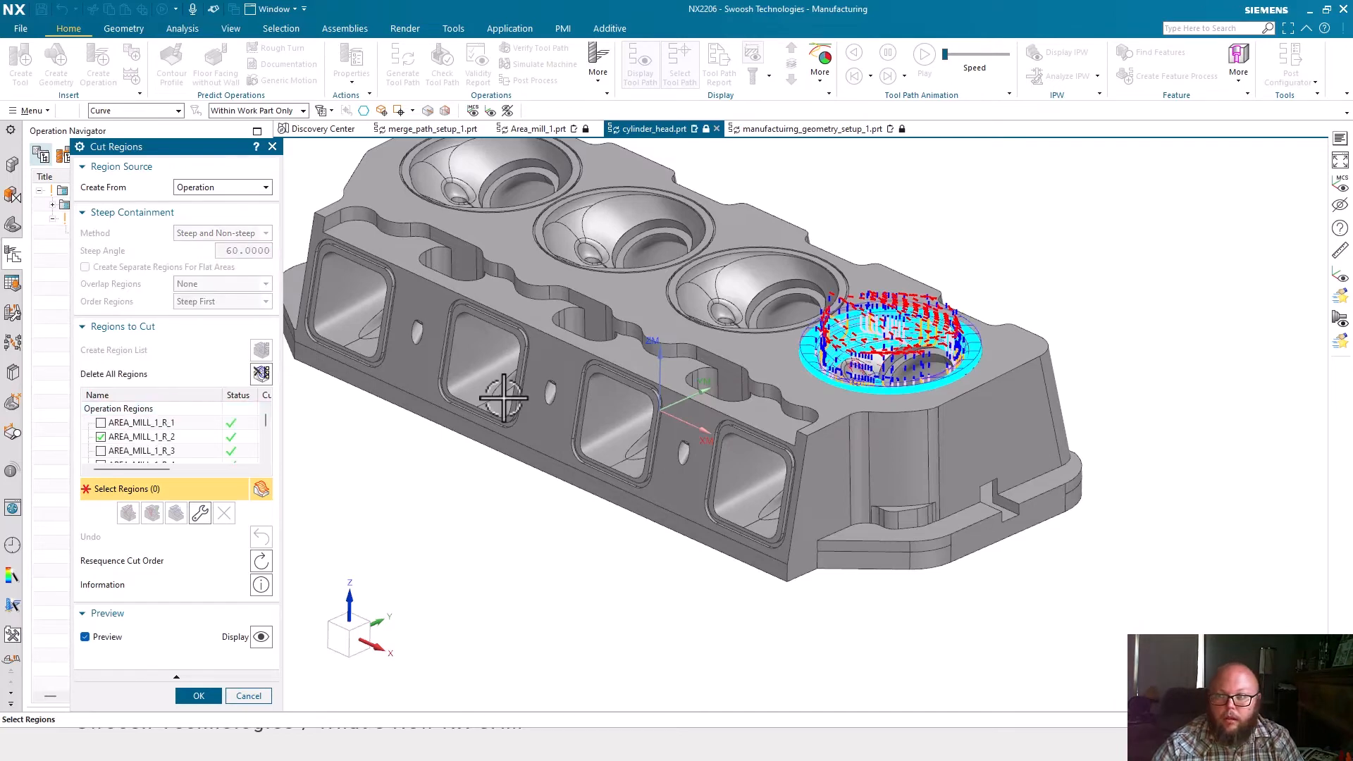
{"action": "scroll", "coordinate": [916, 382], "scroll_direction": "up", "scroll_amount": 5}
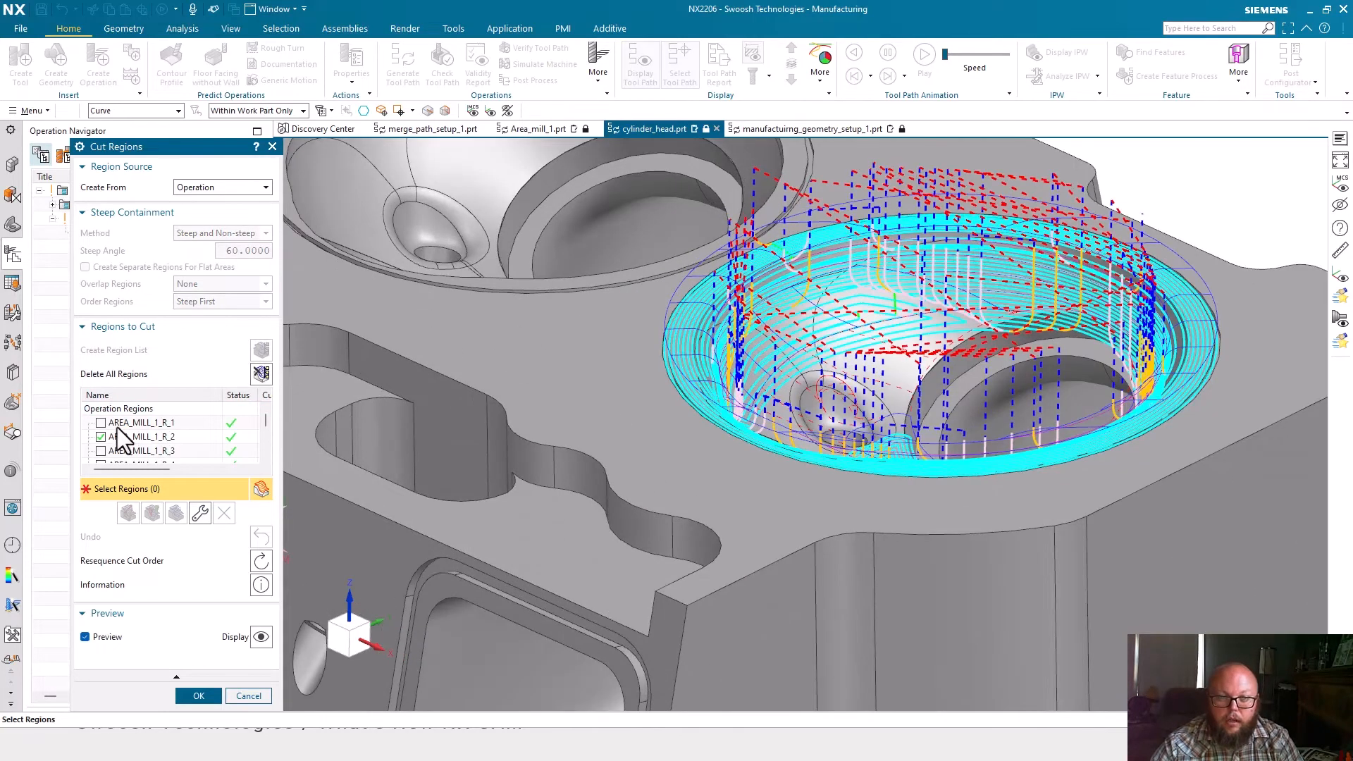
{"action": "scroll", "coordinate": [100, 449], "scroll_direction": "down", "scroll_amount": 1}
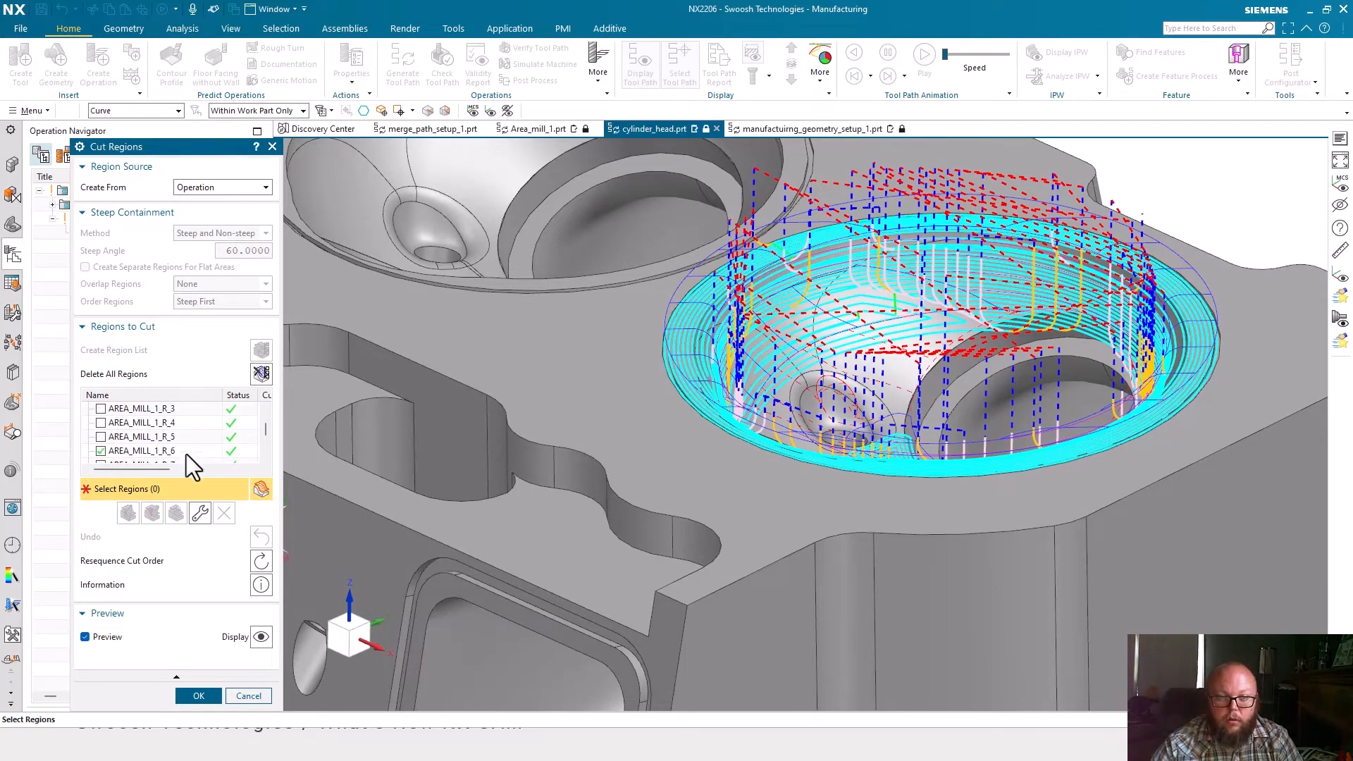
{"action": "left_click_drag", "start_coordinate": [170, 470], "coordinate": [246, 467]}
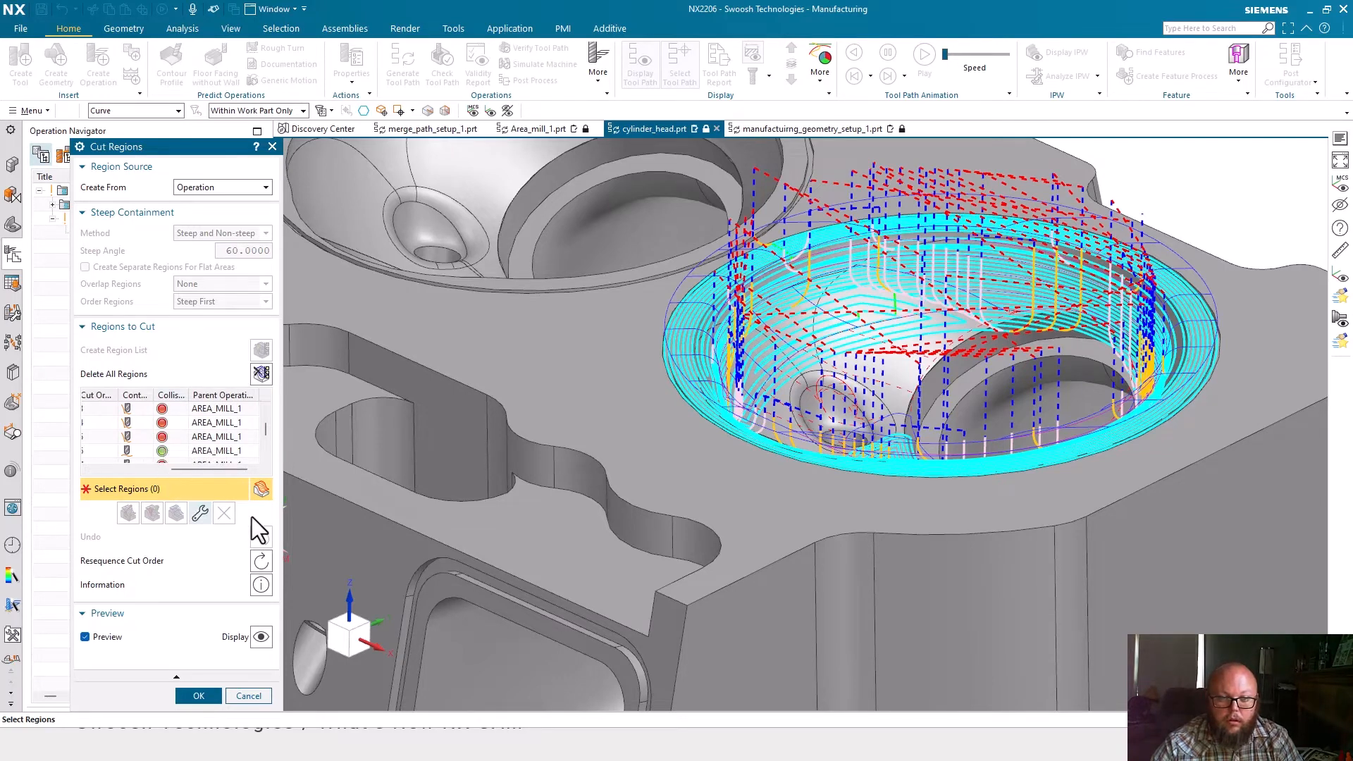
{"action": "left_click", "coordinate": [198, 696]}
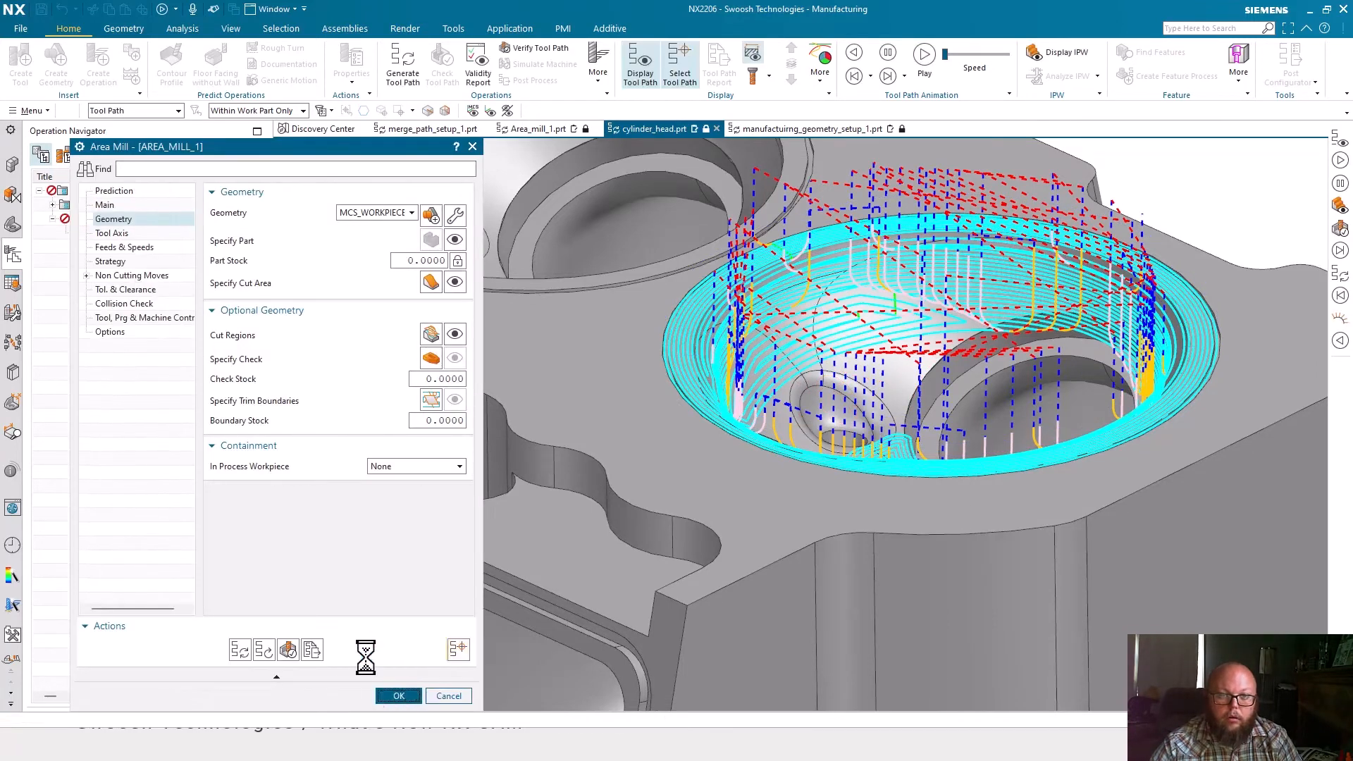
Close the operation edit, fit the cylinder head in view, and regenerate AREA_MILL_1's tool path
{"action": "left_click", "coordinate": [141, 291]}
{"action": "key", "text": "ctrl+f"}
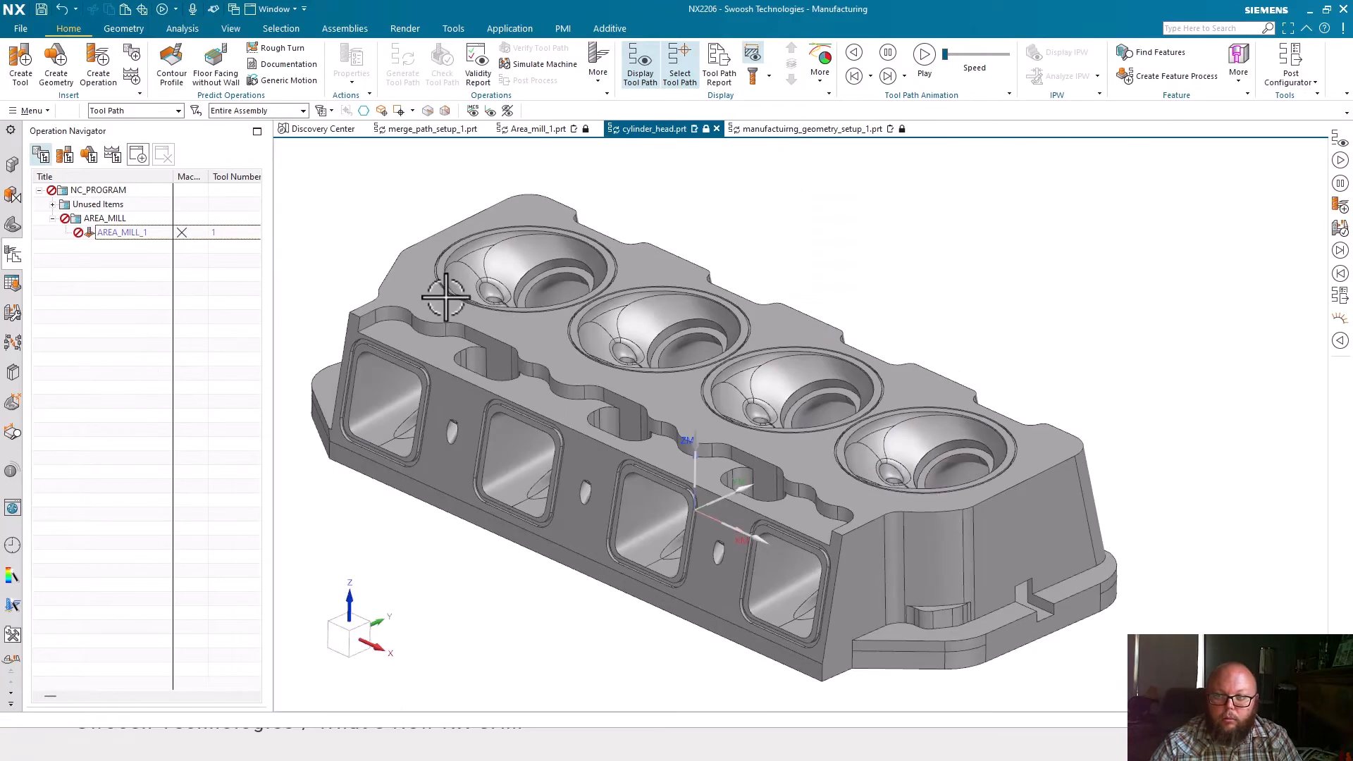
{"action": "right_click", "coordinate": [124, 233]}
{"action": "left_click", "coordinate": [179, 334]}
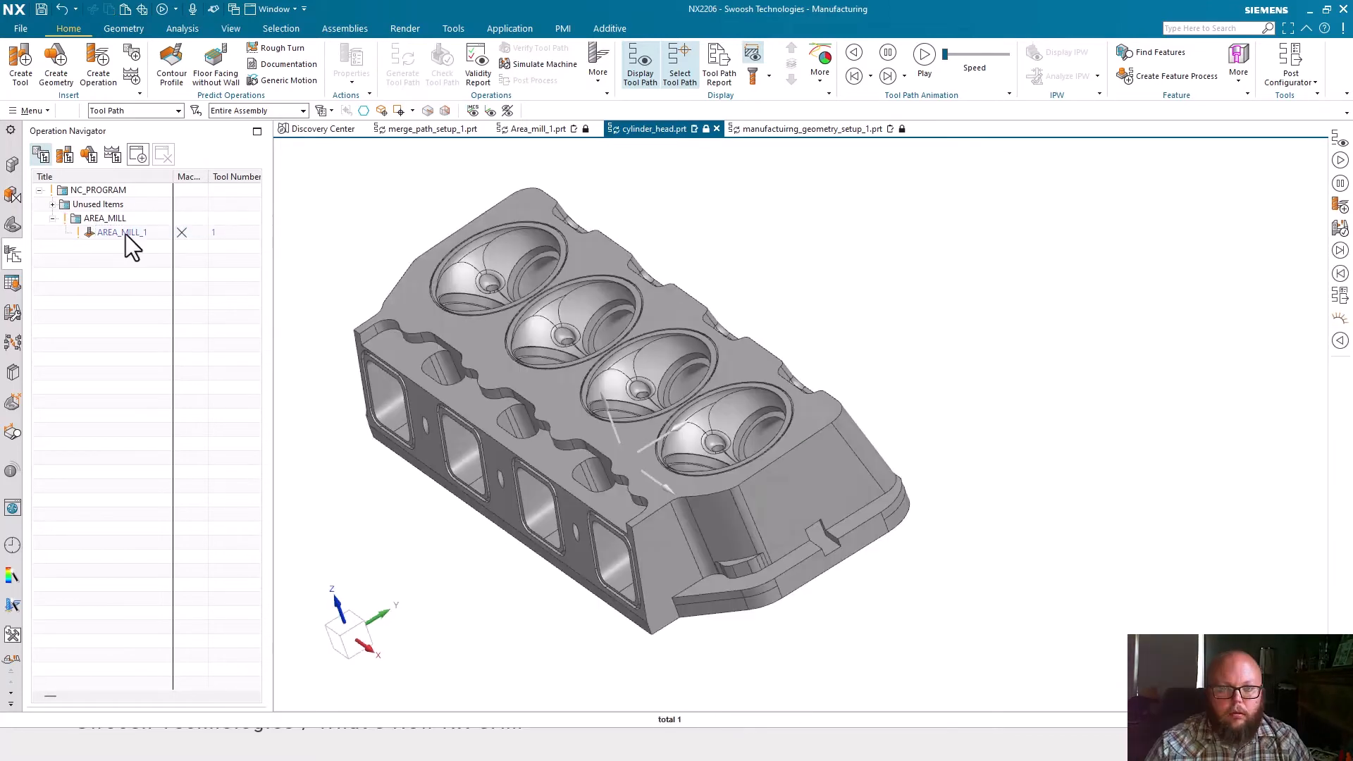
Duplicate the AREA_MILL_1 operation directly below the original in the AREA_MILL program group
{"action": "right_click", "coordinate": [125, 234]}
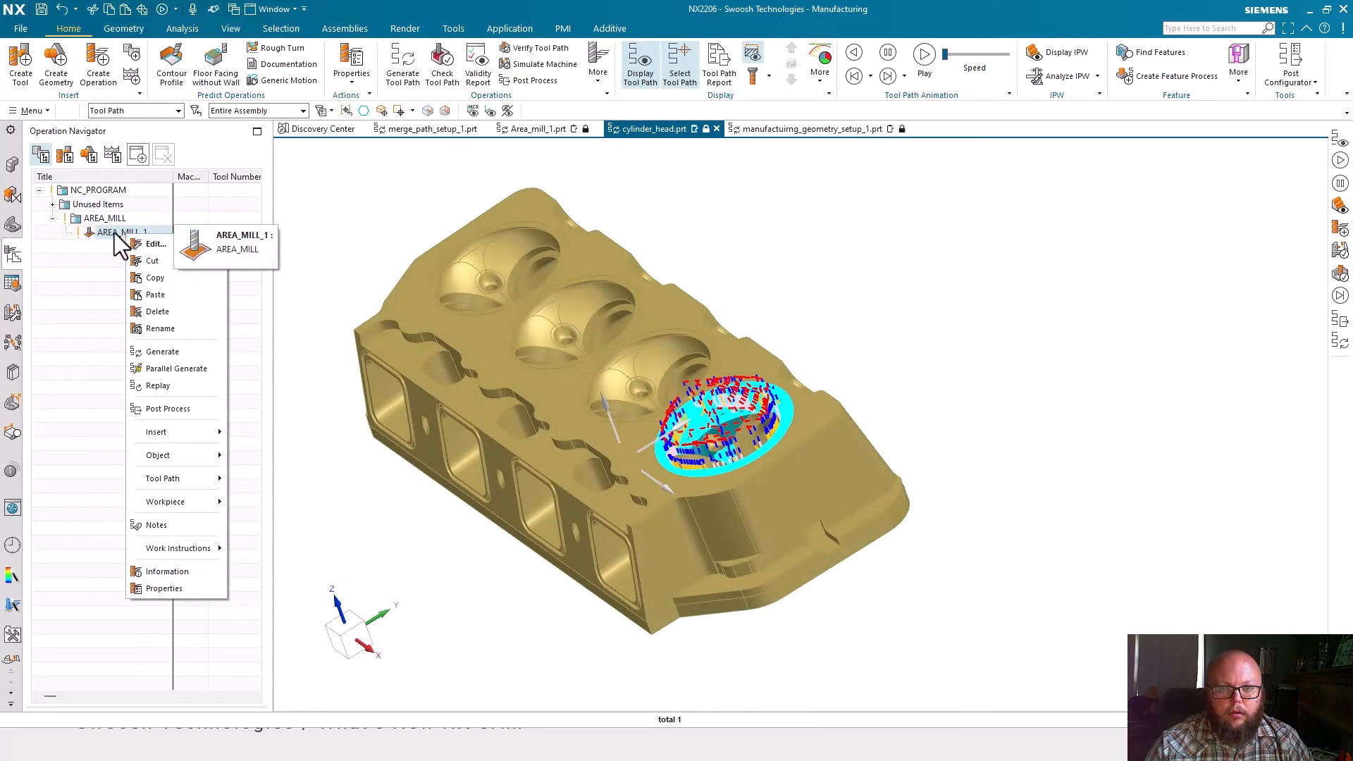
{"action": "left_click", "coordinate": [162, 278]}
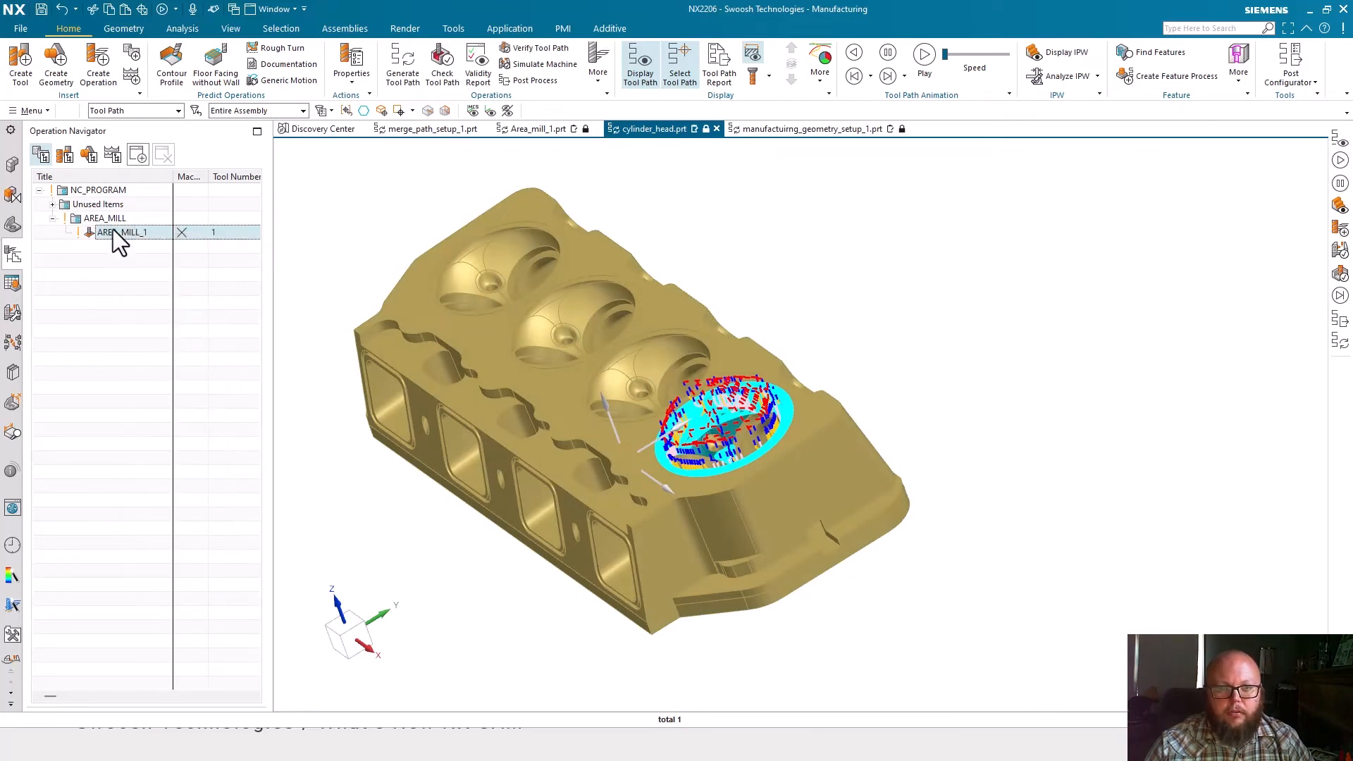
{"action": "right_click", "coordinate": [113, 230]}
{"action": "left_click", "coordinate": [189, 288]}
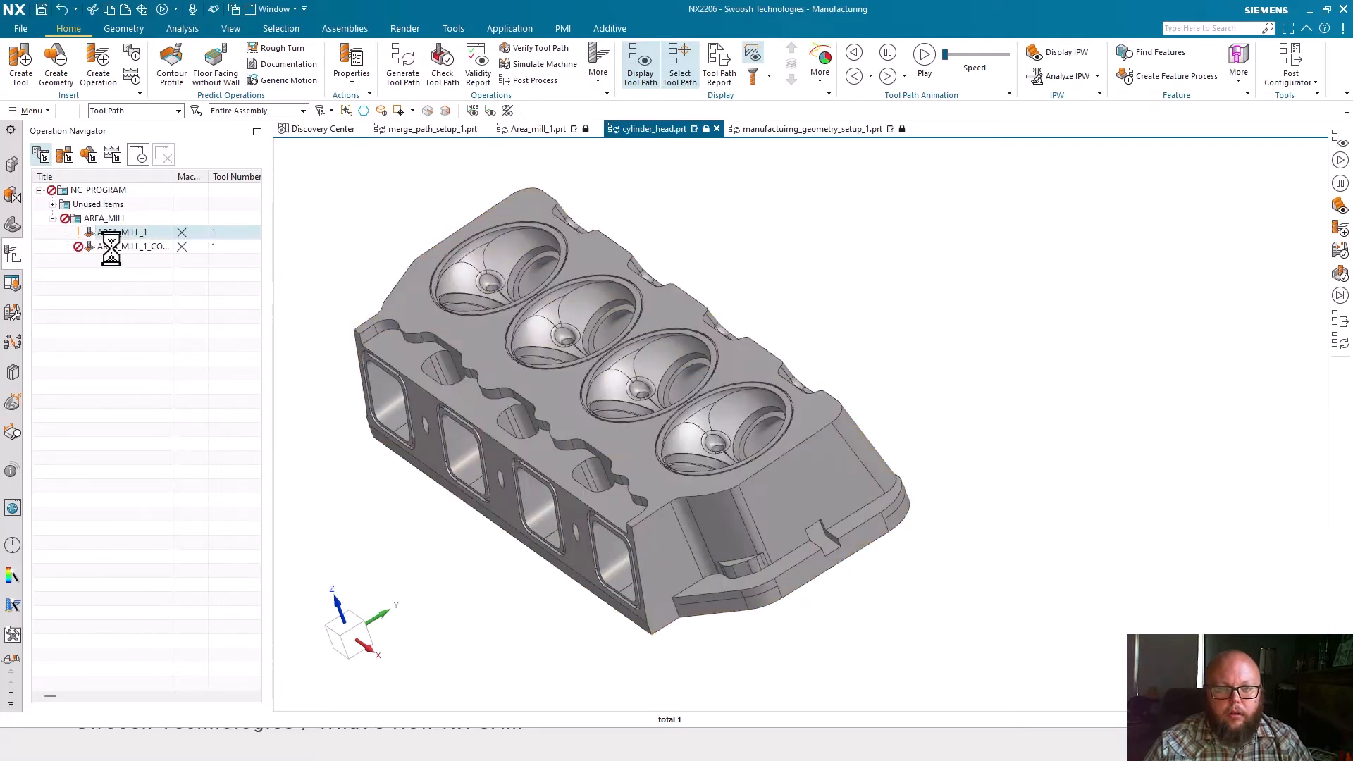
Import the deferred regions as AREA_MILL_1_COPY's cut regions, create the region list, and generate the operation's tool path
{"action": "double_click", "coordinate": [117, 246]}
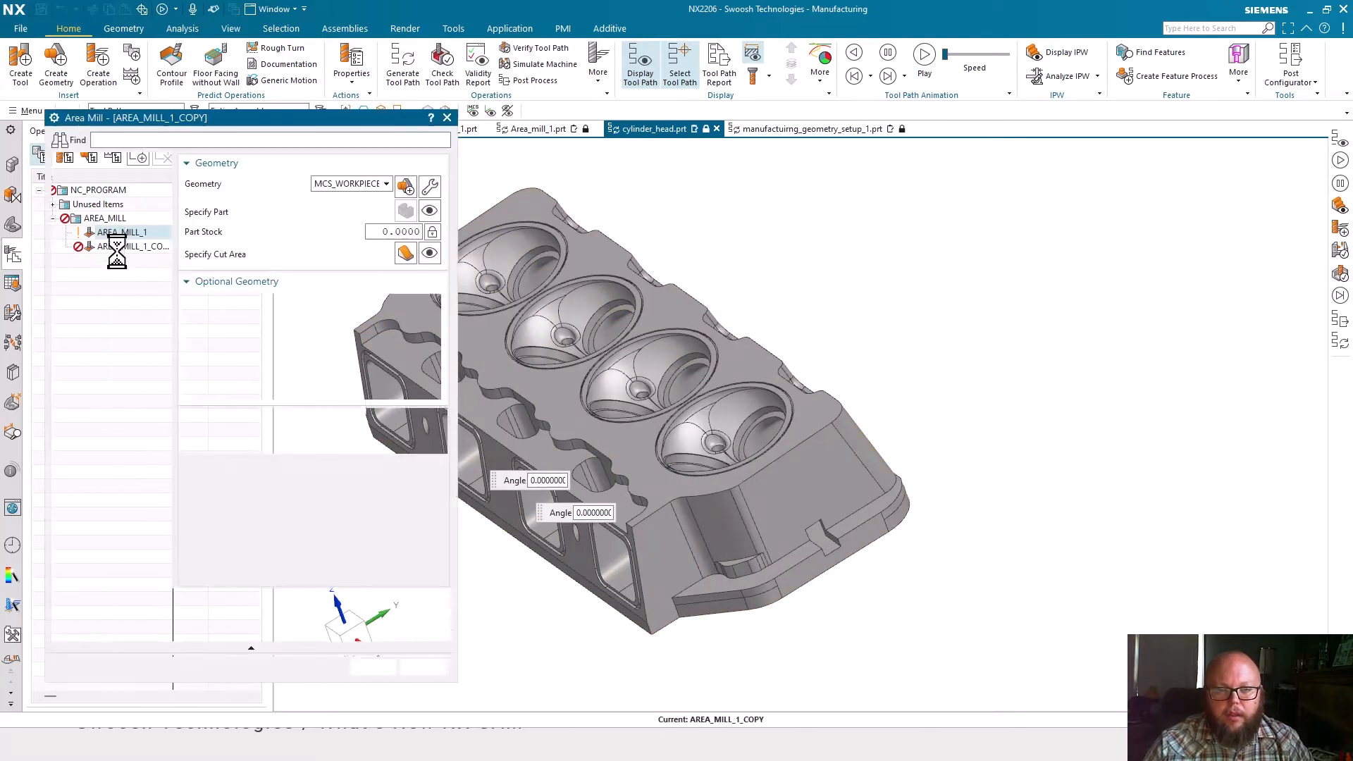
{"action": "left_click", "coordinate": [405, 305]}
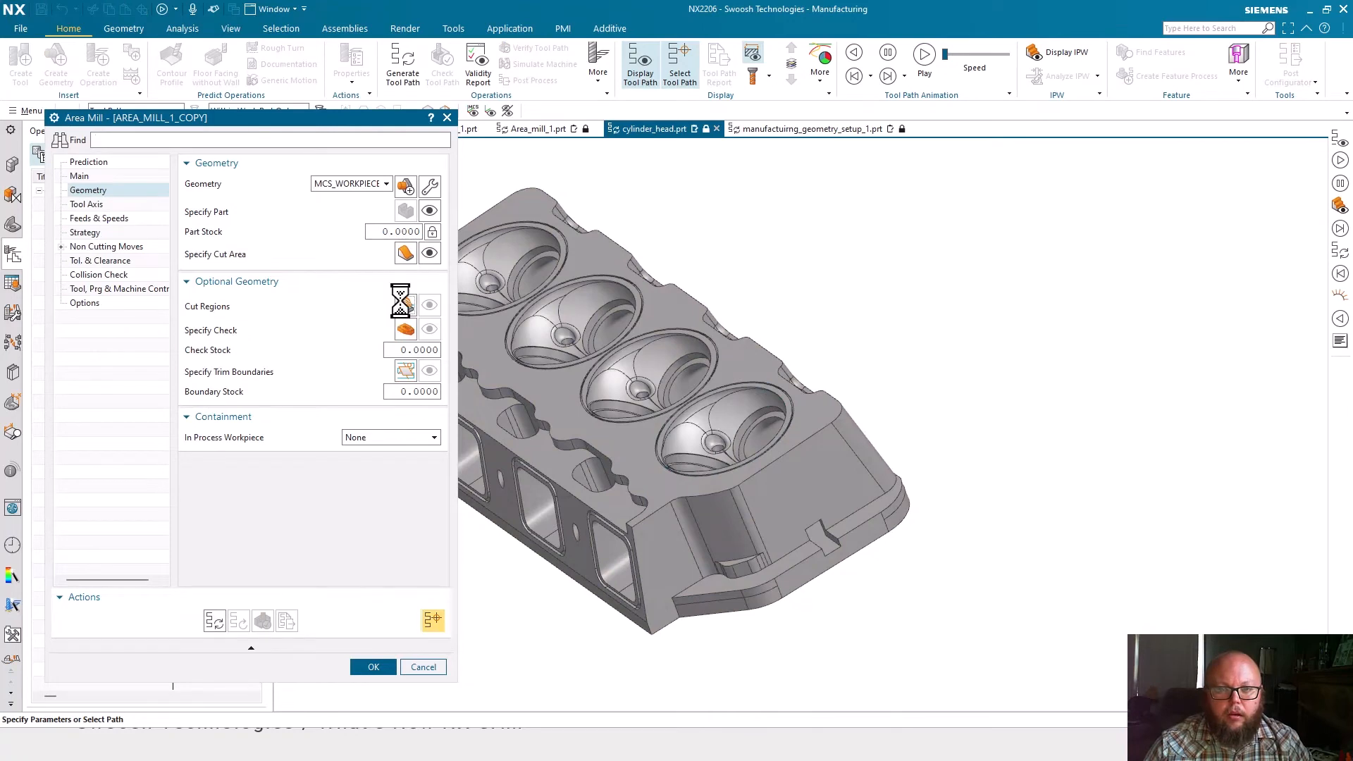
{"action": "left_click", "coordinate": [226, 158]}
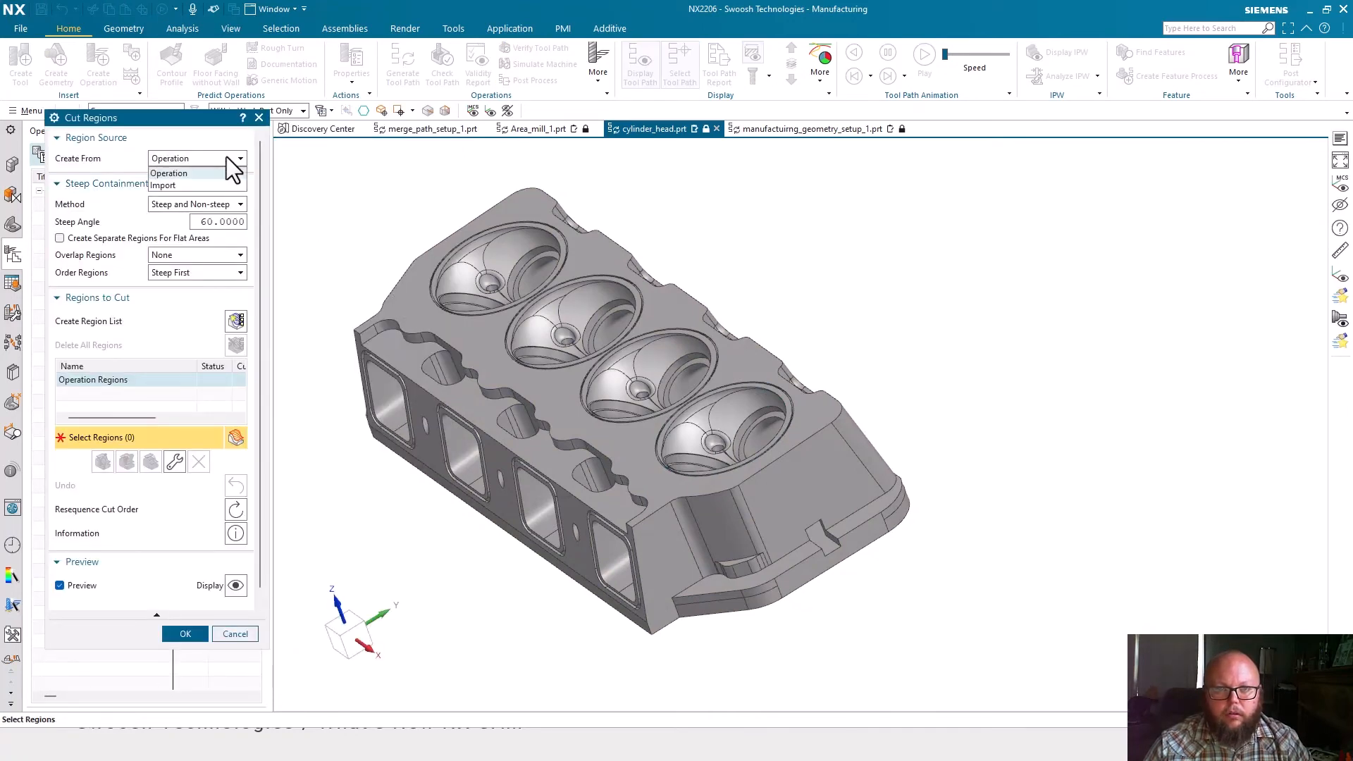
{"action": "left_click", "coordinate": [193, 182]}
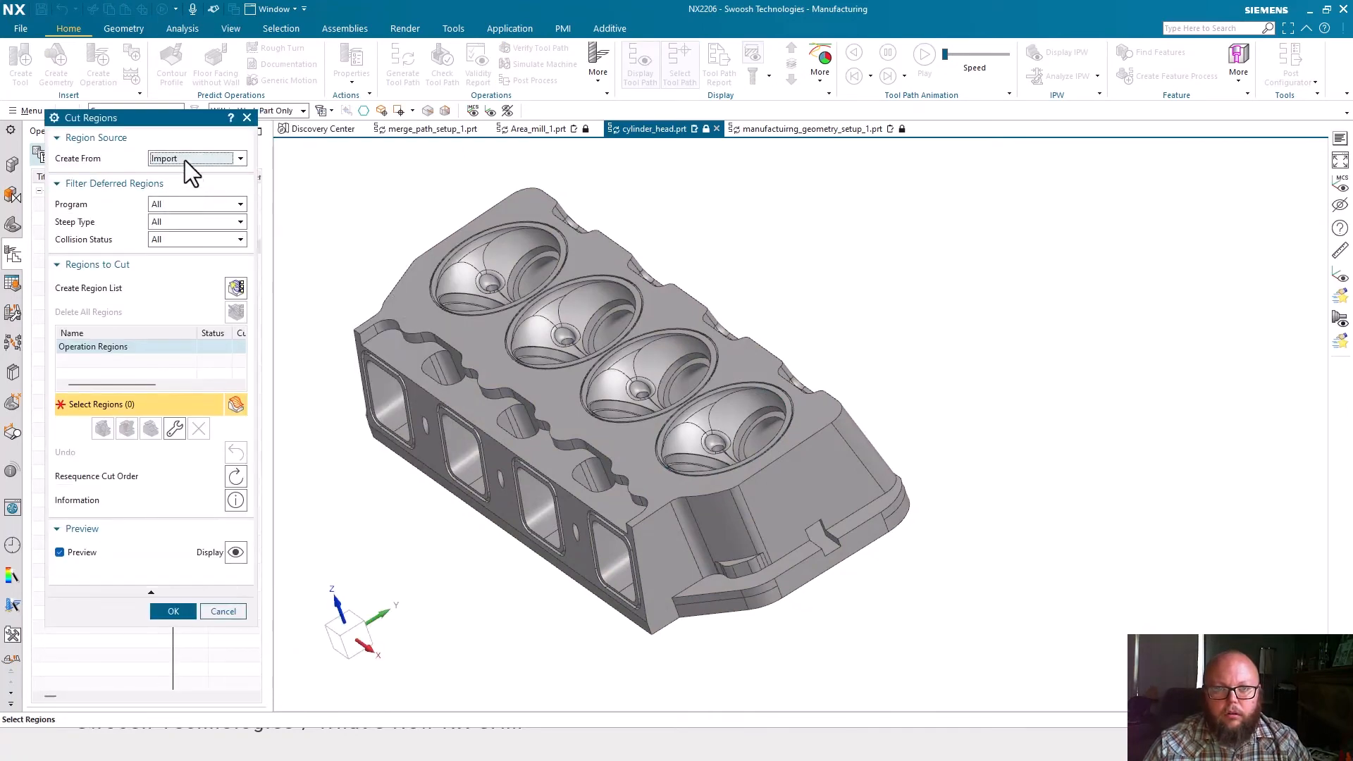
{"action": "left_click", "coordinate": [236, 287]}
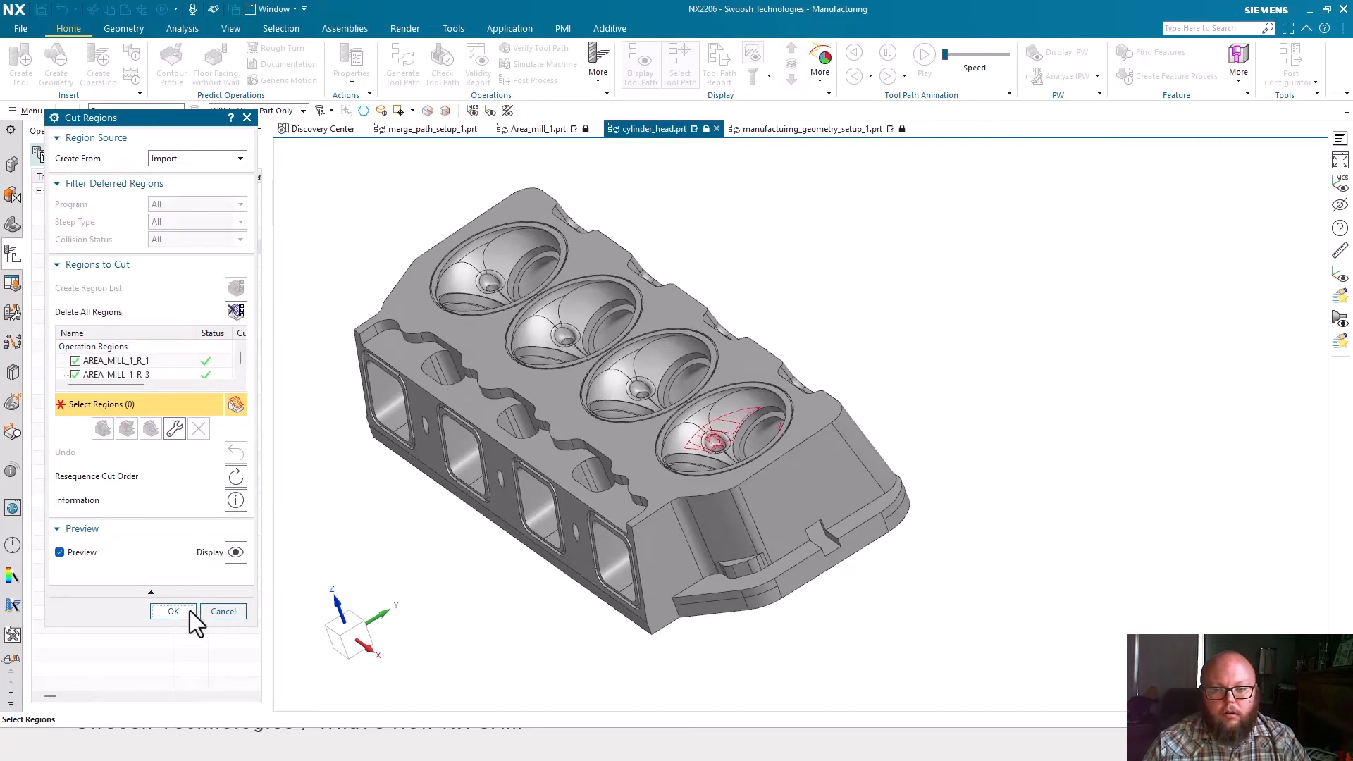
{"action": "left_click", "coordinate": [189, 611]}
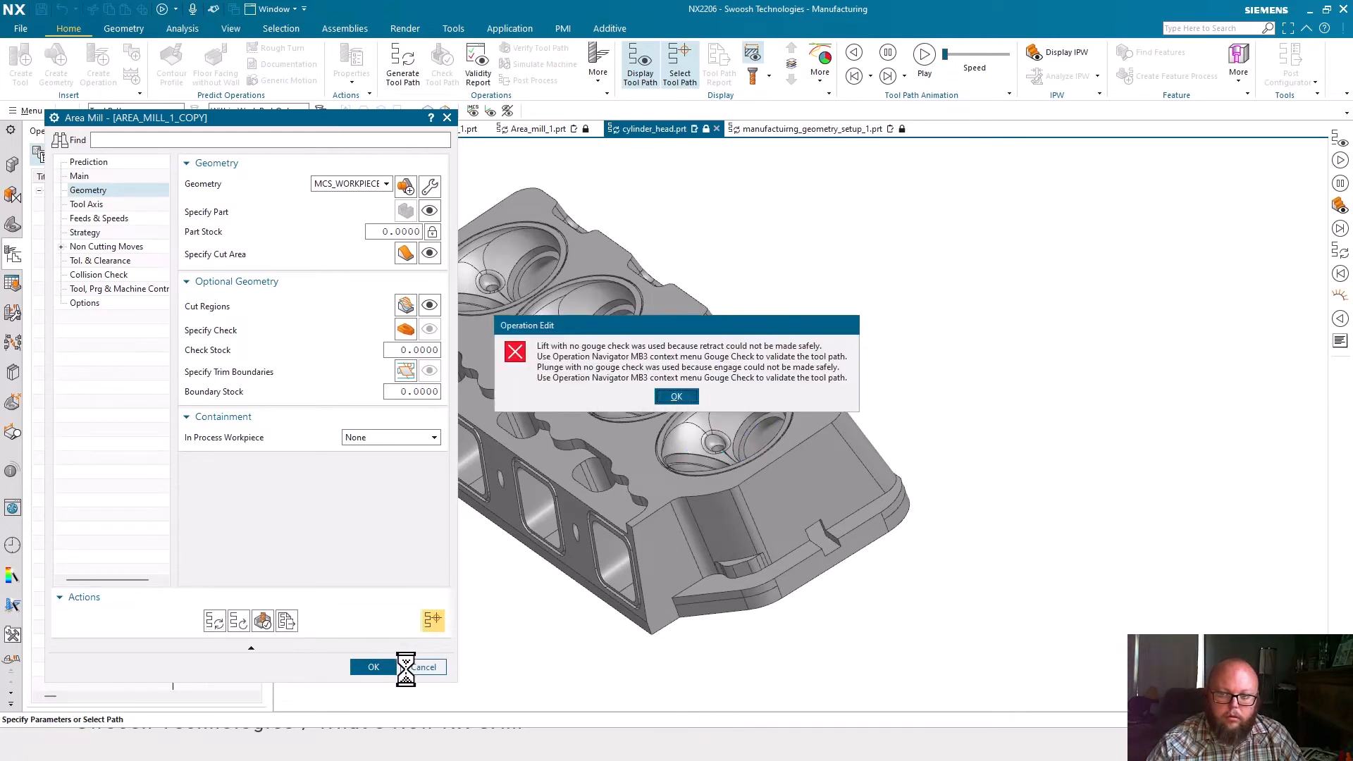
{"action": "left_click", "coordinate": [676, 397]}
Switch to the presentation and advance to the Contour Profile / Merge Path slide
{"action": "key", "text": "super+Tab"}
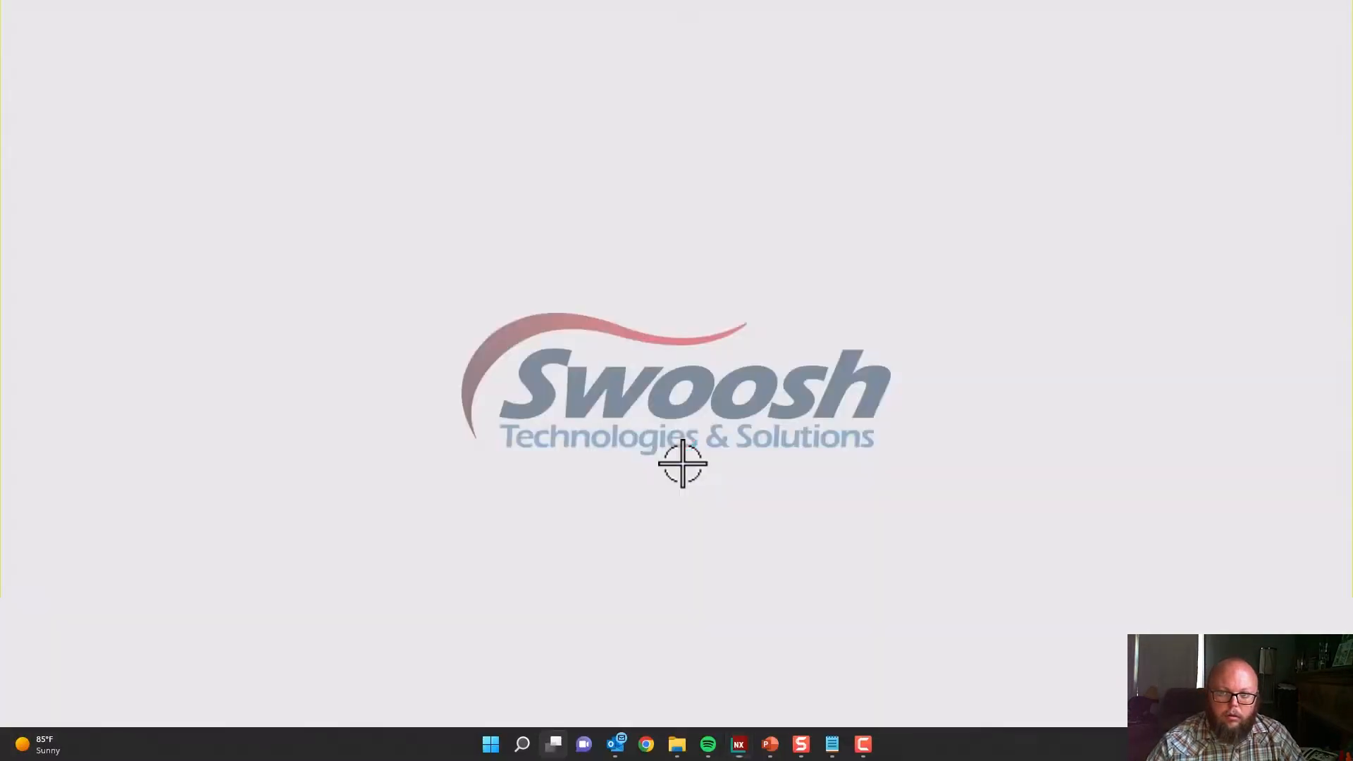
{"action": "left_click", "coordinate": [843, 176]}
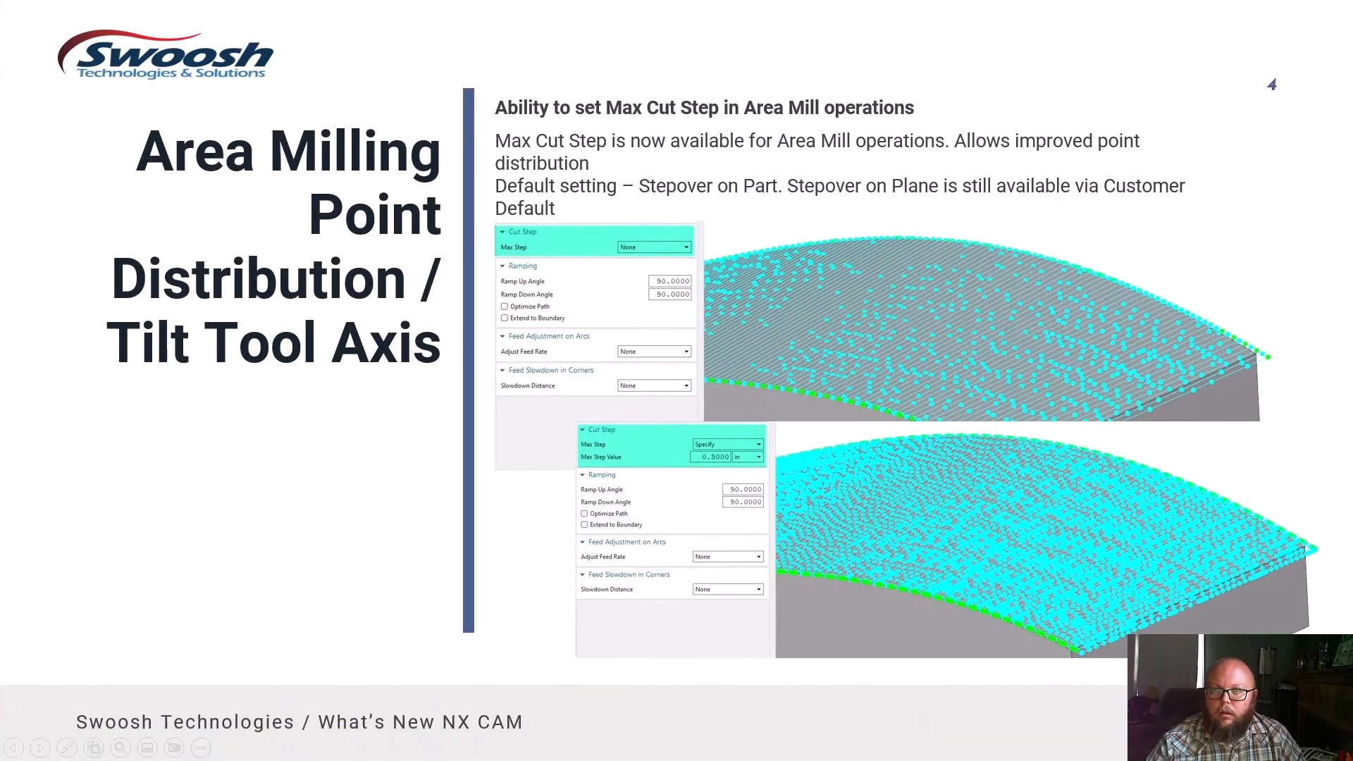
{"action": "left_click", "coordinate": [740, 357]}
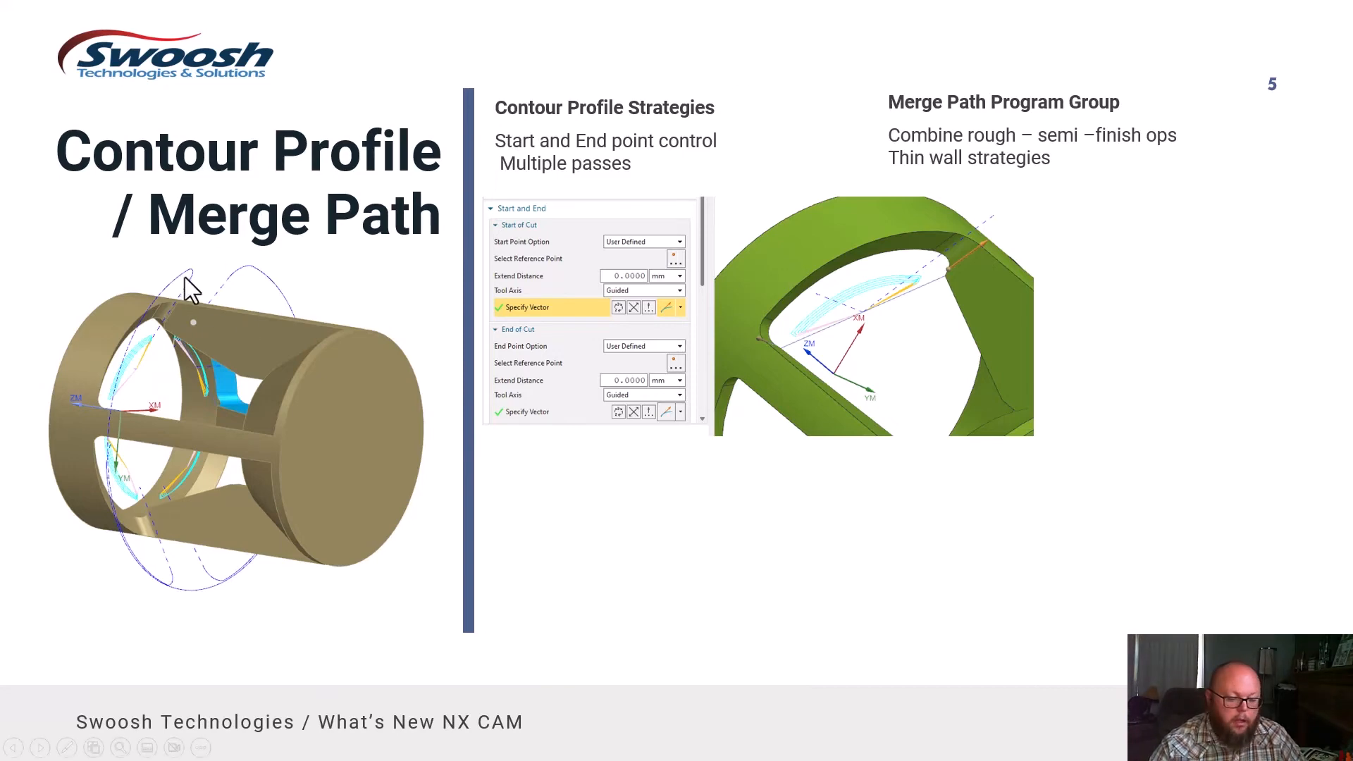
Switch back to NX with merge_path_setup_1.prt displayed, and examine the cylindrical part's window openings and angled walls
{"action": "key", "text": "super+Tab"}
{"action": "left_click", "coordinate": [806, 231]}
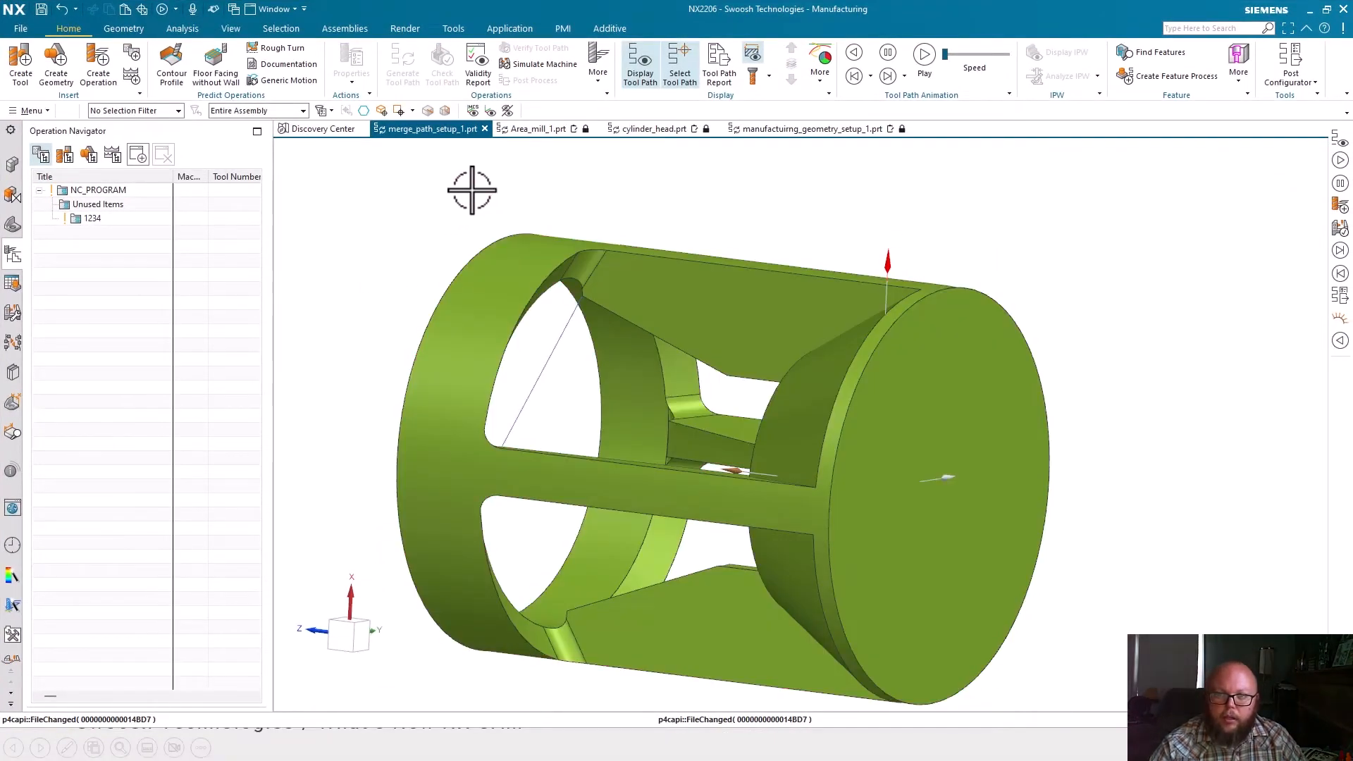
{"action": "scroll", "coordinate": [455, 200], "scroll_direction": "down", "scroll_amount": 1}
{"action": "middle_click_drag", "start_coordinate": [464, 220], "coordinate": [493, 218], "text": "shift"}
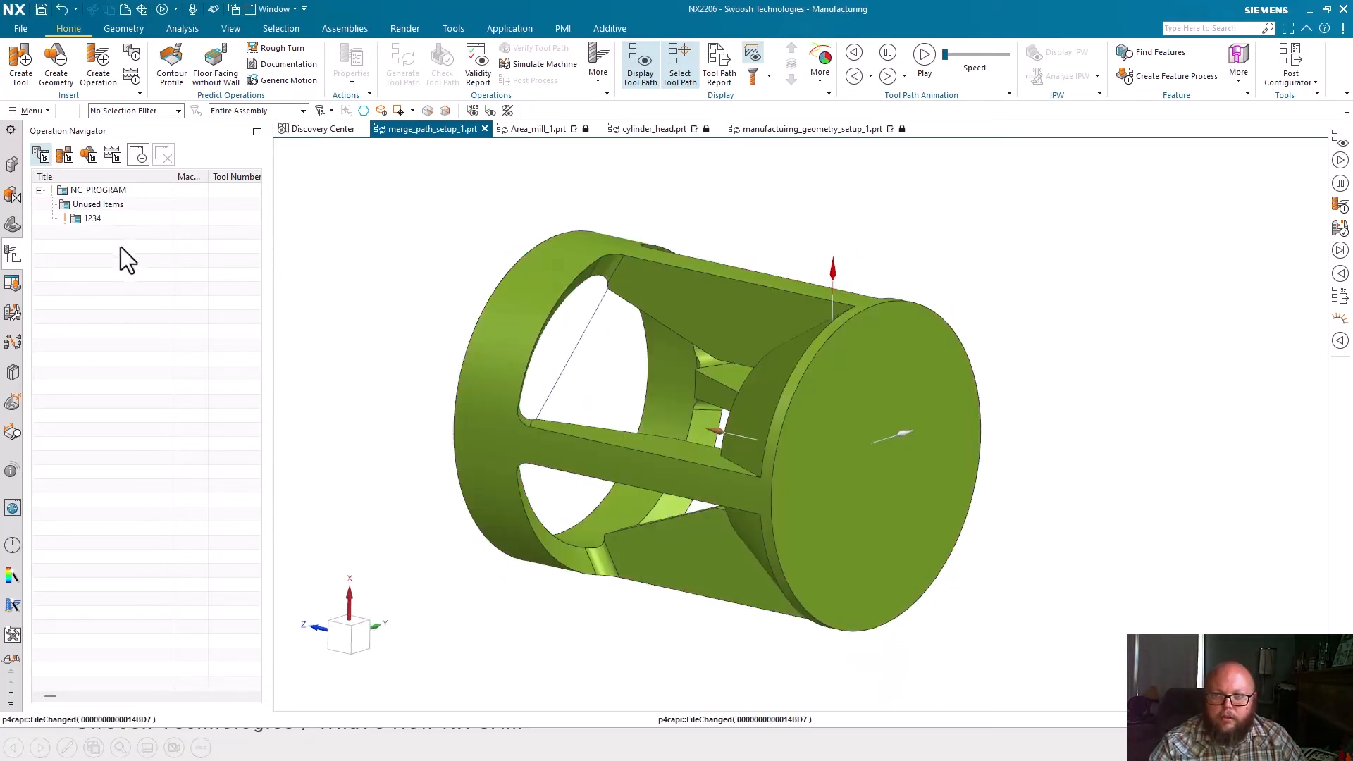
{"action": "scroll", "coordinate": [619, 301], "scroll_direction": "up", "scroll_amount": 1}
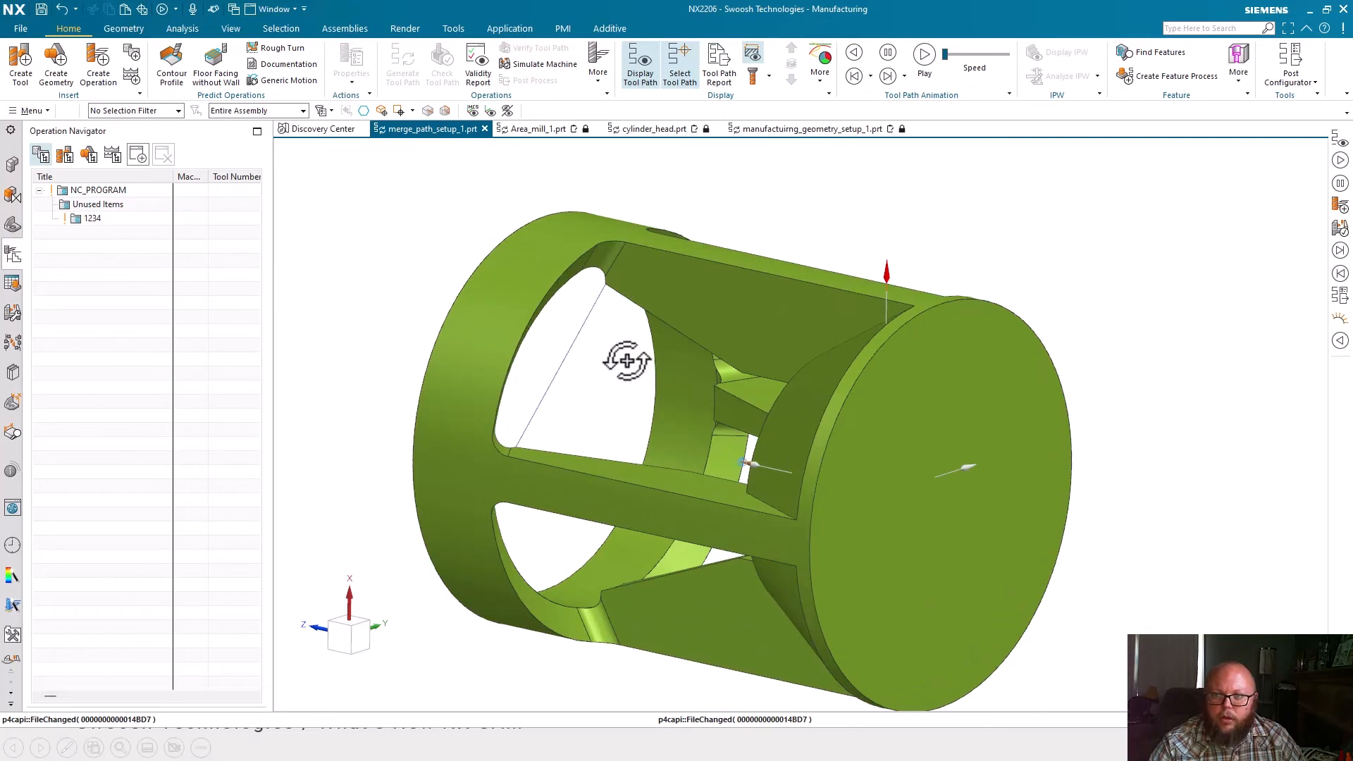
{"action": "scroll", "coordinate": [613, 352], "scroll_direction": "up", "scroll_amount": 3}
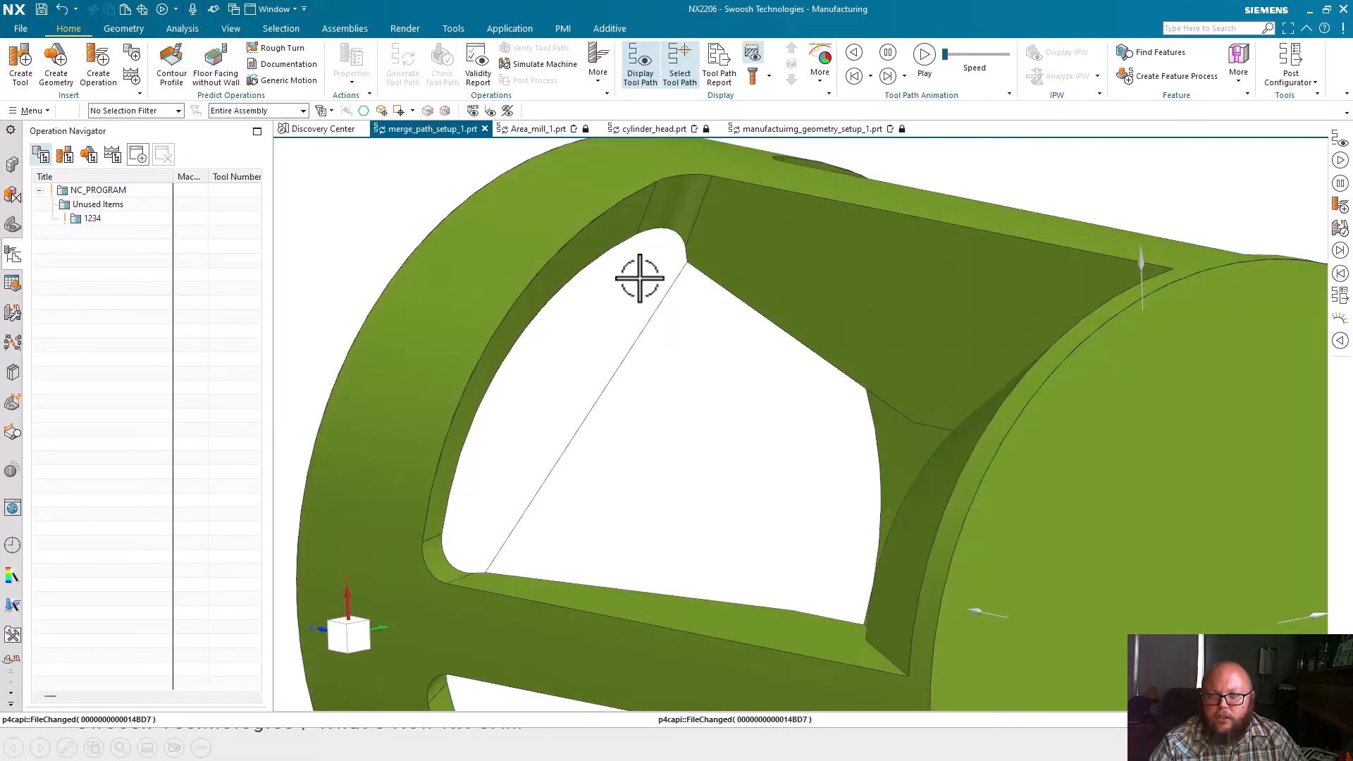
{"action": "scroll", "coordinate": [560, 353], "scroll_direction": "down", "scroll_amount": 5}
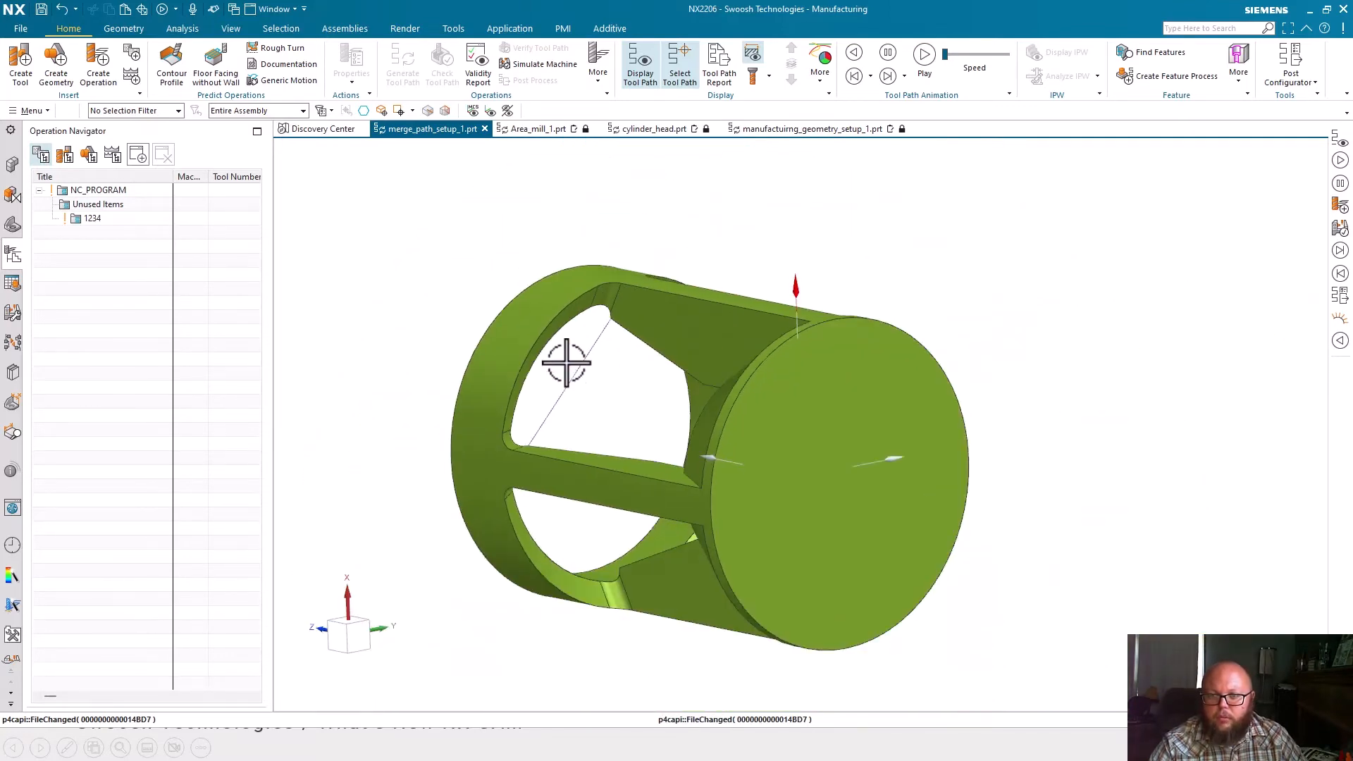
{"action": "middle_click_drag", "start_coordinate": [566, 362], "coordinate": [620, 338]}
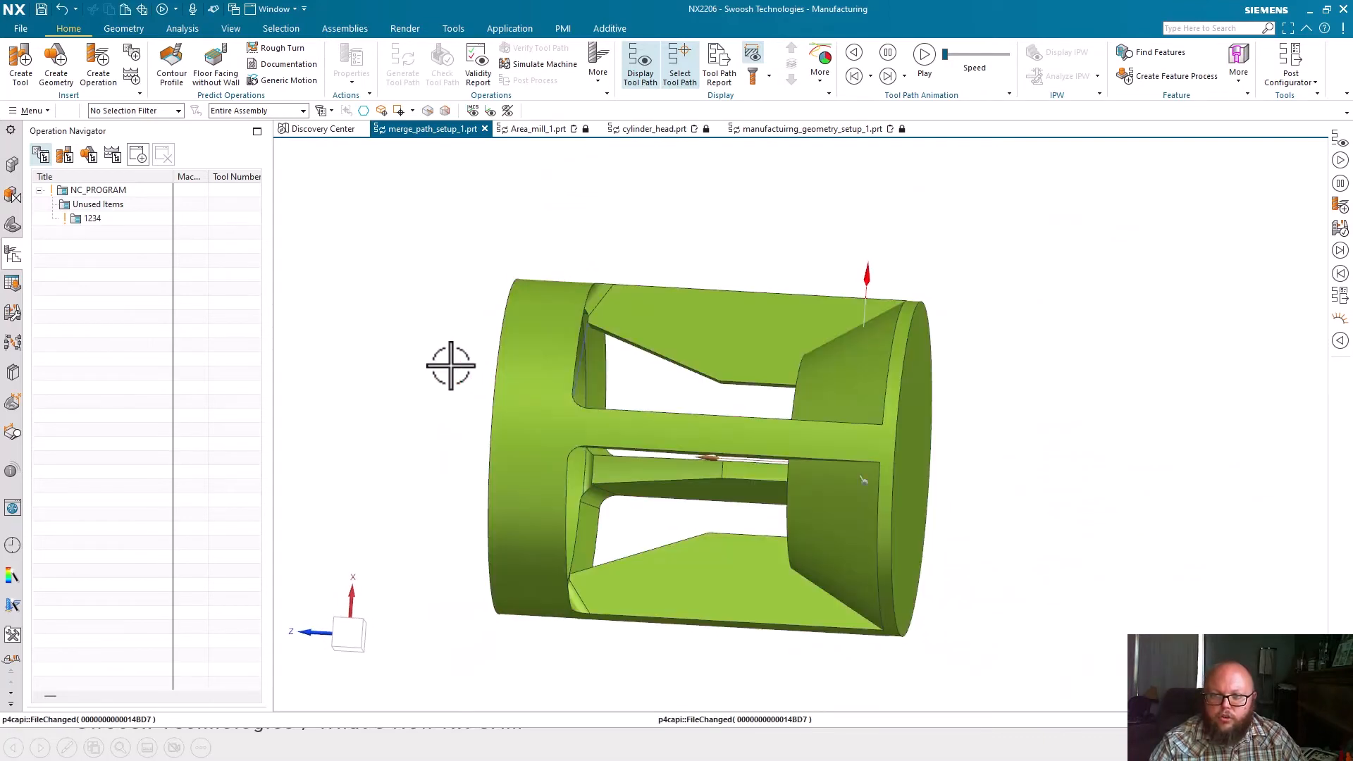
{"action": "middle_click_drag", "start_coordinate": [987, 324], "coordinate": [939, 327]}
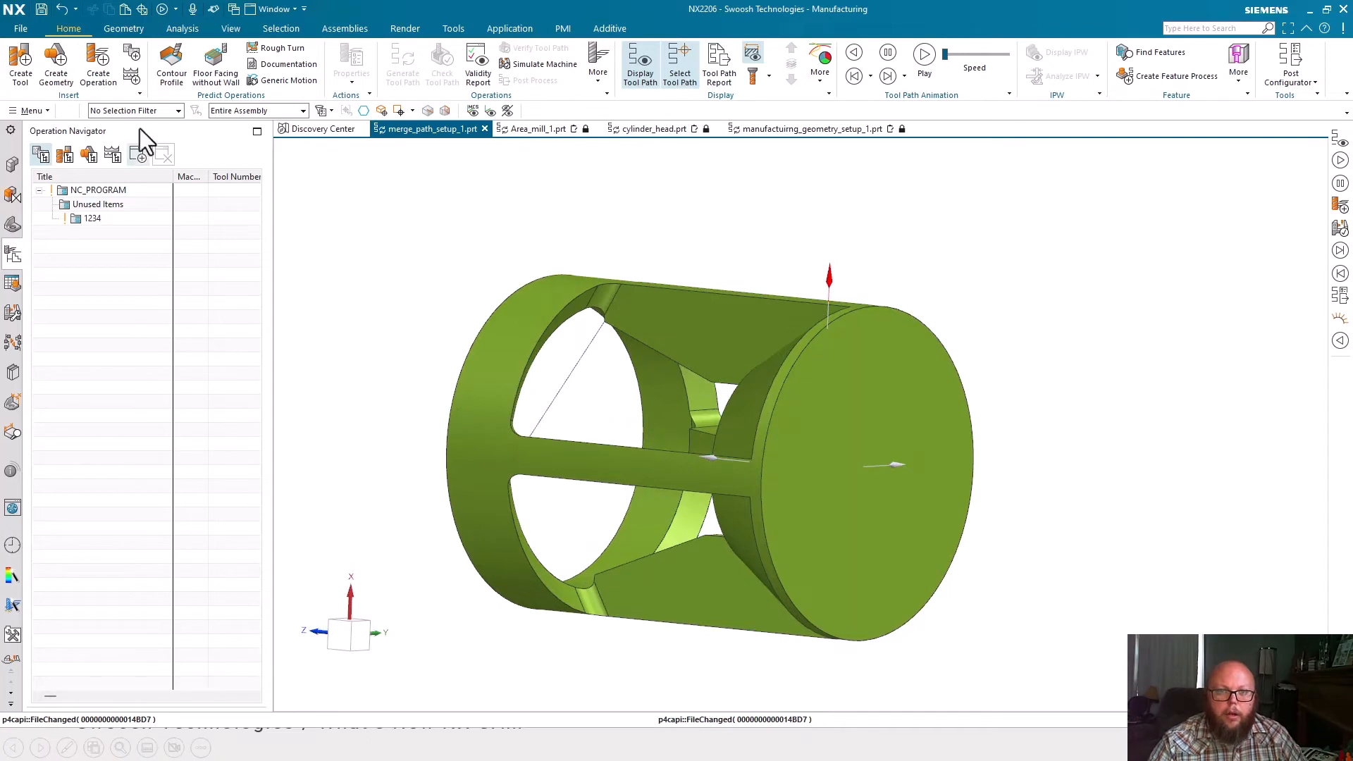
Create a mill_multi-axis Contour Profile operation in program 1234 with tool UGTI0201_027 and WORKPIECE geometry, and choose its method
{"action": "left_click", "coordinate": [97, 66]}
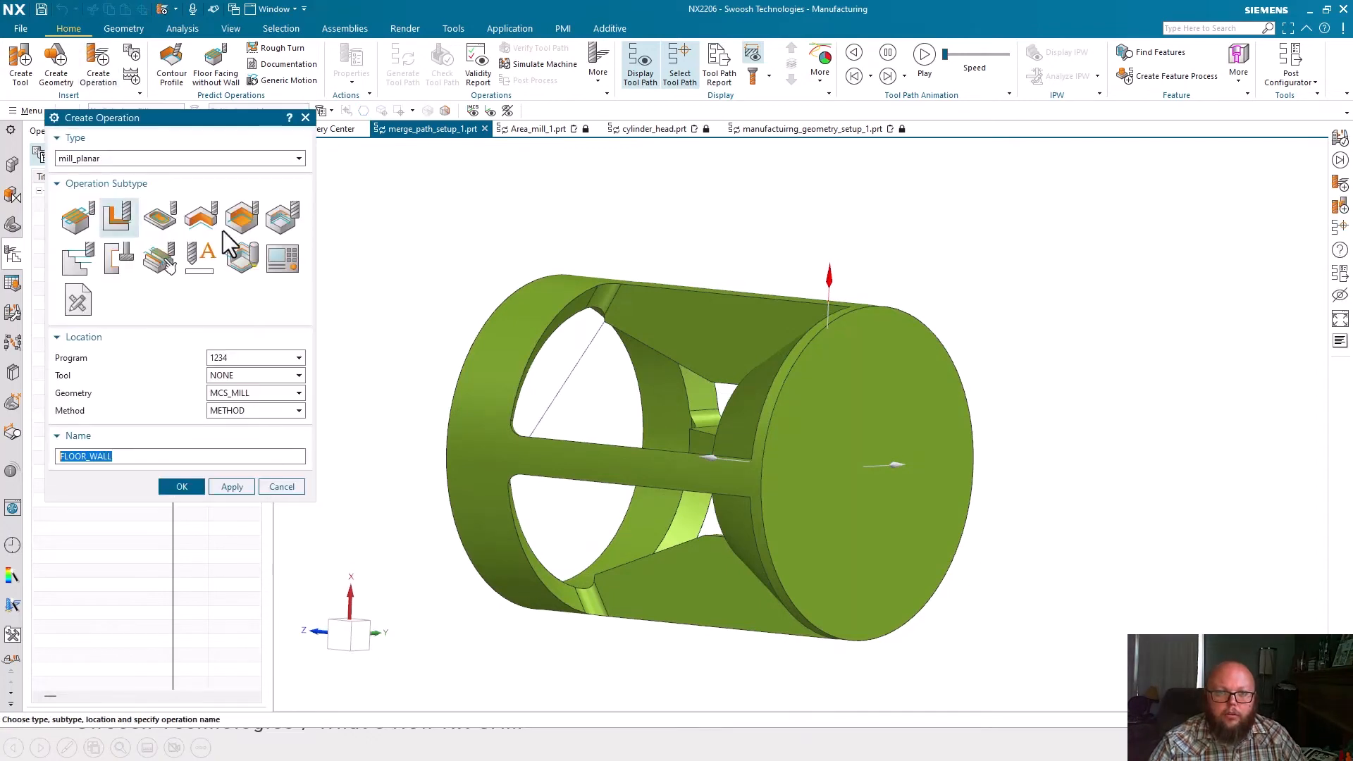
{"action": "left_click", "coordinate": [206, 159]}
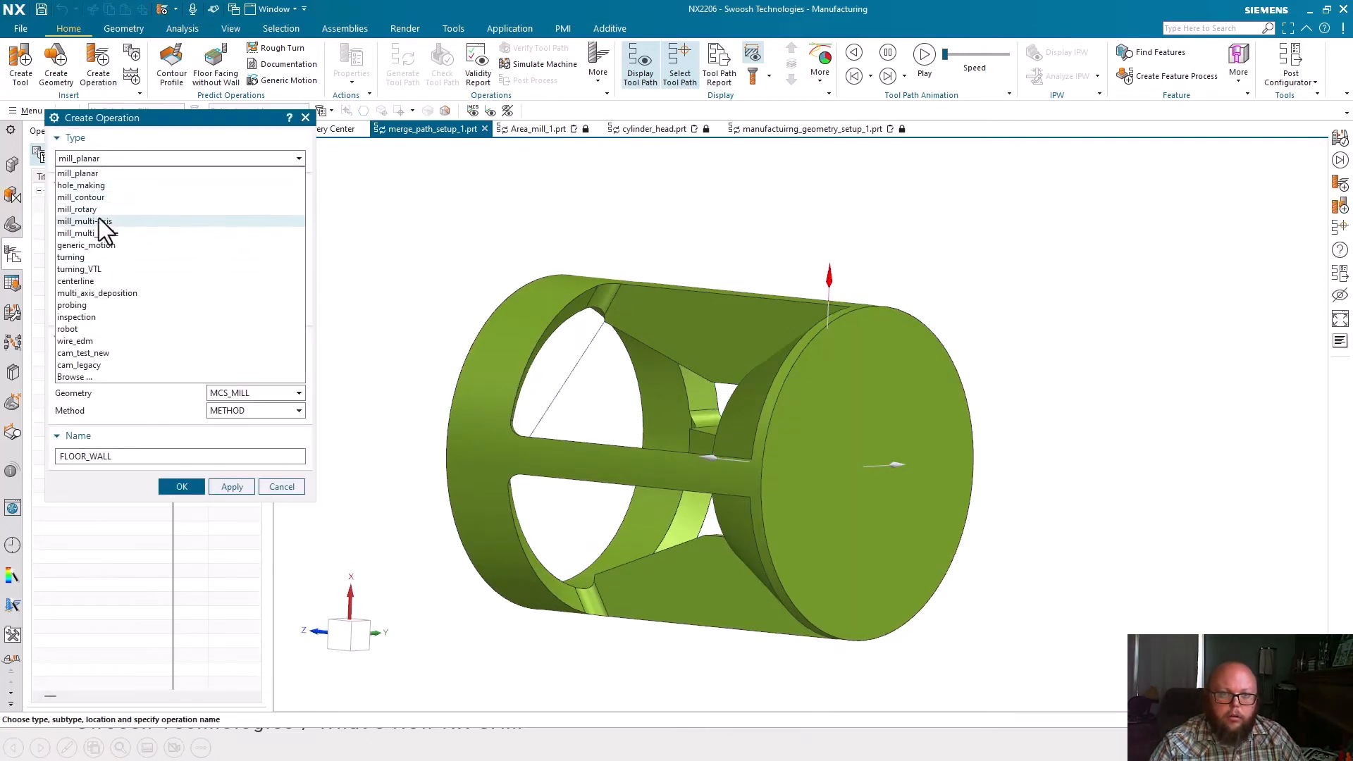
{"action": "left_click", "coordinate": [98, 220]}
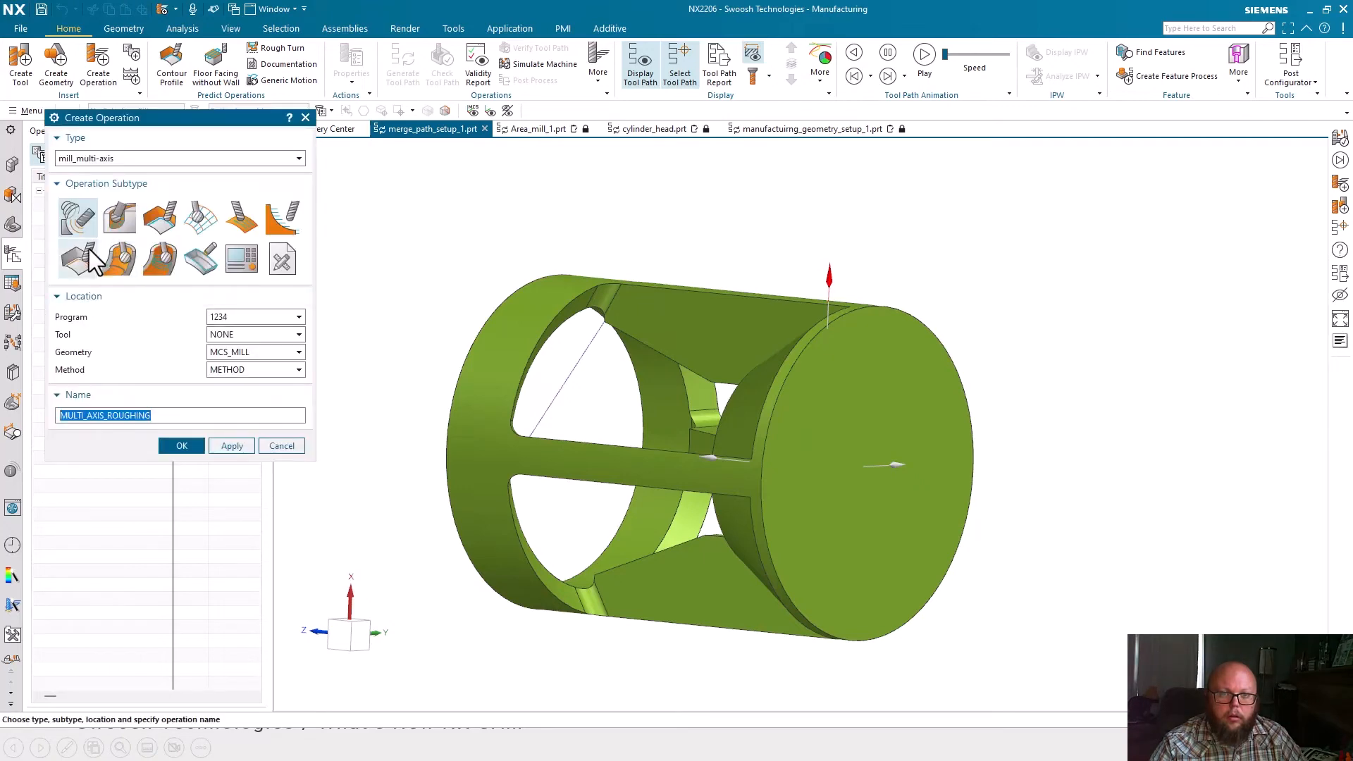
{"action": "left_click", "coordinate": [170, 221]}
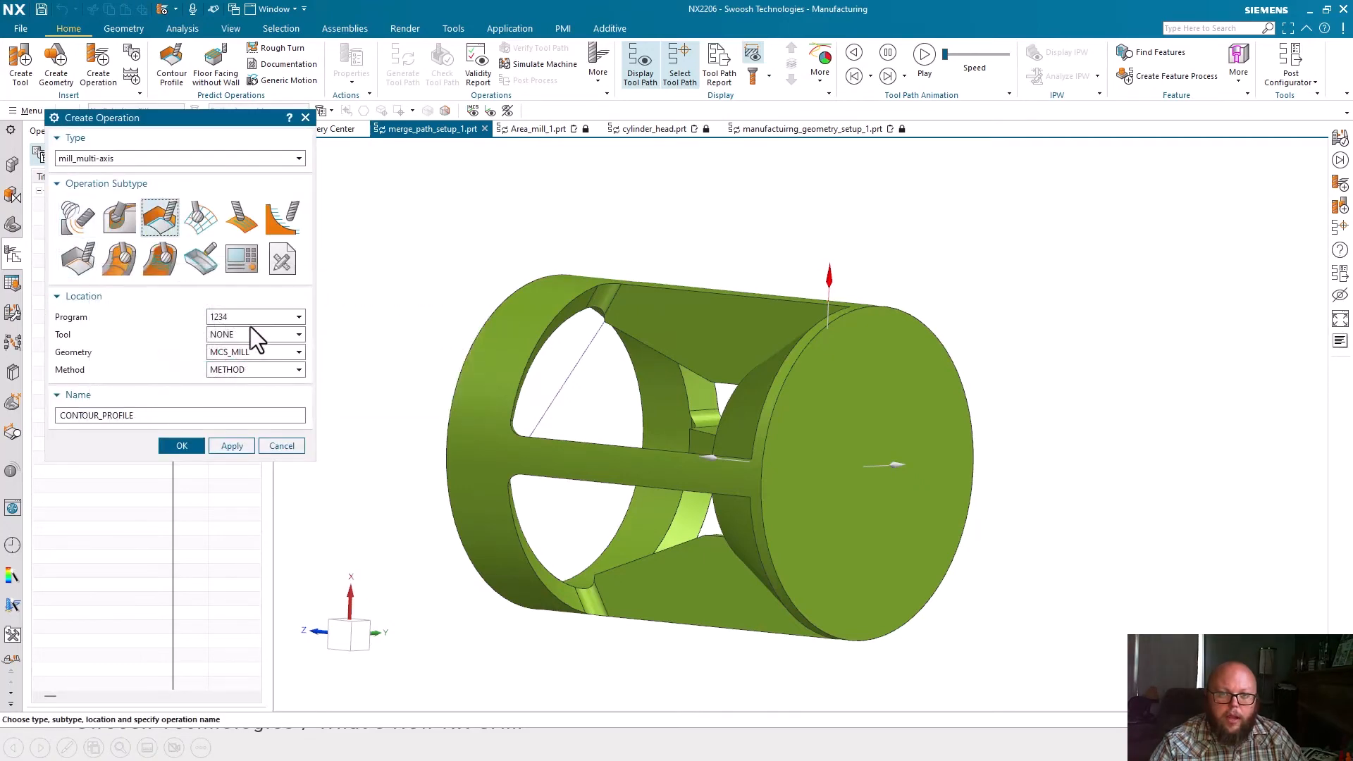
{"action": "left_click", "coordinate": [250, 334]}
{"action": "left_click", "coordinate": [257, 371]}
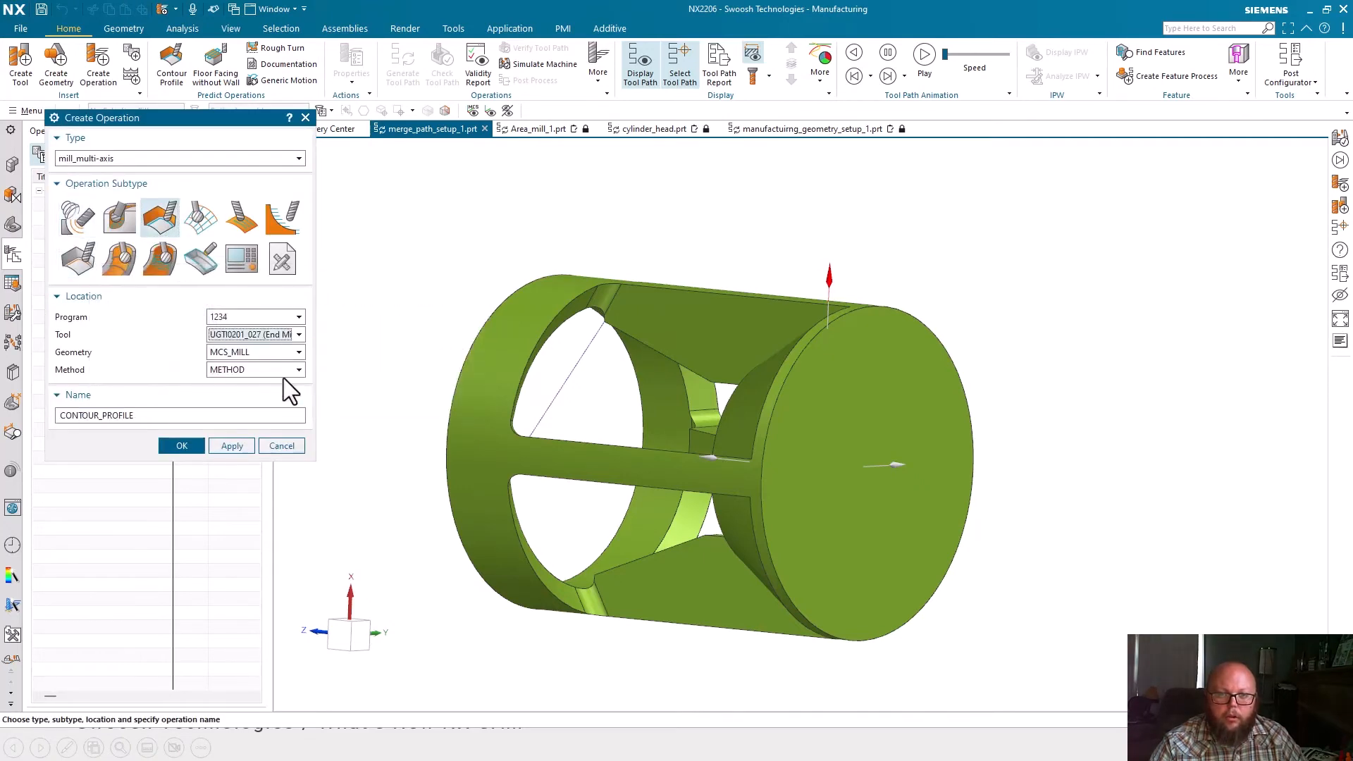
{"action": "left_click", "coordinate": [254, 351]}
{"action": "left_click", "coordinate": [243, 361]}
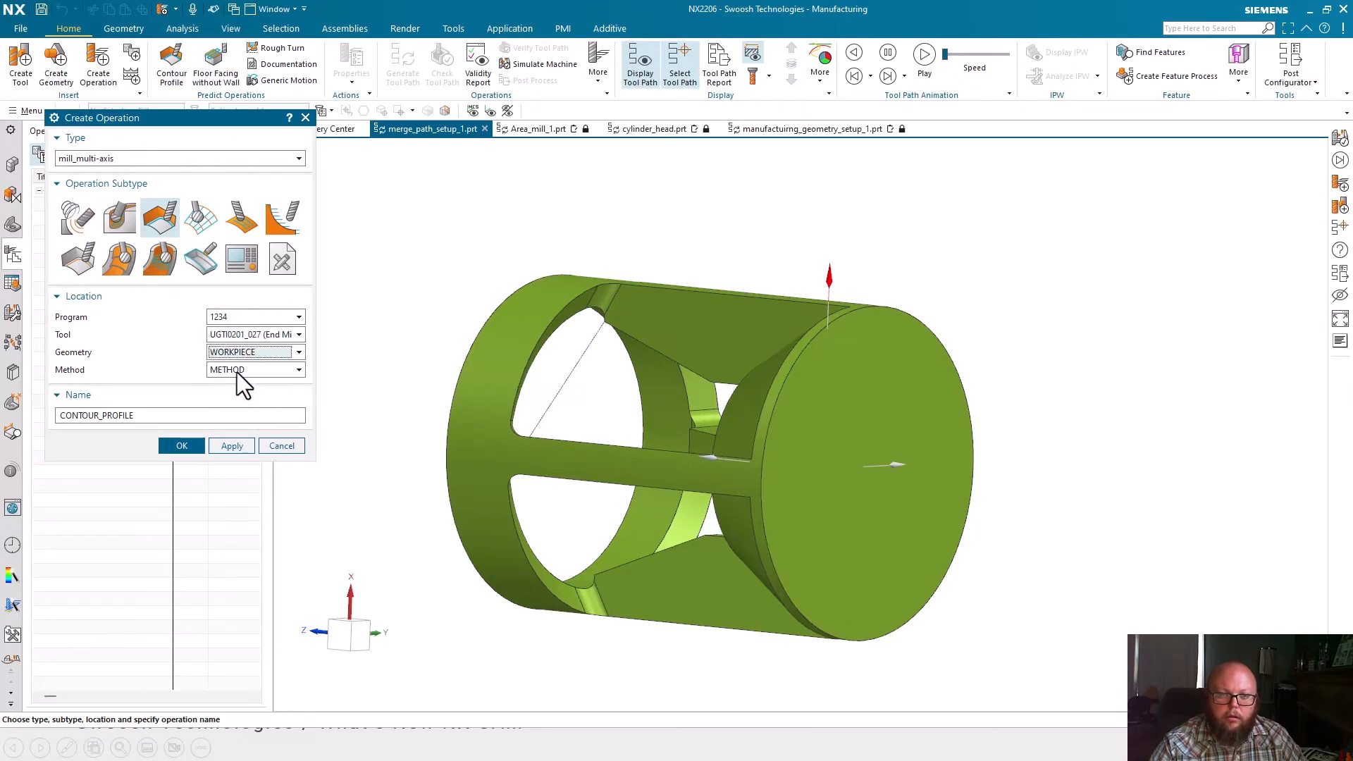
{"action": "left_click", "coordinate": [237, 372]}
{"action": "left_click", "coordinate": [247, 399]}
{"action": "left_click", "coordinate": [181, 445]}
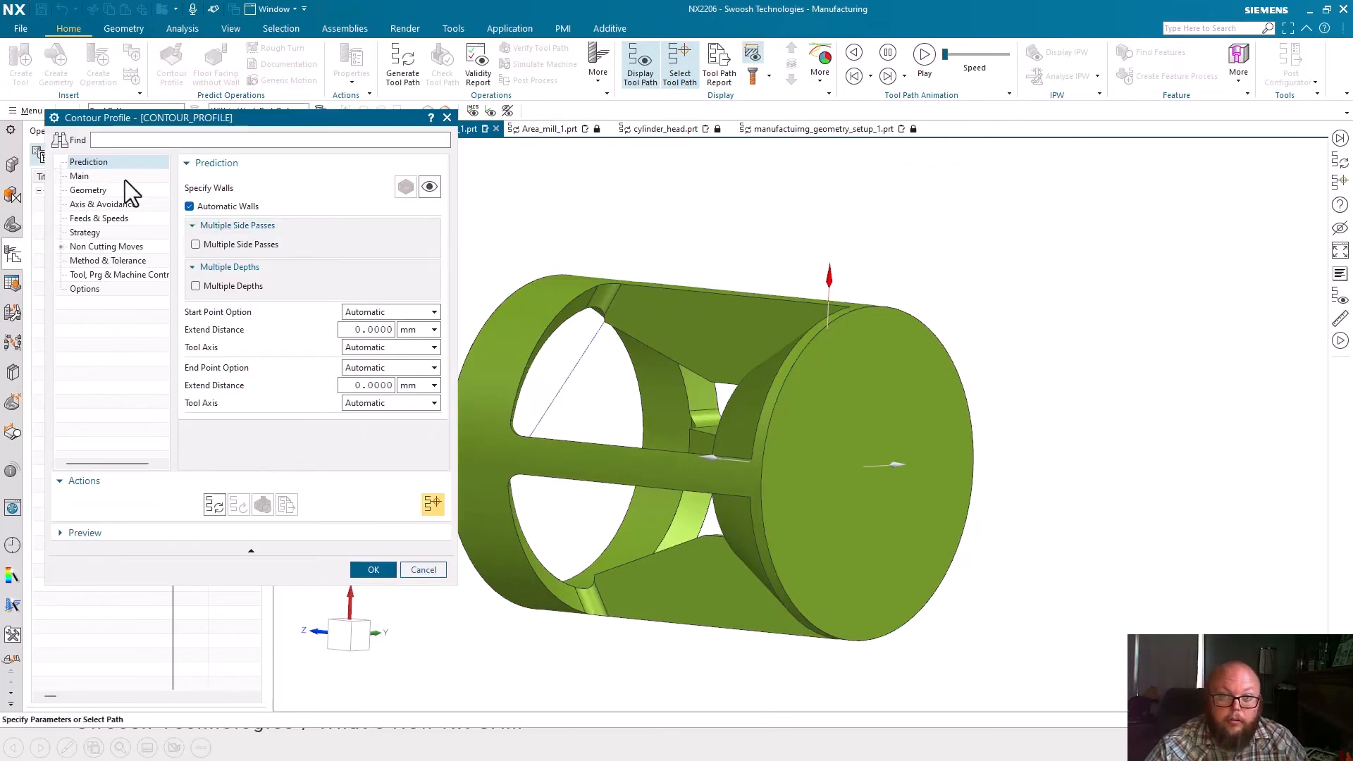
Turn off Automatic Walls for CONTOUR_PROFILE and specify five connected faces around the upper window opening as wall geometry
{"action": "left_click", "coordinate": [124, 177]}
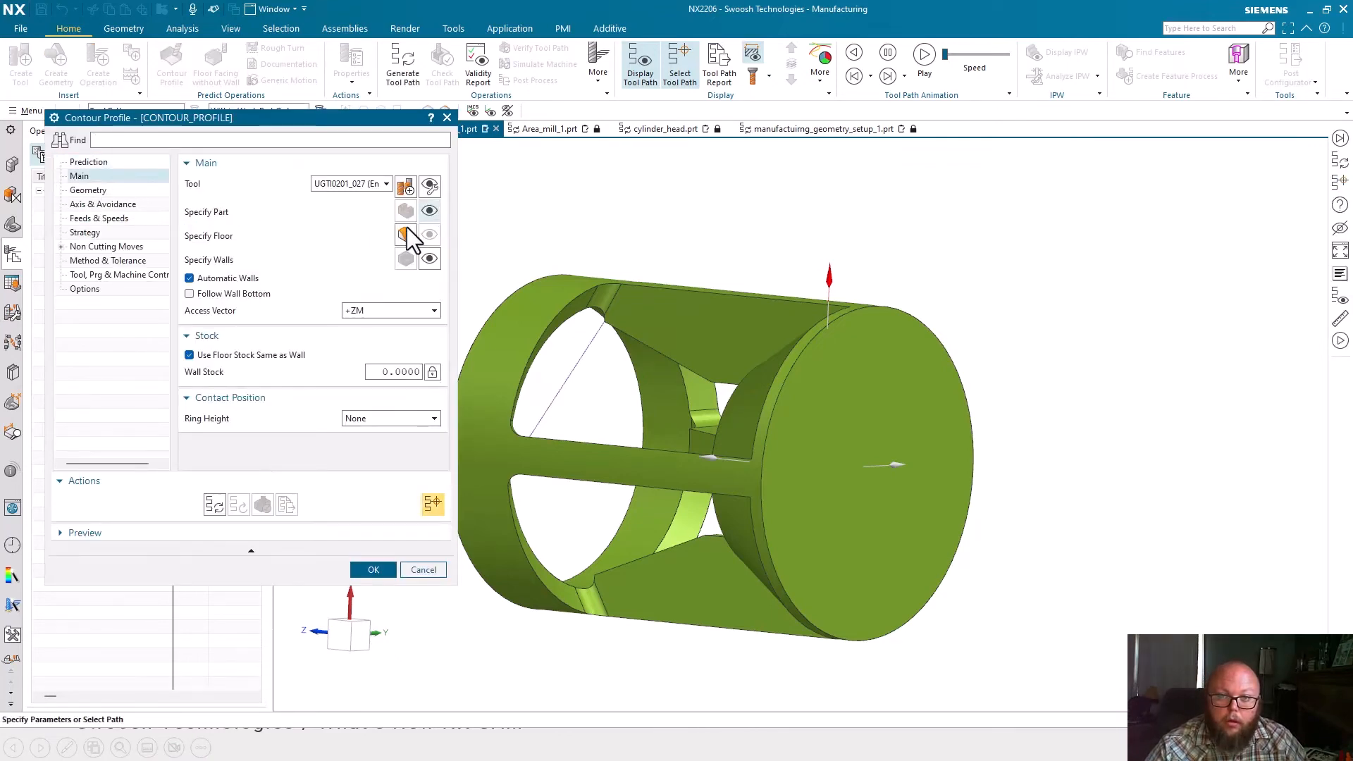
{"action": "left_click", "coordinate": [239, 278]}
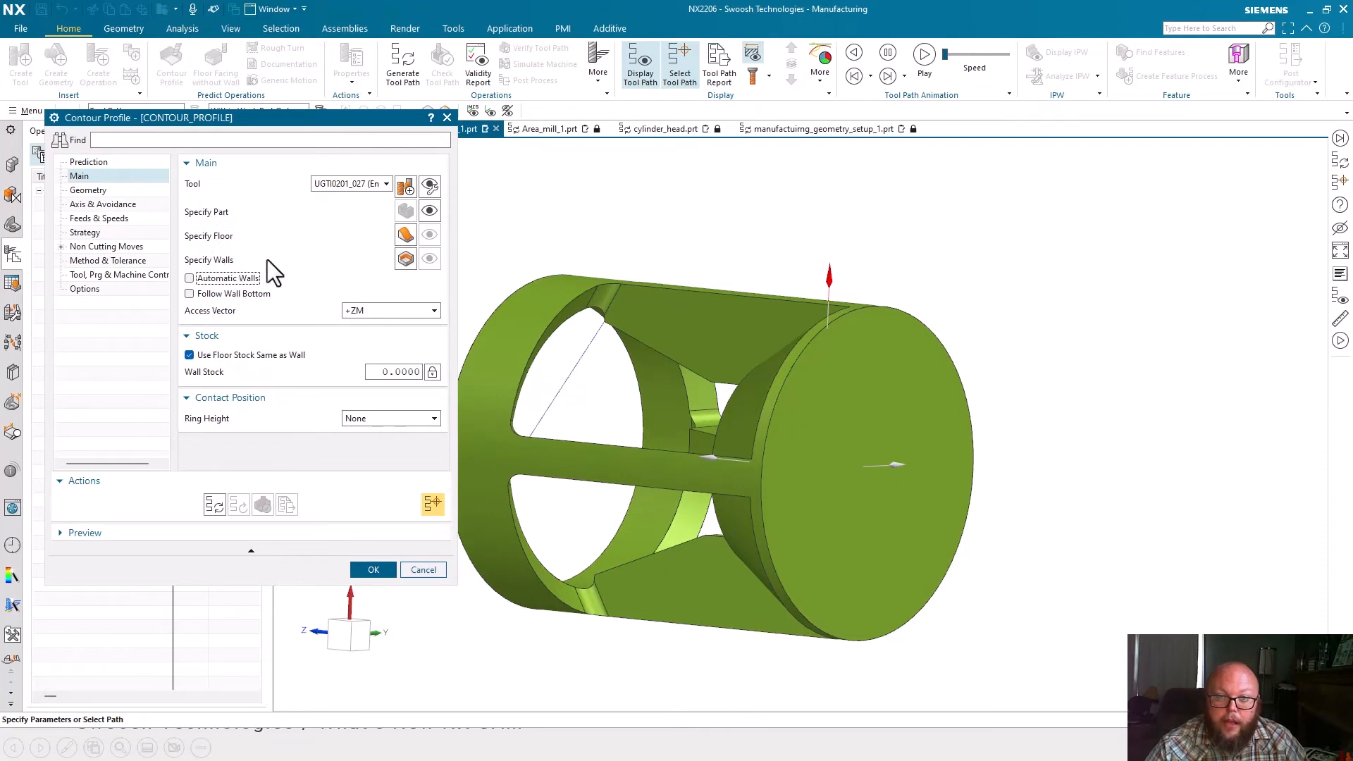
{"action": "left_click", "coordinate": [405, 260]}
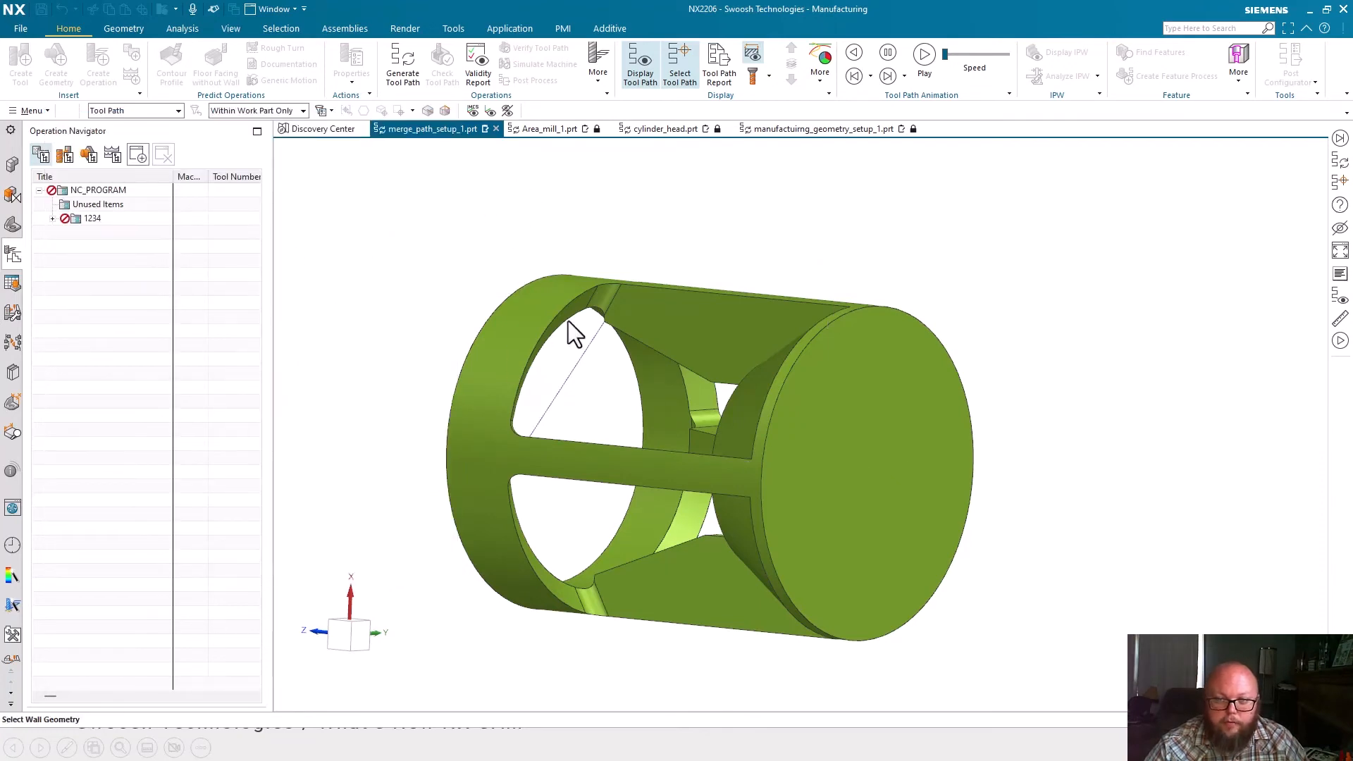
{"action": "scroll", "coordinate": [613, 334], "scroll_direction": "up", "scroll_amount": 6}
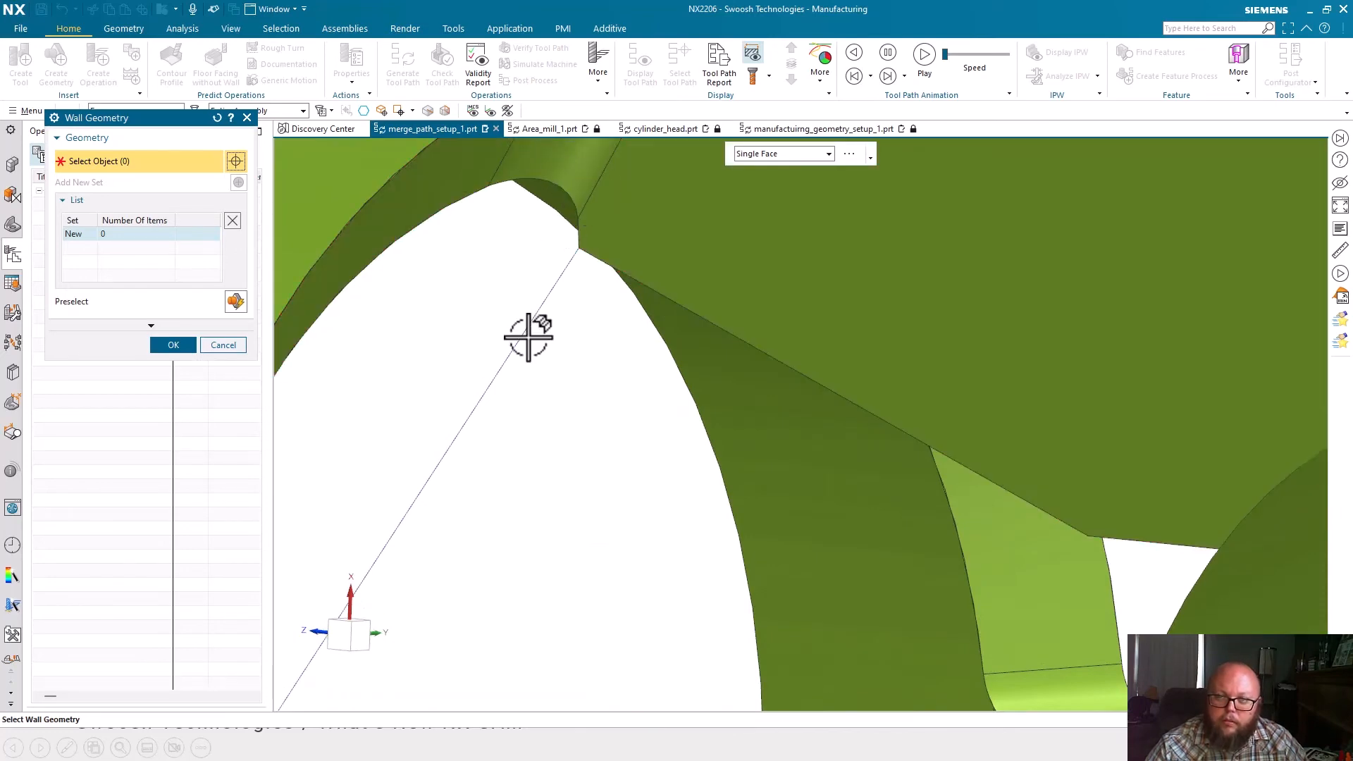
{"action": "scroll", "coordinate": [529, 332], "scroll_direction": "down", "scroll_amount": 5}
{"action": "scroll", "coordinate": [592, 450], "scroll_direction": "down", "scroll_amount": 3}
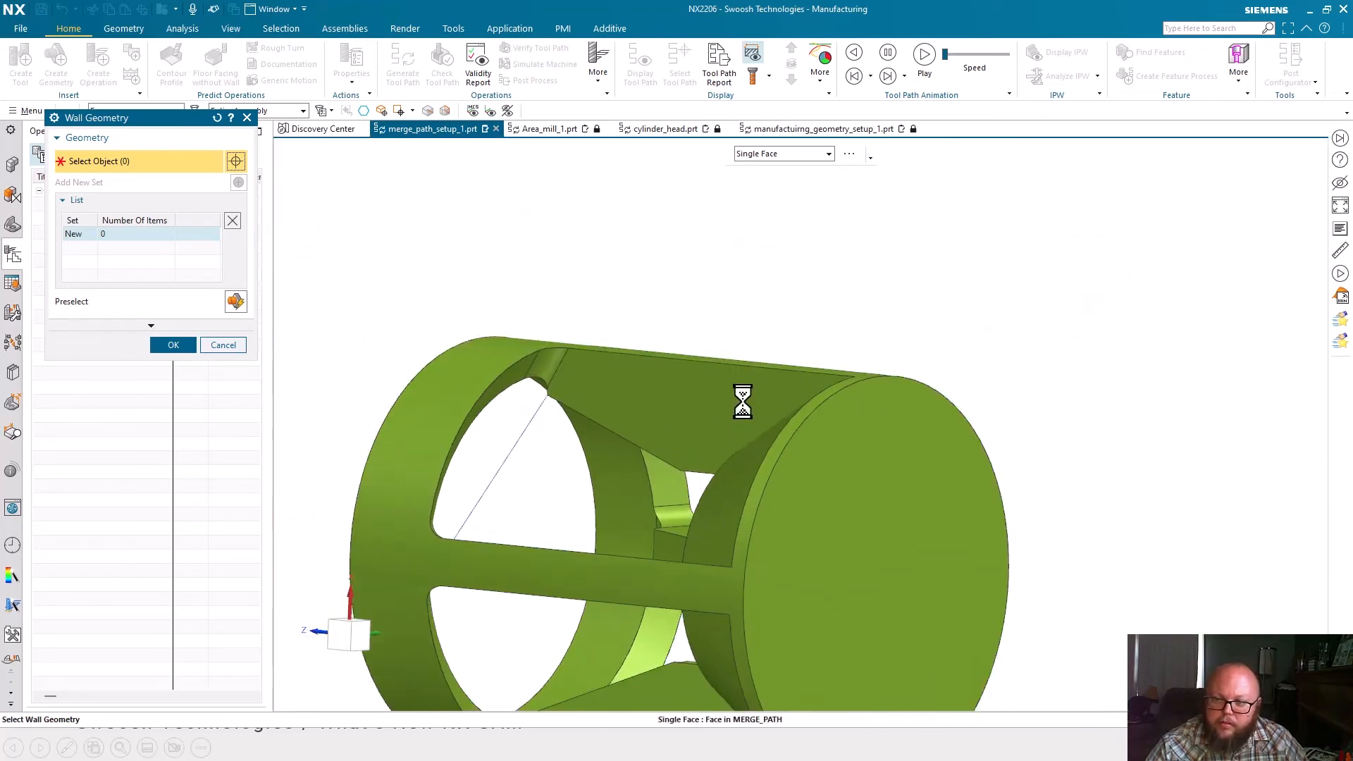
{"action": "left_click", "coordinate": [723, 419]}
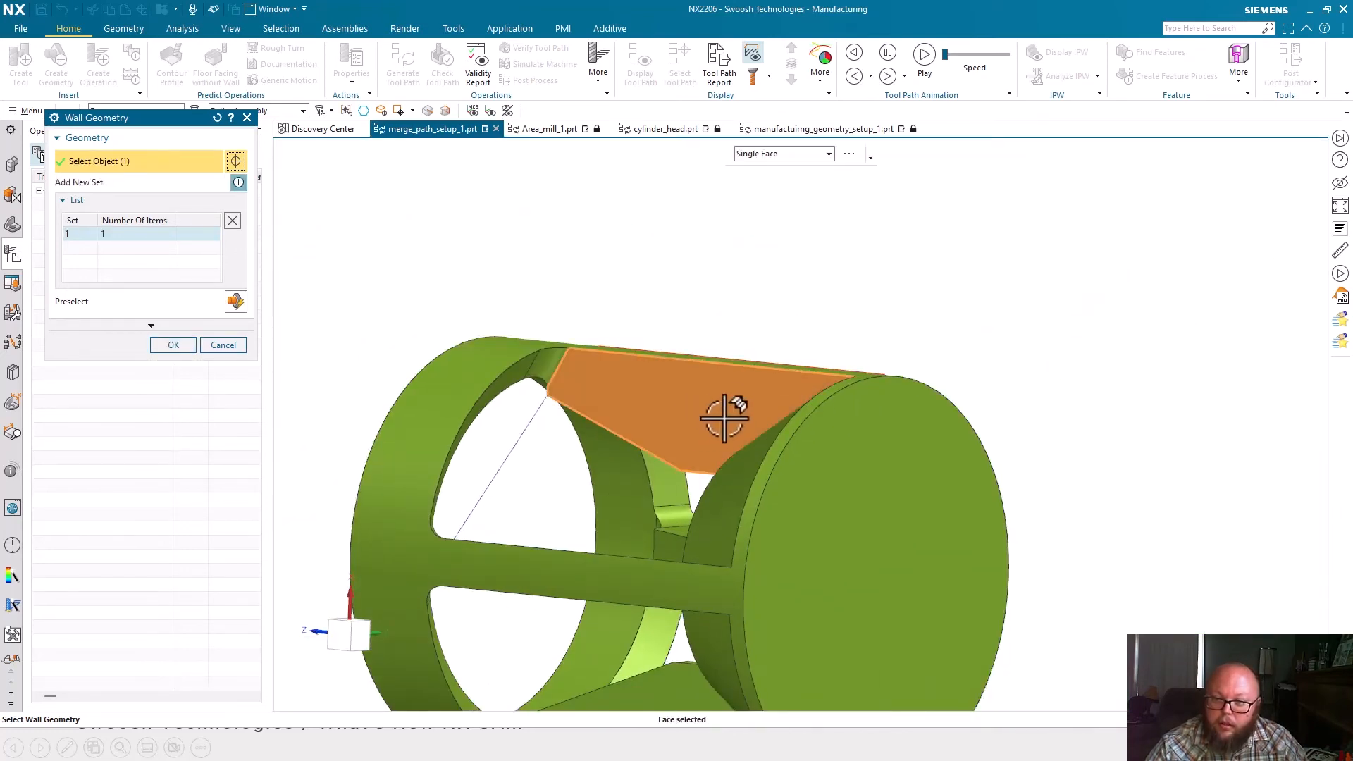
{"action": "left_click", "coordinate": [521, 371]}
{"action": "left_click", "coordinate": [521, 371]}
{"action": "scroll", "coordinate": [628, 377], "scroll_direction": "down", "scroll_amount": 4}
{"action": "middle_click_drag", "start_coordinate": [806, 317], "coordinate": [588, 423]}
{"action": "left_click", "coordinate": [538, 422]}
{"action": "left_click", "coordinate": [565, 462]}
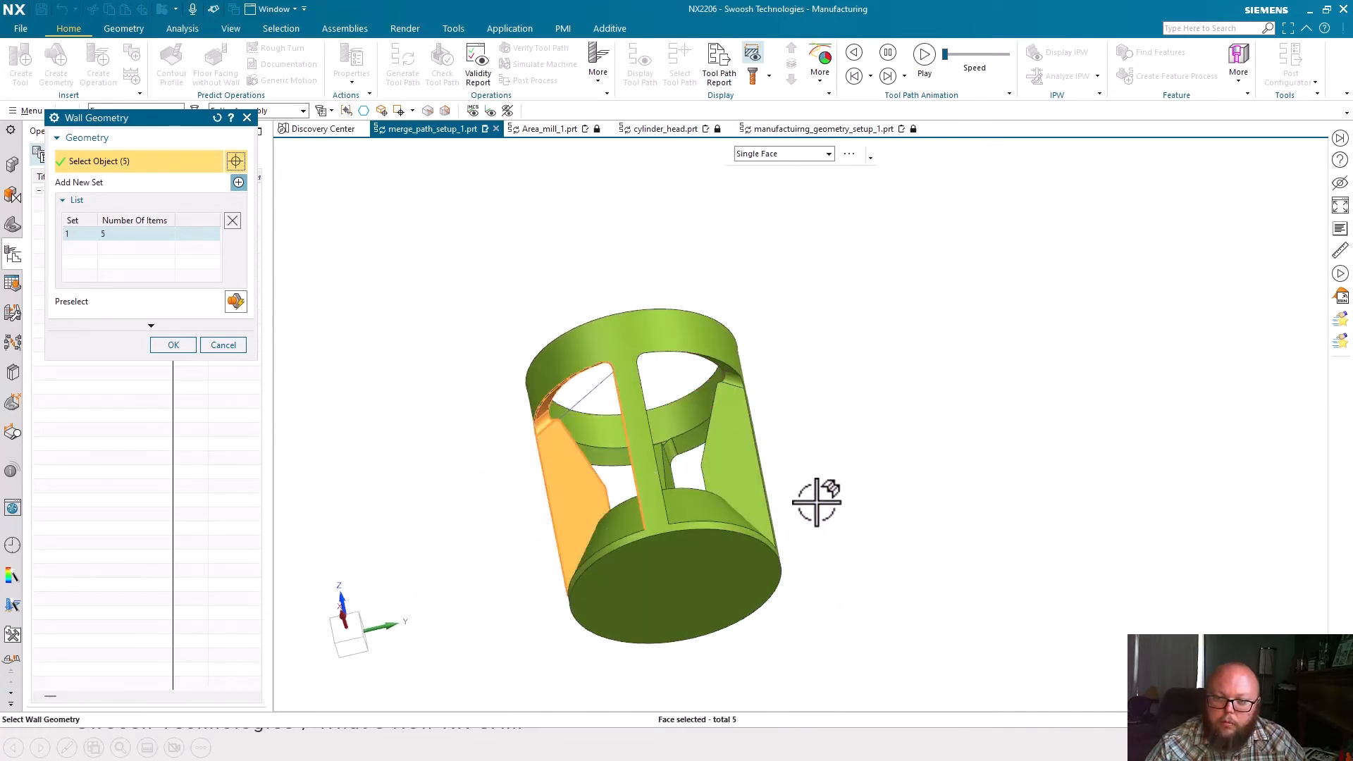
{"action": "middle_click_drag", "start_coordinate": [815, 499], "coordinate": [889, 441]}
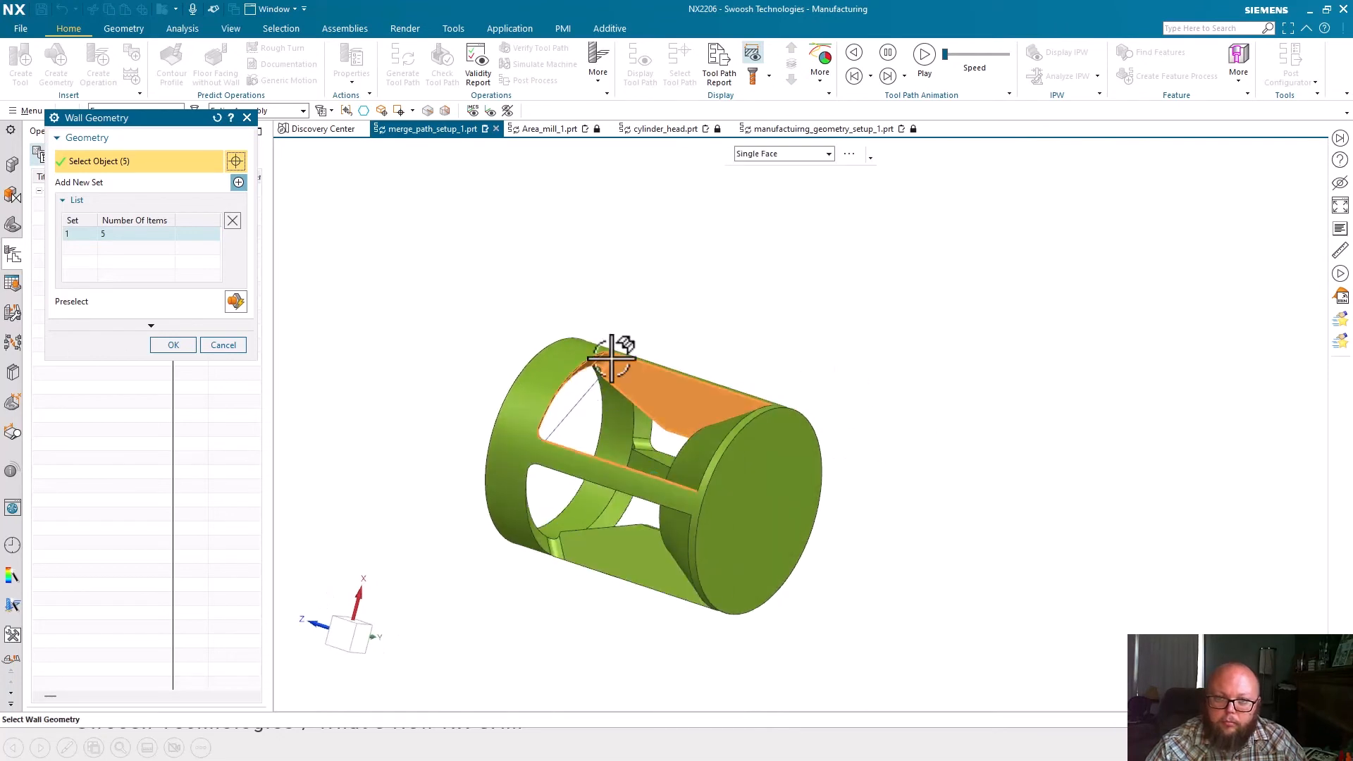
{"action": "left_click", "coordinate": [176, 344]}
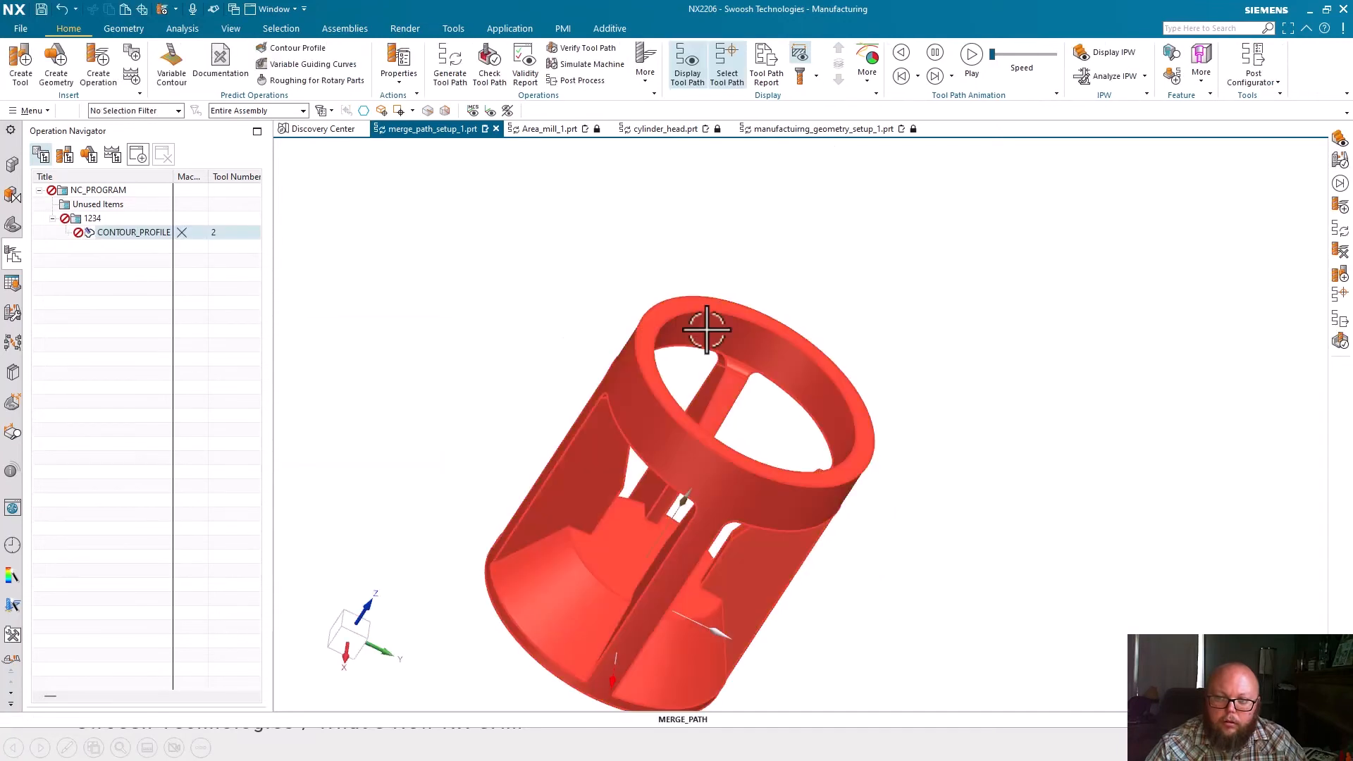
Reopen CONTOUR_PROFILE and specify its Access Vector as the View Direction, with the view looking at the part's solid end and upper window
{"action": "middle_click_drag", "start_coordinate": [791, 423], "coordinate": [841, 340]}
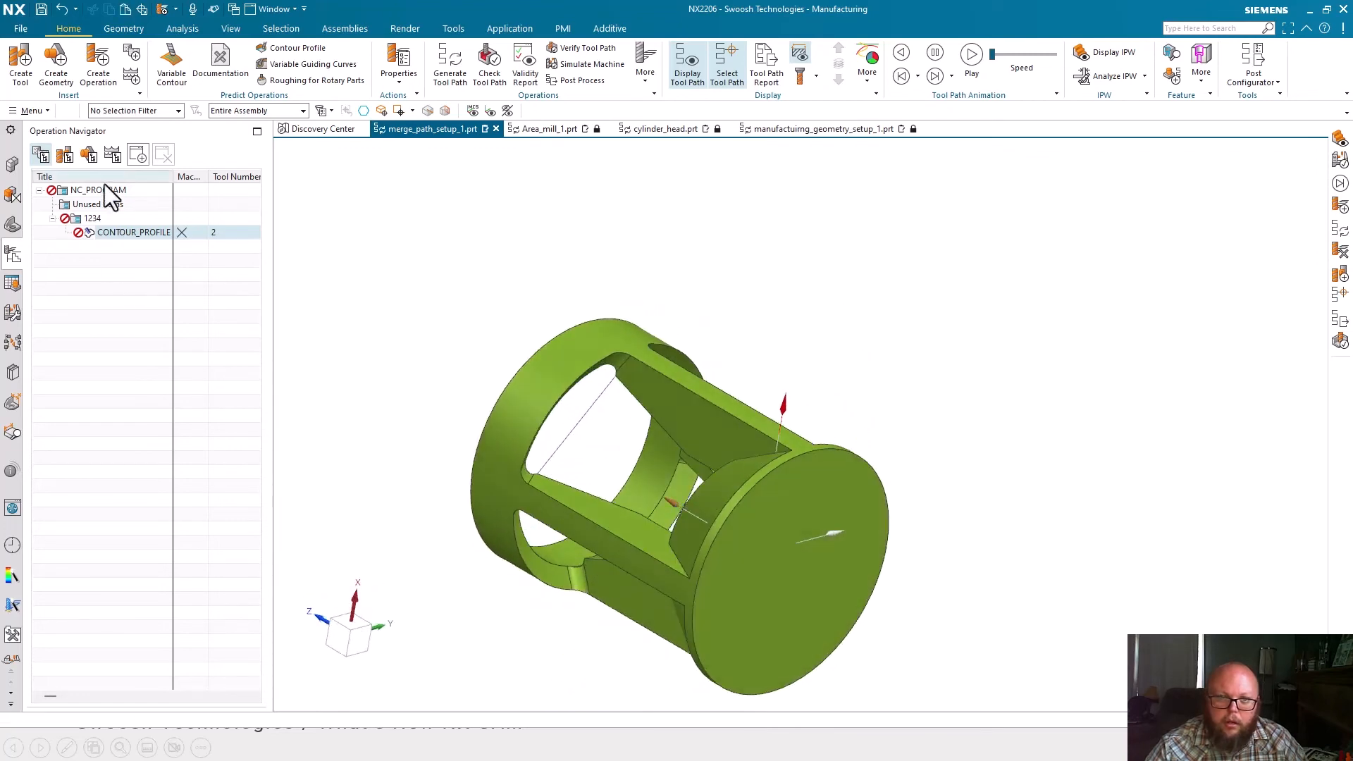
{"action": "left_click", "coordinate": [126, 235]}
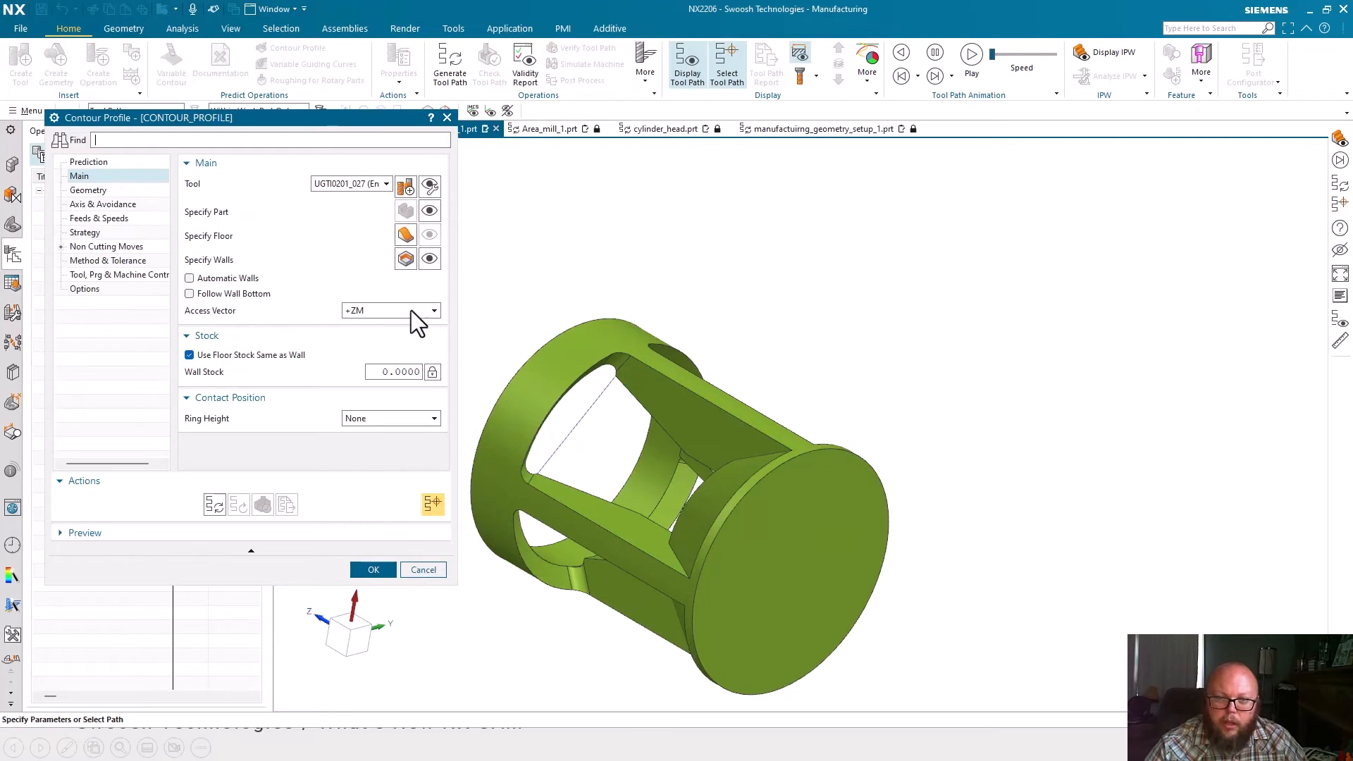
{"action": "left_click", "coordinate": [412, 311]}
{"action": "key", "text": "Escape"}
{"action": "key", "text": "Escape"}
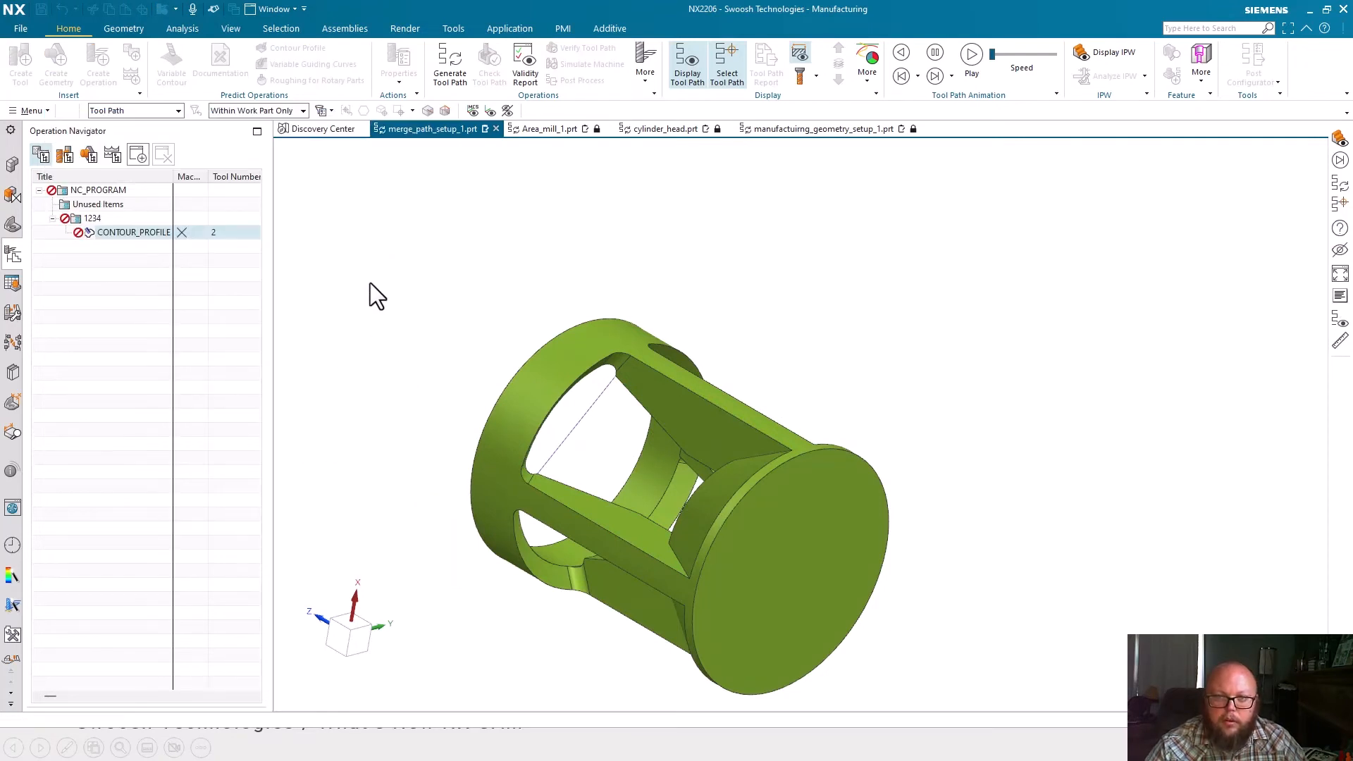
{"action": "left_click", "coordinate": [193, 145]}
{"action": "left_click", "coordinate": [189, 336]}
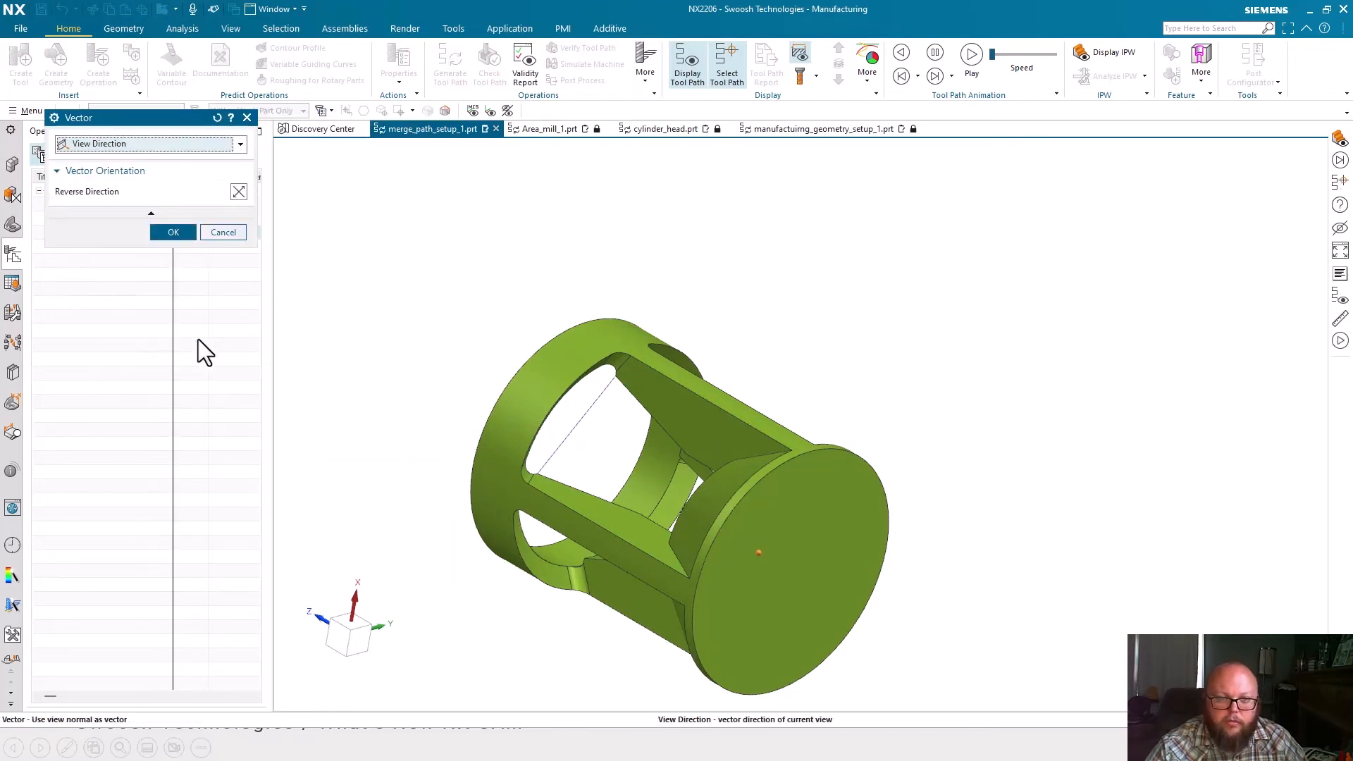
{"action": "left_click", "coordinate": [161, 237]}
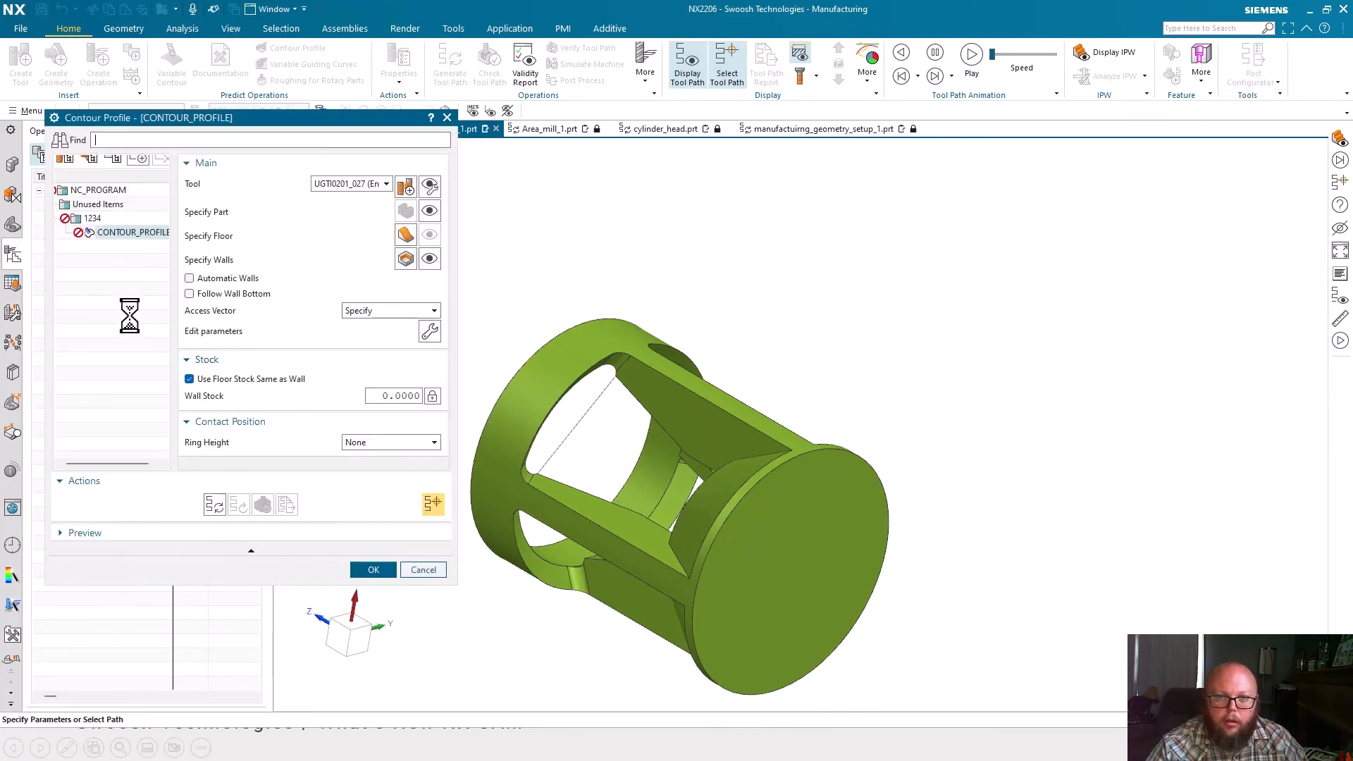
Enable Follow Wall Bottom with a Tool Position Offset of 2, and generate the CONTOUR_PROFILE tool path
{"action": "left_click", "coordinate": [190, 293]}
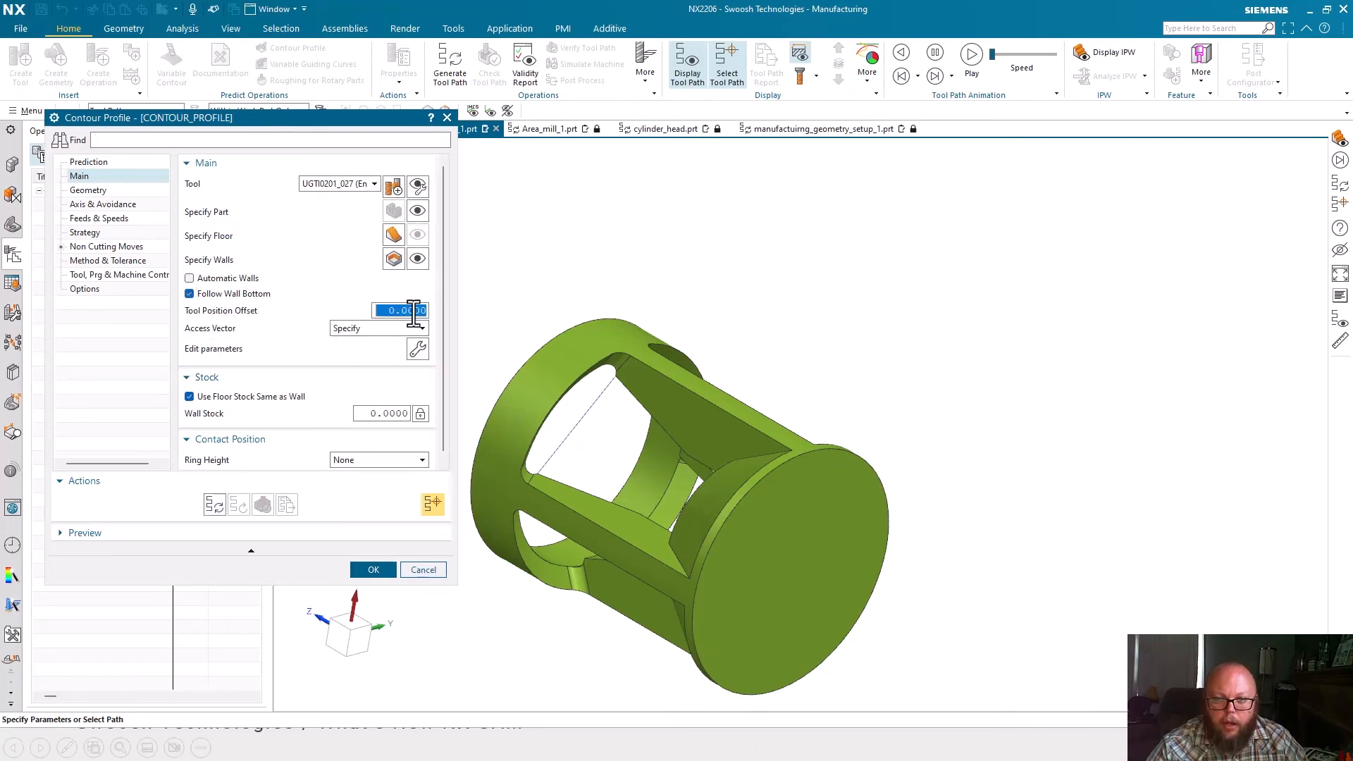
{"action": "left_click", "coordinate": [210, 506]}
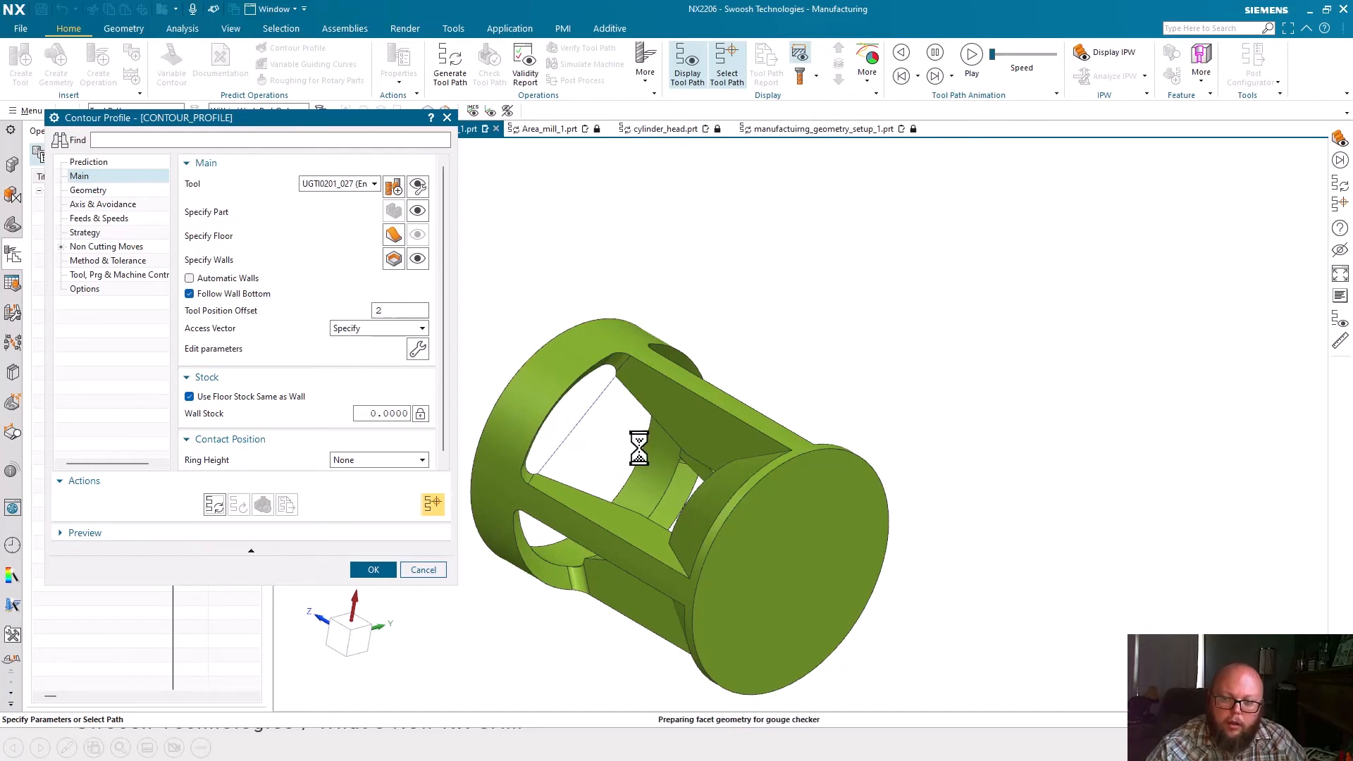
{"action": "left_click", "coordinate": [676, 391]}
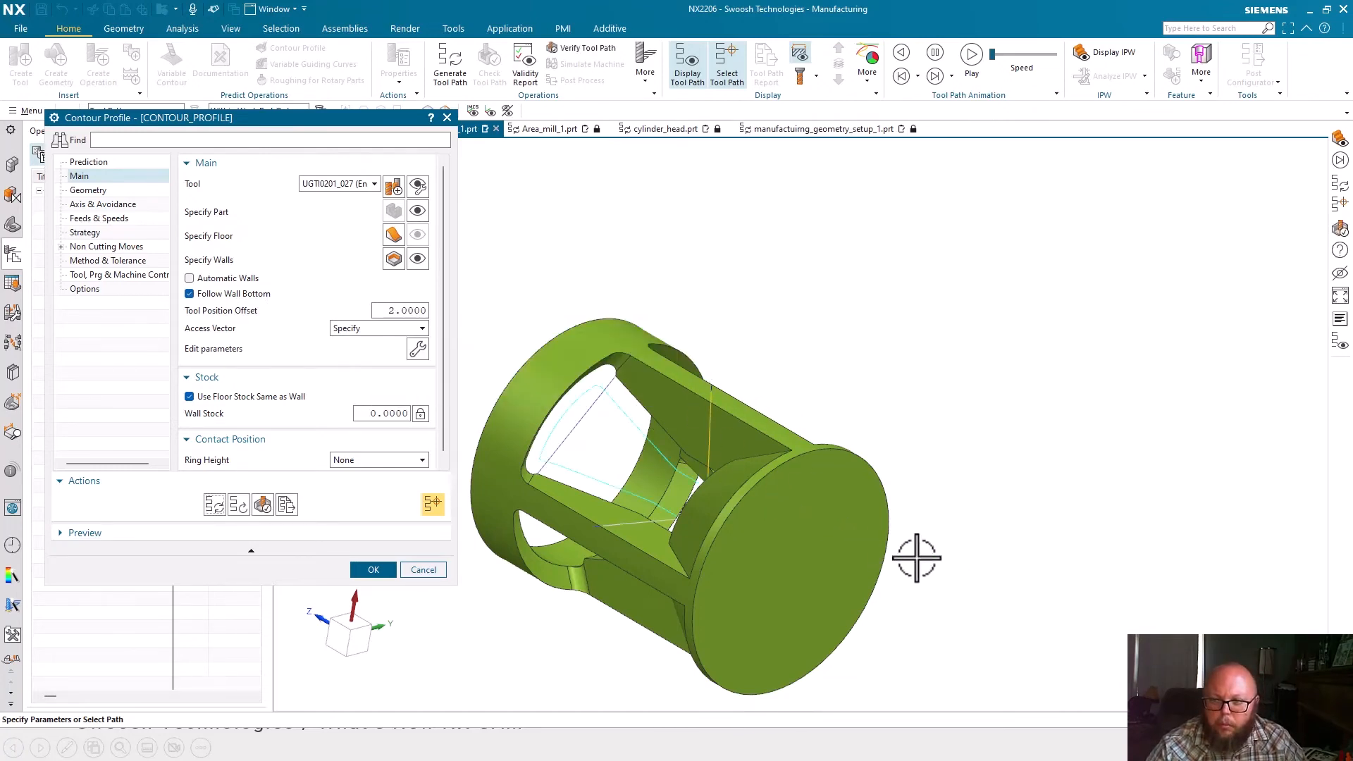
Examine the tool and holder positions at points along the generated path inside the window opening
{"action": "middle_click_drag", "start_coordinate": [912, 553], "coordinate": [1021, 511]}
{"action": "left_click", "coordinate": [733, 490]}
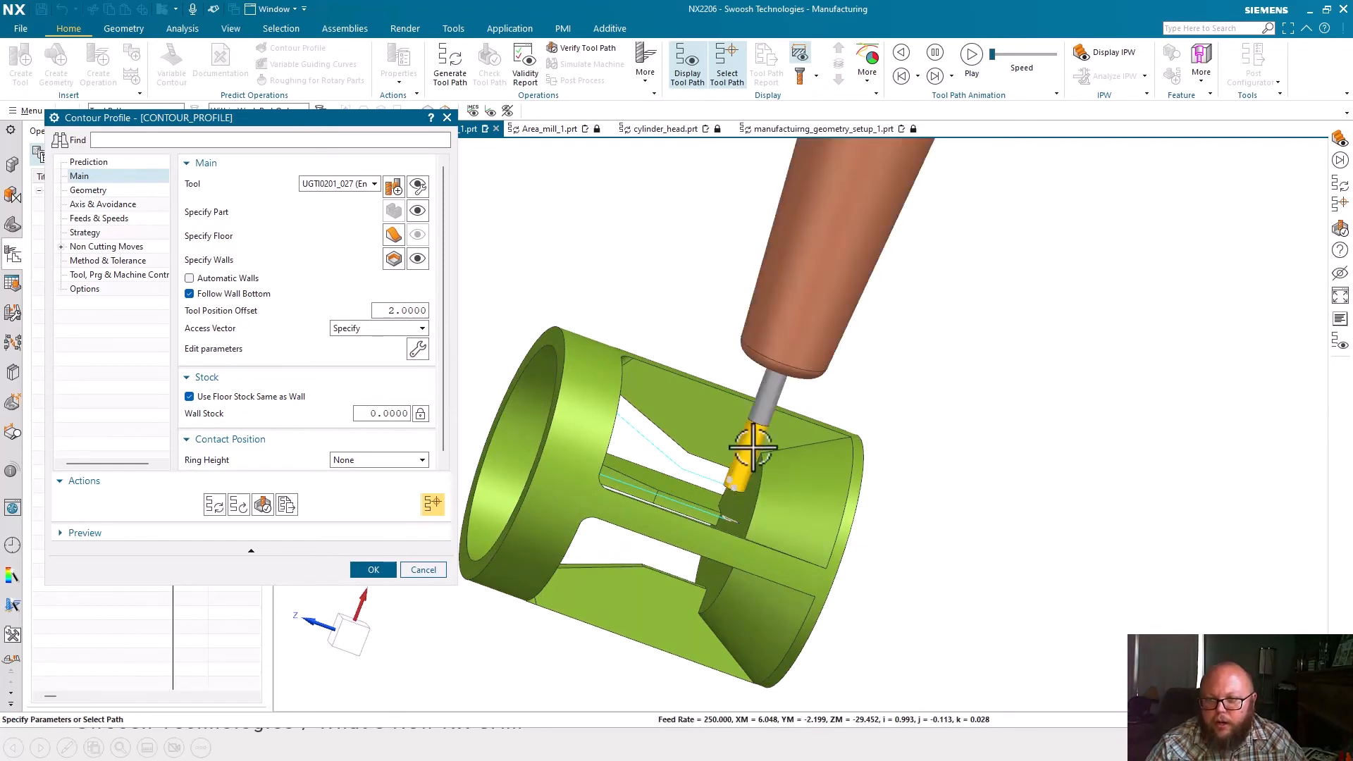
{"action": "left_click", "coordinate": [692, 472]}
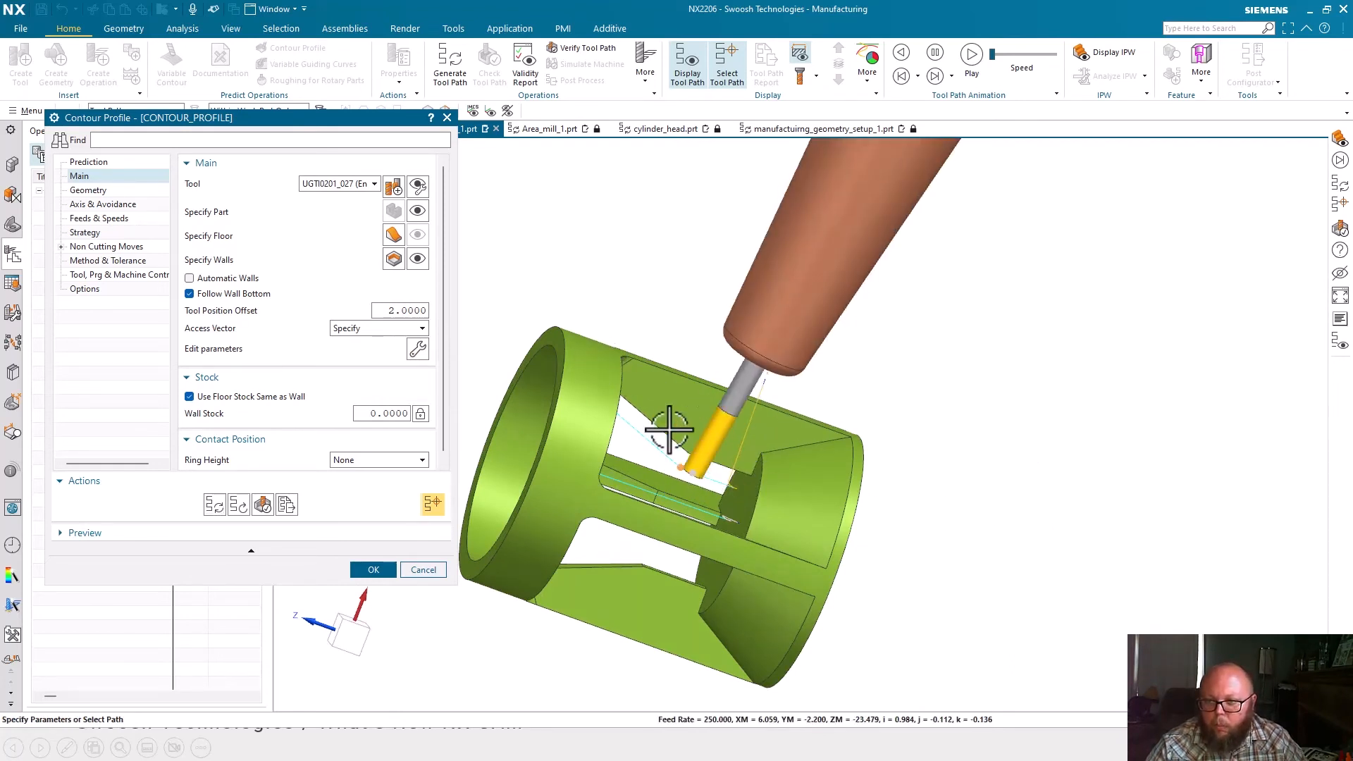
{"action": "middle_click_drag", "start_coordinate": [856, 473], "coordinate": [849, 474]}
{"action": "scroll", "coordinate": [687, 356], "scroll_direction": "up", "scroll_amount": 5}
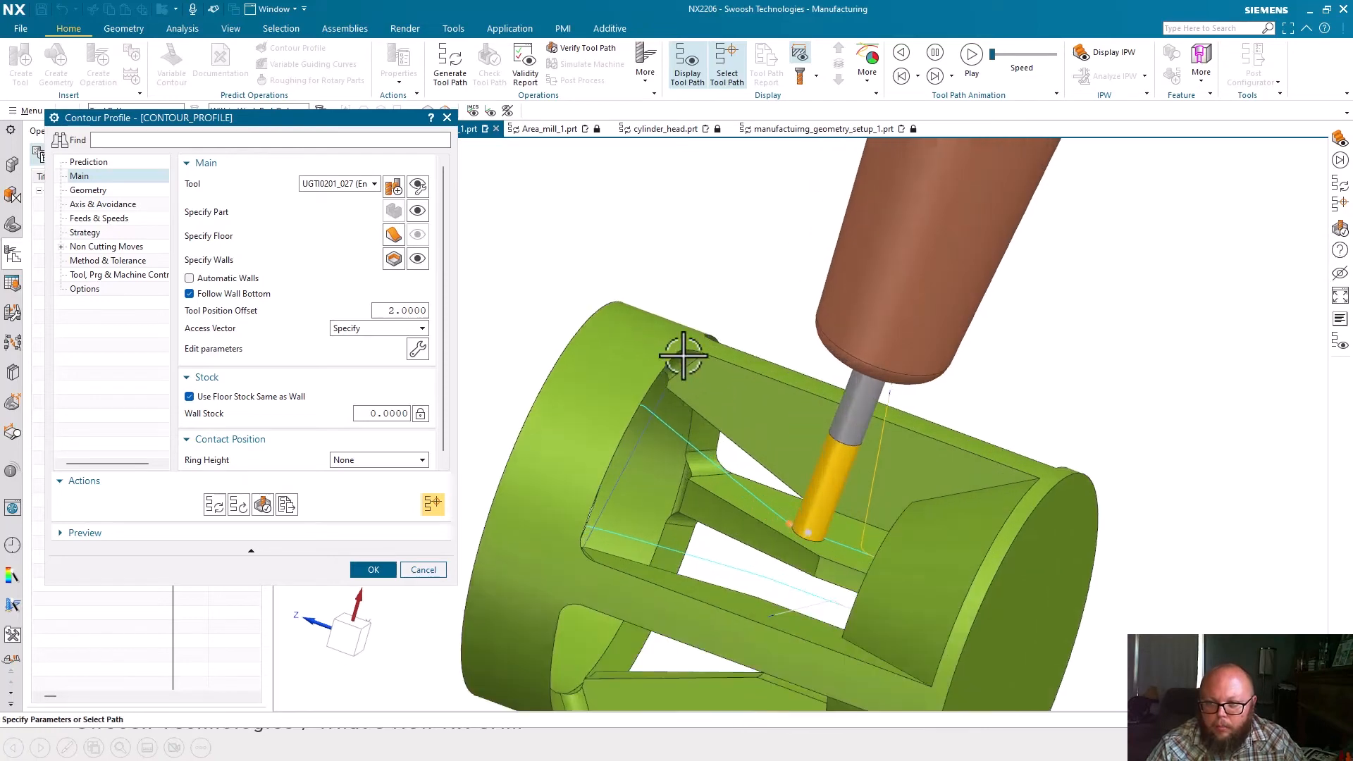
{"action": "scroll", "coordinate": [701, 368], "scroll_direction": "down", "scroll_amount": 5}
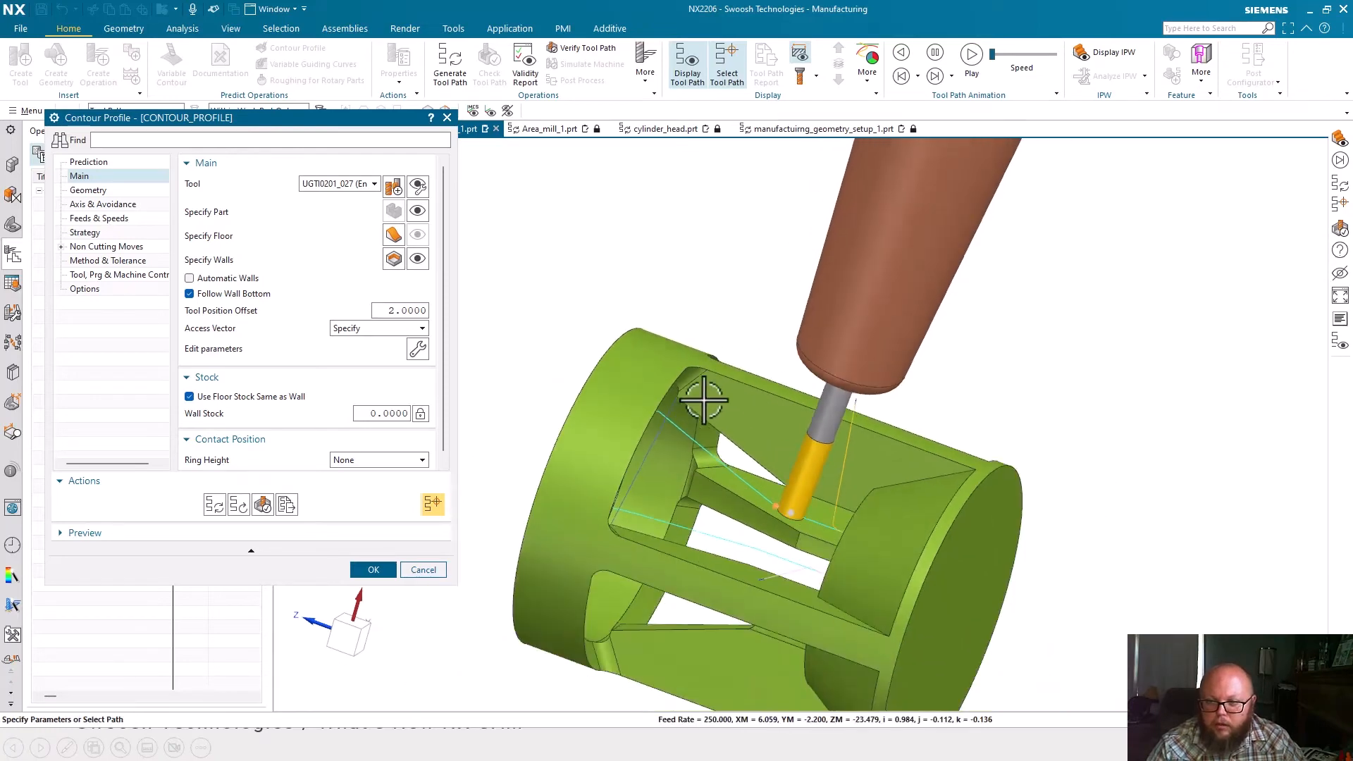
{"action": "middle_click_drag", "start_coordinate": [937, 492], "coordinate": [920, 459]}
{"action": "scroll", "coordinate": [706, 421], "scroll_direction": "up", "scroll_amount": 5}
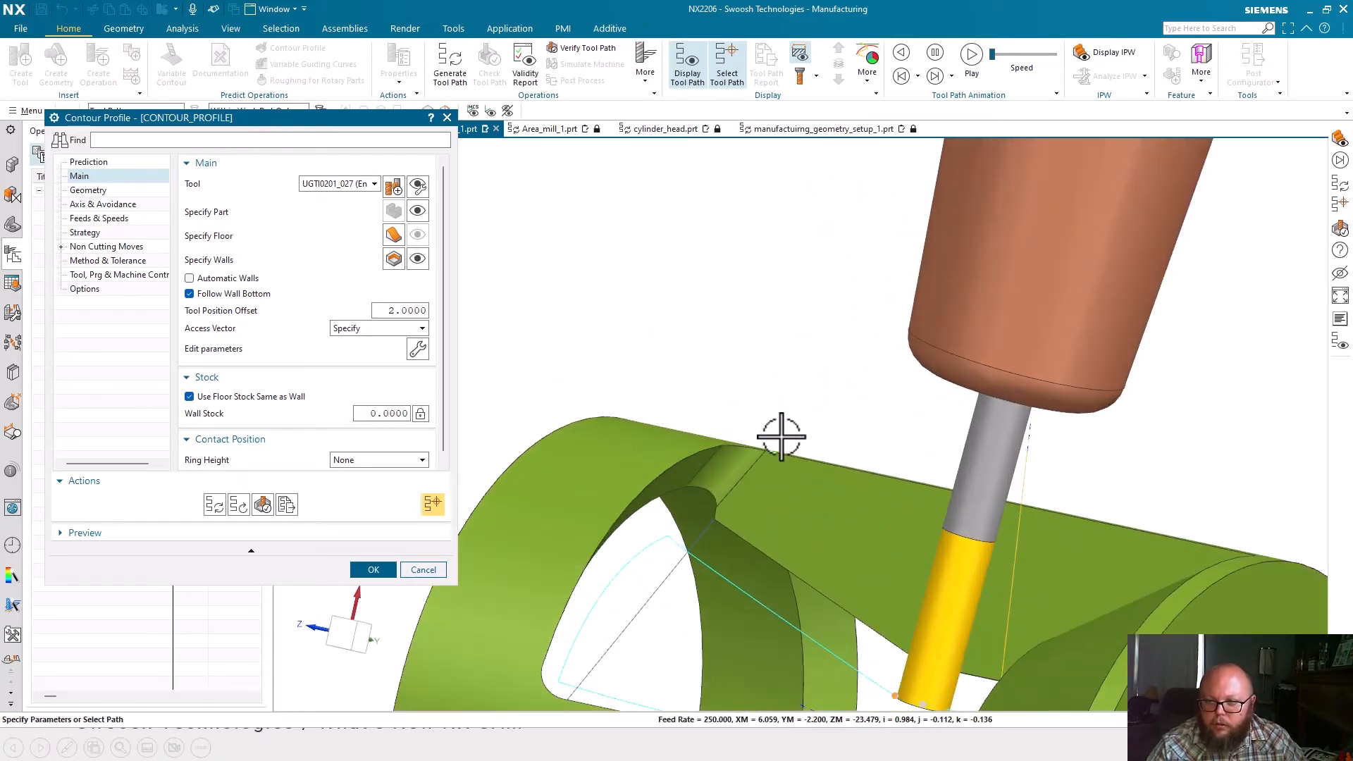
Set the Start Point Option to User Defined and pick an inferred reference point at the wall's lower corner beside the window fillet
{"action": "left_click", "coordinate": [77, 243]}
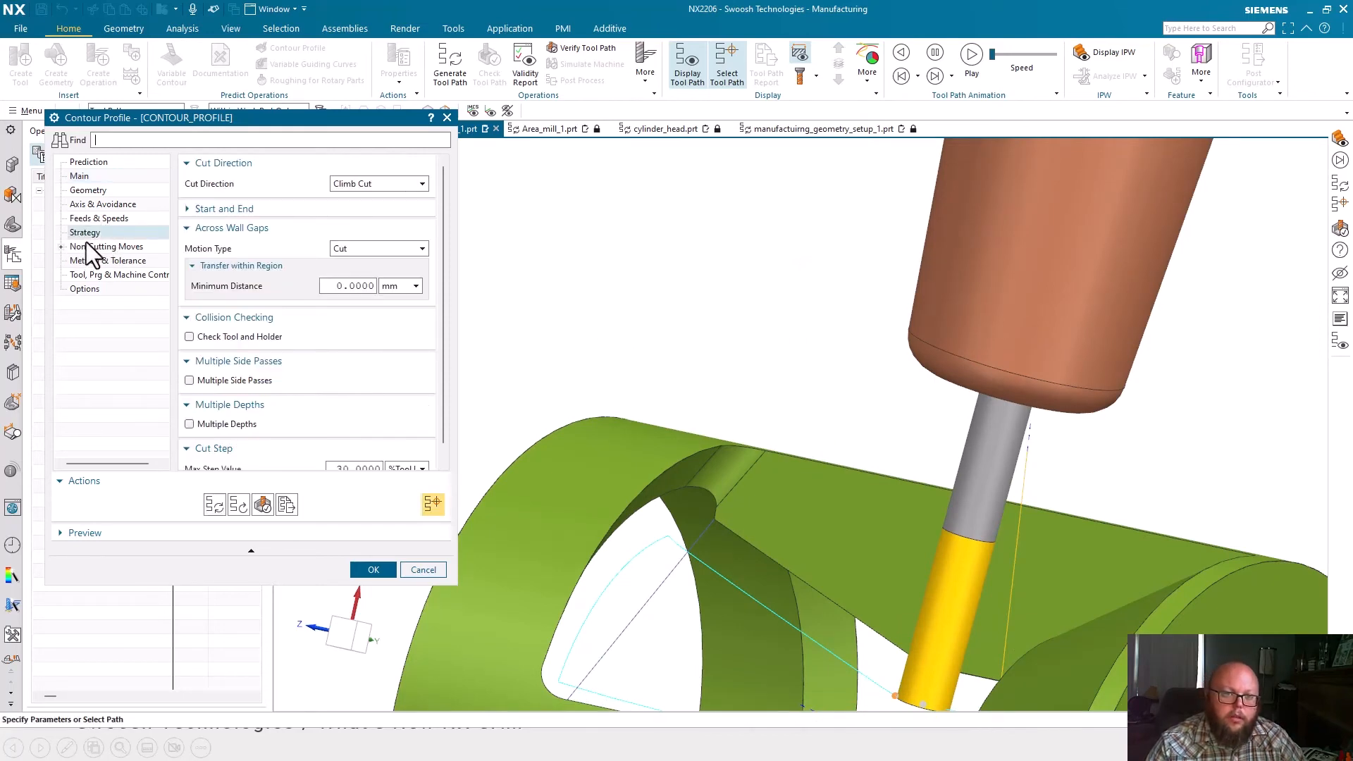
{"action": "left_click", "coordinate": [220, 209]}
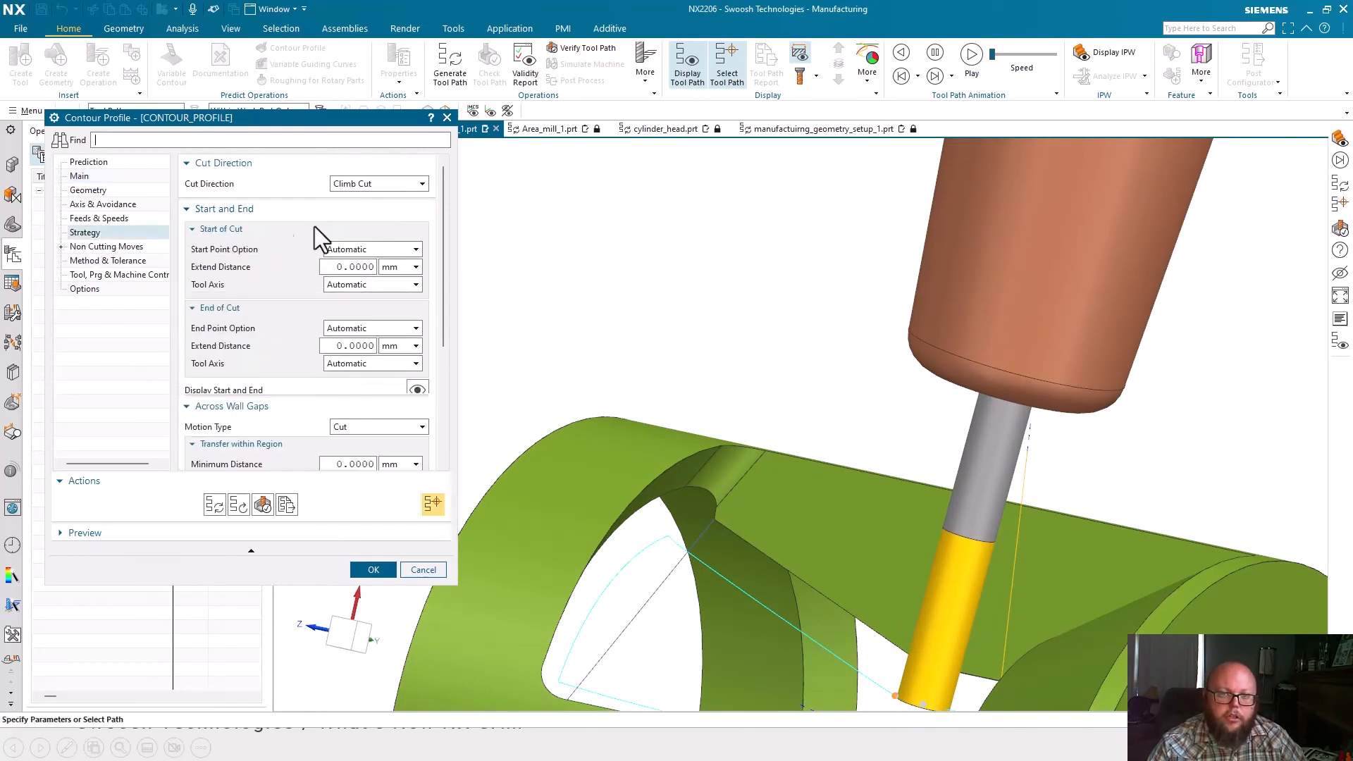
{"action": "left_click", "coordinate": [365, 248]}
{"action": "left_click", "coordinate": [356, 267]}
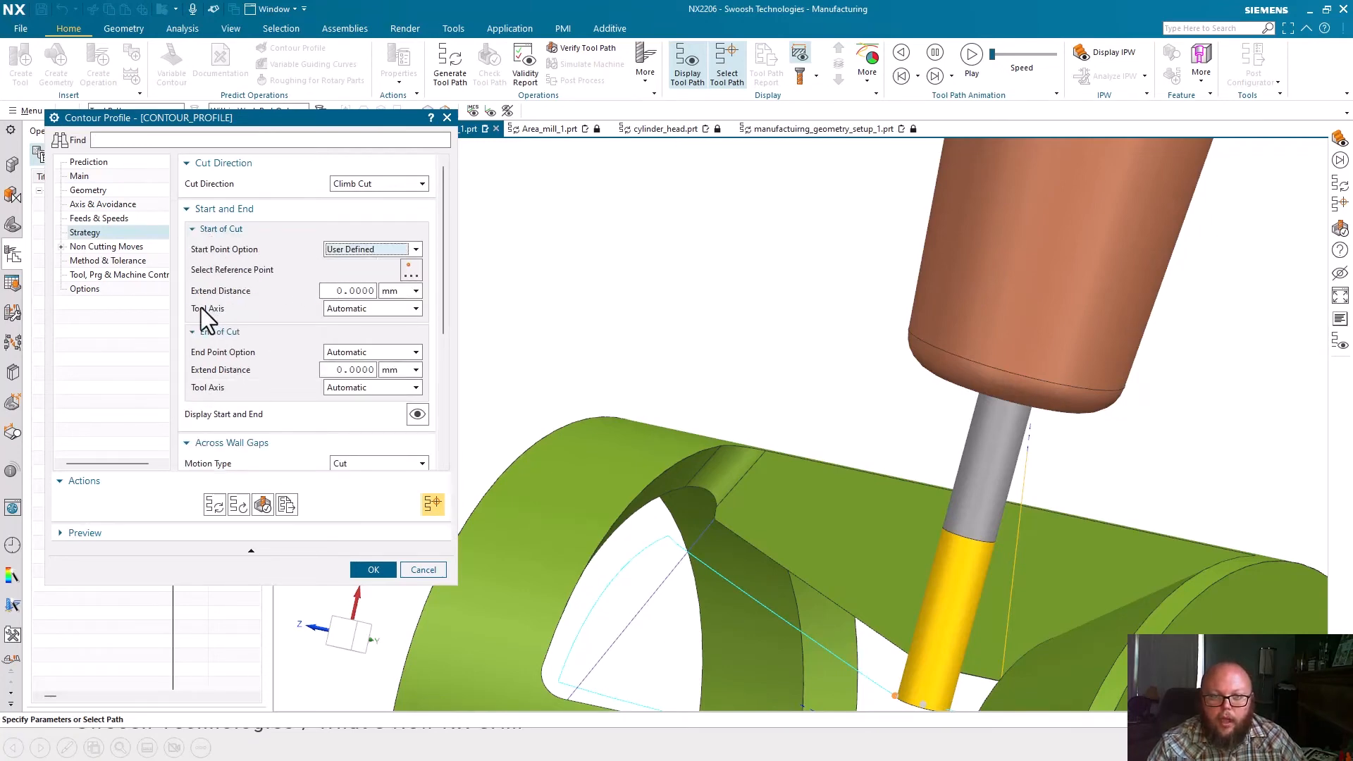
{"action": "left_click", "coordinate": [408, 269]}
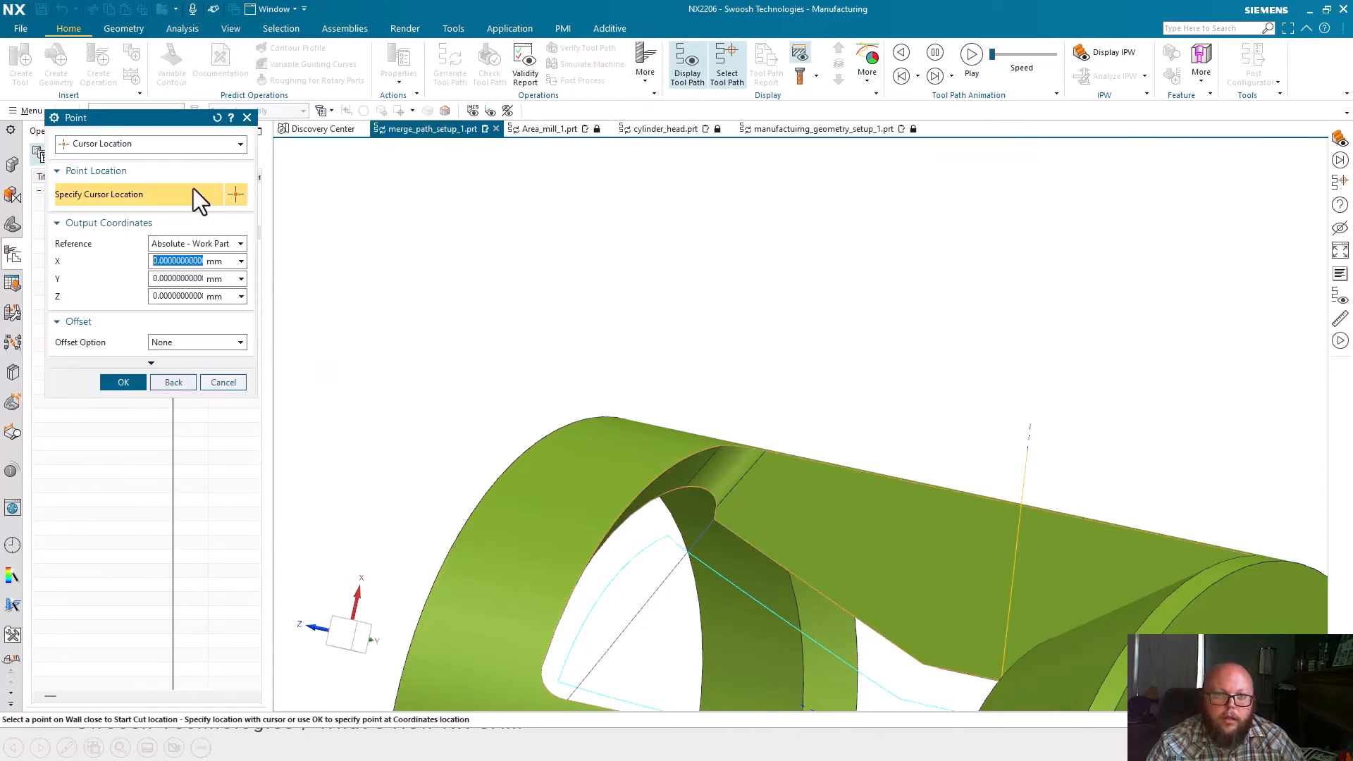
{"action": "left_click", "coordinate": [159, 144]}
{"action": "left_click", "coordinate": [133, 164]}
{"action": "scroll", "coordinate": [683, 543], "scroll_direction": "up", "scroll_amount": 5}
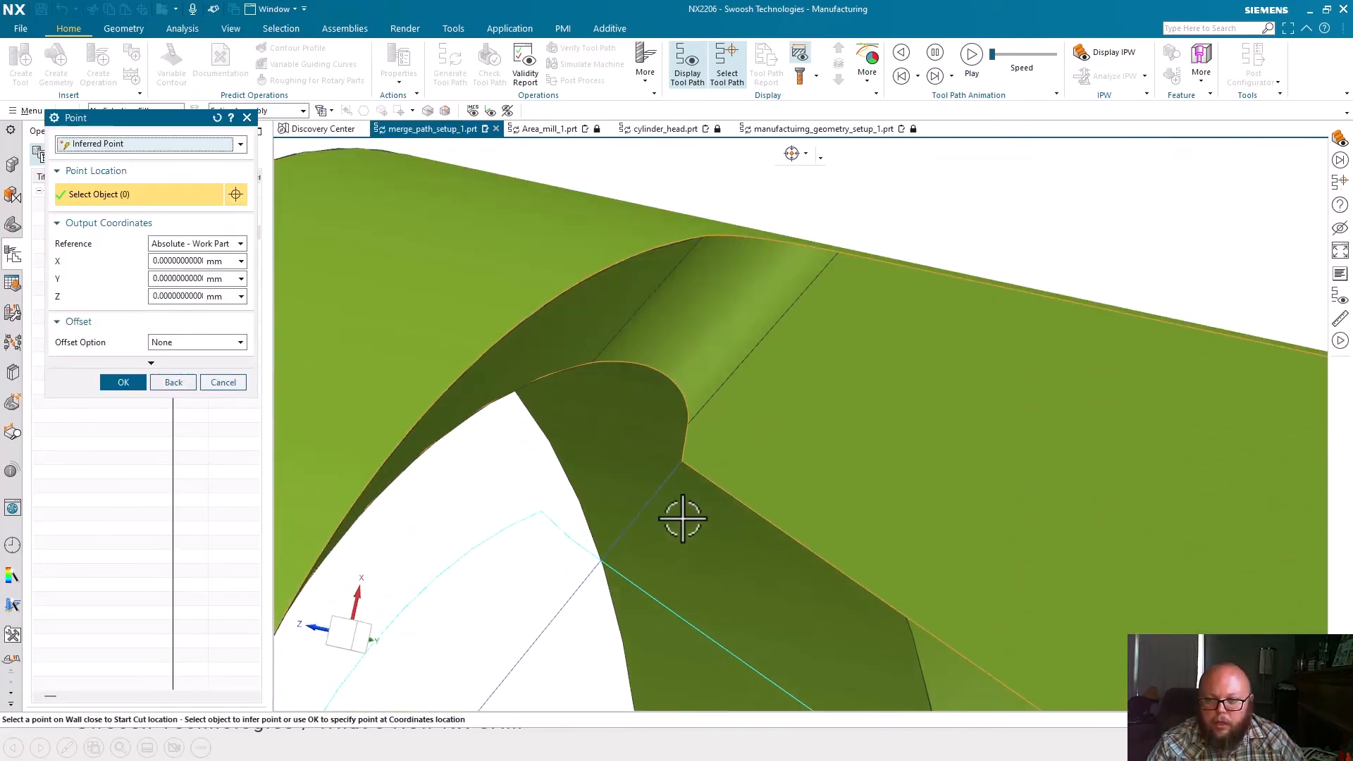
{"action": "left_click", "coordinate": [698, 444]}
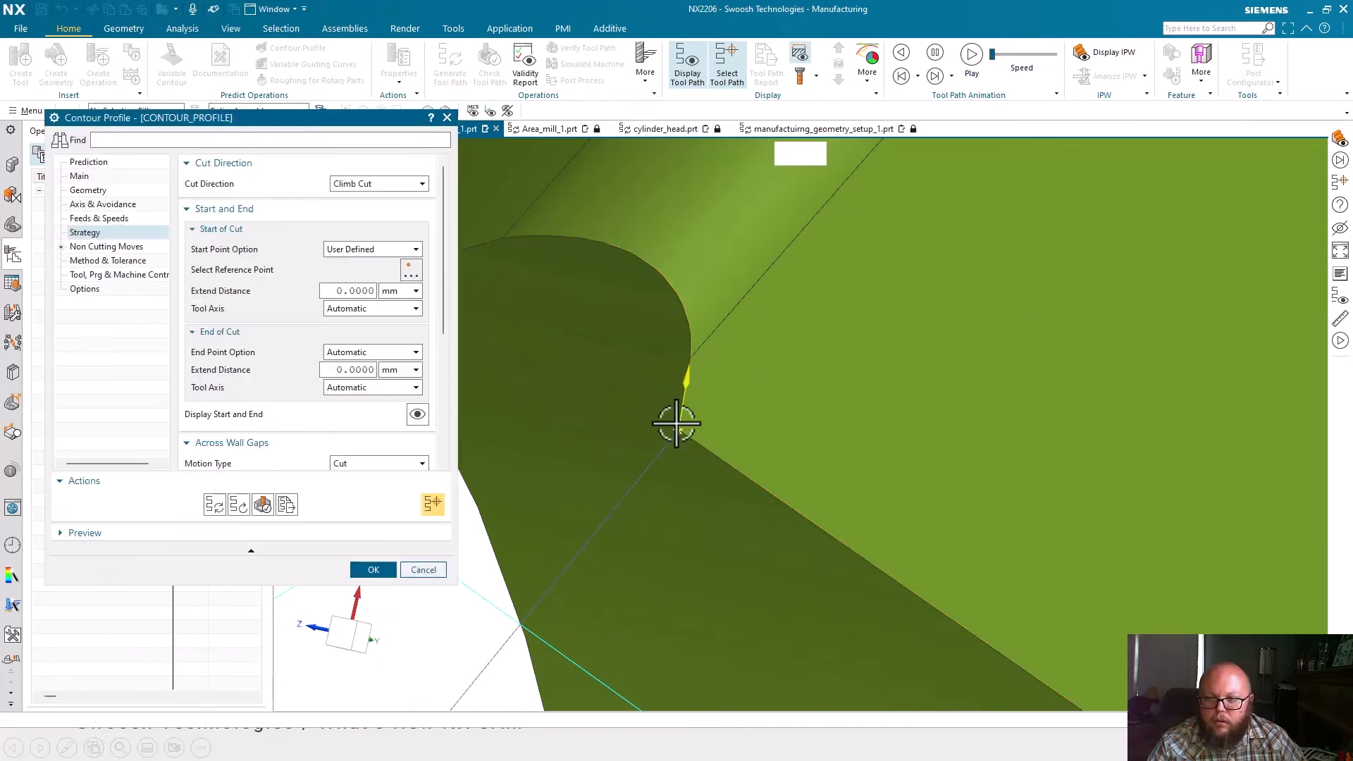
{"action": "scroll", "coordinate": [686, 447], "scroll_direction": "down", "scroll_amount": 5}
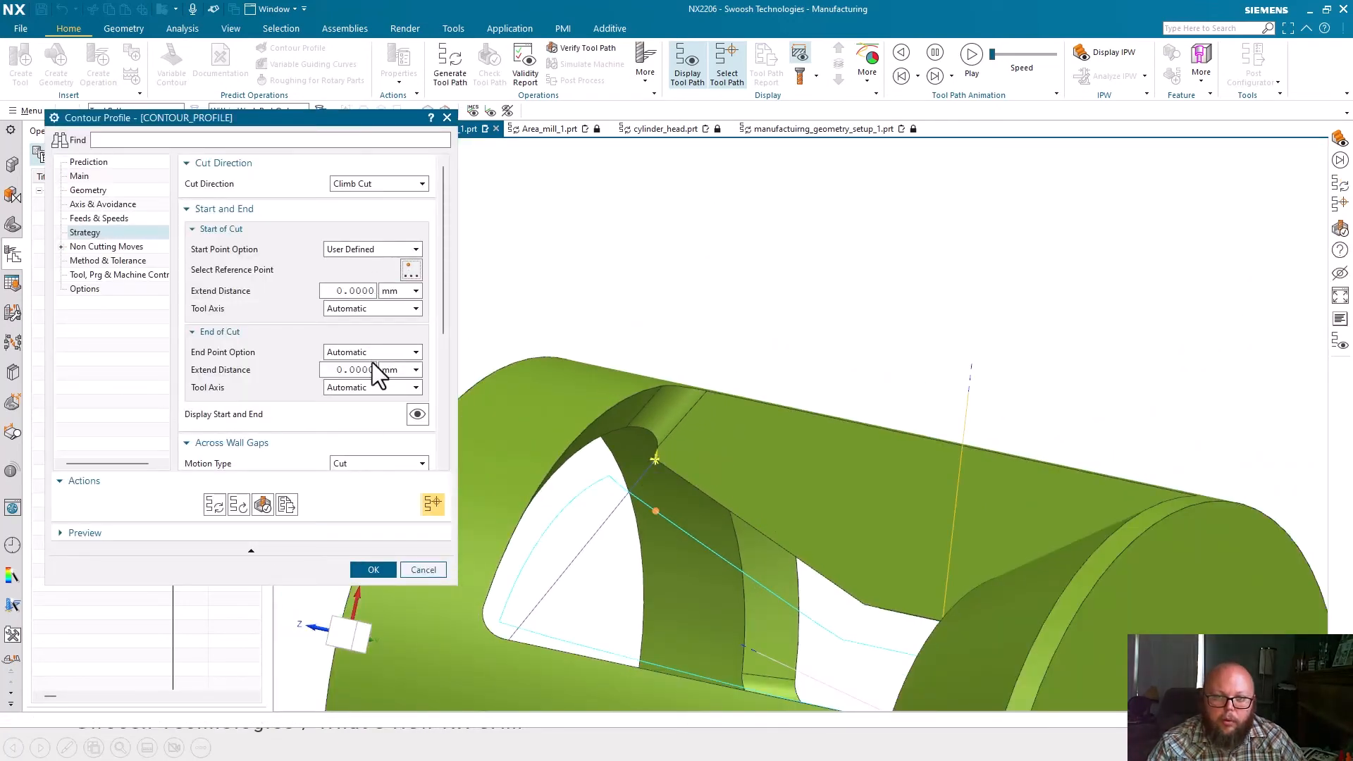
Set the start-of-cut Tool Axis to Guided, with the selection scope at Entire Assembly, and take the vector from the edge between fillet and side wall
{"action": "left_click", "coordinate": [370, 309]}
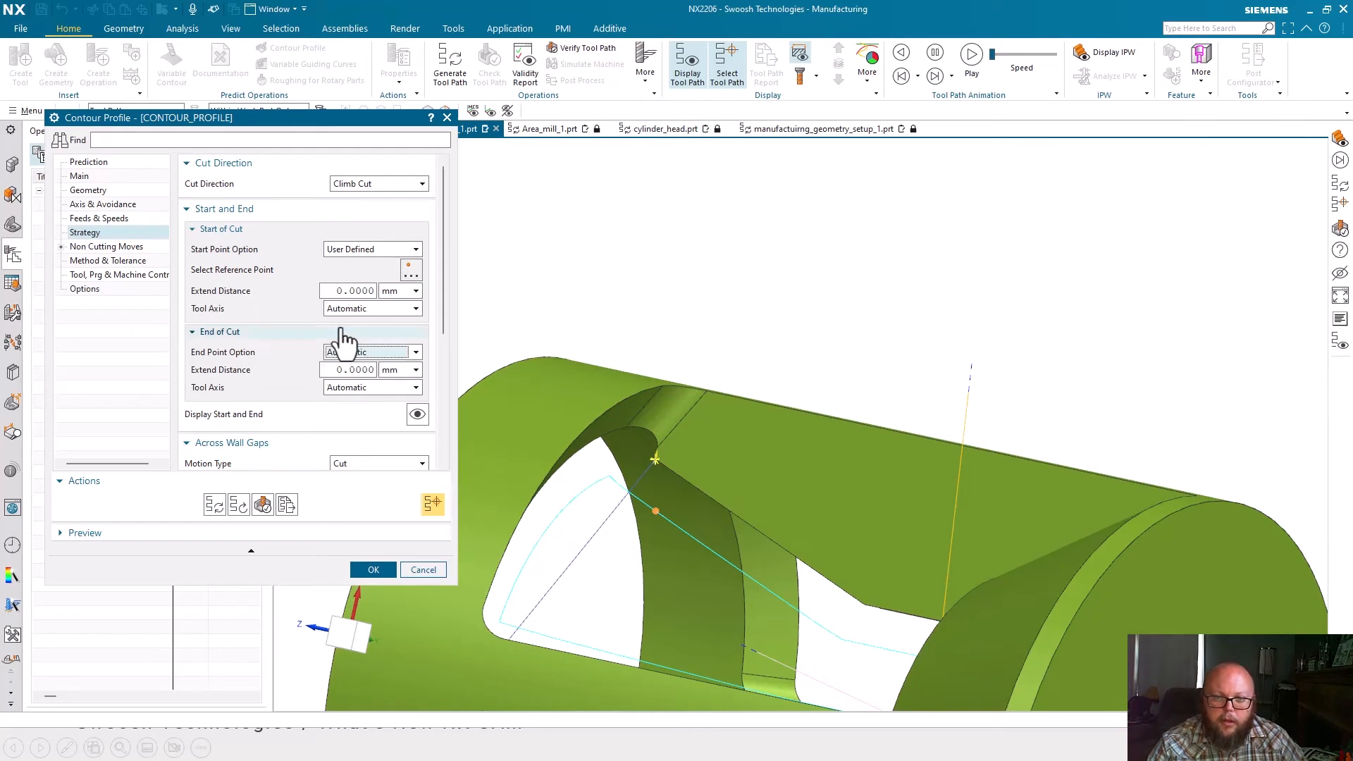
{"action": "left_click", "coordinate": [352, 337]}
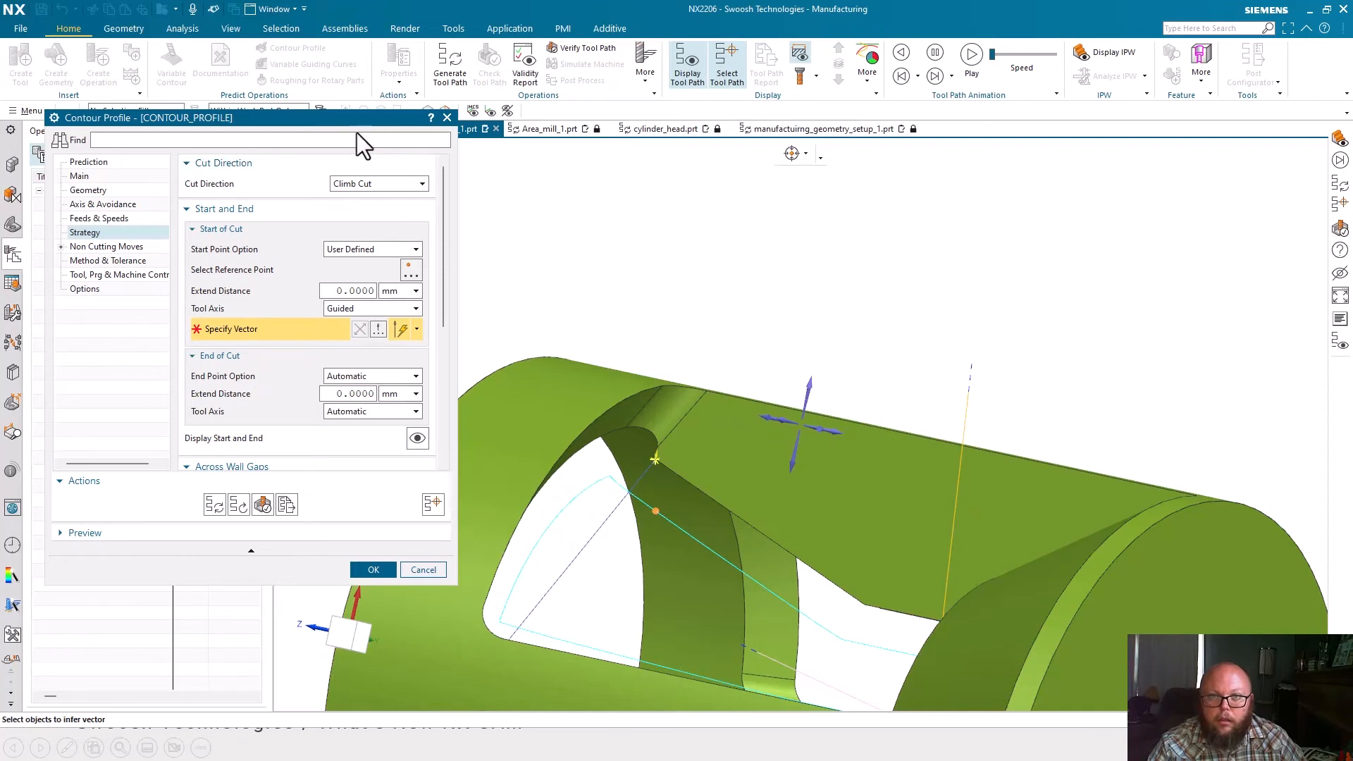
{"action": "left_click_drag", "start_coordinate": [351, 119], "coordinate": [332, 194]}
{"action": "left_click", "coordinate": [293, 113]}
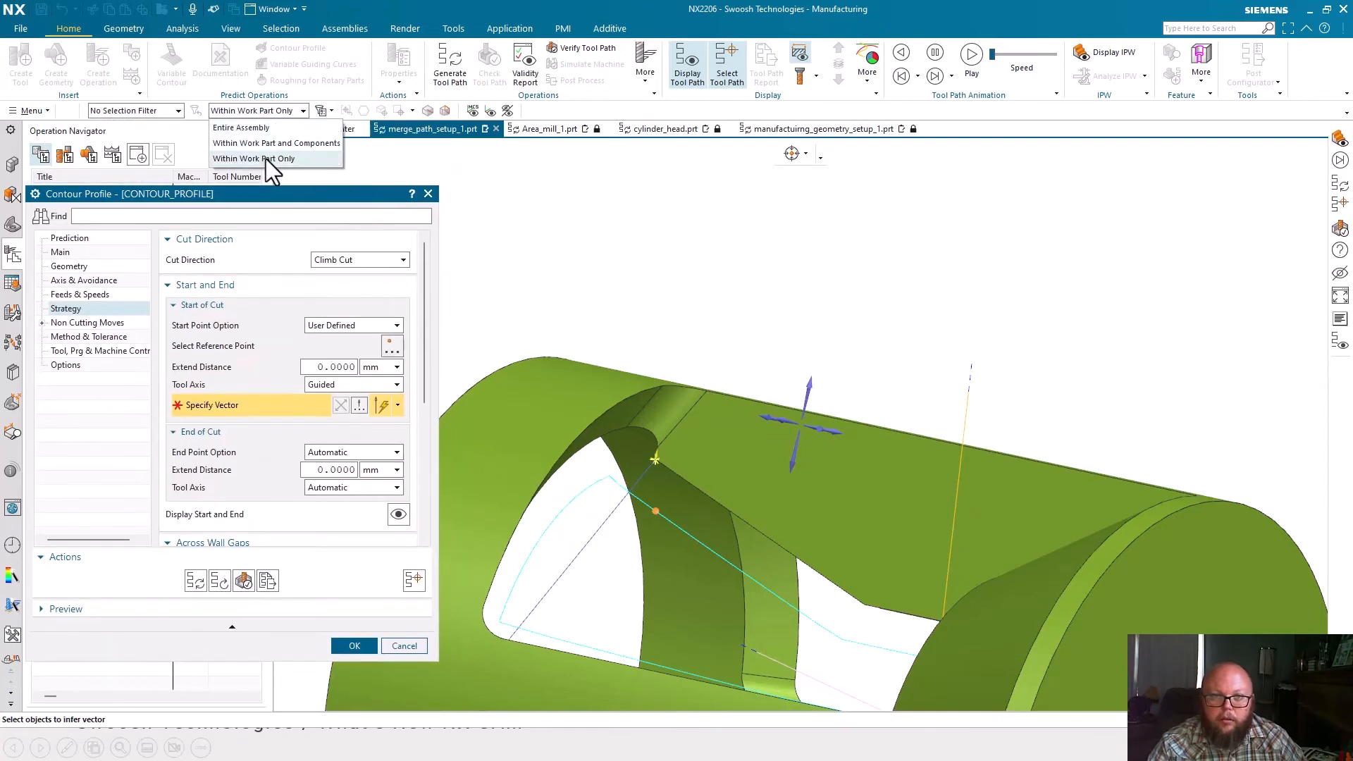
{"action": "left_click", "coordinate": [253, 124]}
{"action": "left_click", "coordinate": [698, 396]}
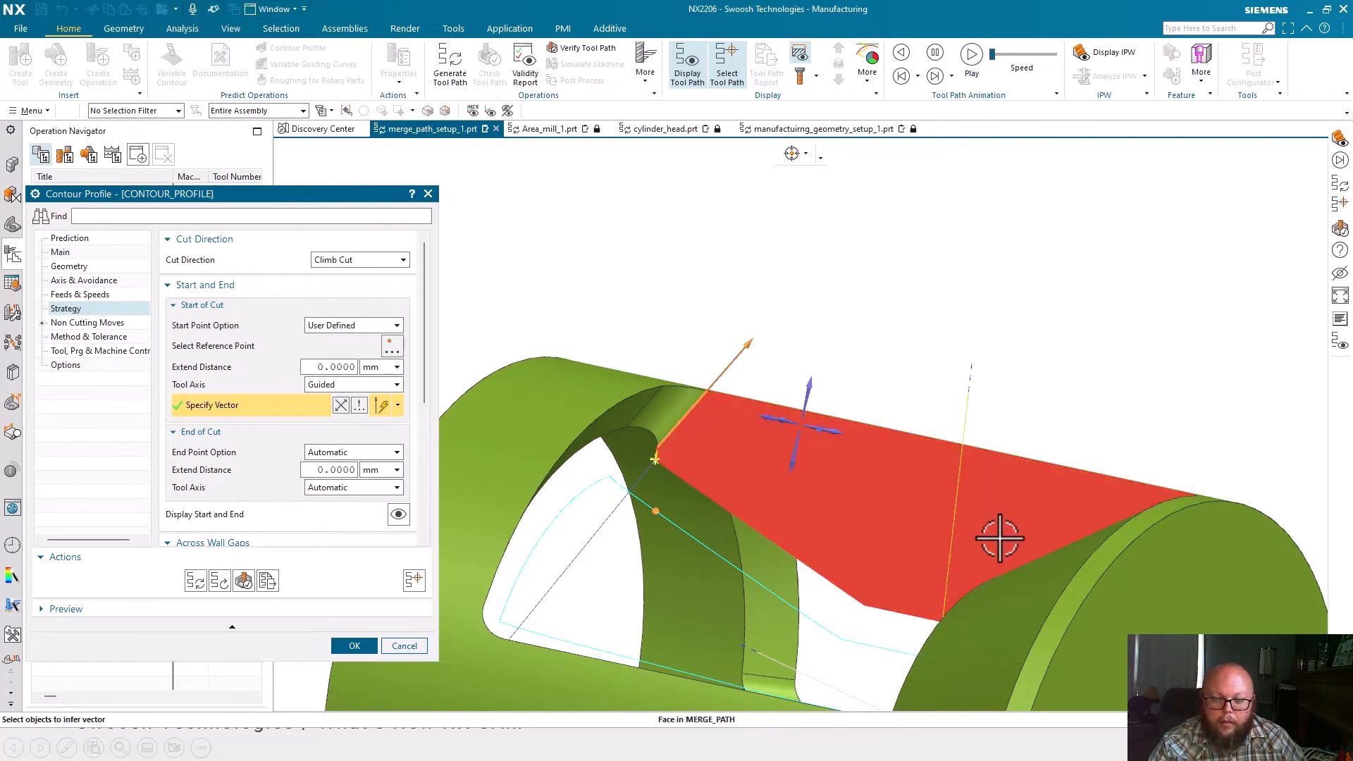
{"action": "middle_click_drag", "start_coordinate": [1135, 356], "coordinate": [988, 362]}
Set the End Point Option to User Defined and pick the same lower wall corner beside the fillet as its reference point
{"action": "left_click", "coordinate": [317, 453]}
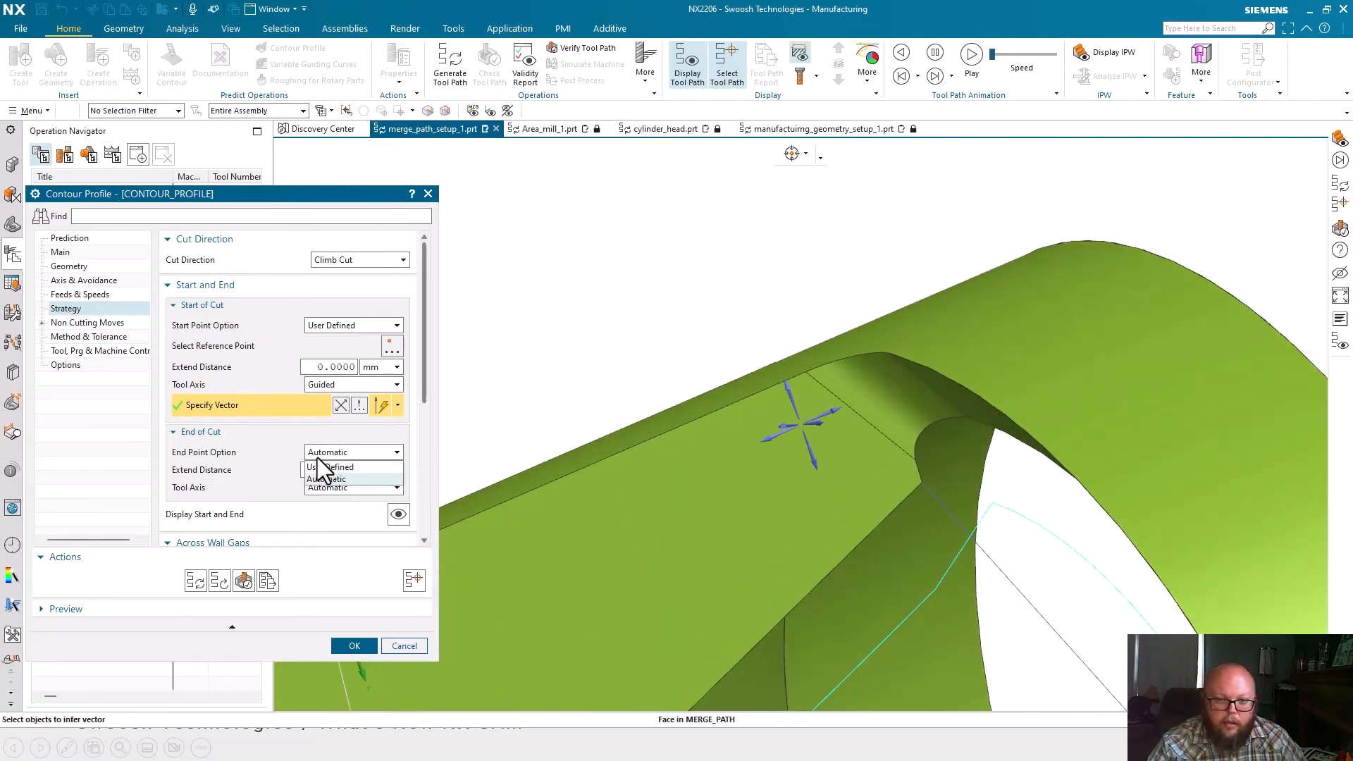
{"action": "left_click", "coordinate": [328, 467]}
{"action": "left_click", "coordinate": [386, 472]}
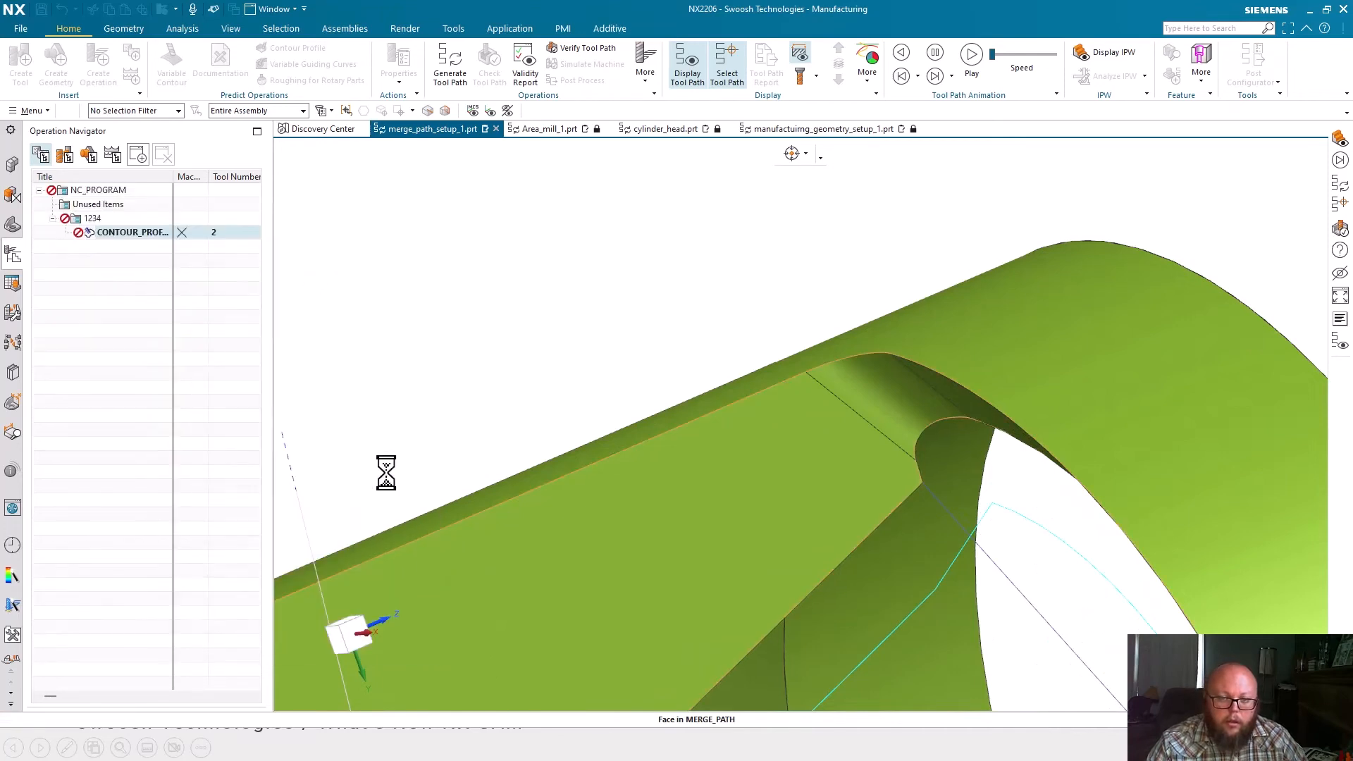
{"action": "left_click", "coordinate": [200, 218]}
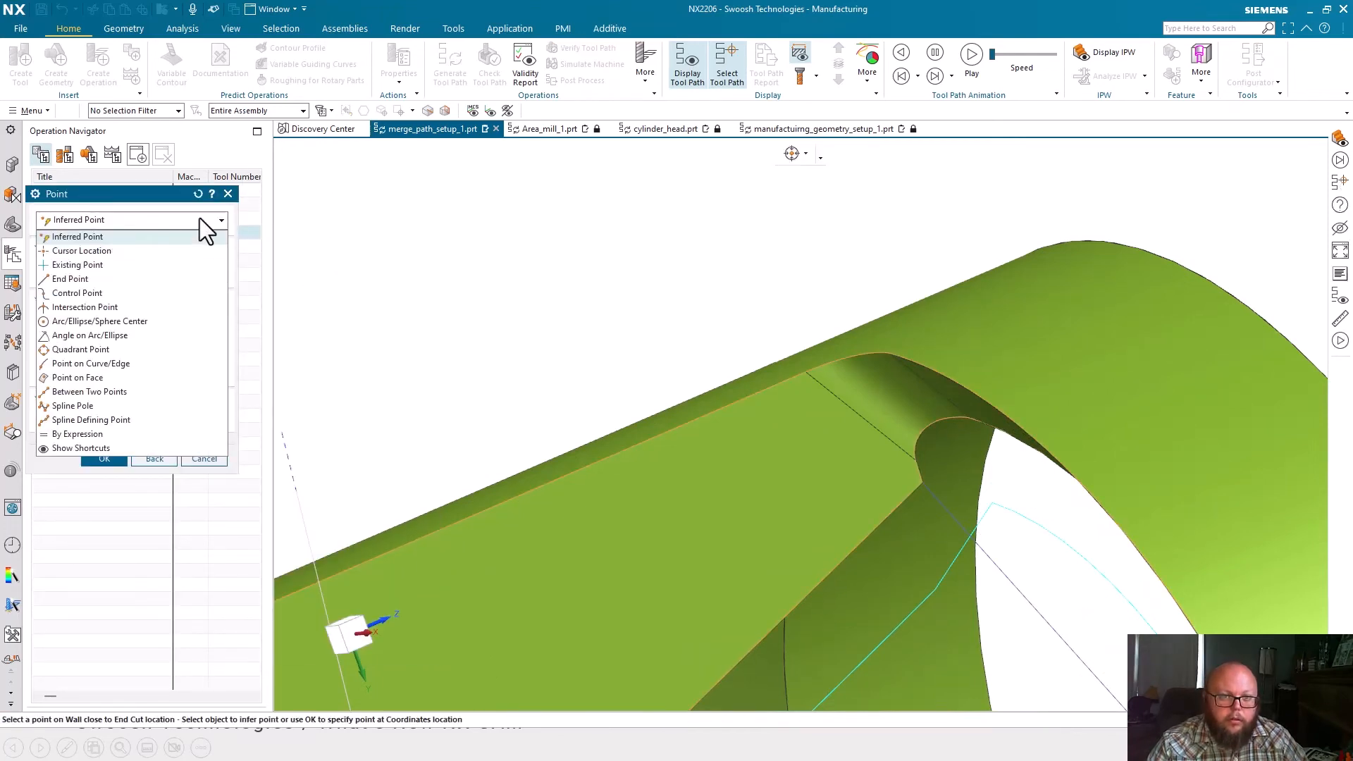
{"action": "left_click", "coordinate": [200, 218]}
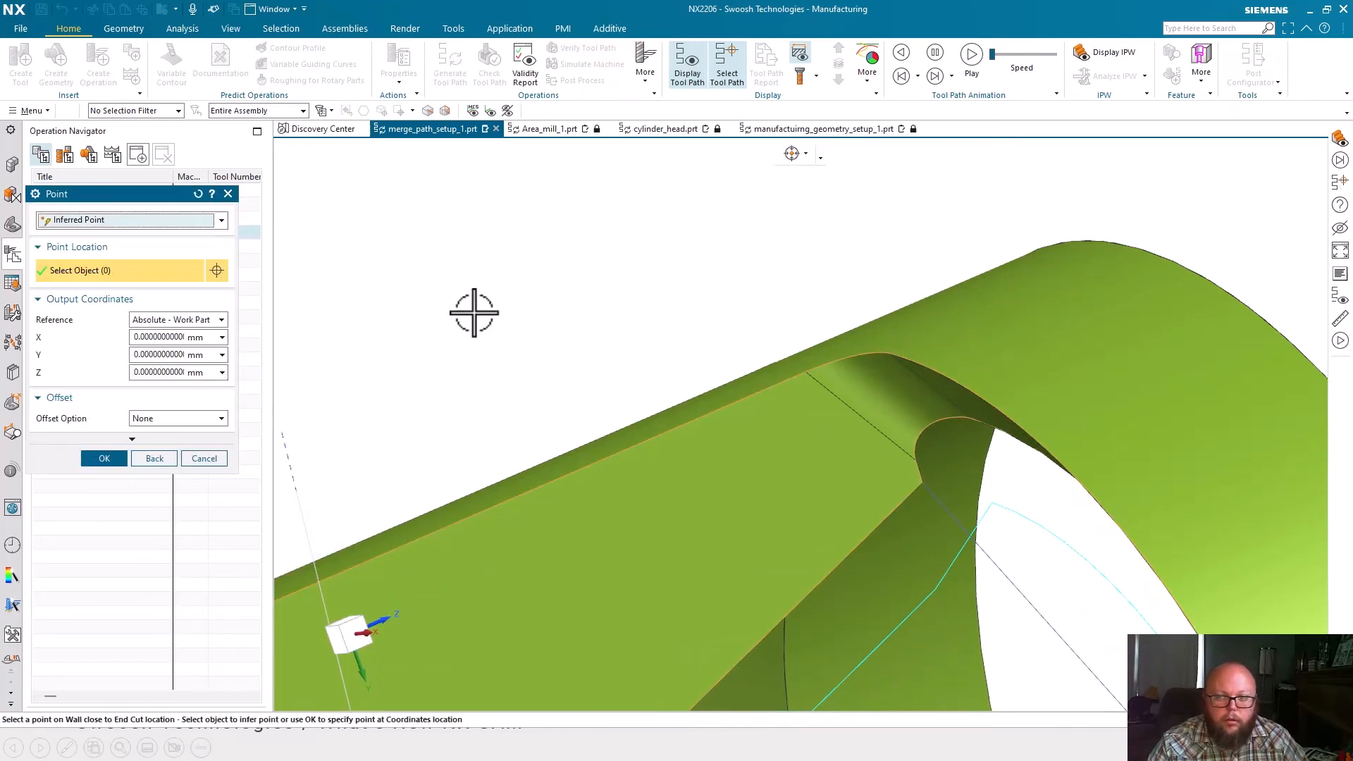
{"action": "left_click", "coordinate": [920, 481]}
Set the end-of-cut Tool Axis to Guided, with its vector along the edge between the fillet and the side wall
{"action": "left_click", "coordinate": [340, 512]}
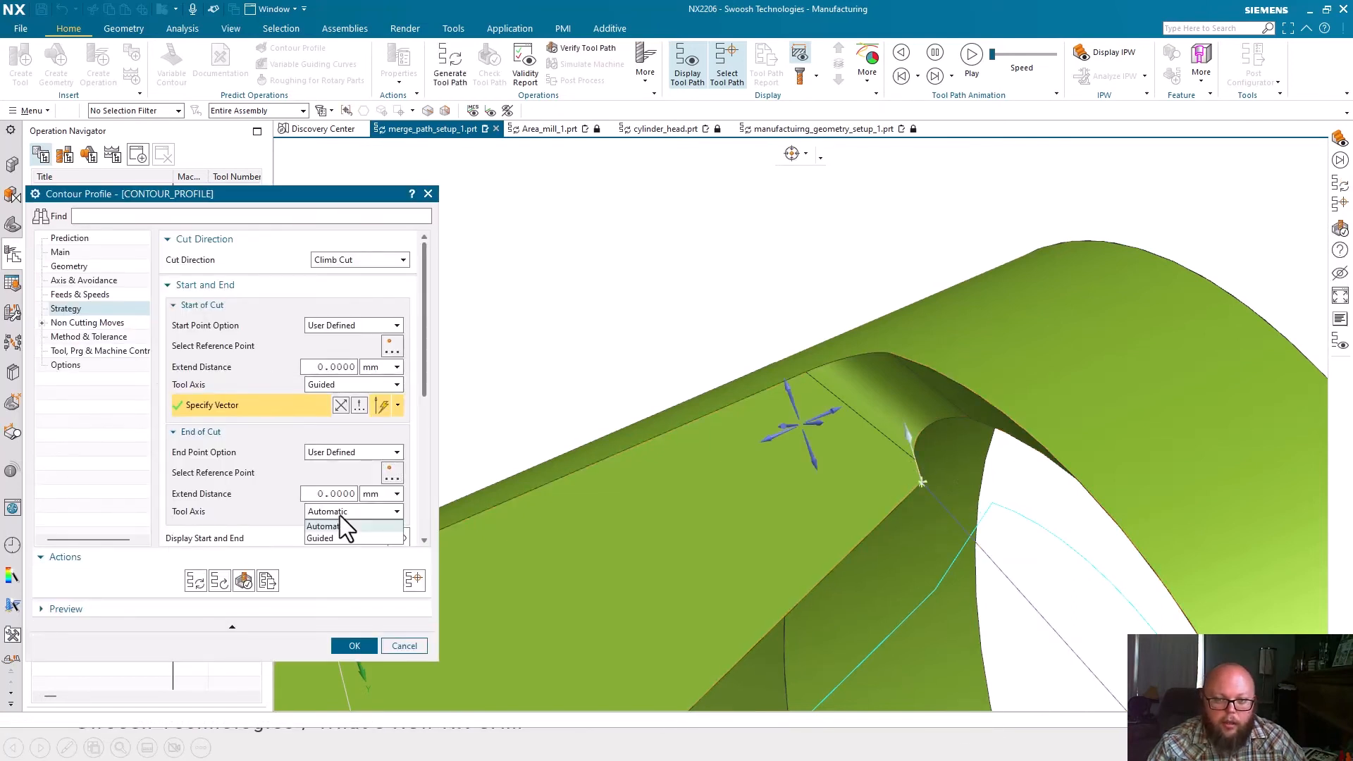
{"action": "left_click", "coordinate": [332, 535]}
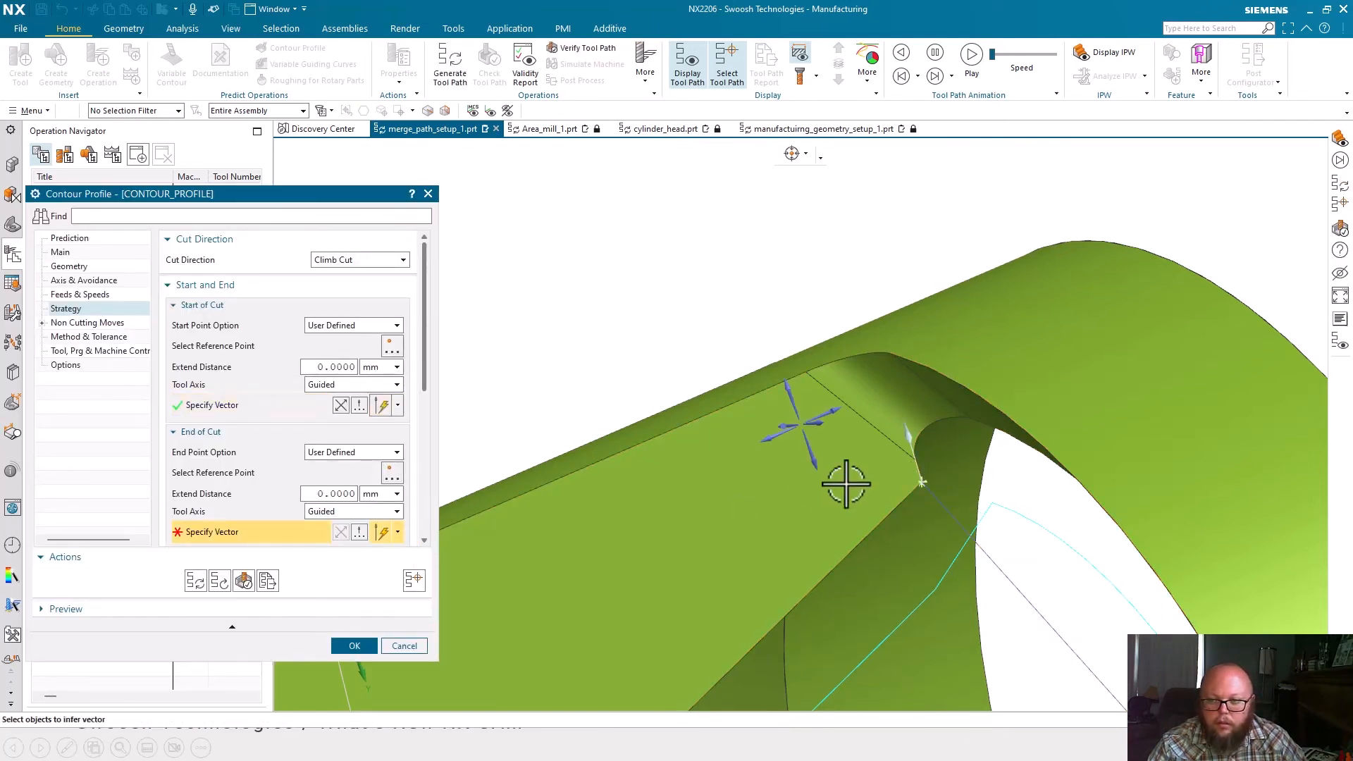
{"action": "left_click", "coordinate": [816, 384]}
{"action": "scroll", "coordinate": [817, 307], "scroll_direction": "down", "scroll_amount": 3}
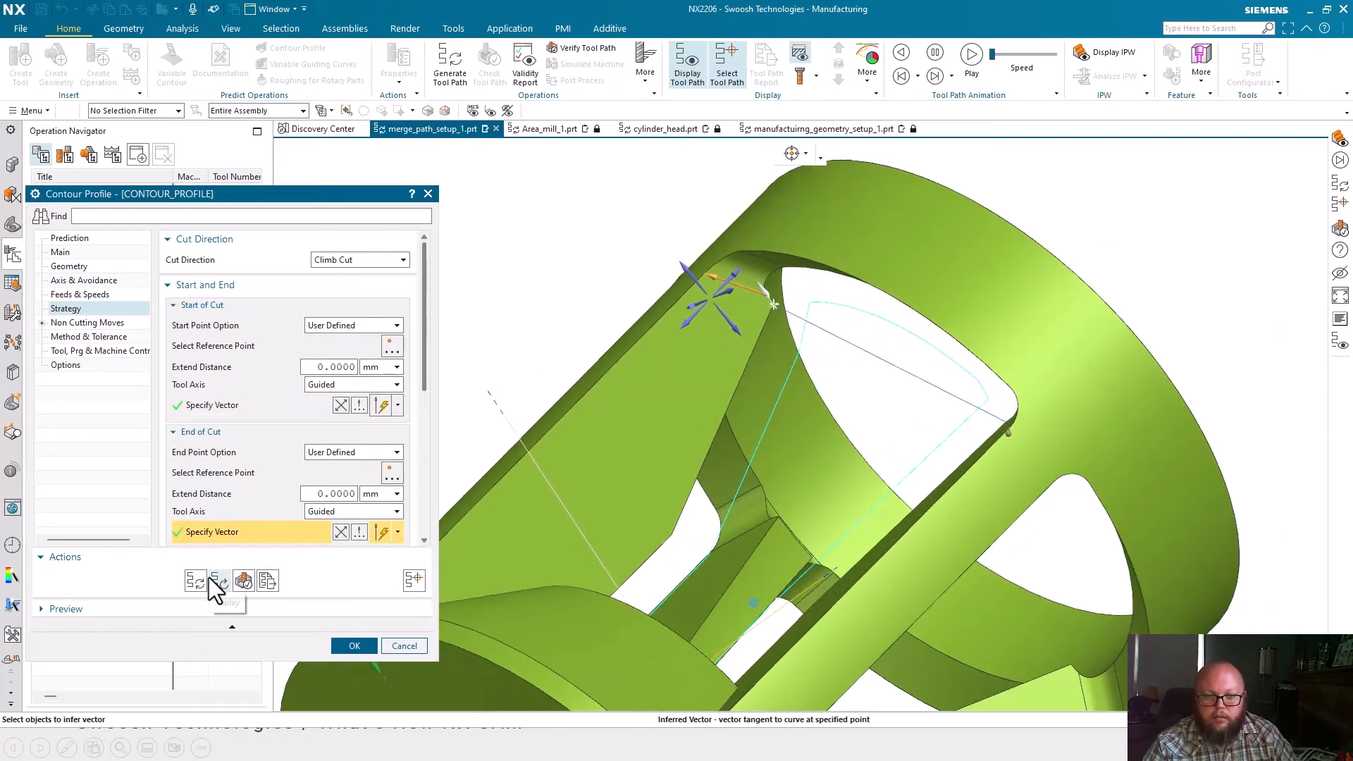
Regenerate the CONTOUR_PROFILE tool path and inspect its start and end moves around the window opening
{"action": "left_click", "coordinate": [200, 582]}
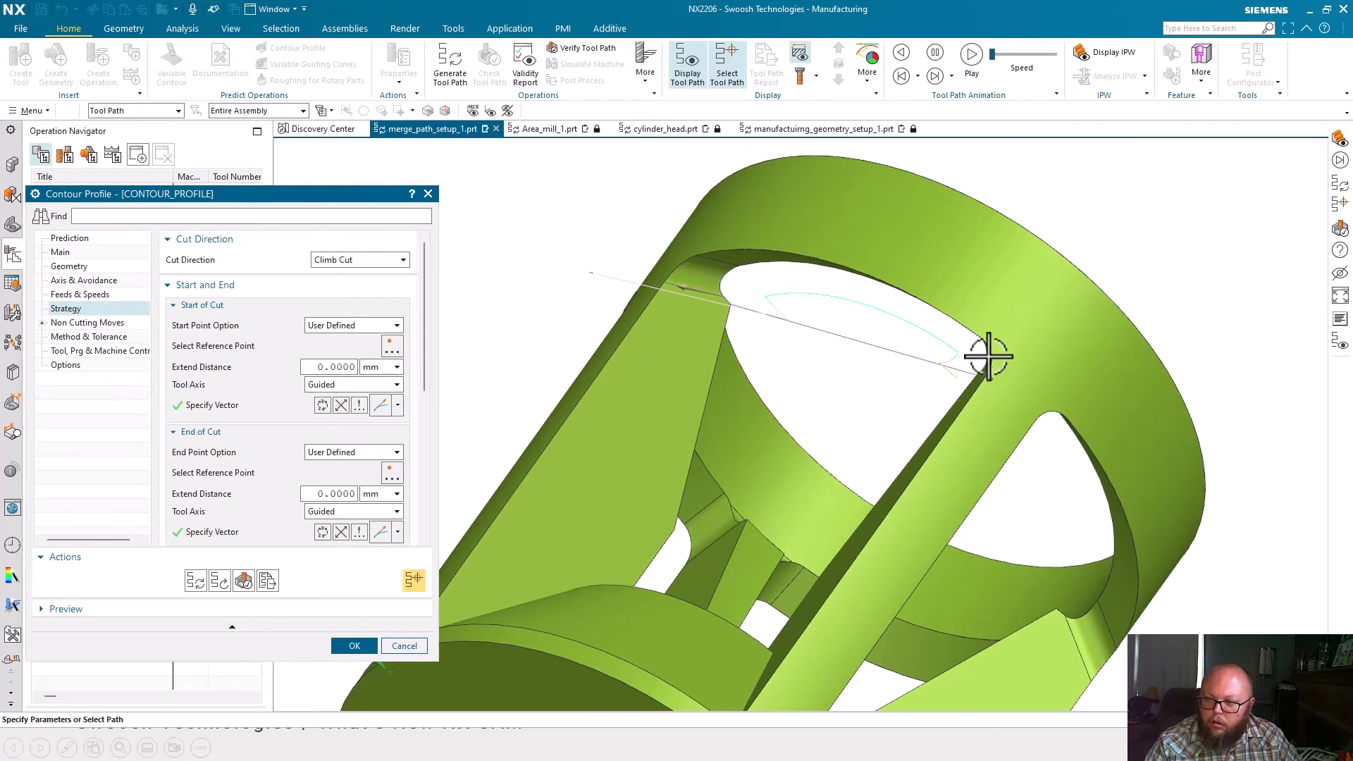
{"action": "middle_click_drag", "start_coordinate": [987, 356], "coordinate": [926, 354]}
{"action": "scroll", "coordinate": [909, 329], "scroll_direction": "up", "scroll_amount": 5}
{"action": "left_click", "coordinate": [898, 322]}
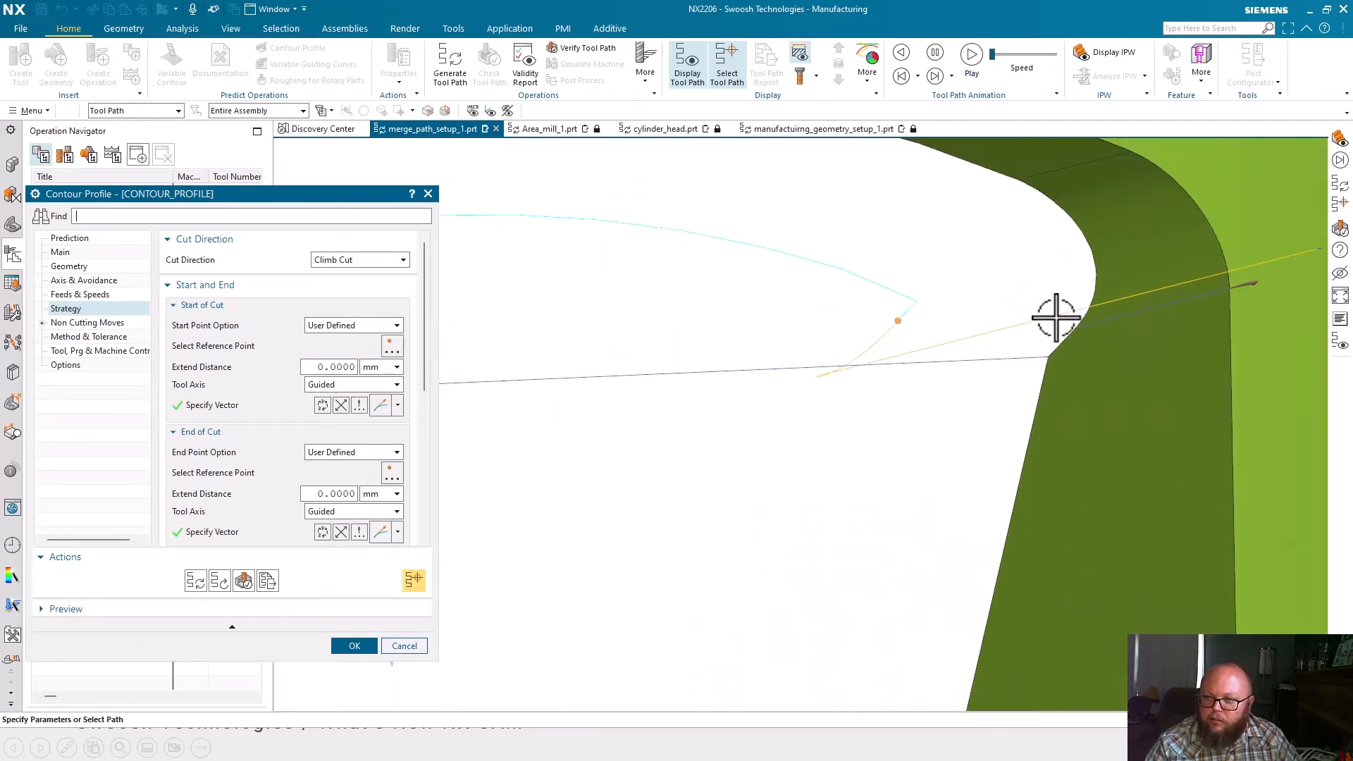
{"action": "middle_click_drag", "start_coordinate": [930, 184], "coordinate": [964, 244]}
{"action": "scroll", "coordinate": [964, 245], "scroll_direction": "down", "scroll_amount": 5}
{"action": "middle_click_drag", "start_coordinate": [842, 308], "coordinate": [707, 278]}
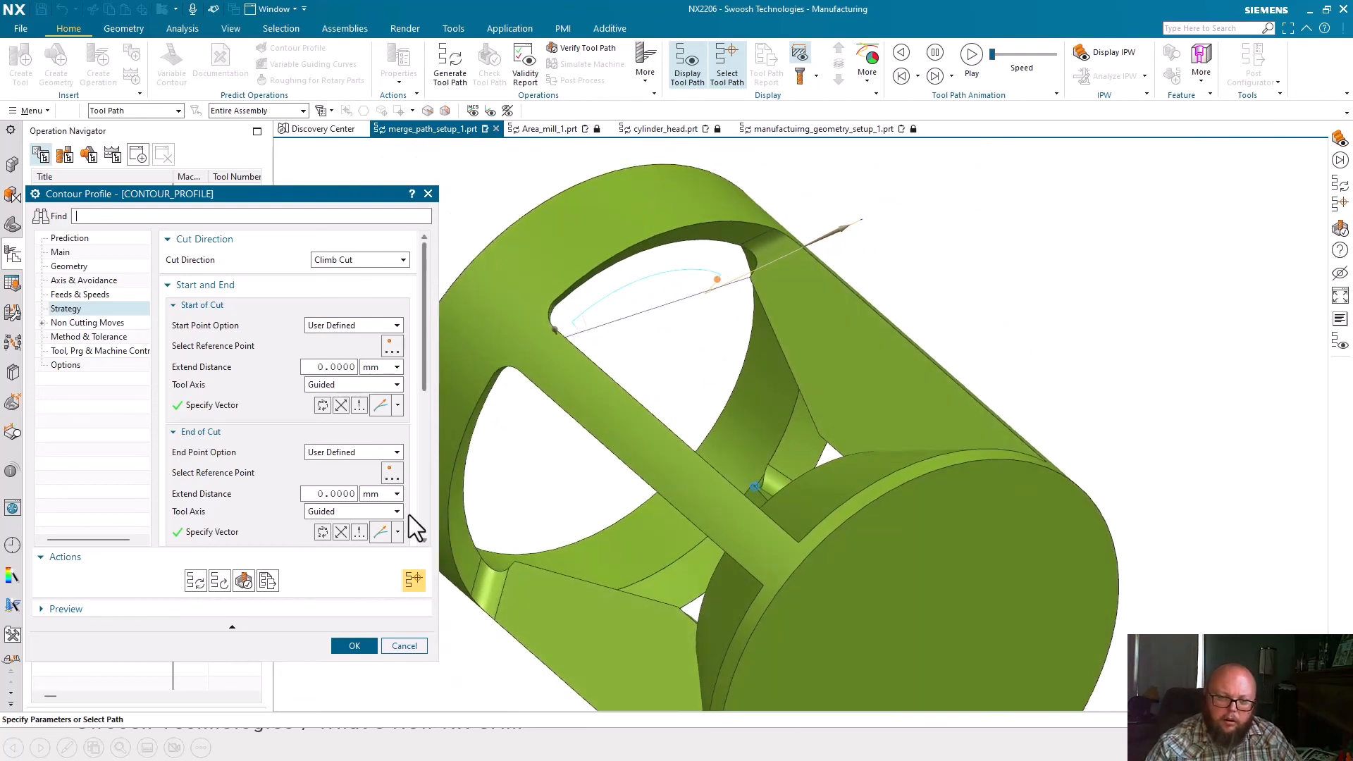
Turn off Override With Smooth Connections in the operation's non-cutting moves
{"action": "left_click", "coordinate": [42, 323]}
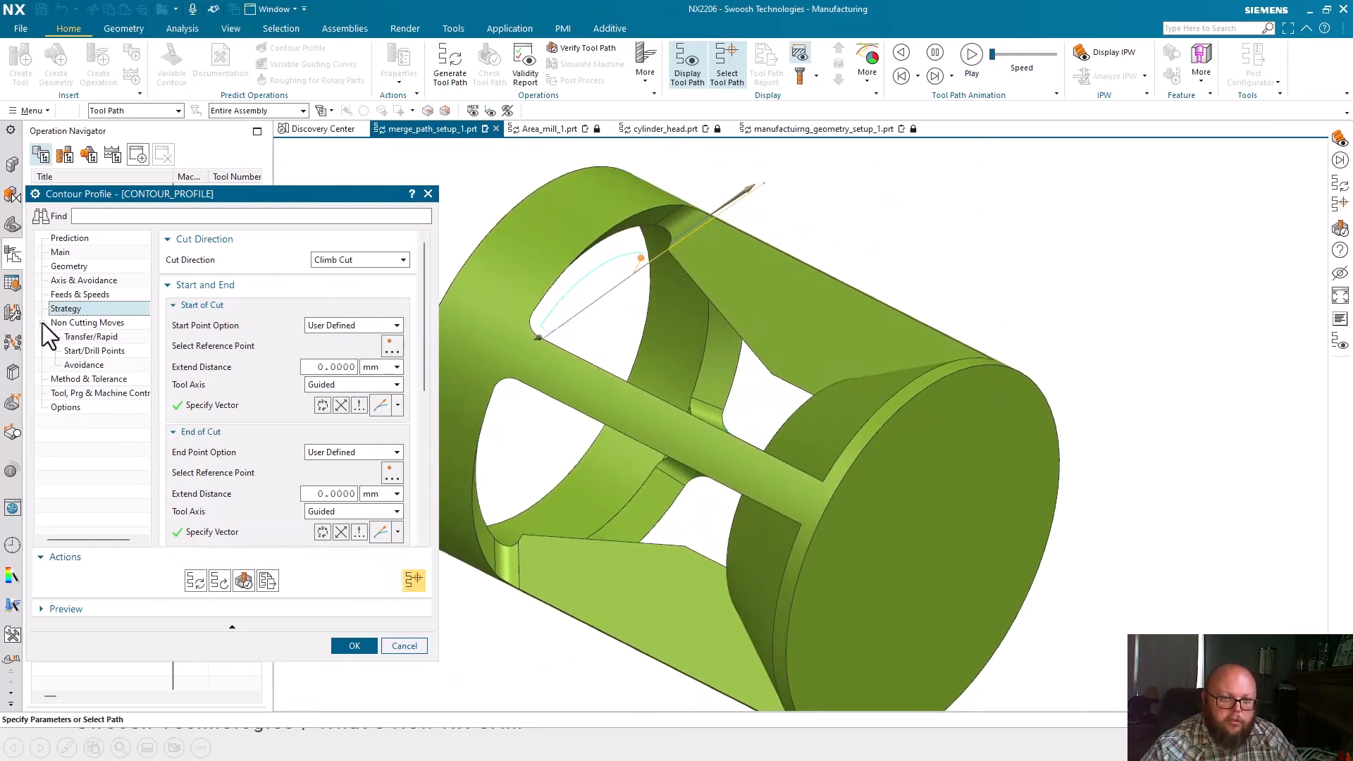
{"action": "left_click", "coordinate": [95, 324]}
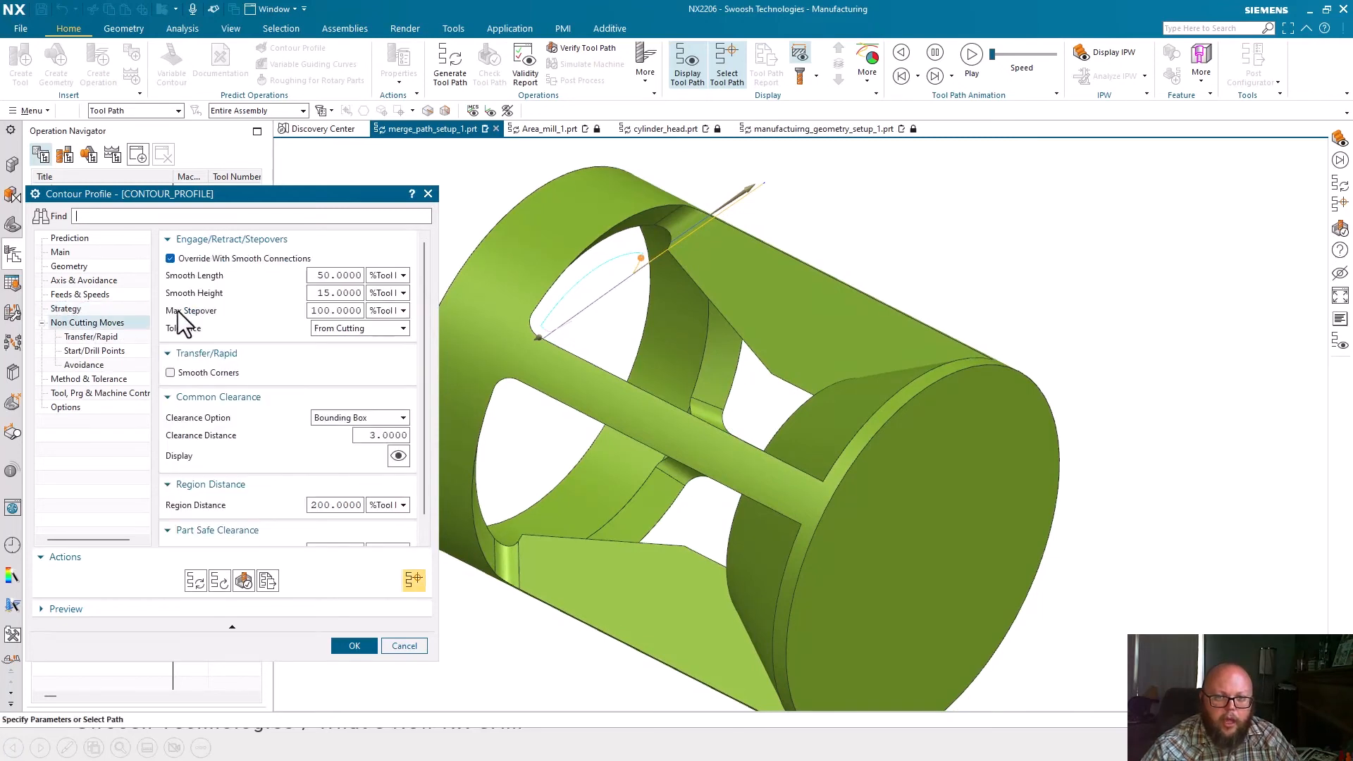
{"action": "left_click", "coordinate": [179, 261]}
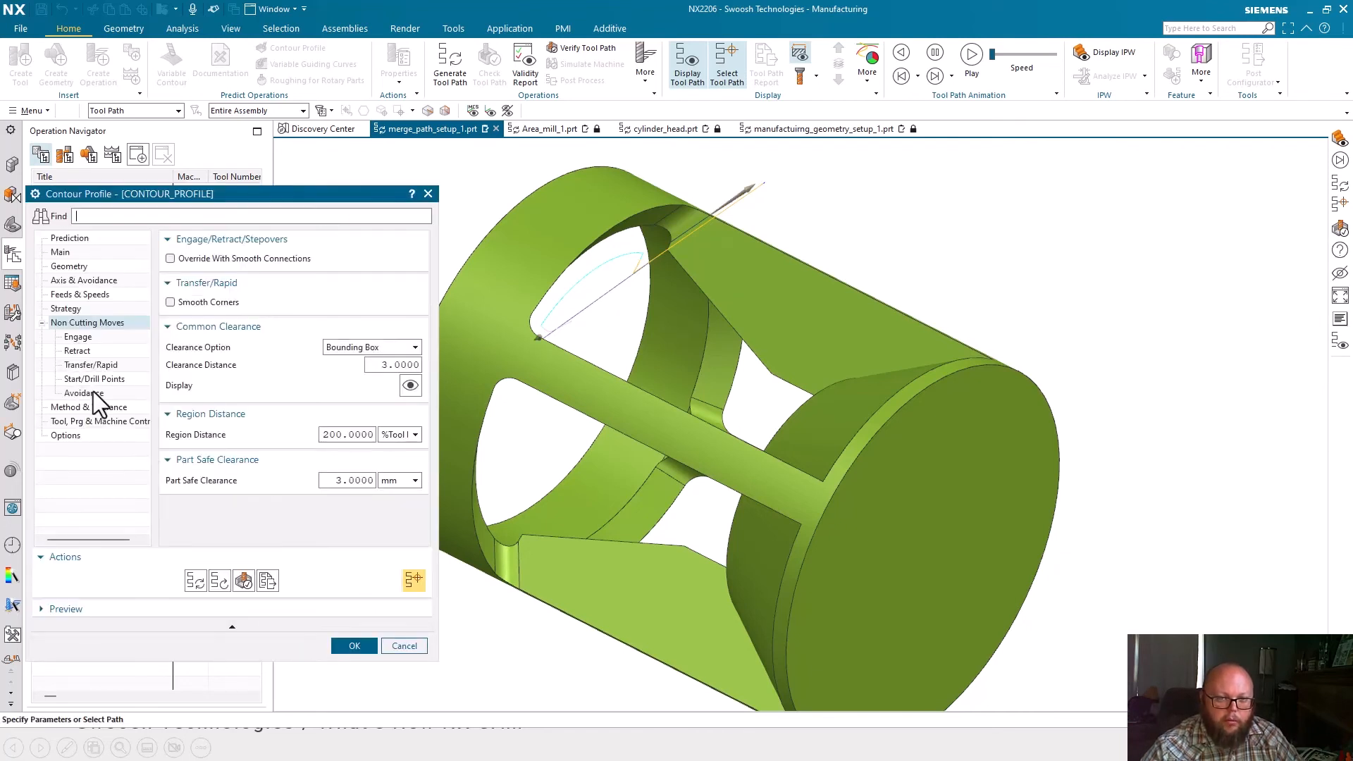
Set the open-area Engage Type to Point and use the midpoint of the line across the window opening
{"action": "left_click", "coordinate": [72, 336]}
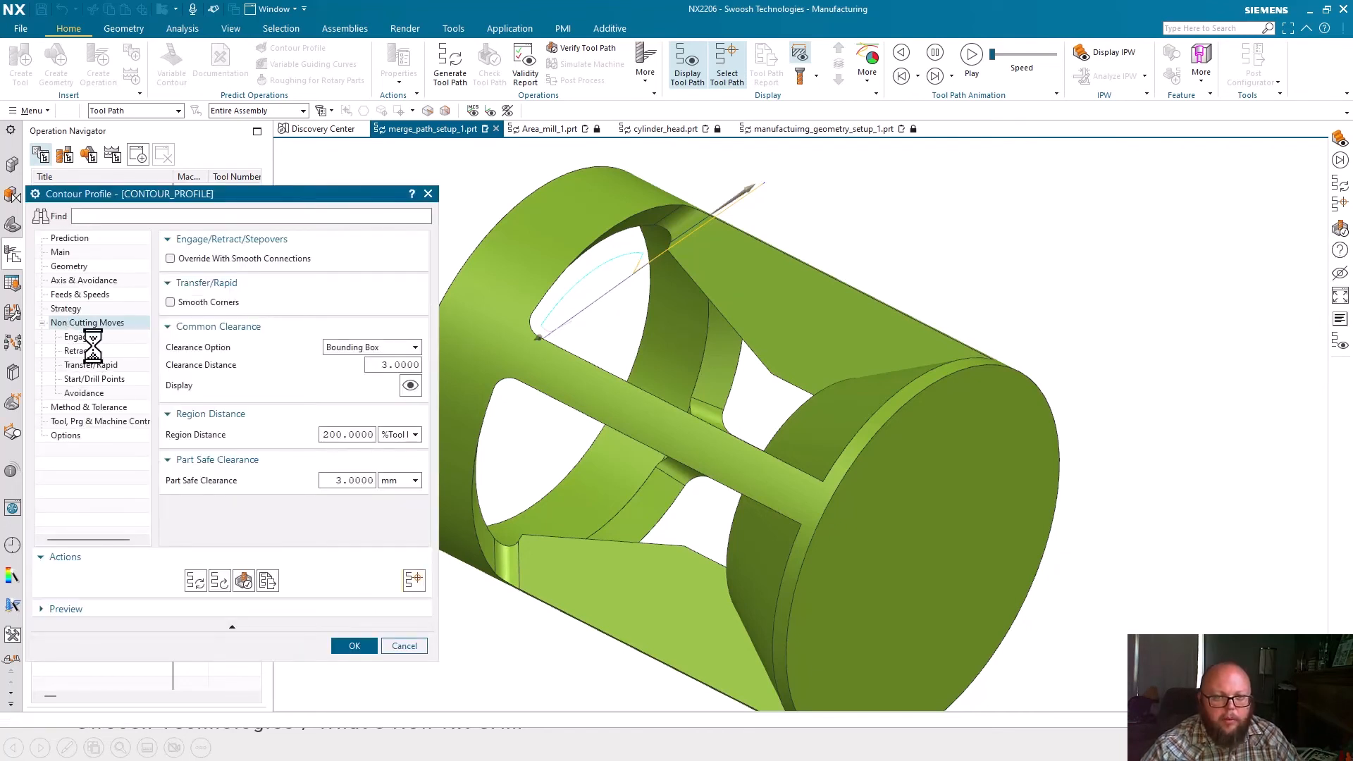
{"action": "left_click", "coordinate": [373, 259]}
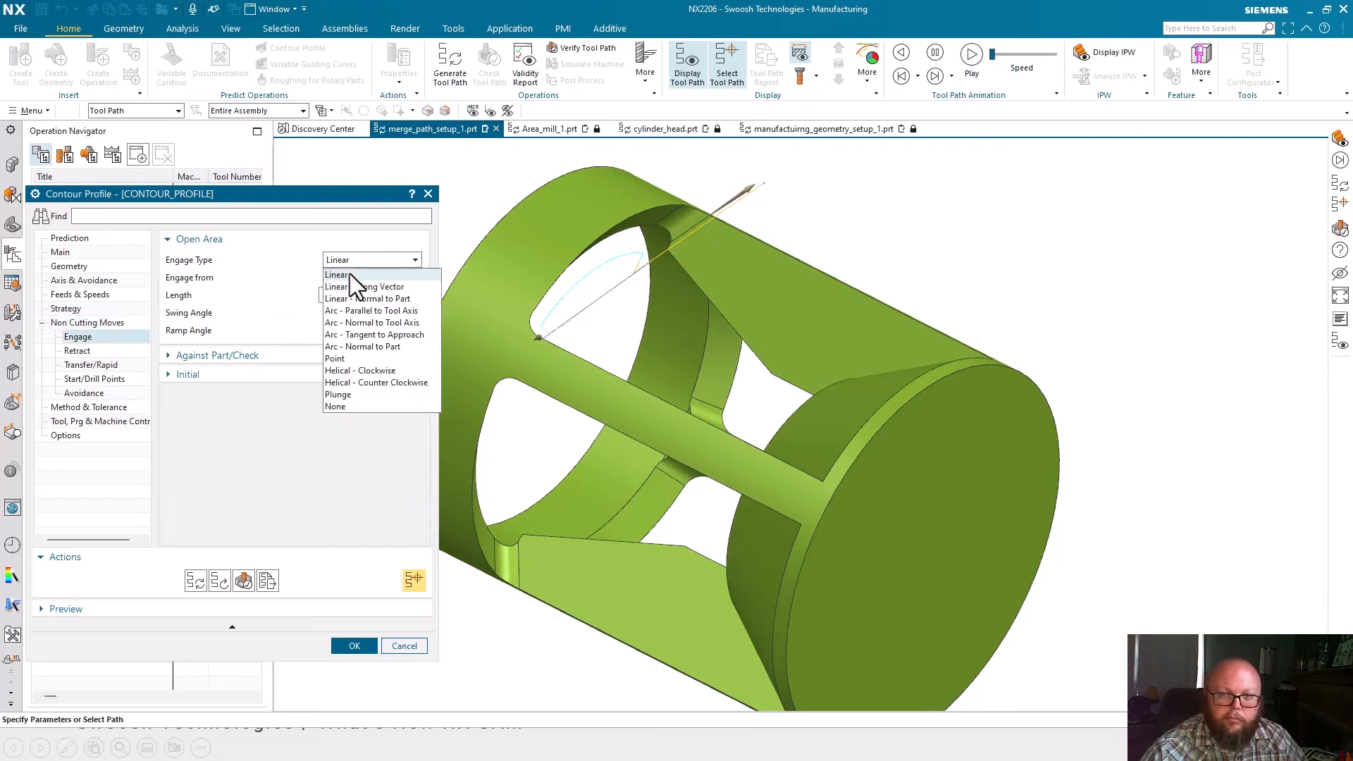
{"action": "left_click", "coordinate": [344, 358]}
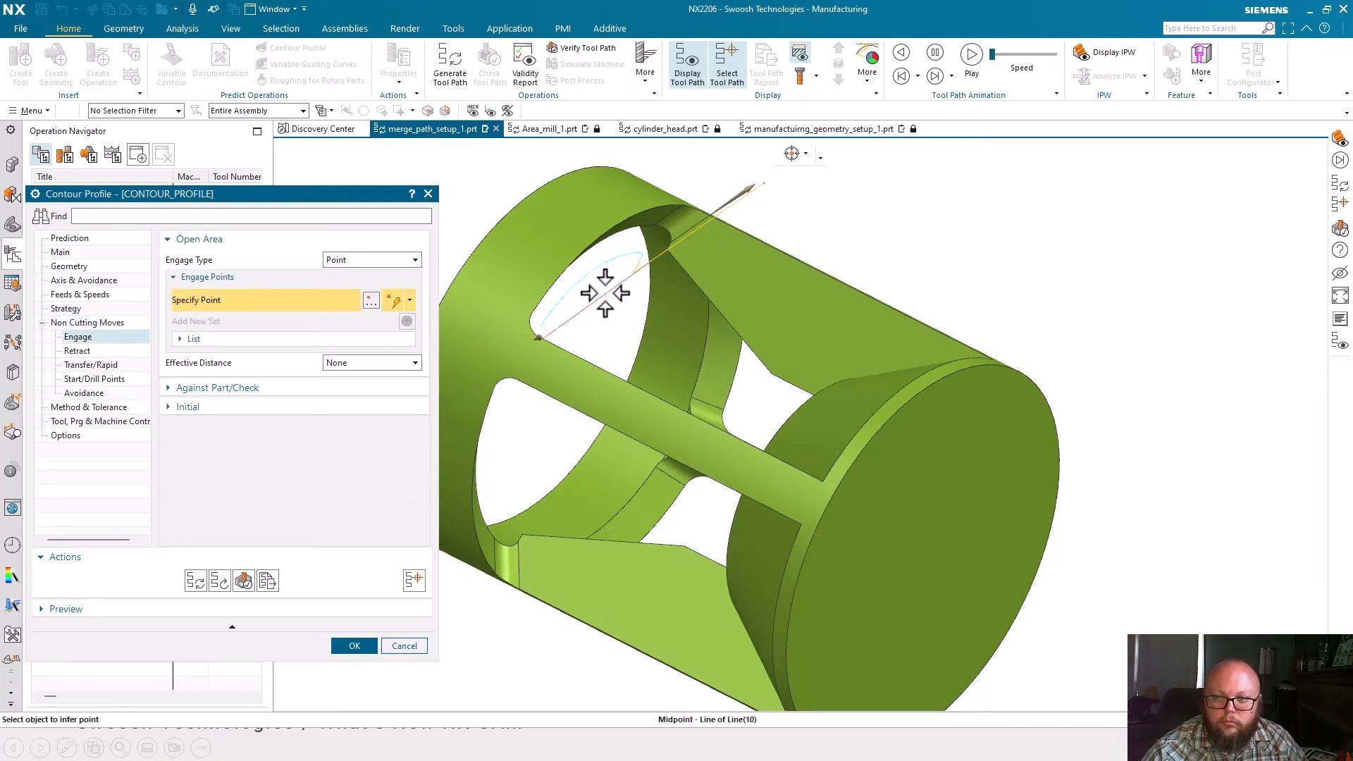
{"action": "left_click", "coordinate": [602, 296]}
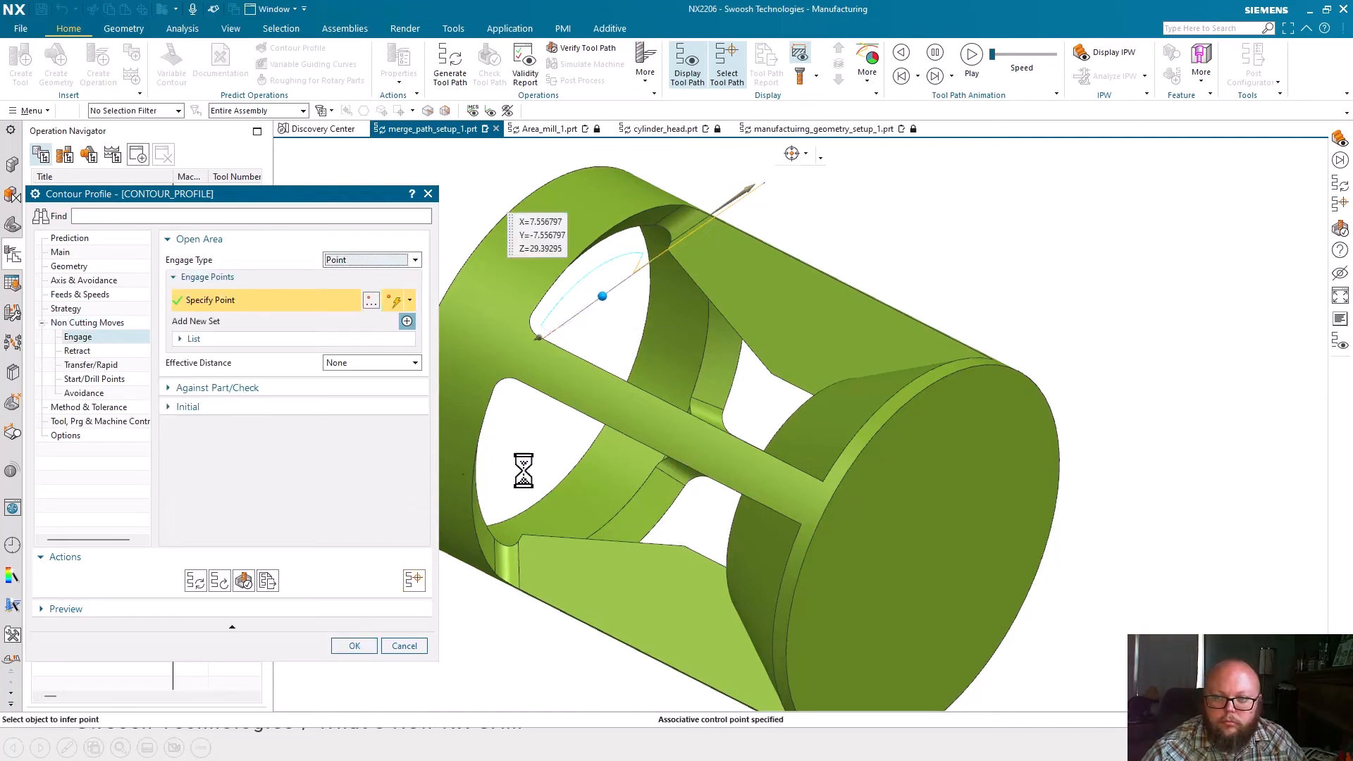
Enable Multiple Side Passes with a Side Stock Offset of 1 and an increment-based Step Method
{"action": "left_click", "coordinate": [64, 312]}
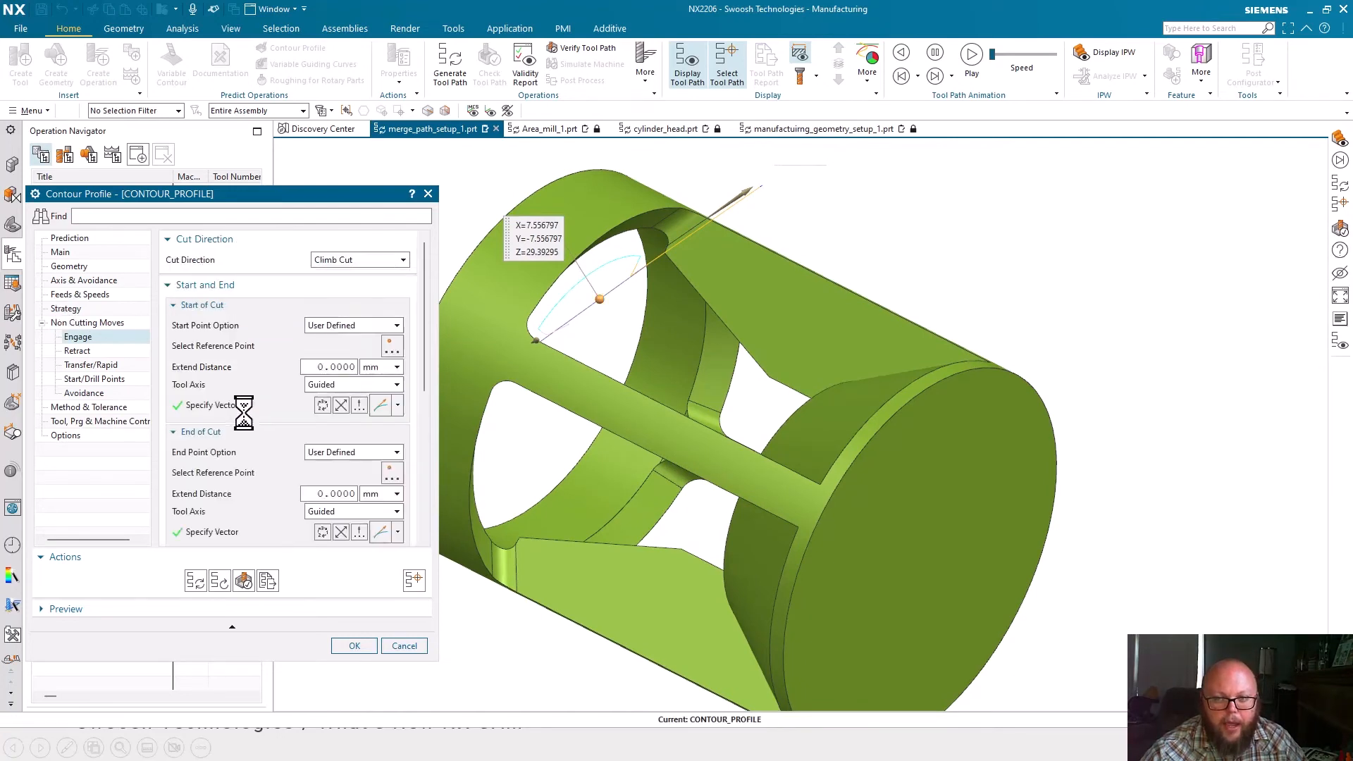
{"action": "scroll", "coordinate": [277, 472], "scroll_direction": "down", "scroll_amount": 3}
{"action": "scroll", "coordinate": [252, 484], "scroll_direction": "down", "scroll_amount": 3}
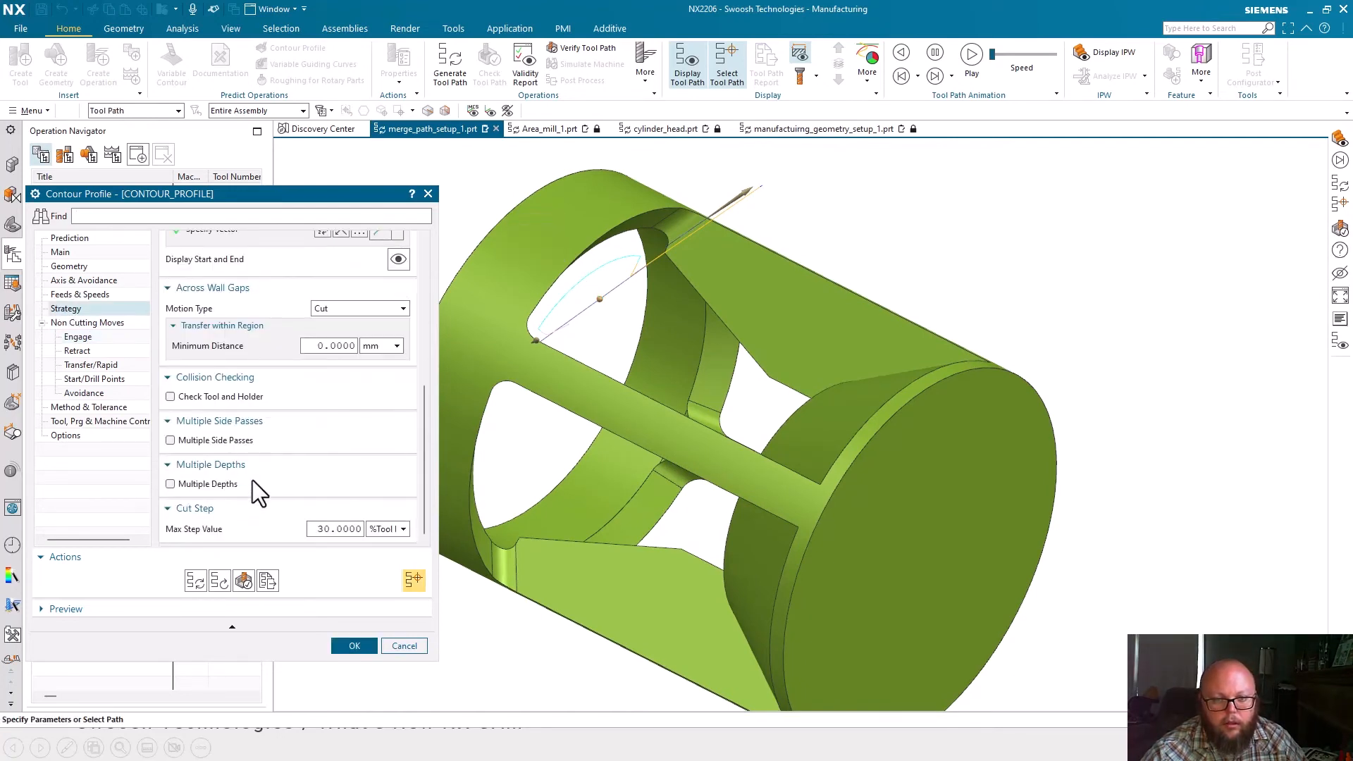
{"action": "left_click", "coordinate": [210, 441]}
{"action": "left_click", "coordinate": [367, 456]}
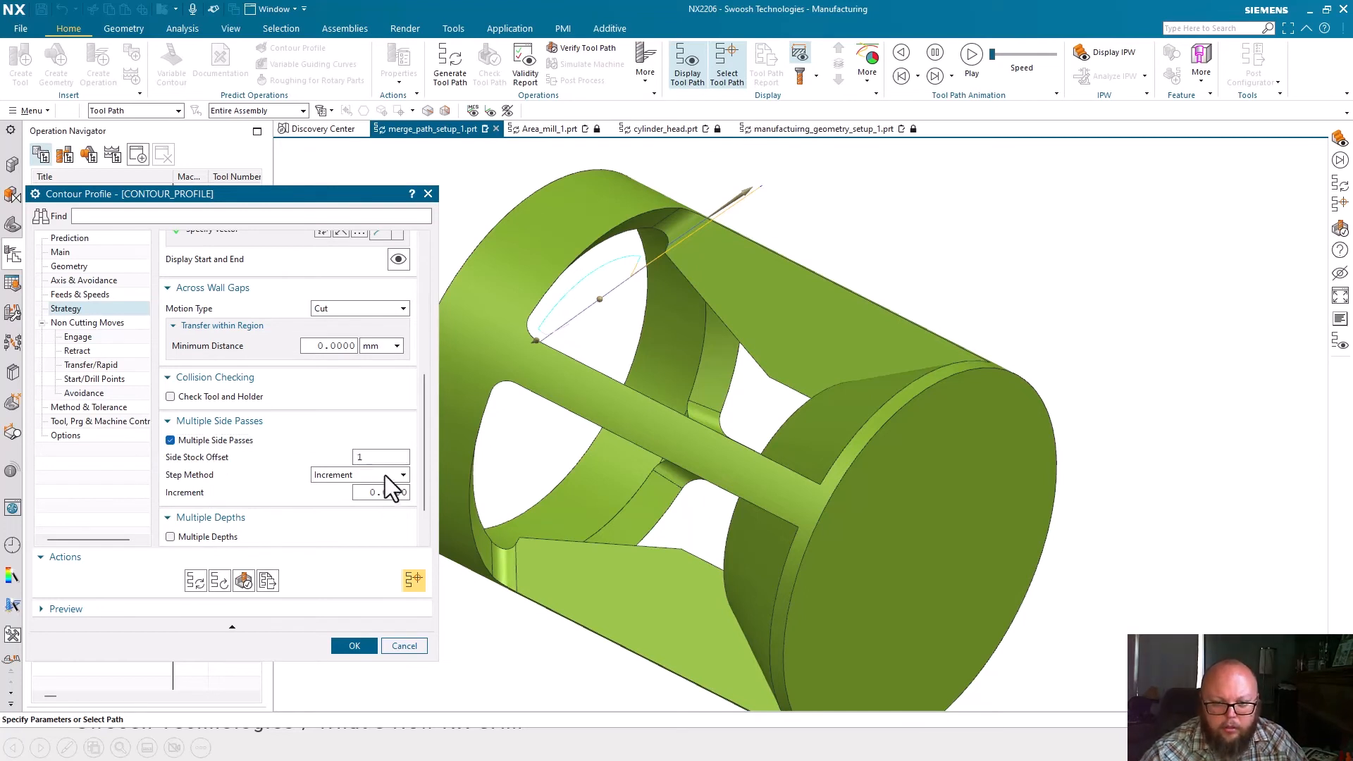
{"action": "left_click", "coordinate": [369, 499]}
{"action": "left_click", "coordinate": [379, 493]}
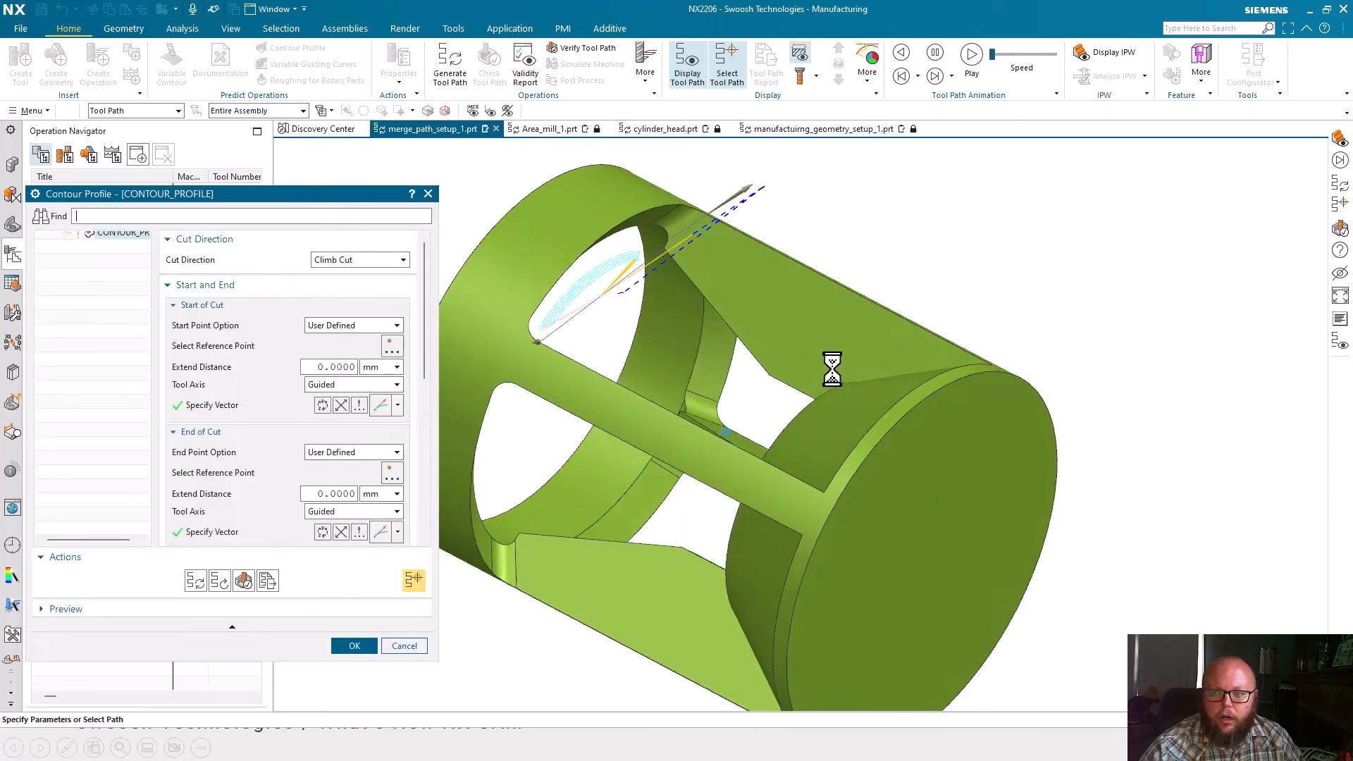
Inspect the multi-pass tool path around the window opening and accept the CONTOUR_PROFILE operation
{"action": "middle_click_drag", "start_coordinate": [832, 368], "coordinate": [638, 233]}
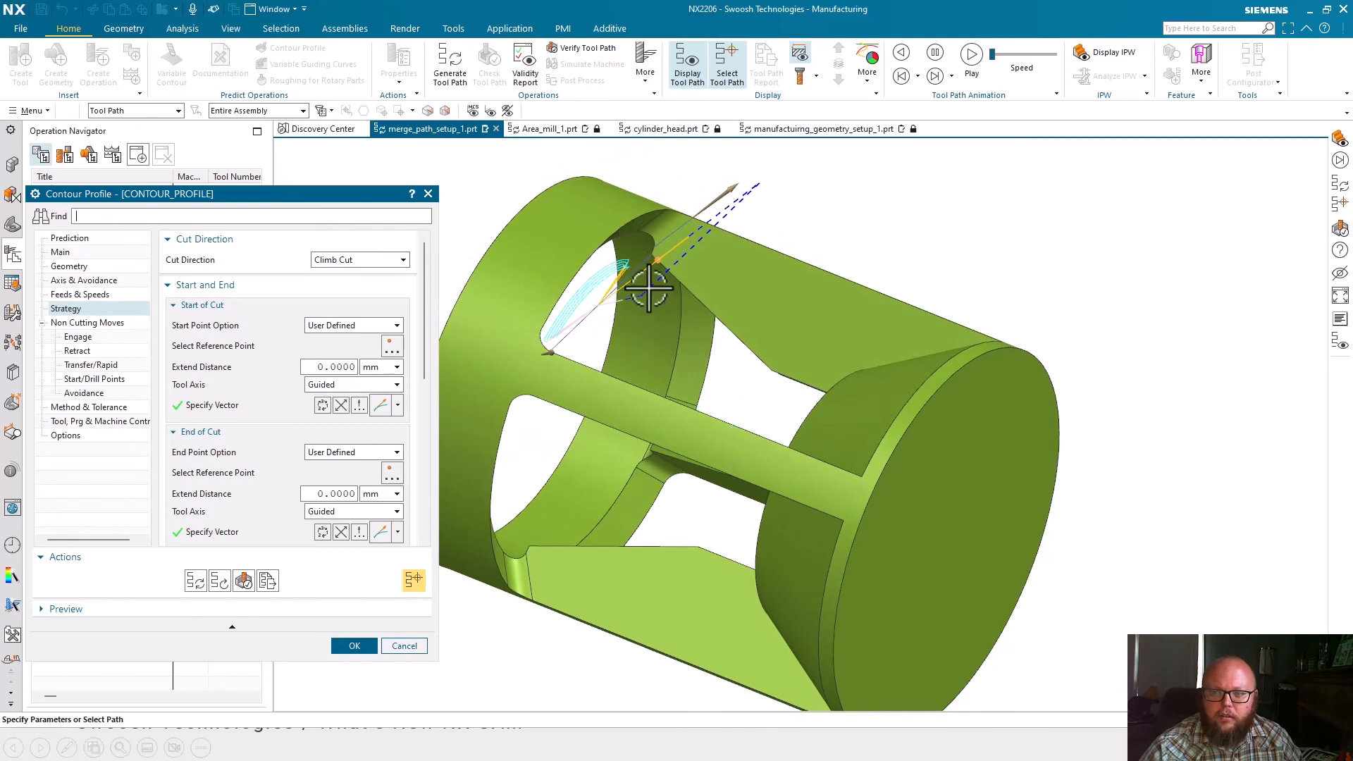
{"action": "middle_click_drag", "start_coordinate": [649, 287], "coordinate": [628, 598]}
{"action": "left_click", "coordinate": [354, 645]}
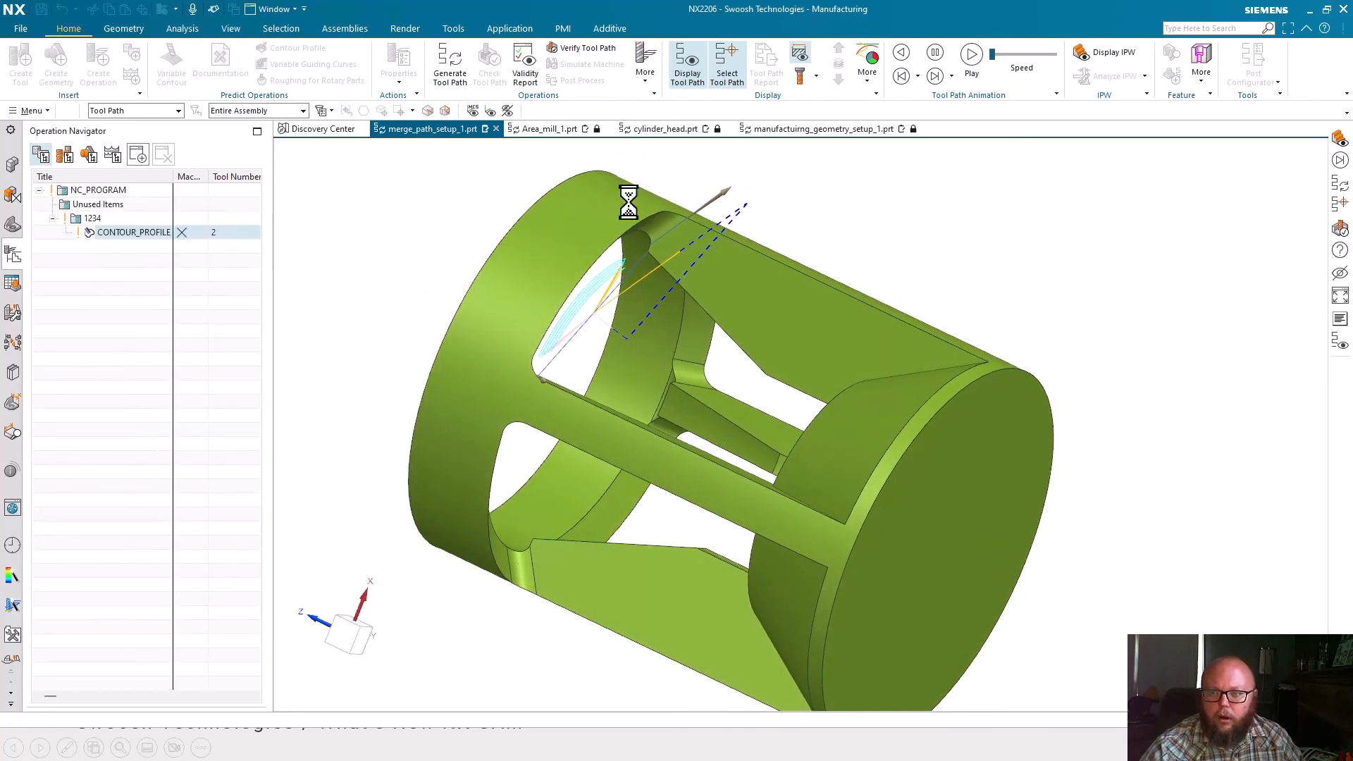
{"action": "middle_click_drag", "start_coordinate": [399, 564], "coordinate": [91, 321]}
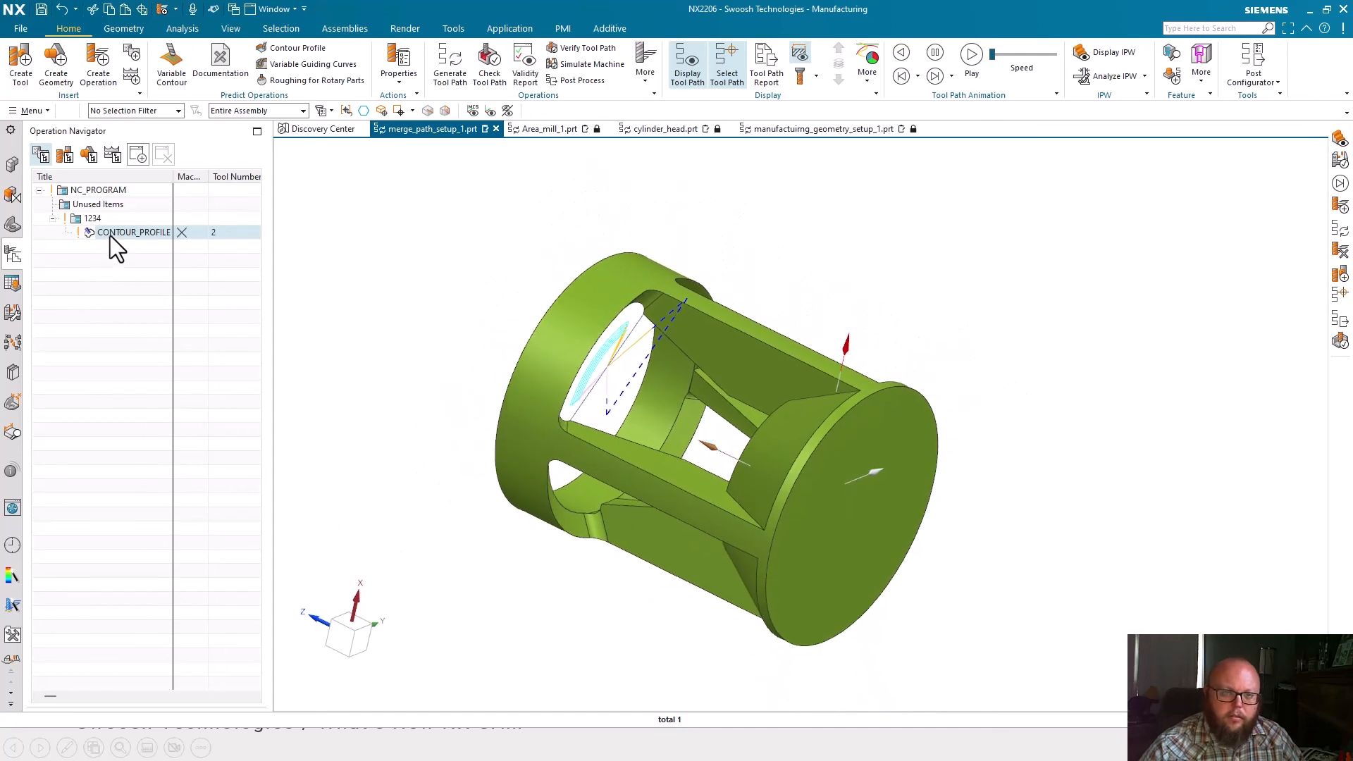
Transform CONTOUR_PROFILE into 3 instances rotated 90 degrees about the Z-axis through the closed end's arc center
{"action": "right_click", "coordinate": [99, 232]}
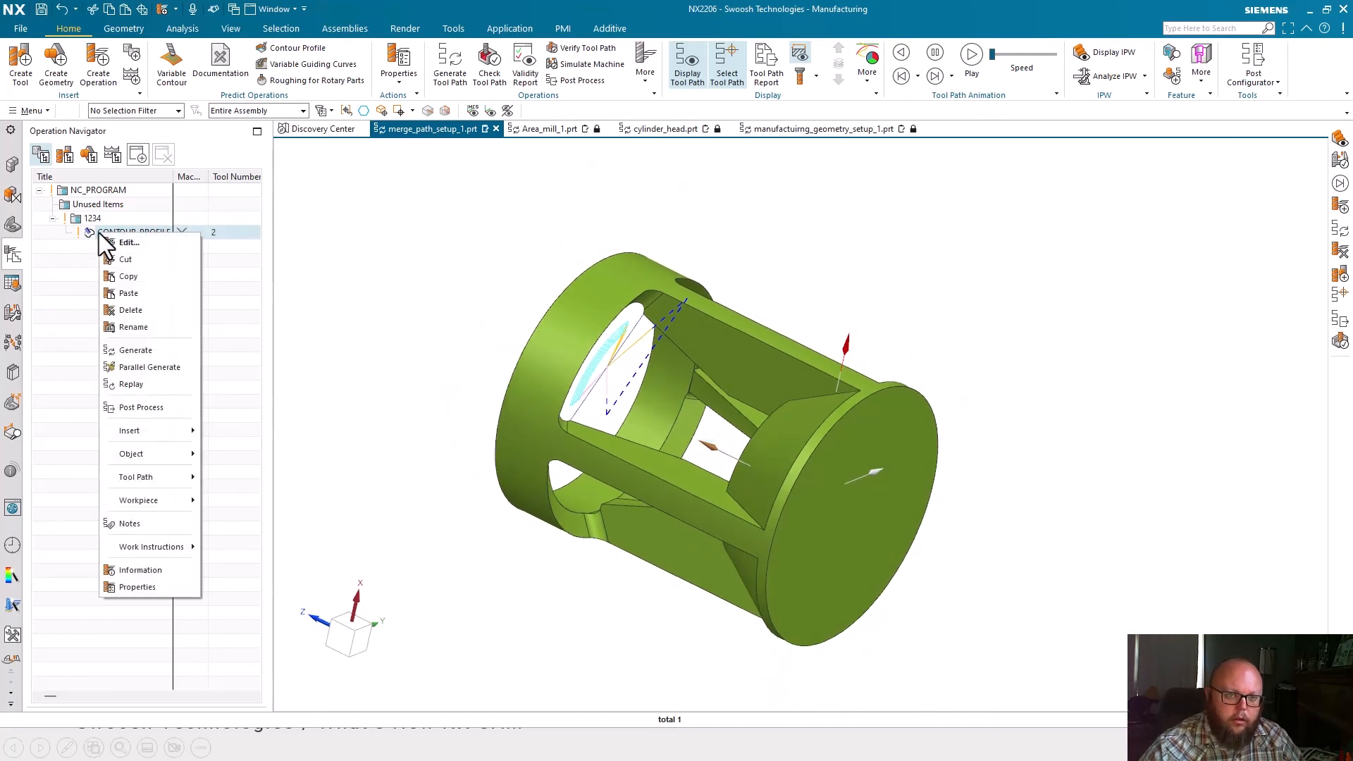
{"action": "mouse_move", "coordinate": [151, 454]}
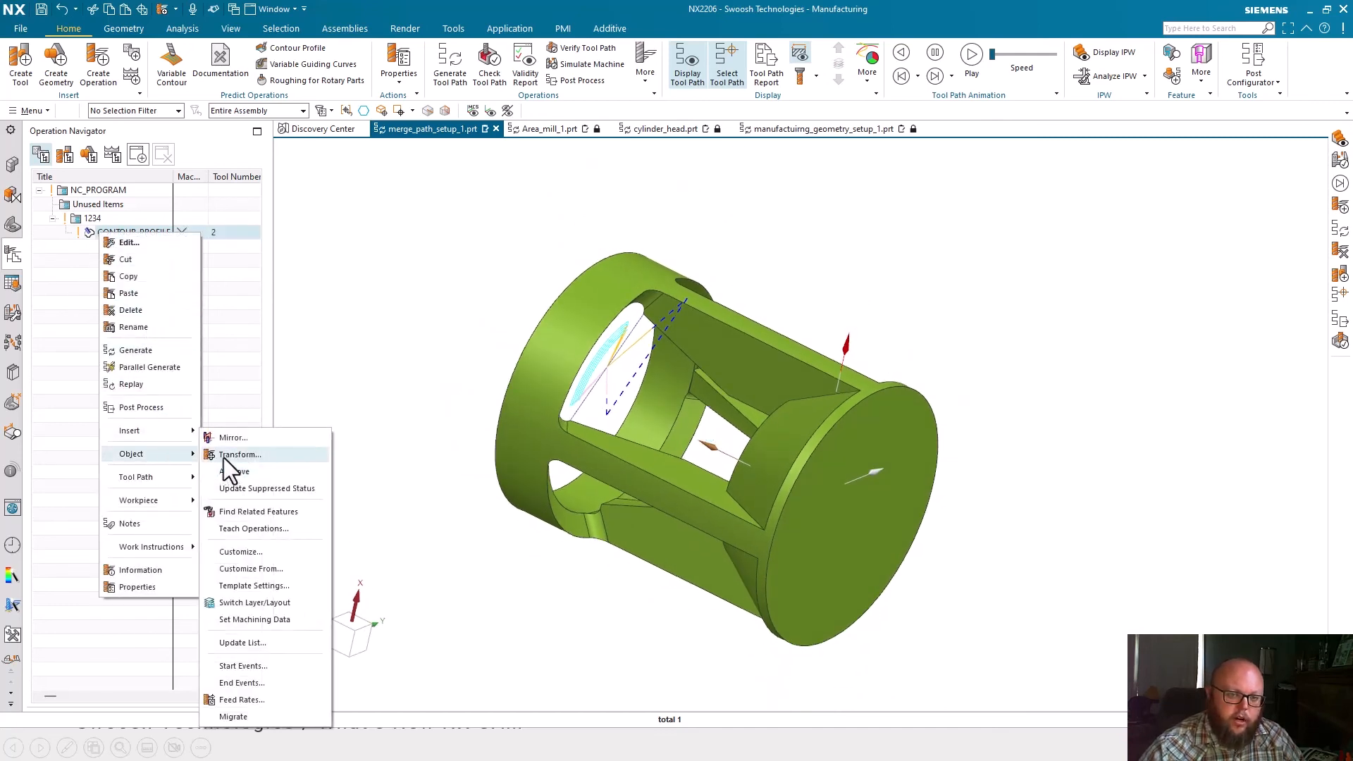
{"action": "left_click", "coordinate": [222, 455]}
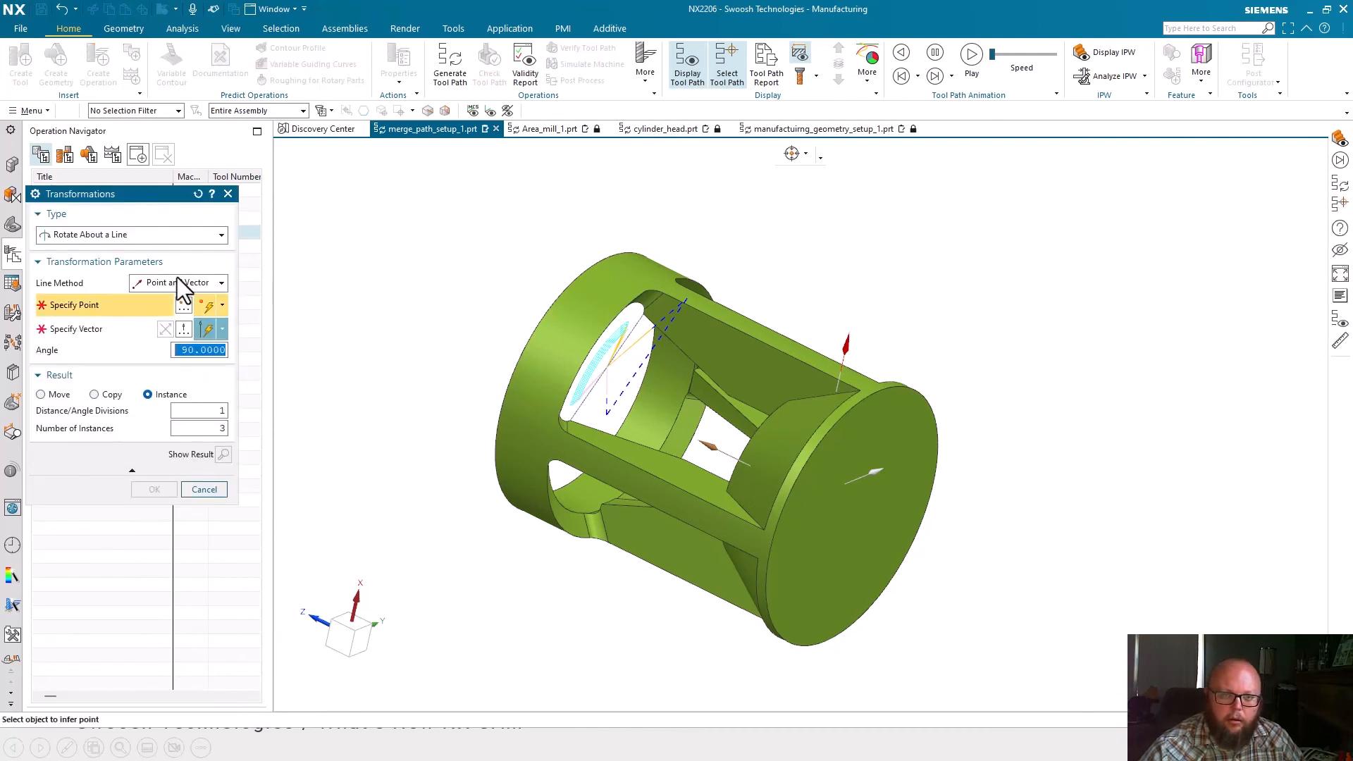
{"action": "left_click", "coordinate": [893, 391]}
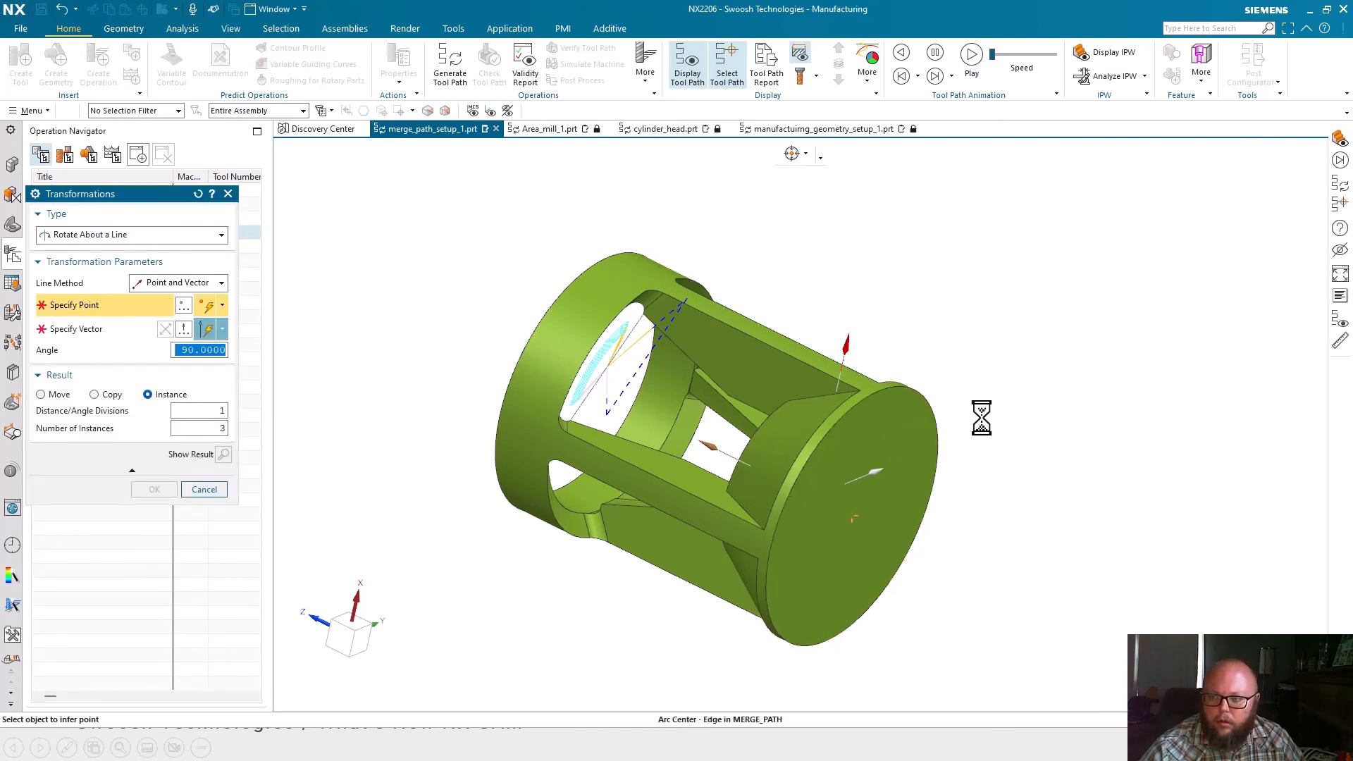
{"action": "left_click", "coordinate": [795, 410]}
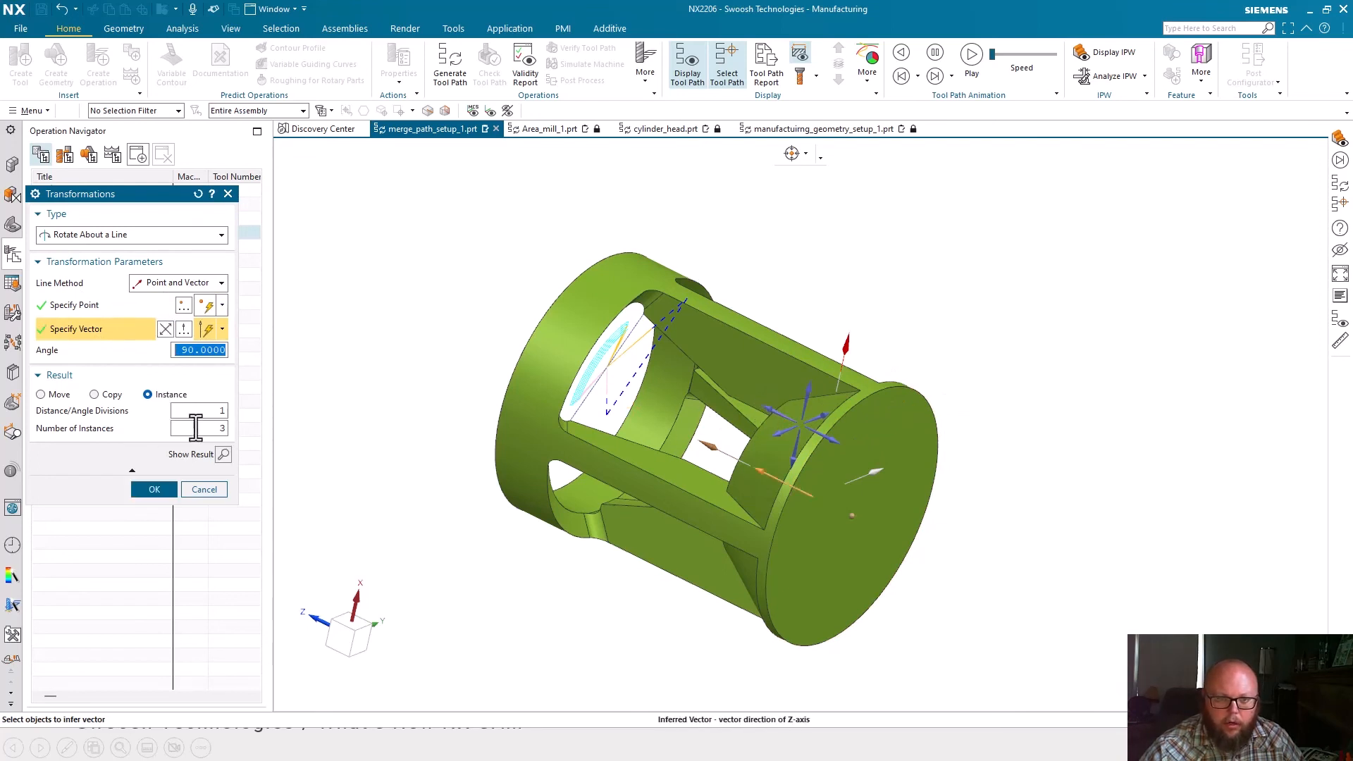
{"action": "left_click", "coordinate": [169, 489]}
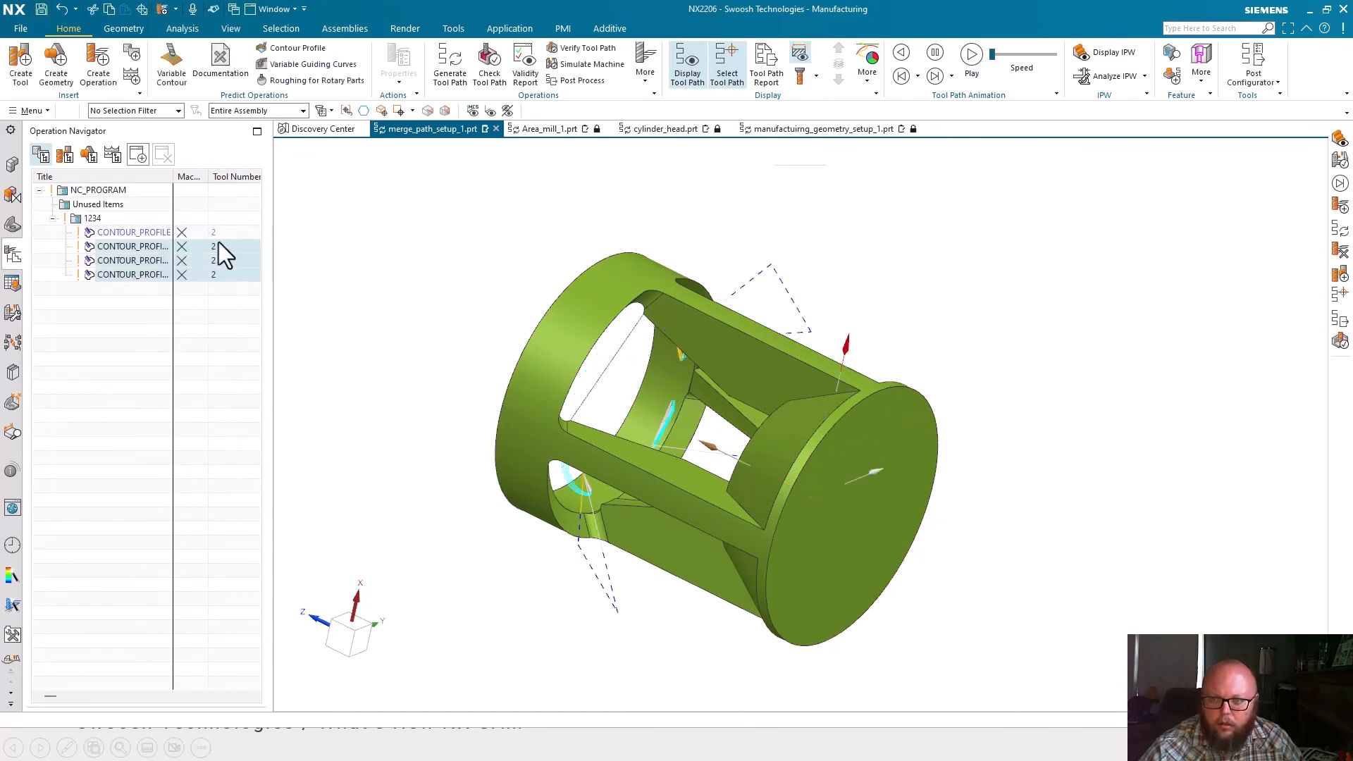
Insert a mill_multi-axis Merge Path program group named MERGE_PATH under program 1234, with Sort Order By Concatenation
{"action": "left_click", "coordinate": [139, 275]}
{"action": "left_click", "coordinate": [91, 221]}
{"action": "right_click", "coordinate": [90, 221]}
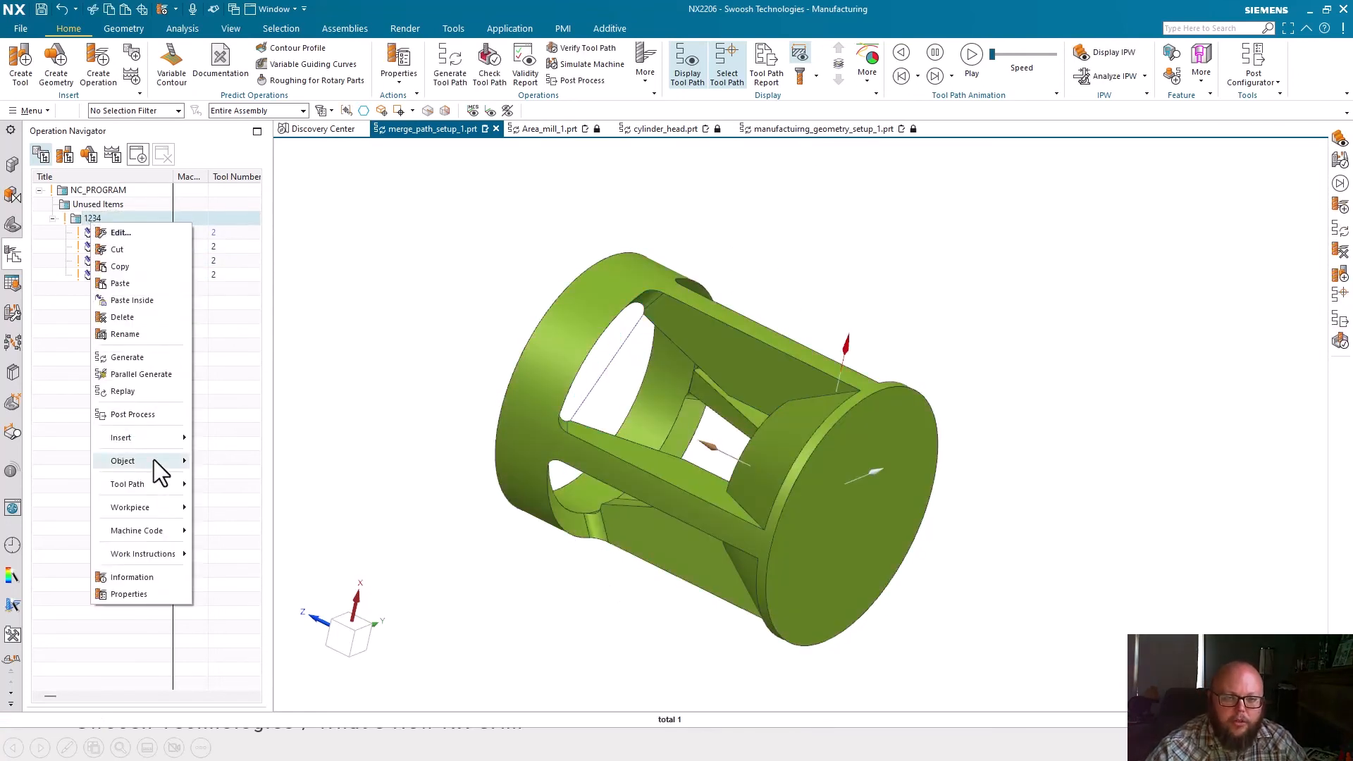
{"action": "mouse_move", "coordinate": [150, 459]}
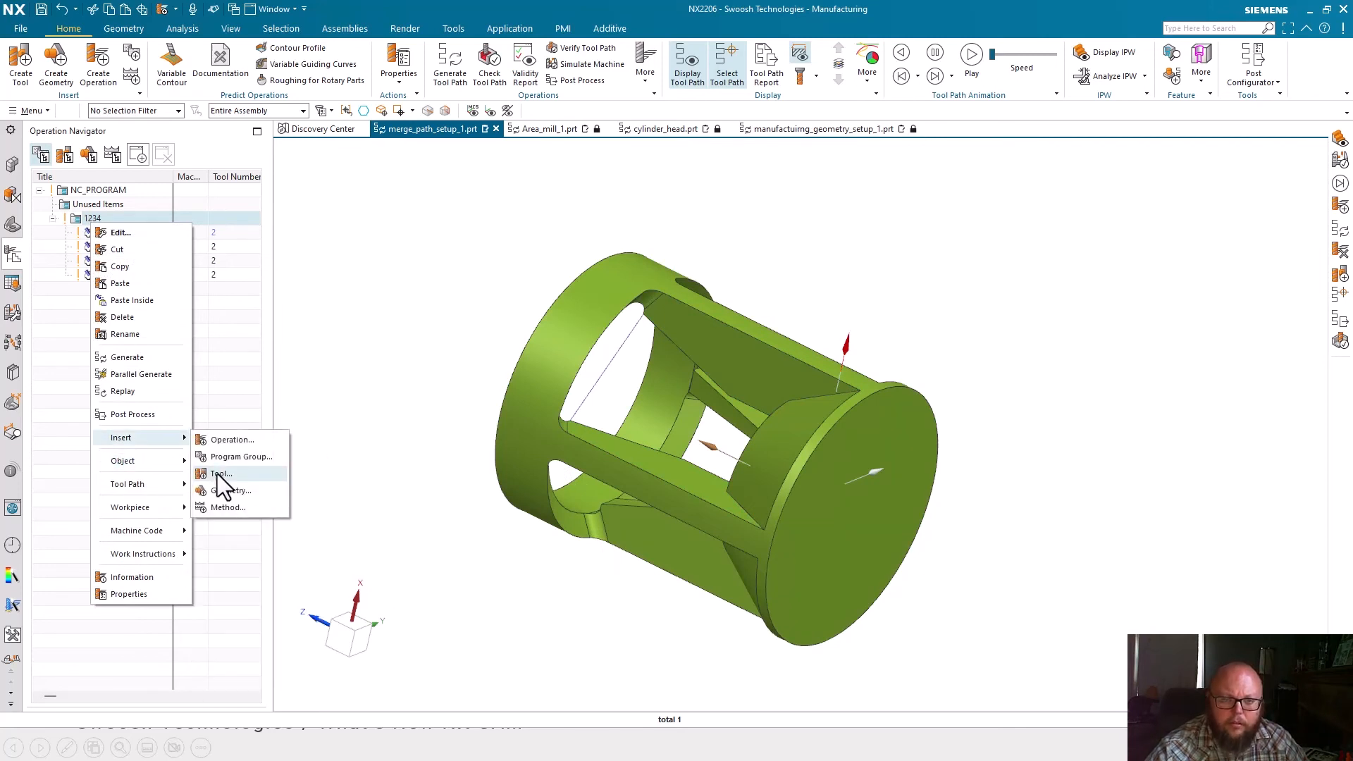
{"action": "left_click", "coordinate": [225, 458]}
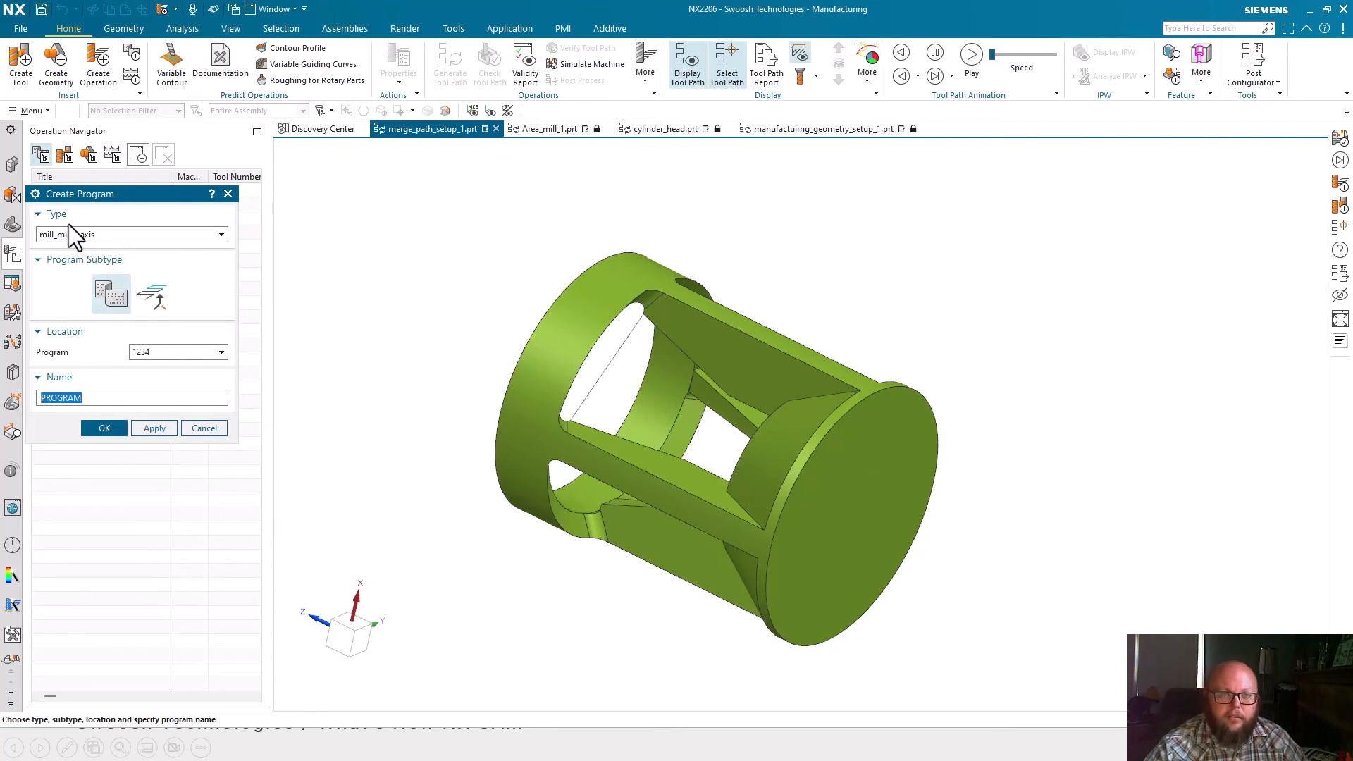
{"action": "left_click", "coordinate": [154, 296]}
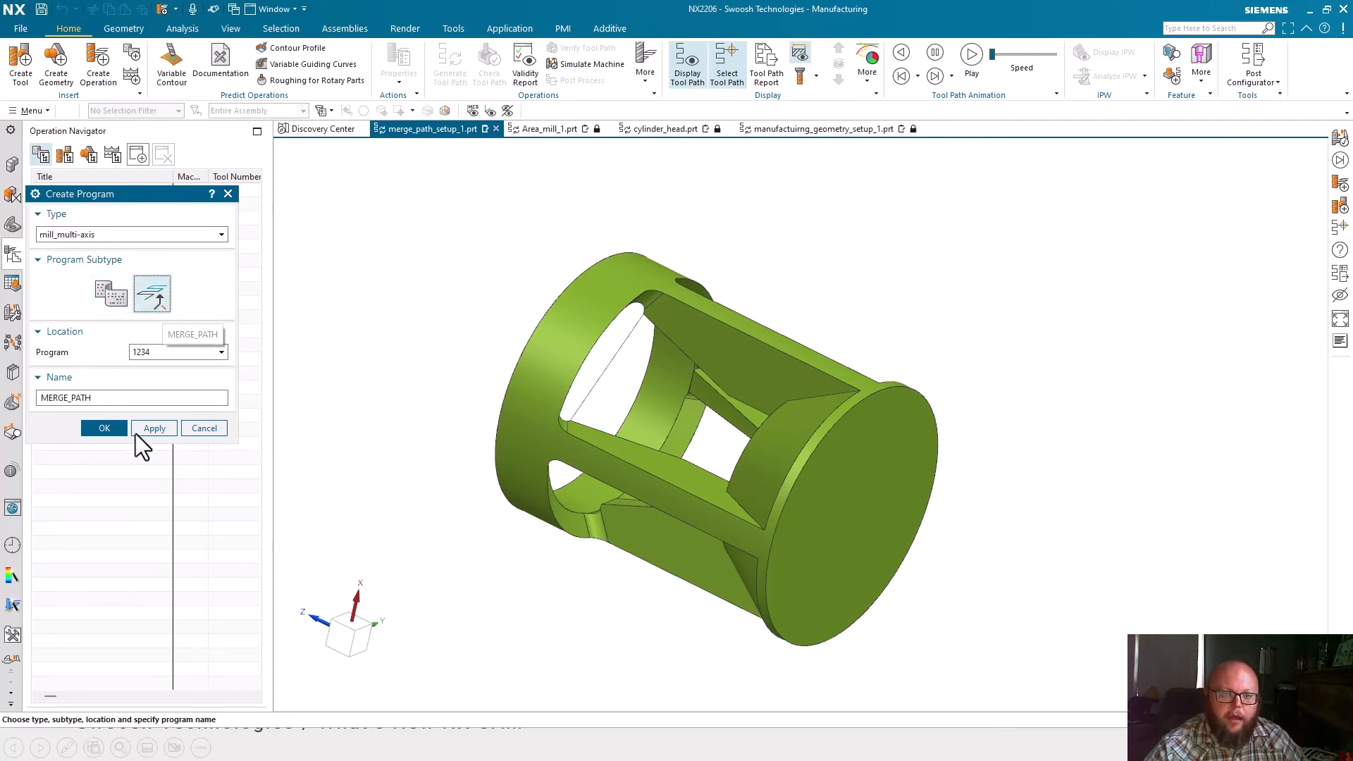
{"action": "left_click", "coordinate": [105, 428]}
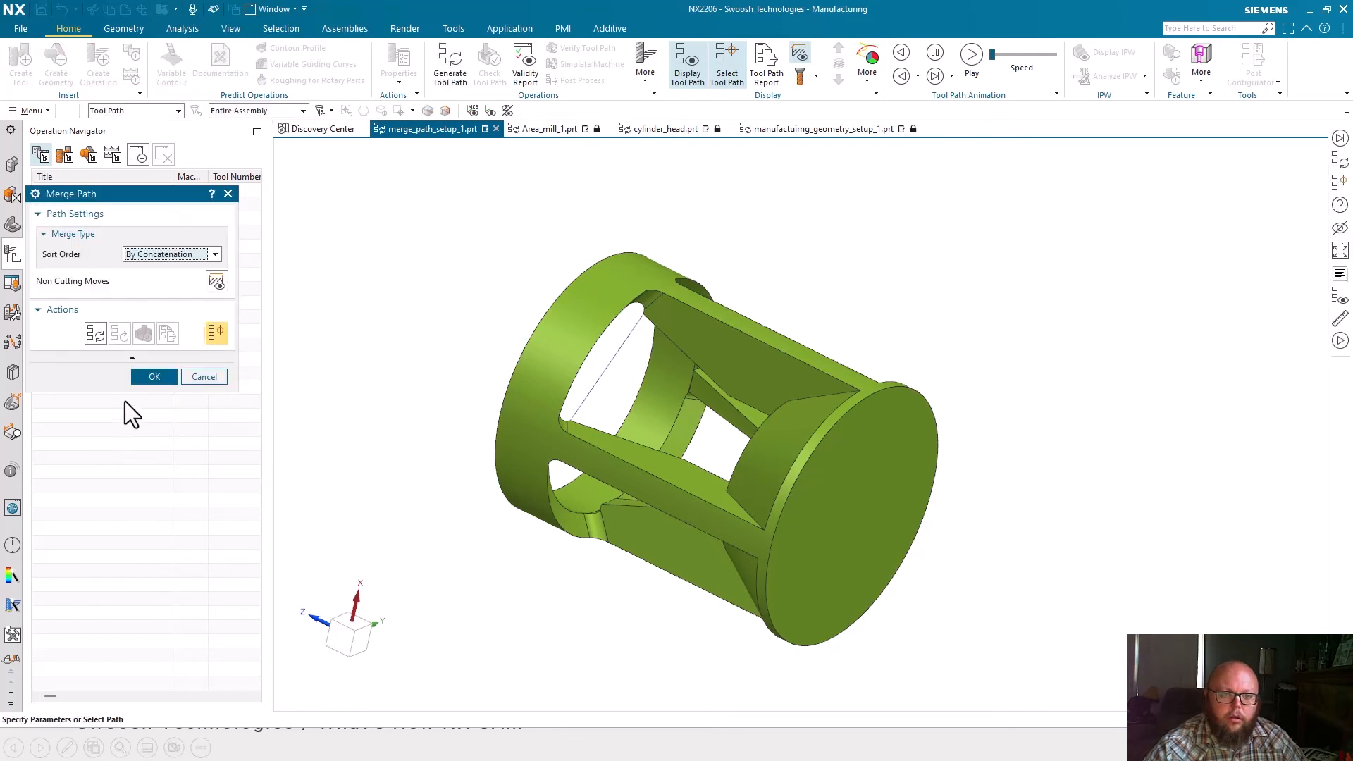
{"action": "left_click", "coordinate": [146, 374]}
Move the original CONTOUR_PROFILE and its three instances into the MERGE_PATH group and inspect their tool paths
{"action": "left_click", "coordinate": [127, 235]}
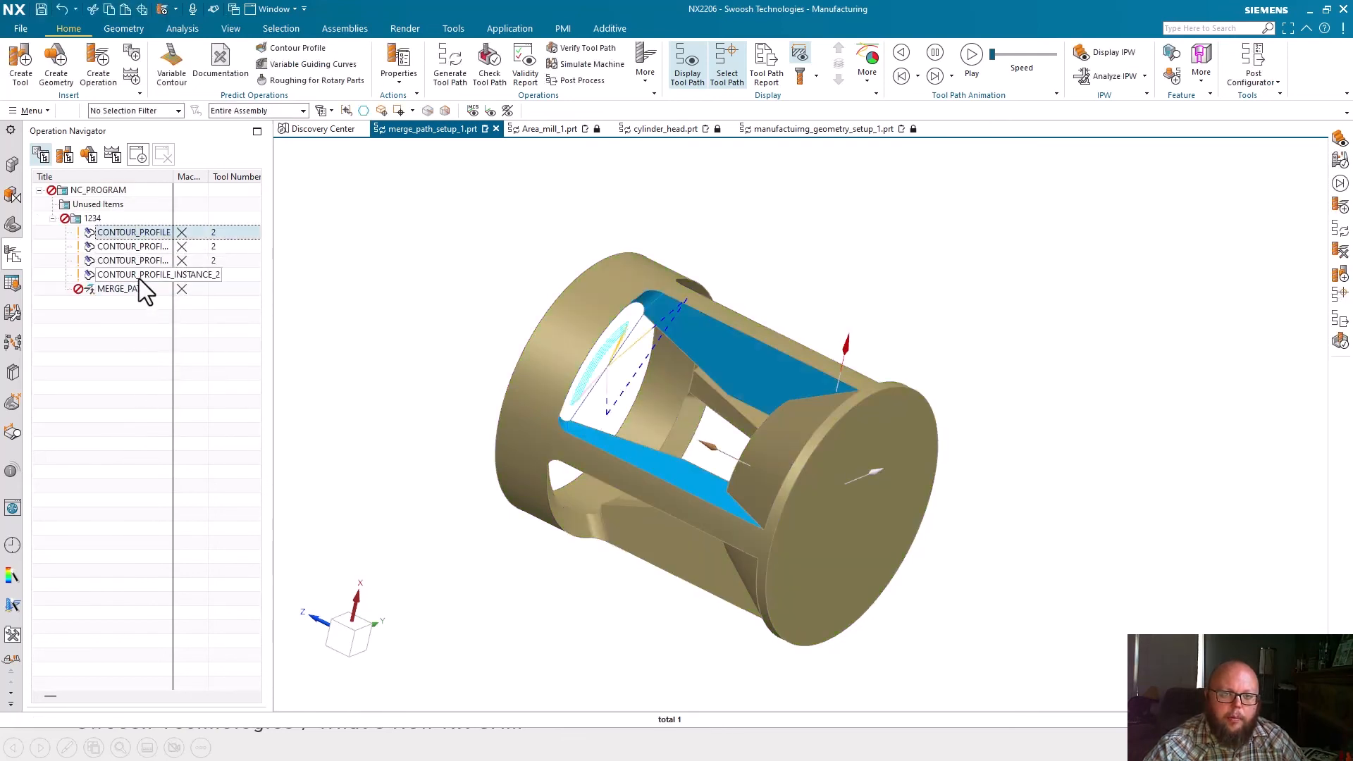
{"action": "left_click", "coordinate": [138, 274], "text": "shift"}
{"action": "left_click_drag", "start_coordinate": [151, 248], "coordinate": [134, 291]}
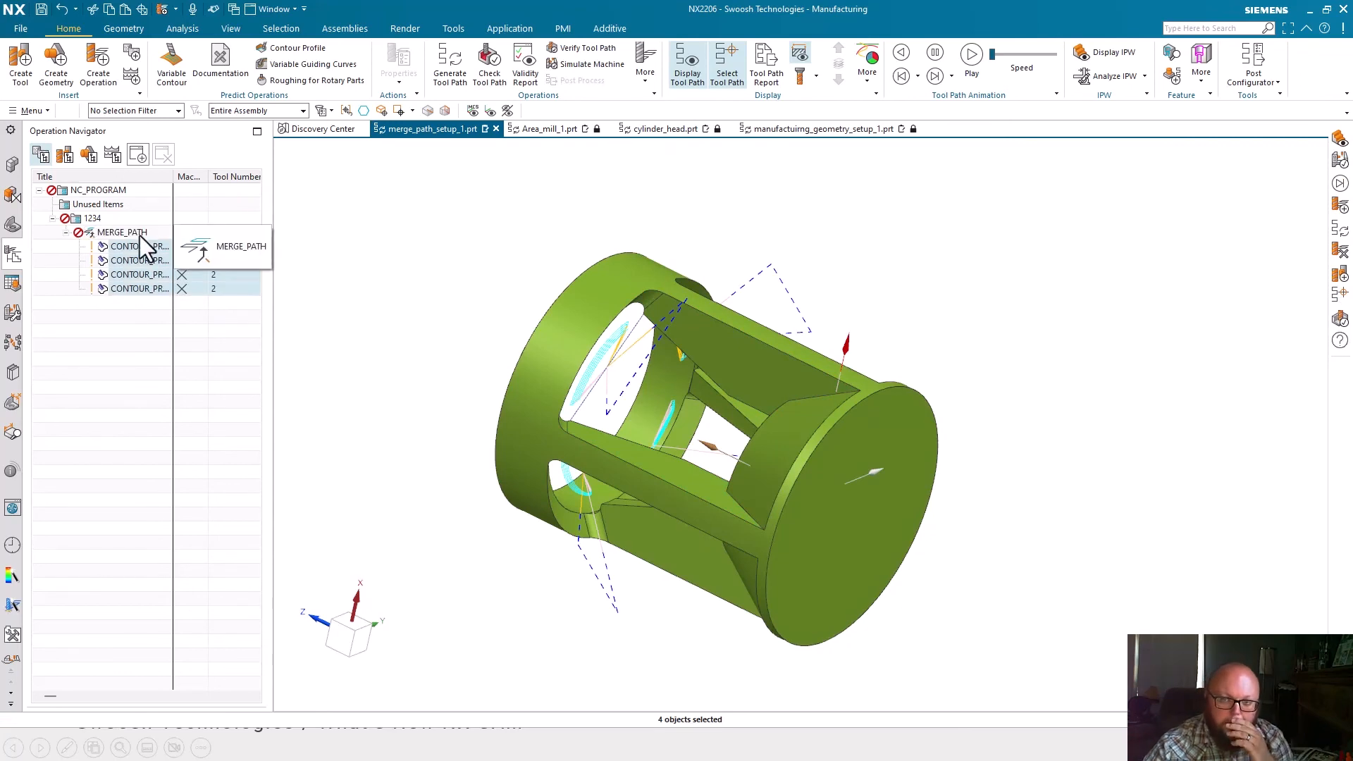
{"action": "middle_click_drag", "start_coordinate": [666, 353], "coordinate": [643, 397]}
{"action": "middle_click_drag", "start_coordinate": [735, 323], "coordinate": [779, 492]}
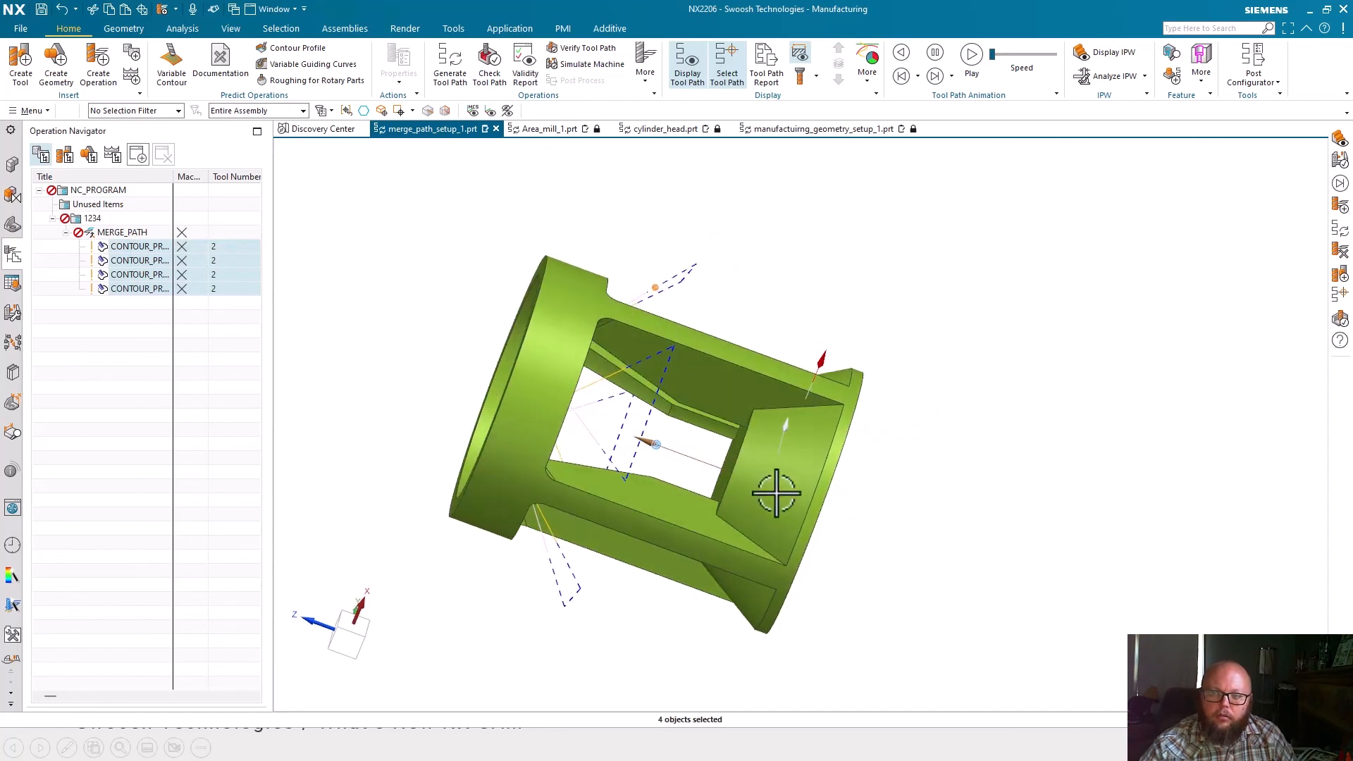
Set the MERGE_PATH non-cutting moves' common clearance option to Cylinder, with its point at the closed end's arc center
{"action": "double_click", "coordinate": [112, 235]}
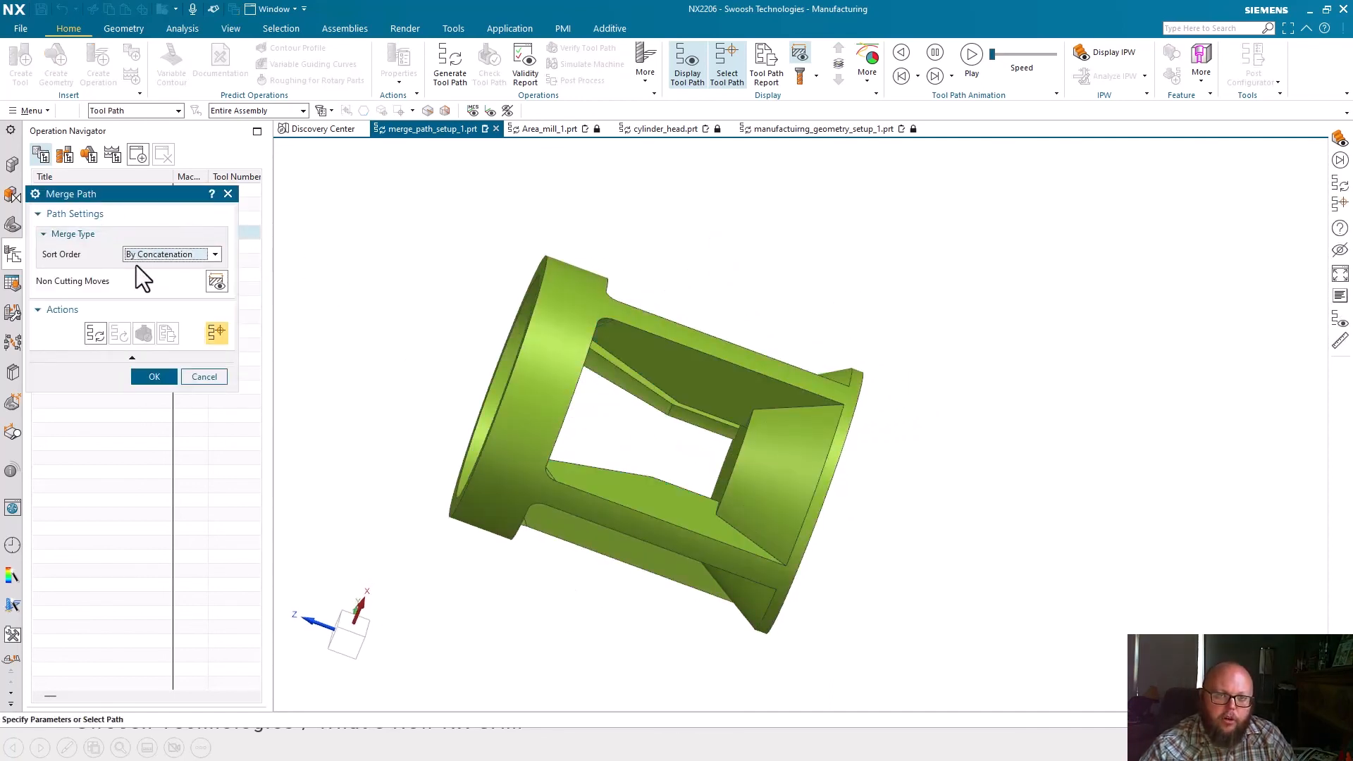
{"action": "left_click", "coordinate": [221, 283]}
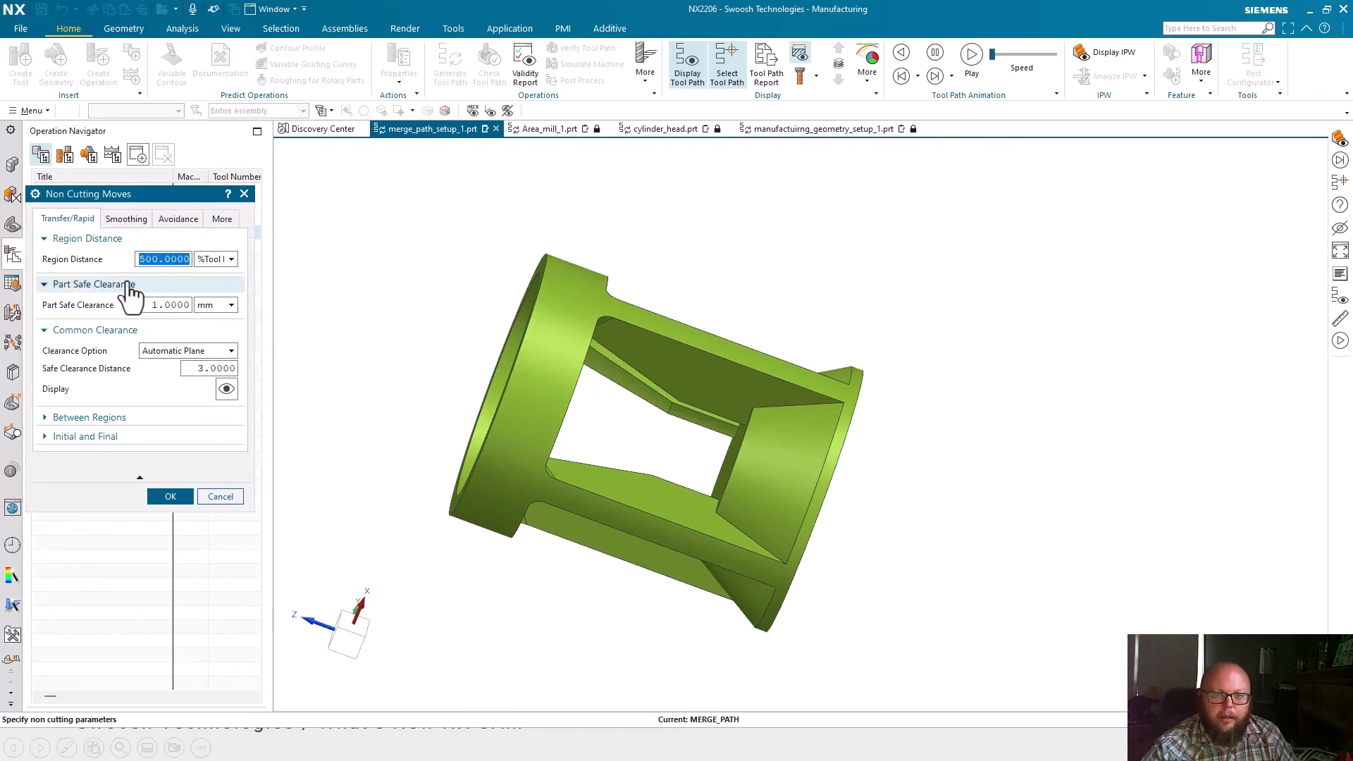
{"action": "left_click", "coordinate": [181, 352]}
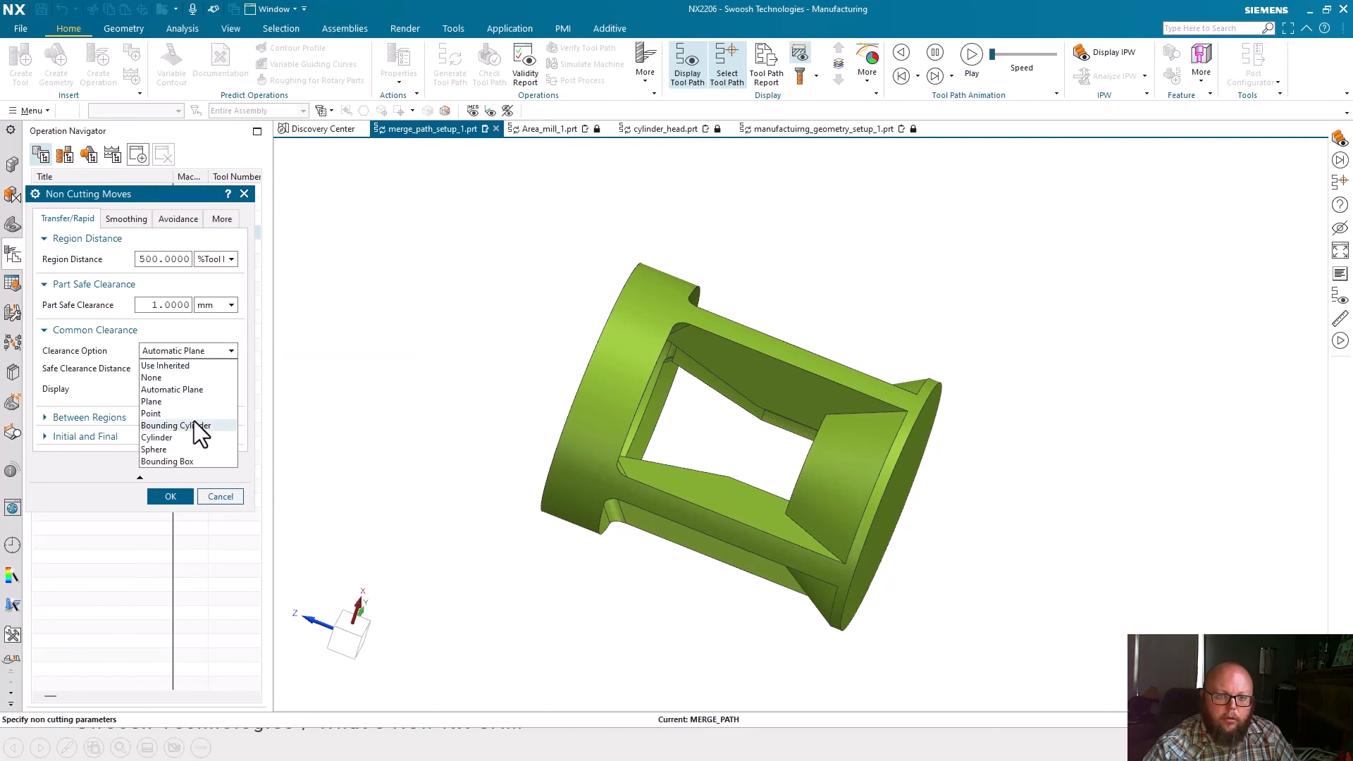
{"action": "left_click", "coordinate": [178, 436]}
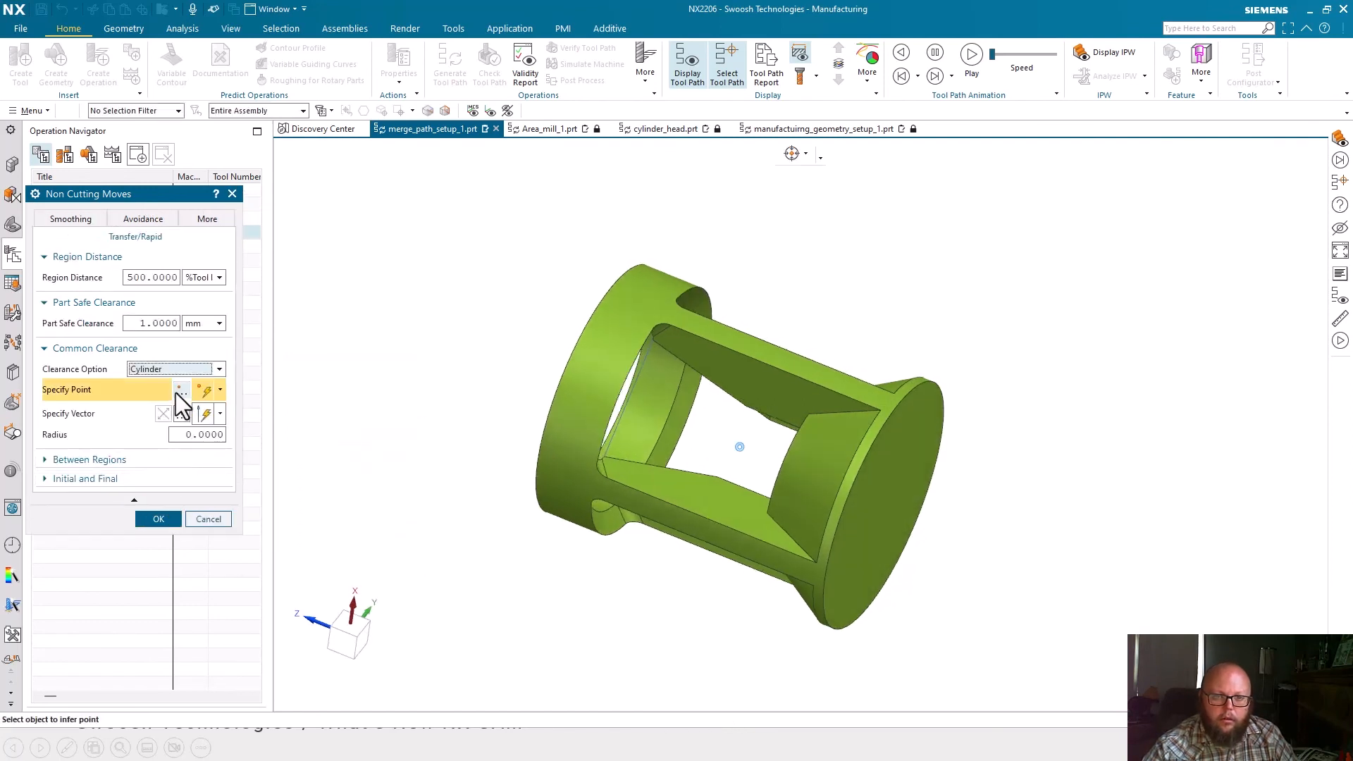
{"action": "left_click", "coordinate": [176, 392]}
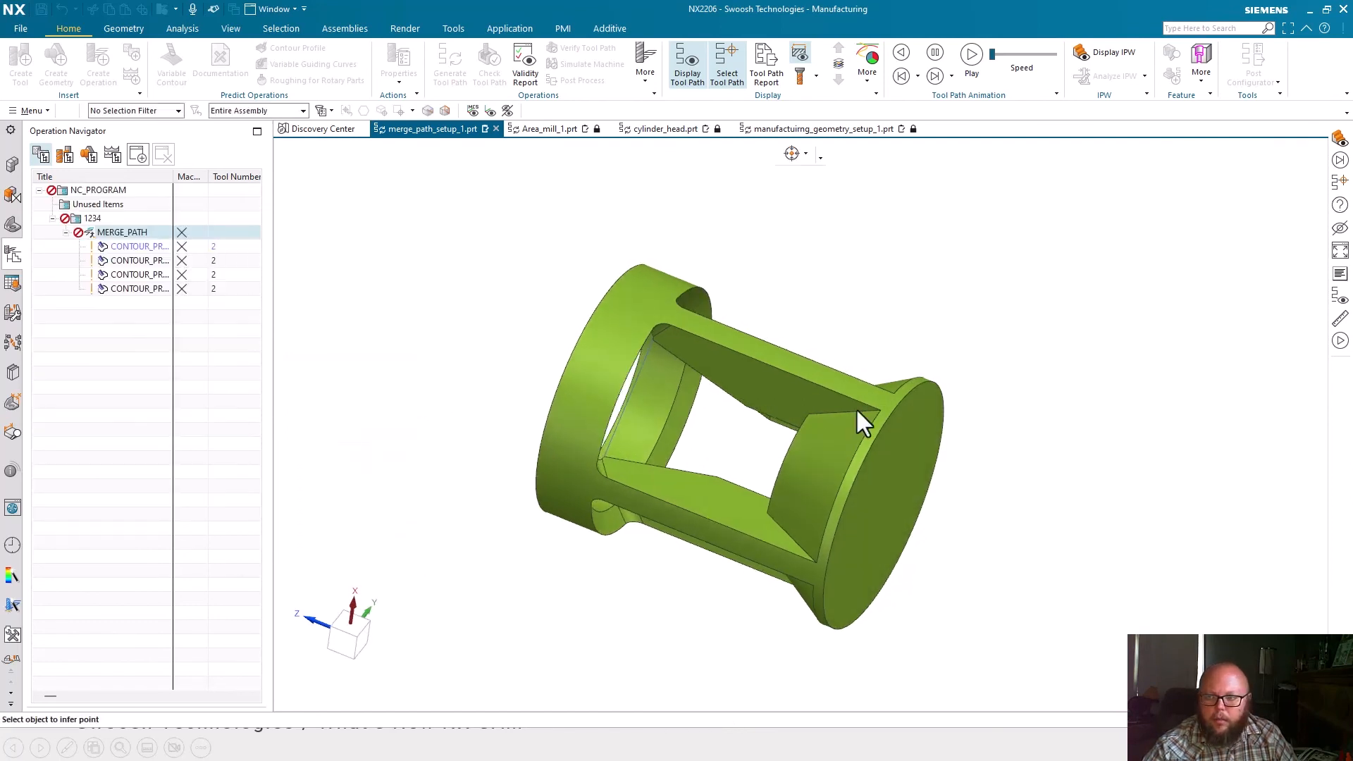
{"action": "left_click", "coordinate": [896, 403]}
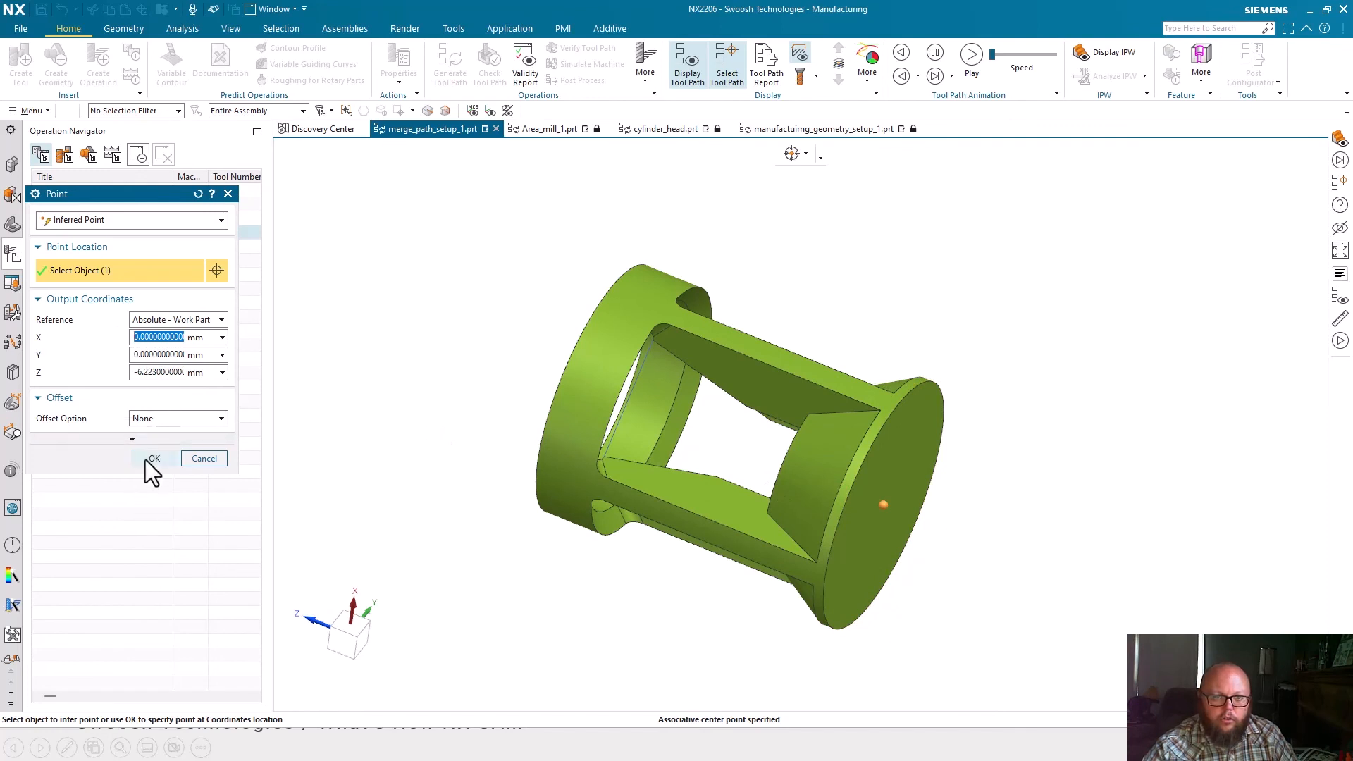
{"action": "left_click", "coordinate": [151, 458]}
Align the clearance cylinder with the Z-axis, set its radius to 30 and preview it around the part
{"action": "left_click", "coordinate": [112, 415]}
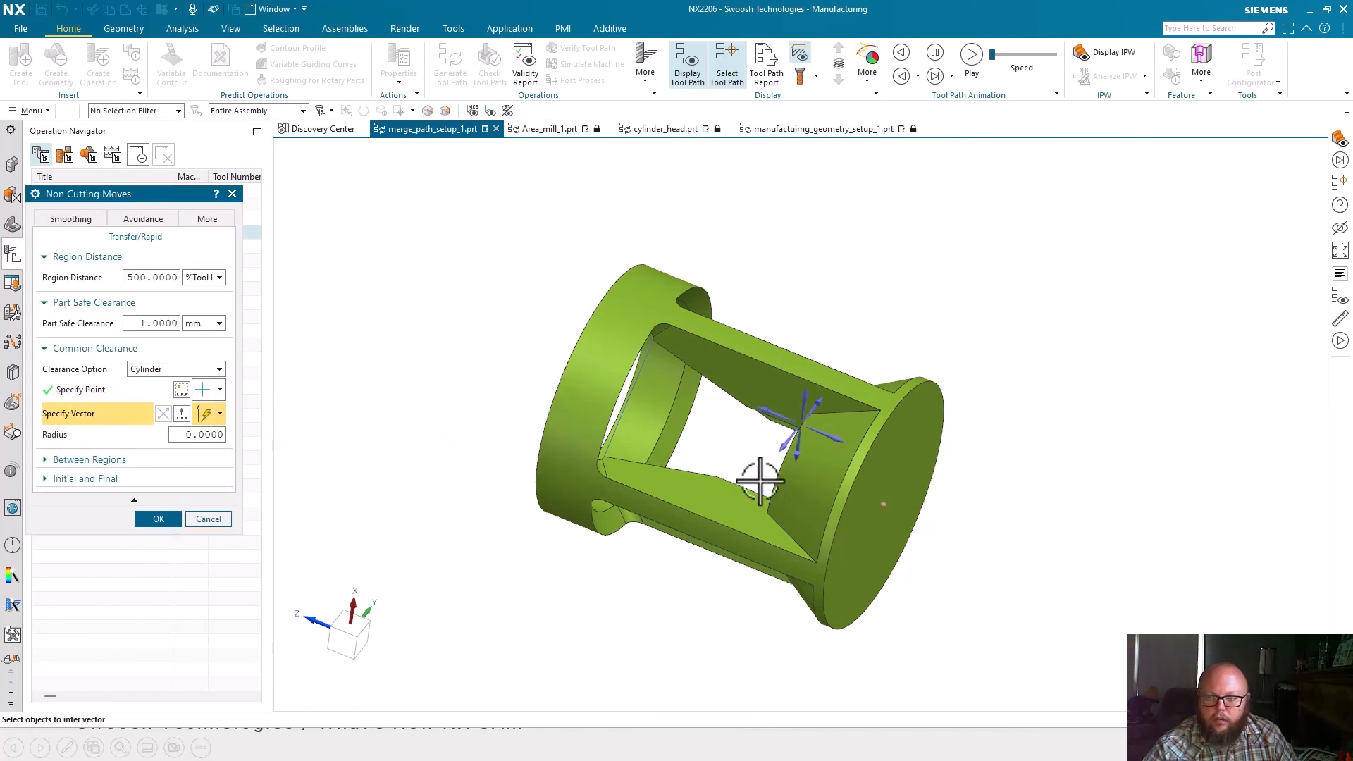
{"action": "left_click", "coordinate": [791, 468]}
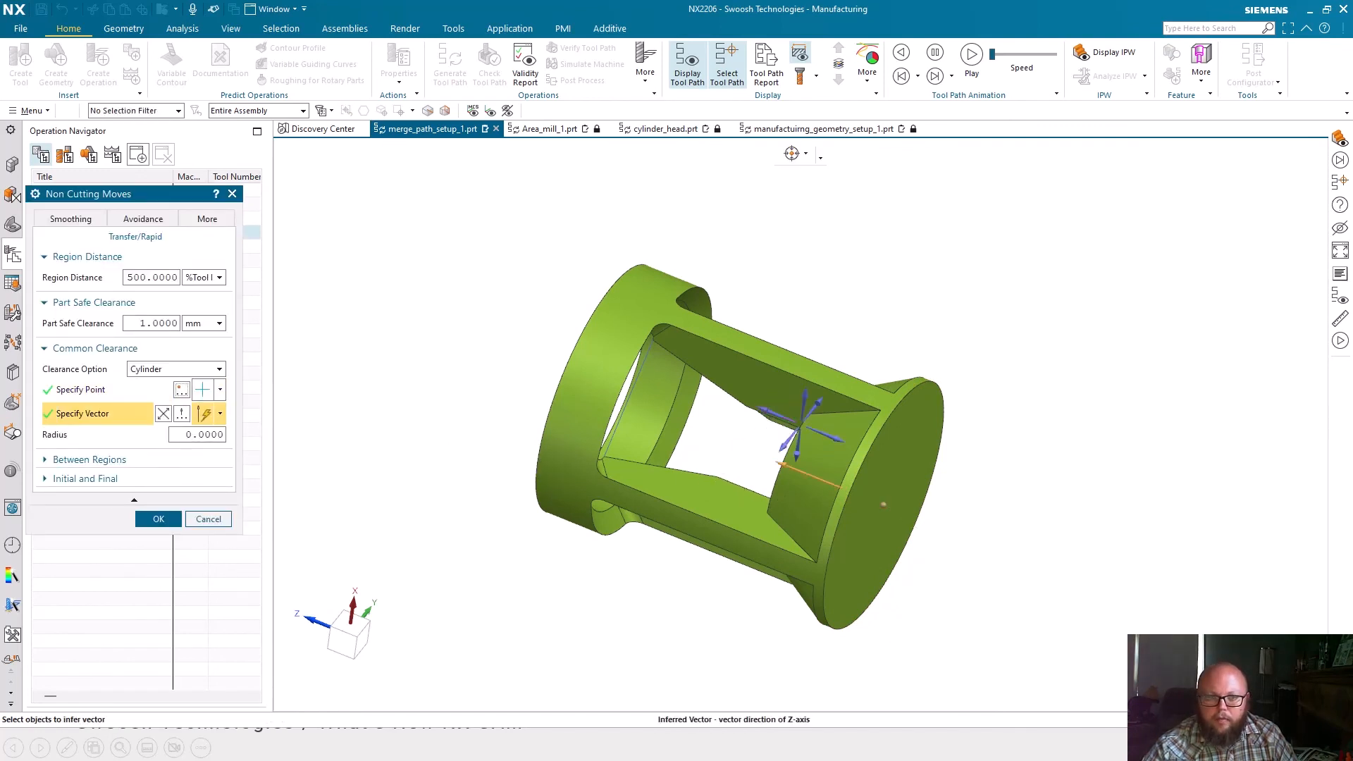
{"action": "double_click", "coordinate": [216, 433]}
{"action": "type", "text": "30"}
{"action": "key", "text": "Return"}
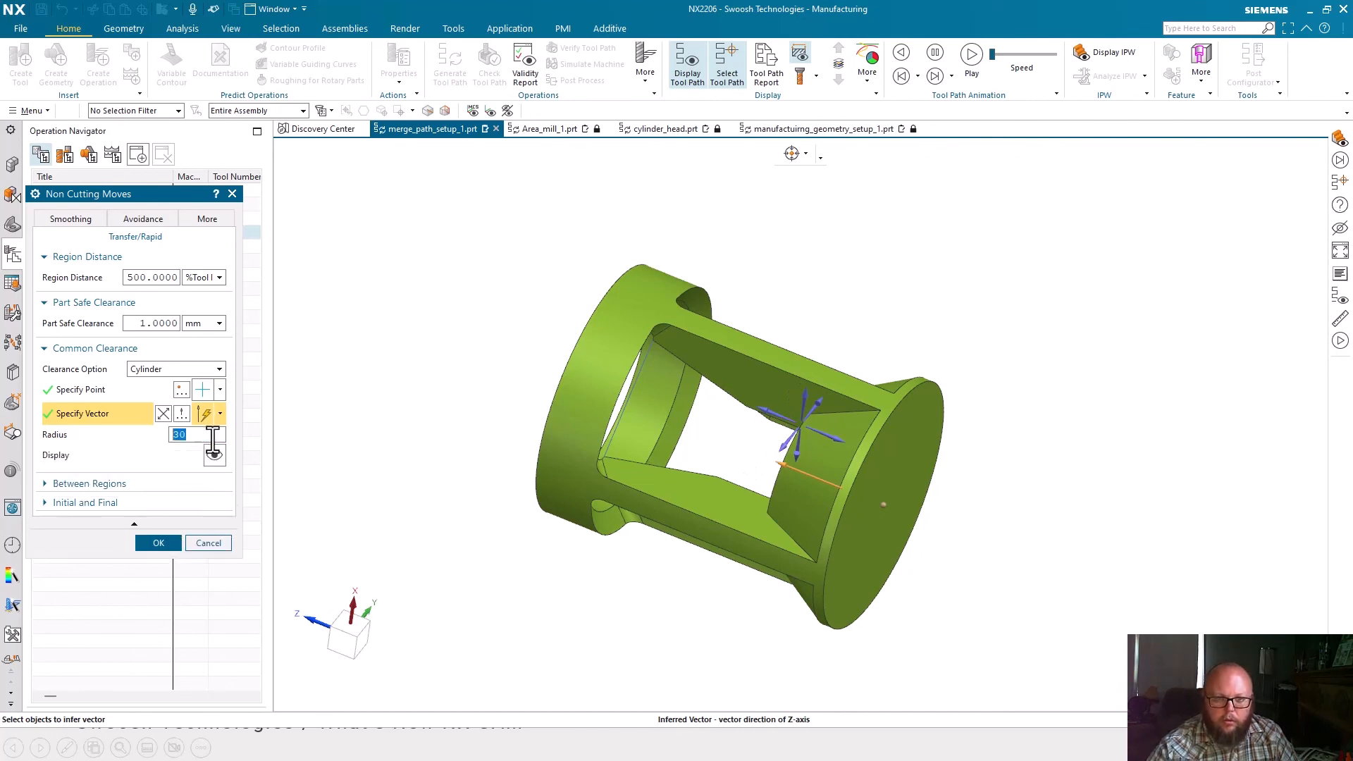
{"action": "left_click", "coordinate": [211, 452]}
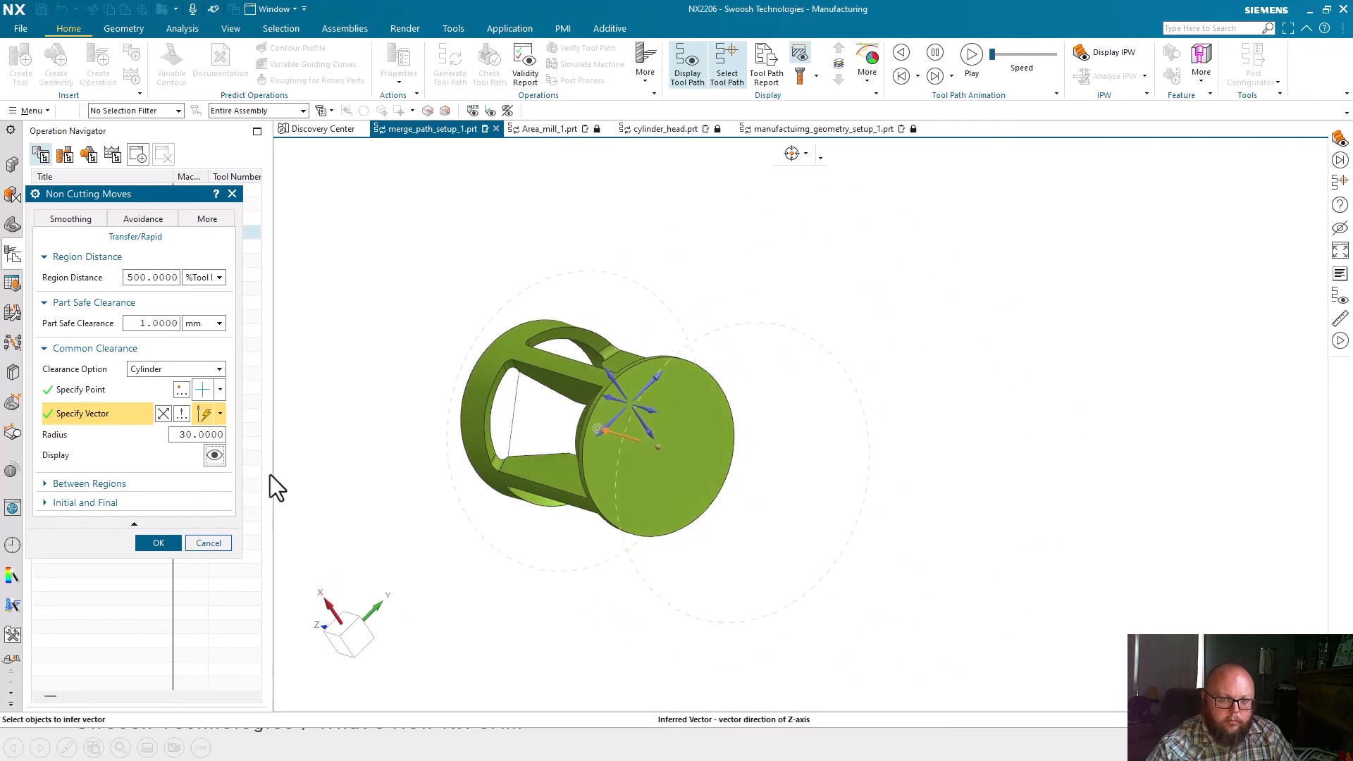
Disable Smooth Corners for the transfer/rapid moves and accept the non-cutting move settings
{"action": "left_click", "coordinate": [70, 218]}
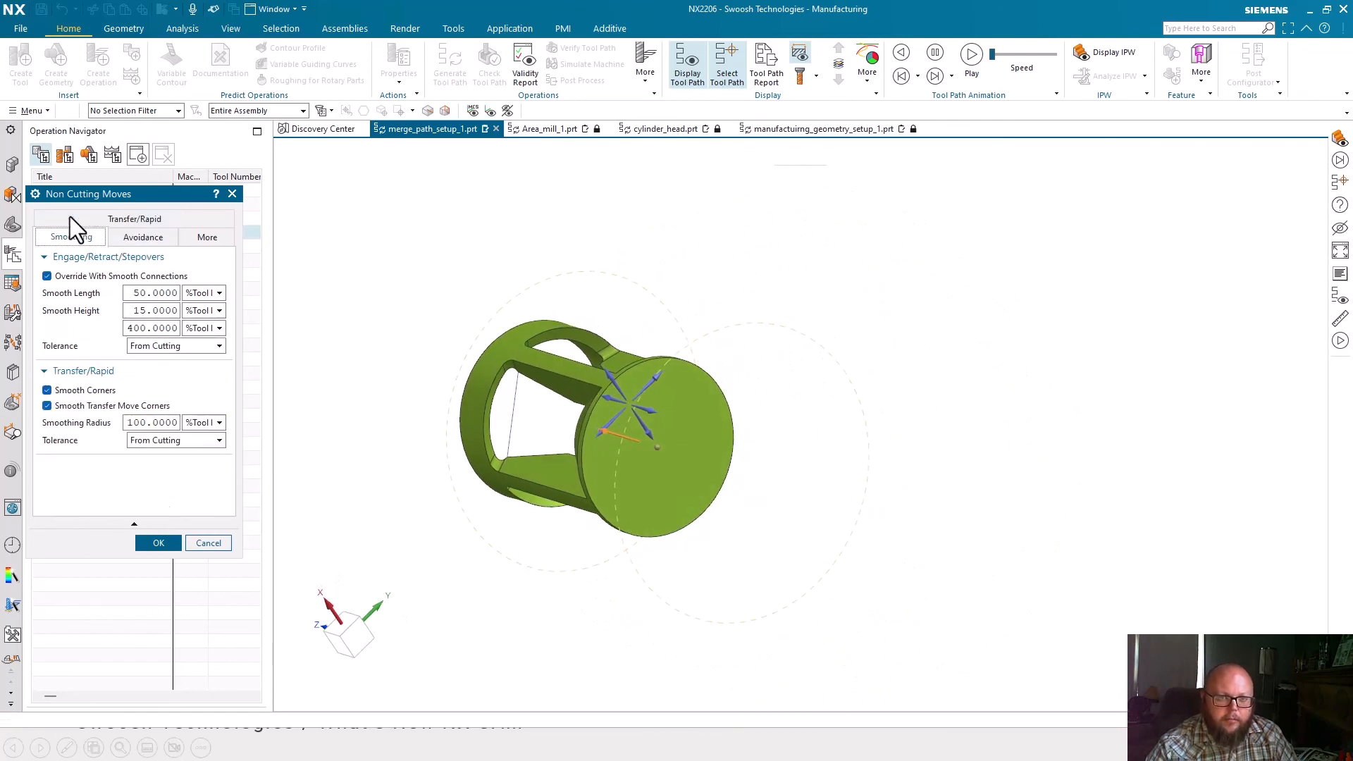
{"action": "left_click", "coordinate": [71, 390]}
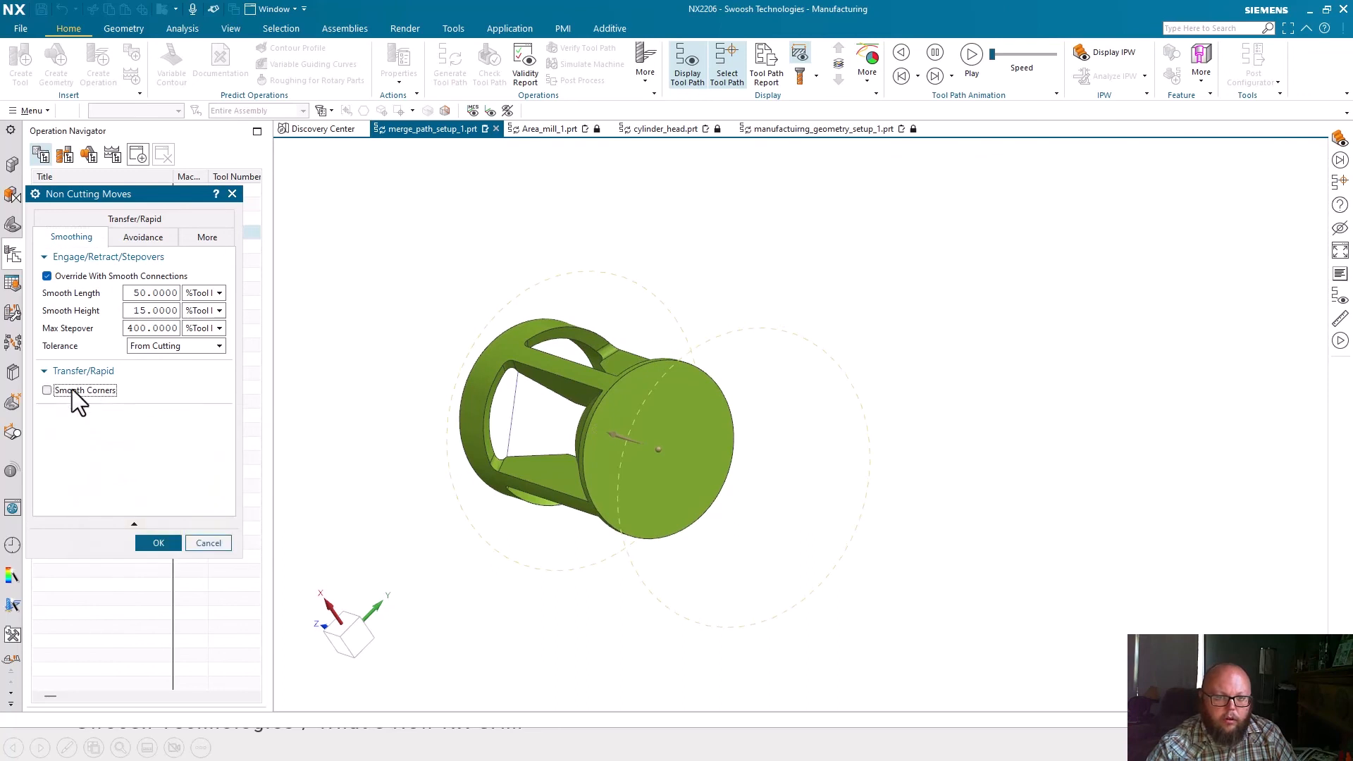
{"action": "left_click", "coordinate": [146, 539]}
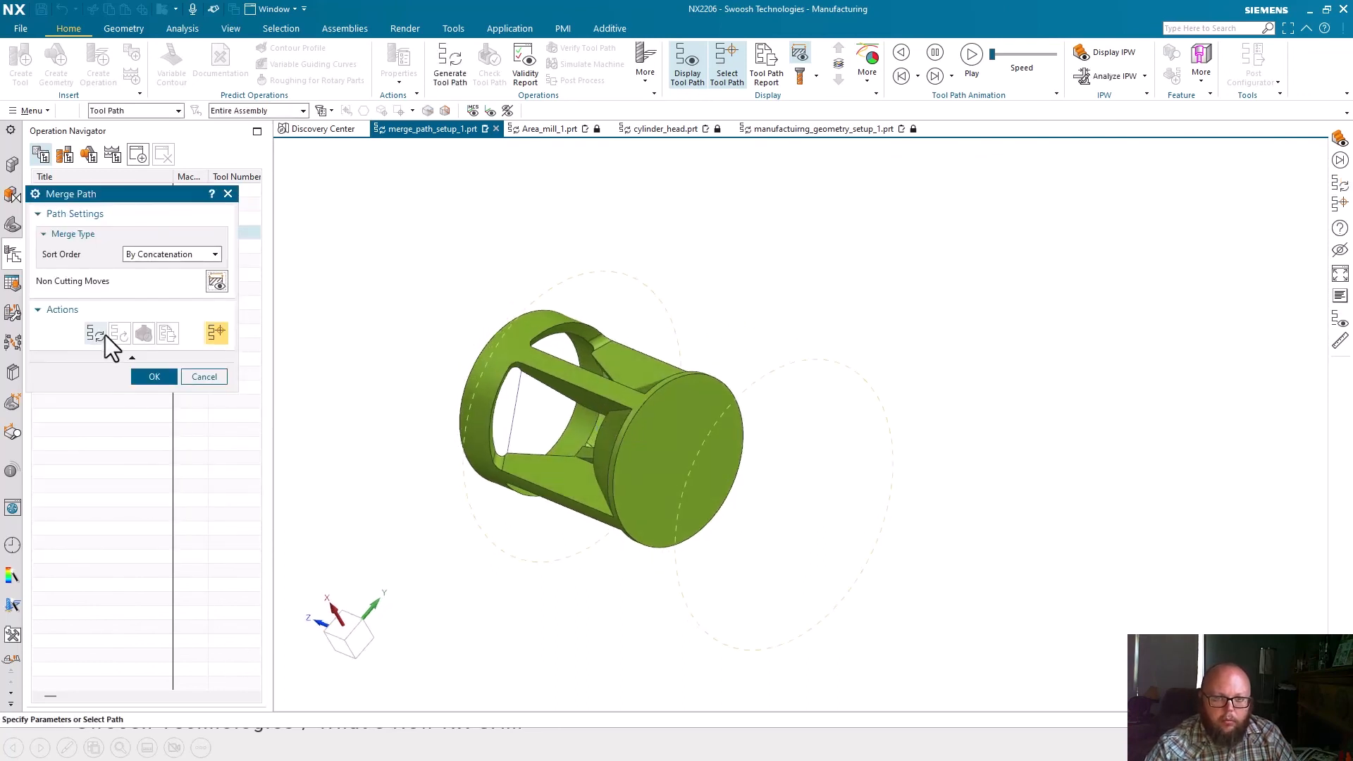
Generate the merged tool path, inspect its transfers around the part and accept the Merge Path settings
{"action": "left_click", "coordinate": [96, 333]}
{"action": "middle_click_drag", "start_coordinate": [394, 370], "coordinate": [522, 492]}
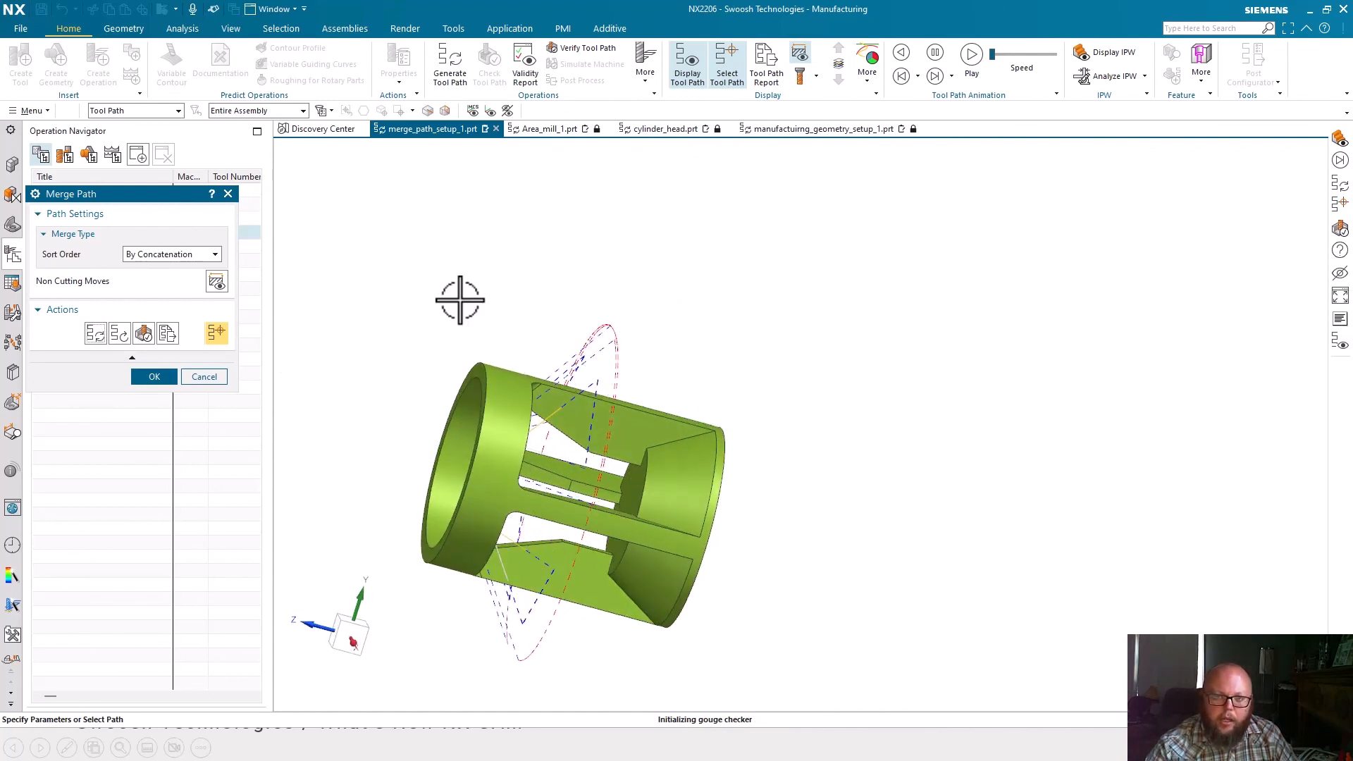
{"action": "middle_click_drag", "start_coordinate": [574, 480], "coordinate": [518, 462]}
{"action": "left_click", "coordinate": [150, 378]}
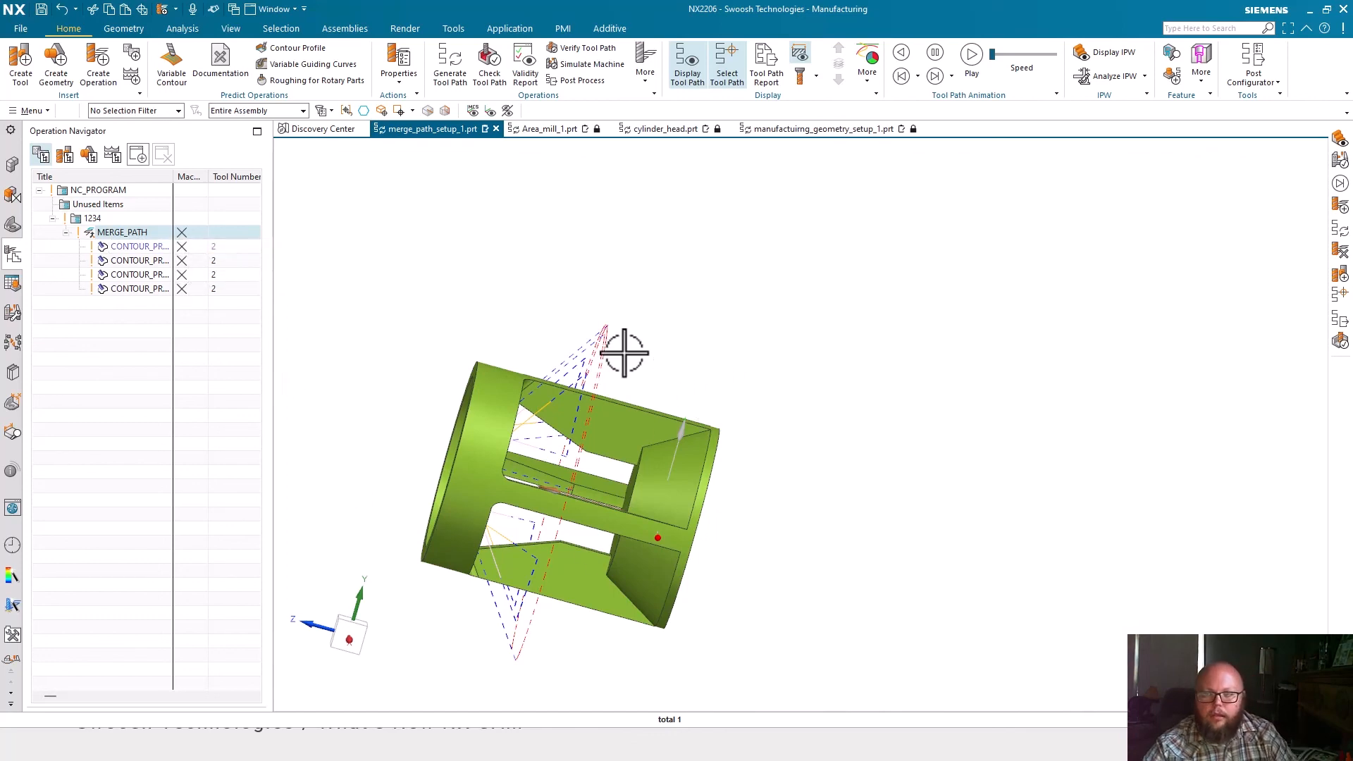
{"action": "scroll", "coordinate": [624, 353], "scroll_direction": "up", "scroll_amount": 2}
{"action": "scroll", "coordinate": [624, 352], "scroll_direction": "down", "scroll_amount": 3}
Switch to the PowerPoint slide show and advance to the closing Thank You slide
{"action": "key", "text": "super+Tab"}
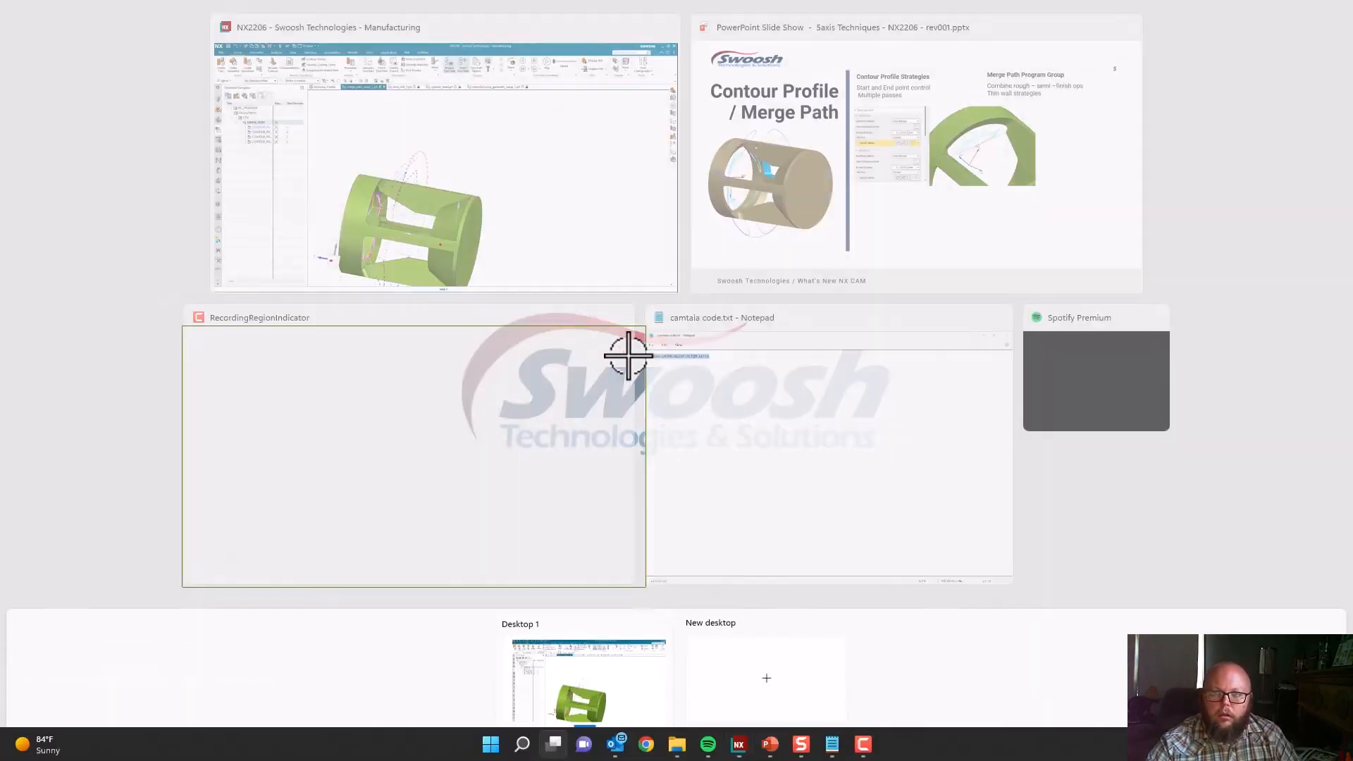
{"action": "left_click", "coordinate": [894, 166]}
{"action": "key", "text": "Right"}
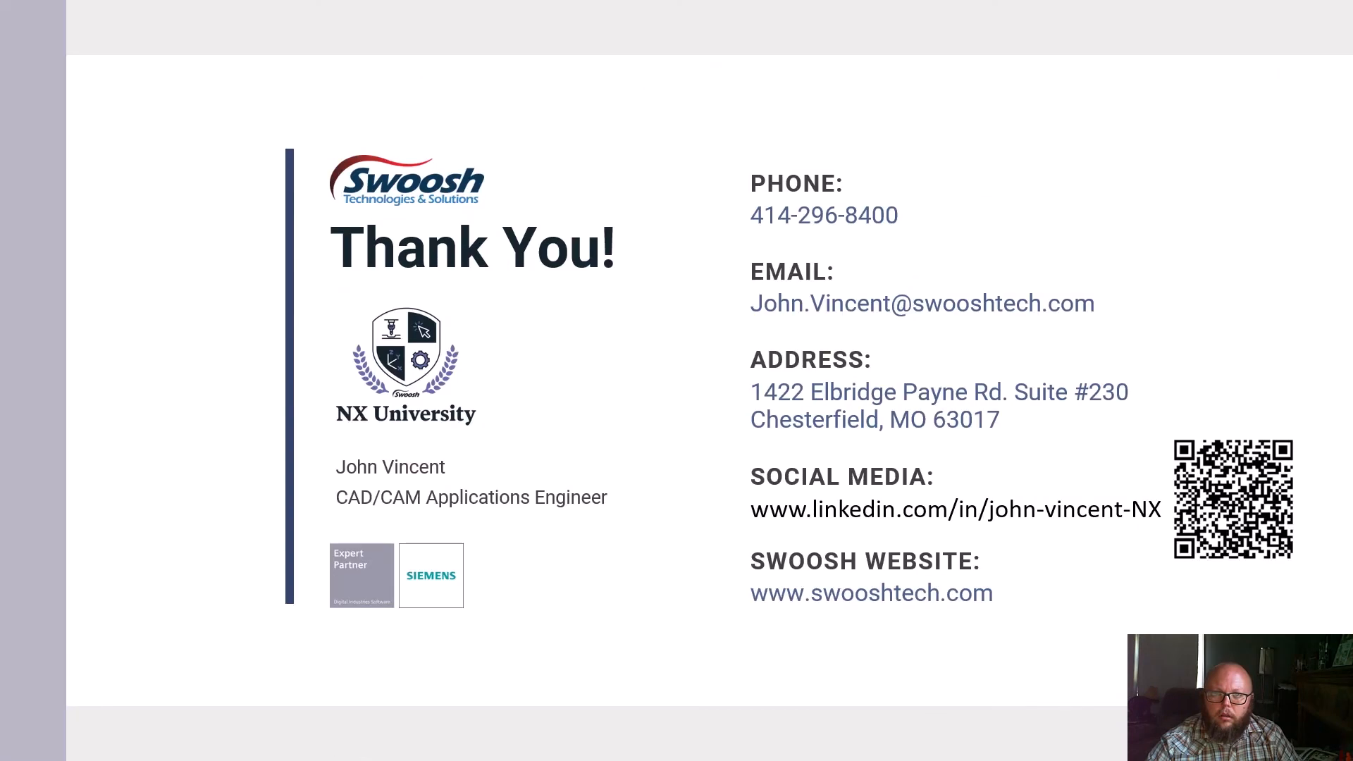